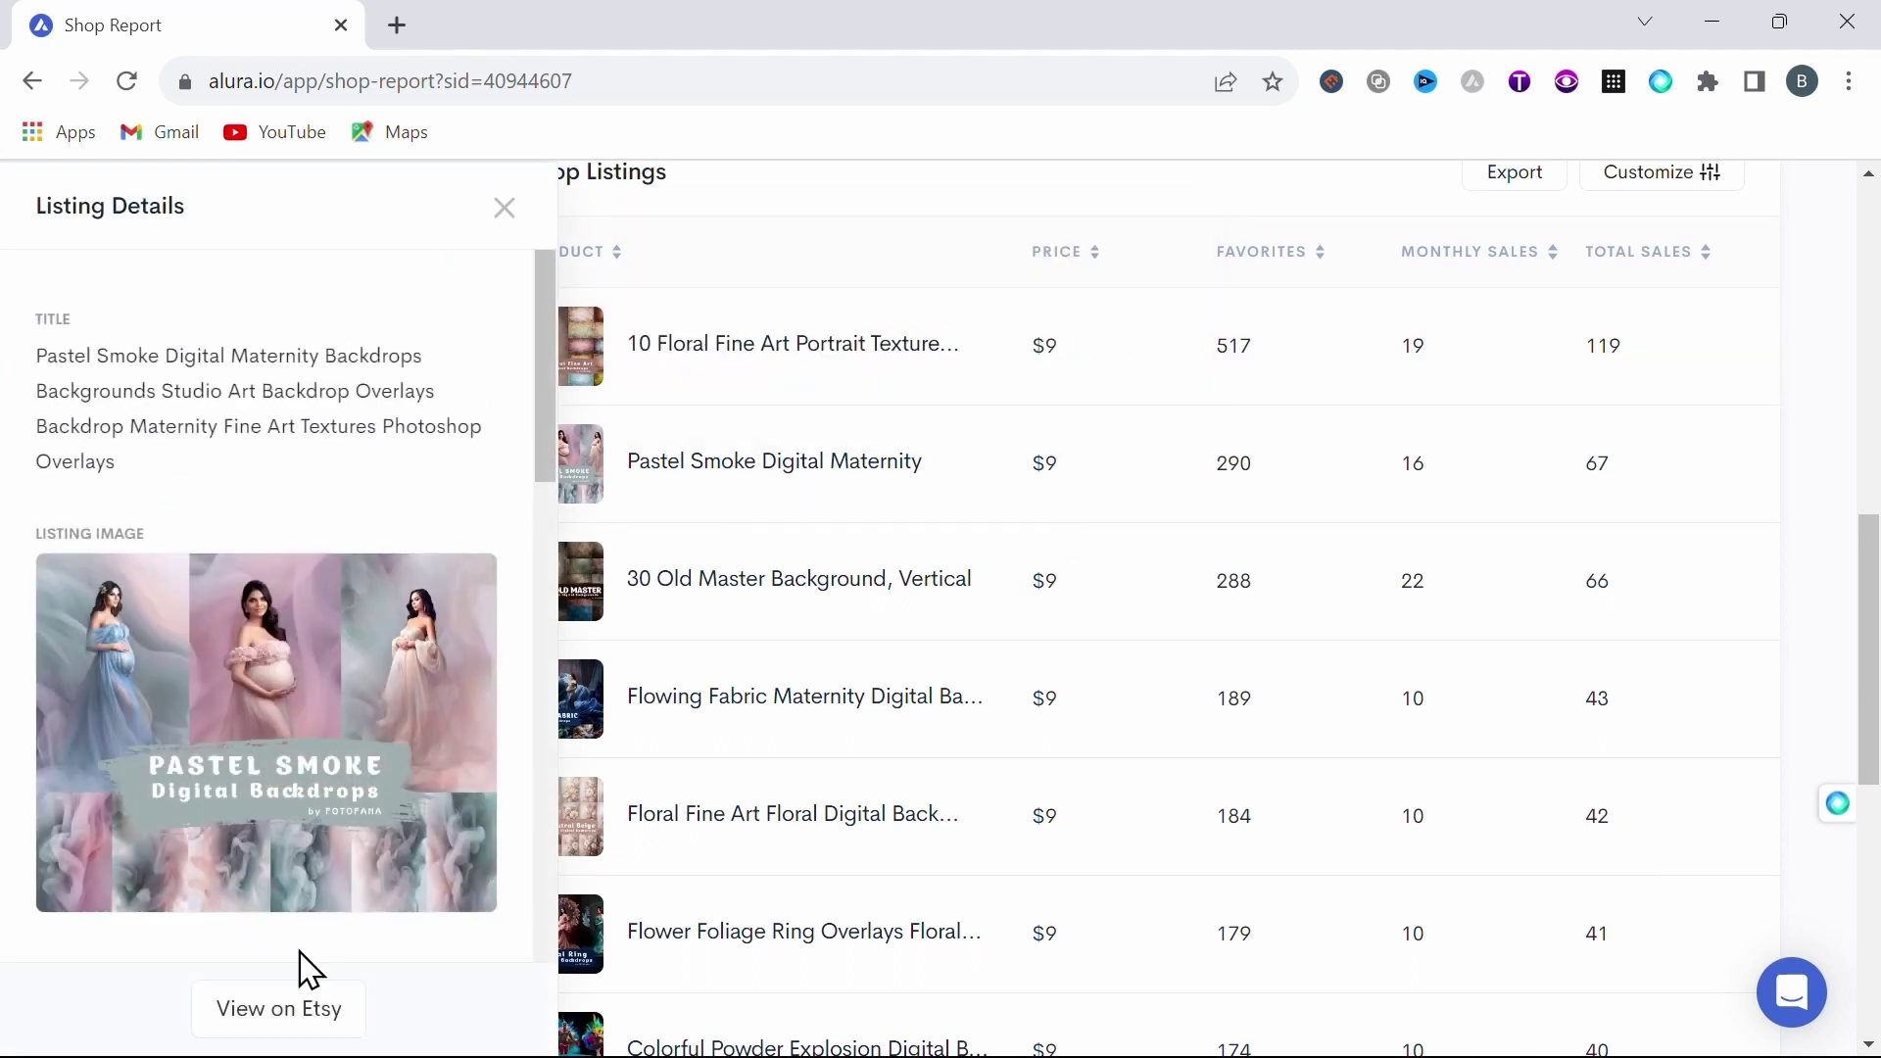
# View Listing Details for Old Master, Flowing Fabric Maternity, Floral Fine Art, Flower Foliage and Powder Explosion listings.
pyautogui.click(785, 582)
pyautogui.click(680, 720)
pyautogui.click(760, 798)
pyautogui.scroll(-3, 760, 797)
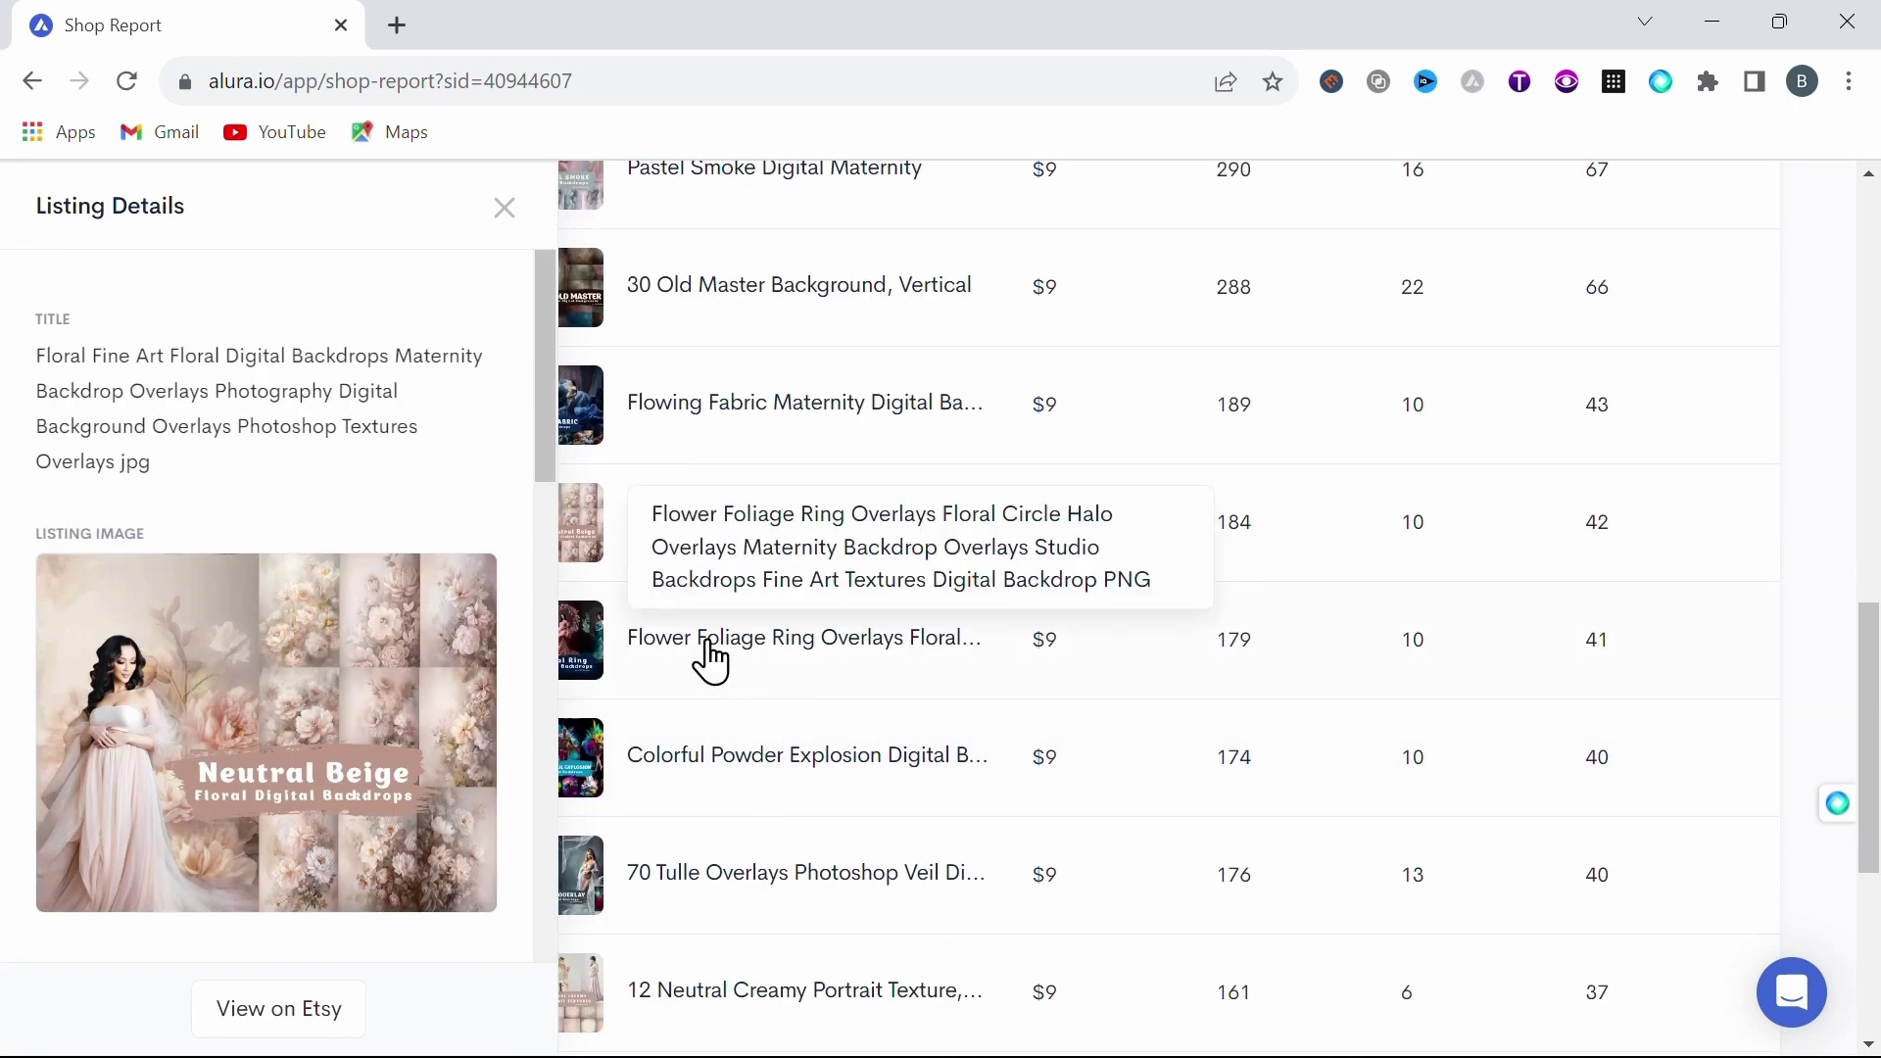
pyautogui.click(710, 654)
pyautogui.click(785, 756)
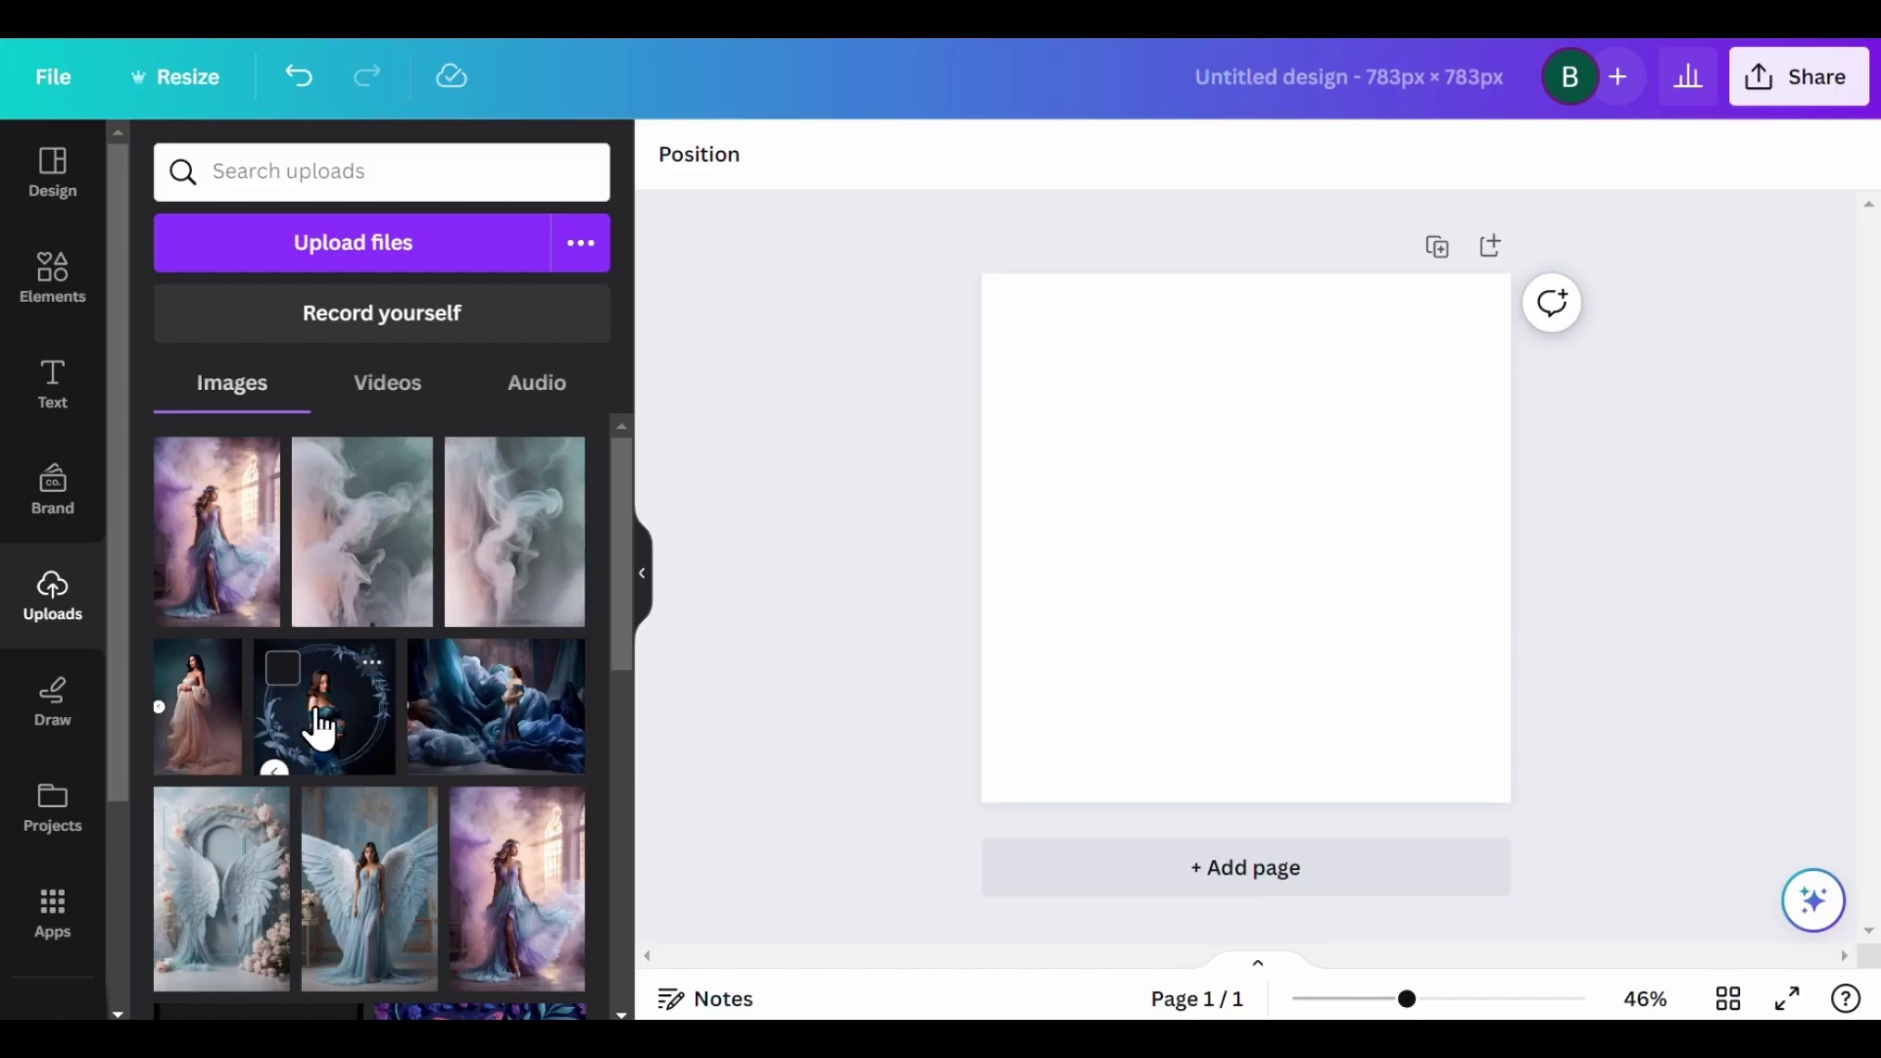
# Add the maternity photo to the design page and enlarge it to nearly fill the page.
pyautogui.click(322, 730)
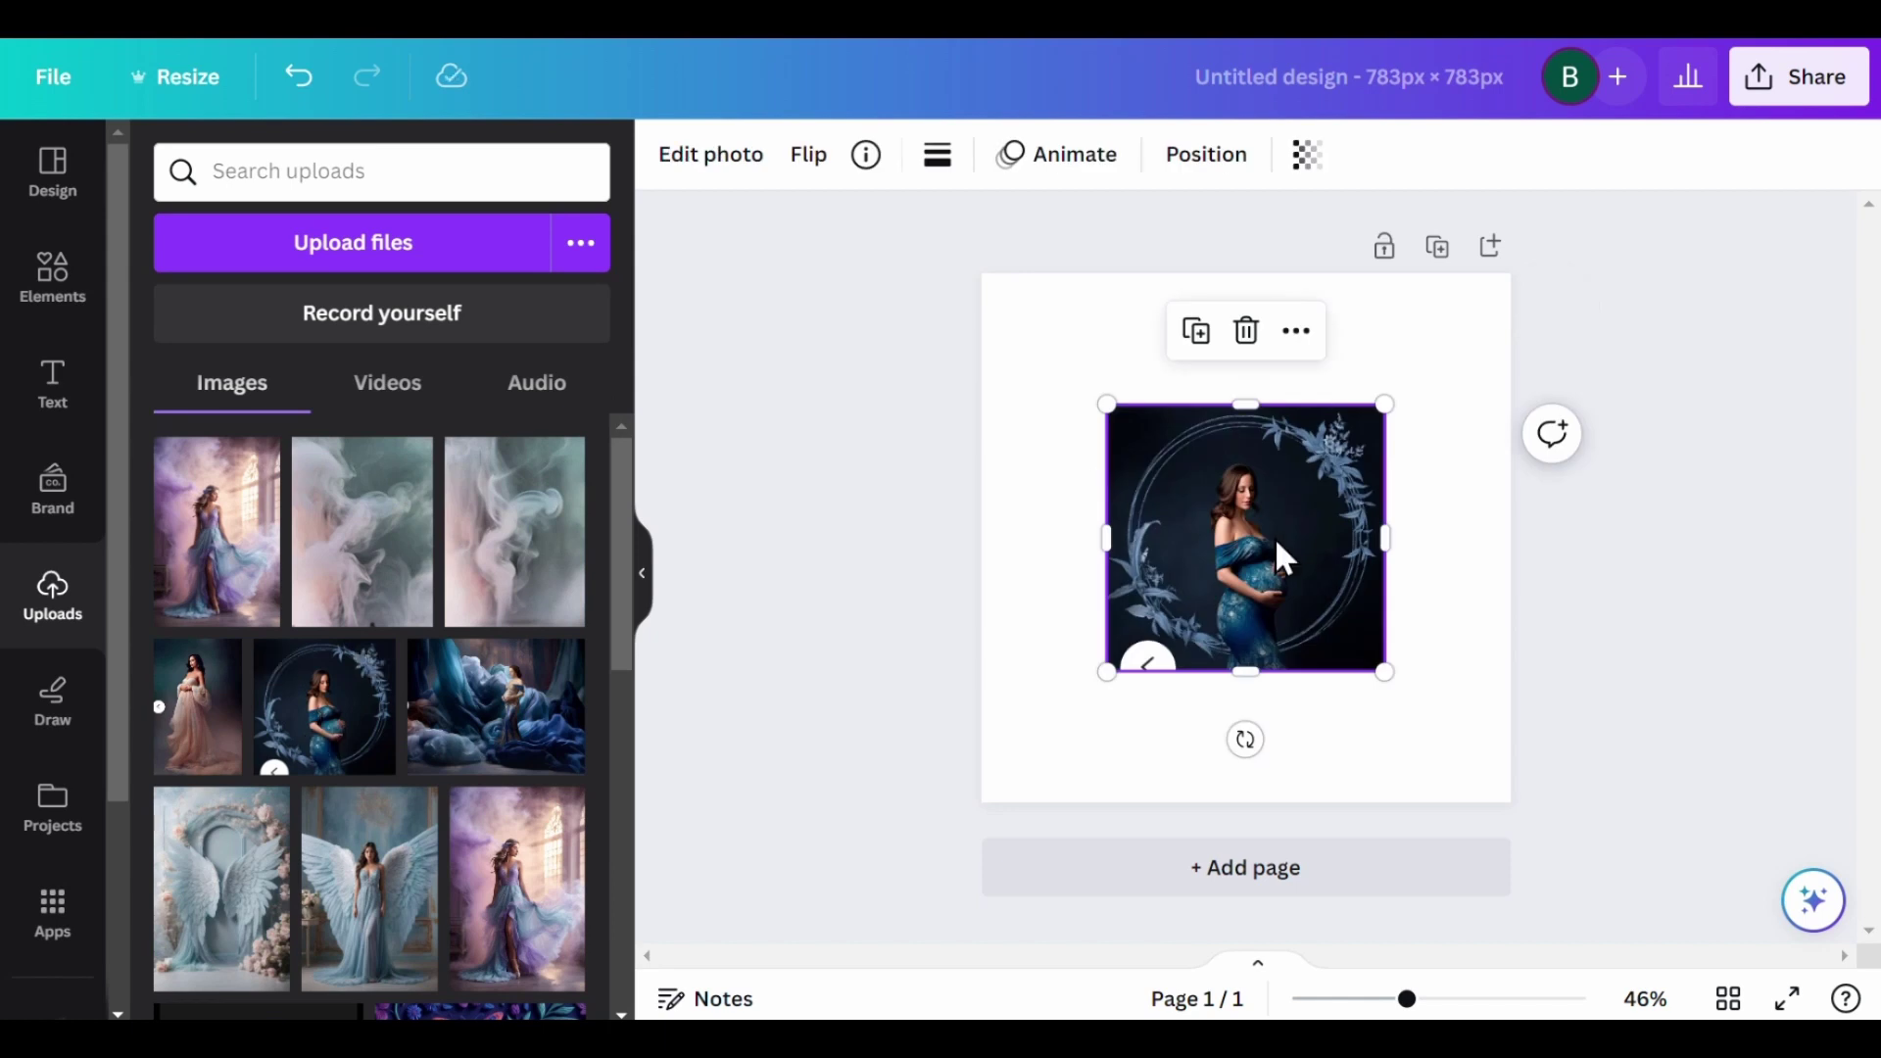
pyautogui.moveTo(1283, 558); pyautogui.dragTo(1143, 656)
pyautogui.moveTo(1260, 533); pyautogui.dragTo(1496, 290)
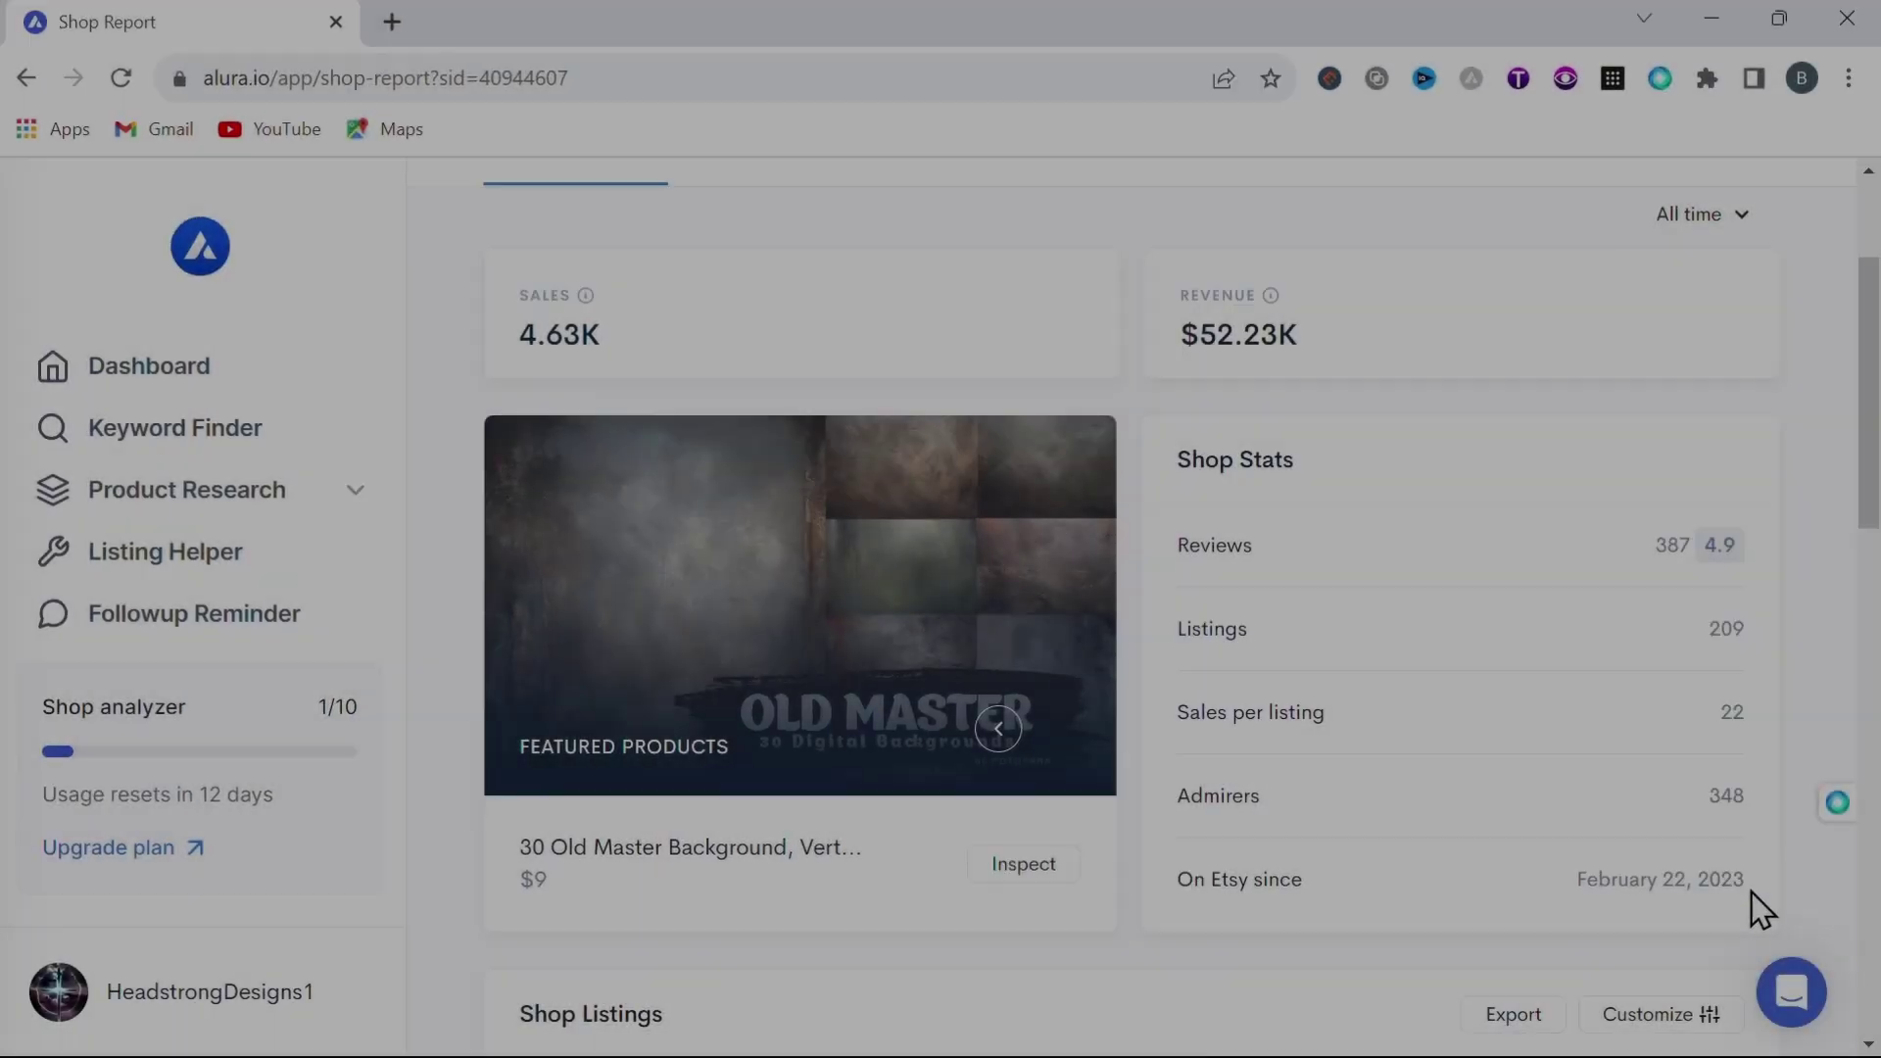
# Highlight the On Etsy date and 209 listings, switch stats to Monthly, and open the Floral Fine Art listing.
pyautogui.moveTo(1761, 910); pyautogui.dragTo(1580, 906)
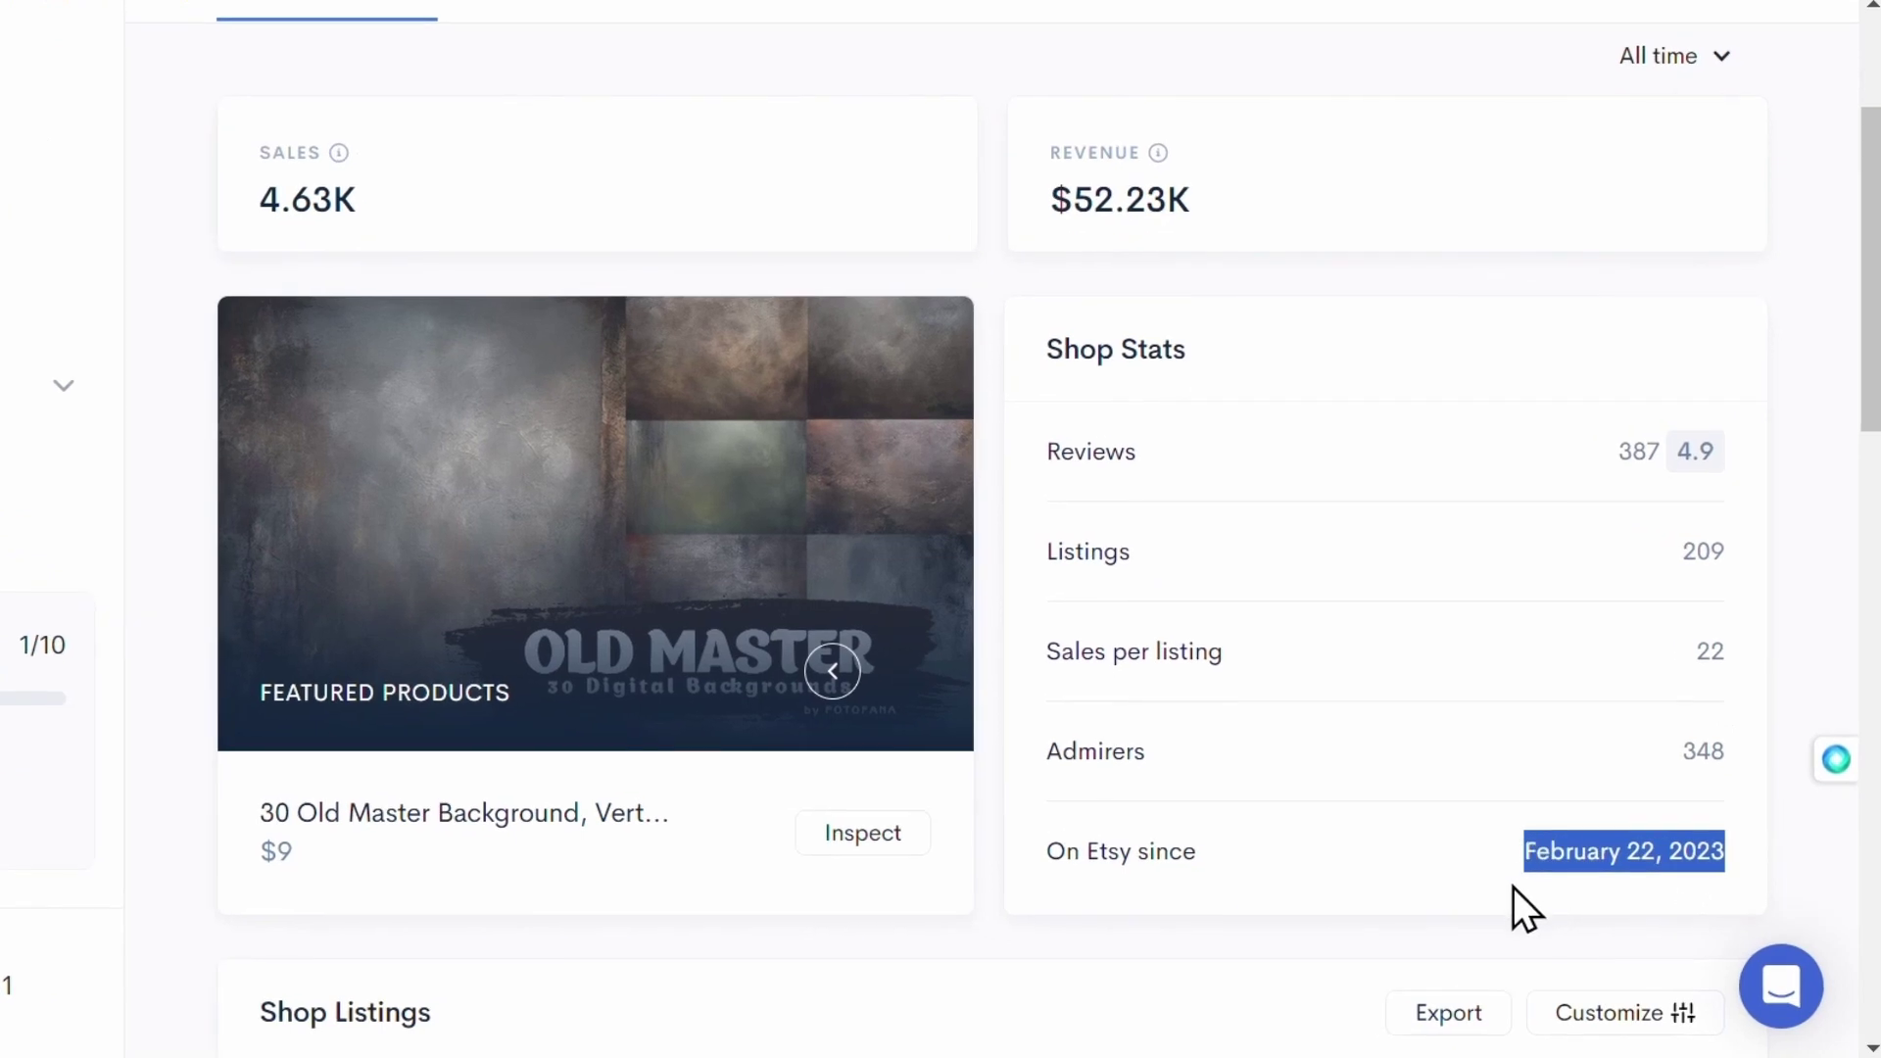
pyautogui.click(1761, 550)
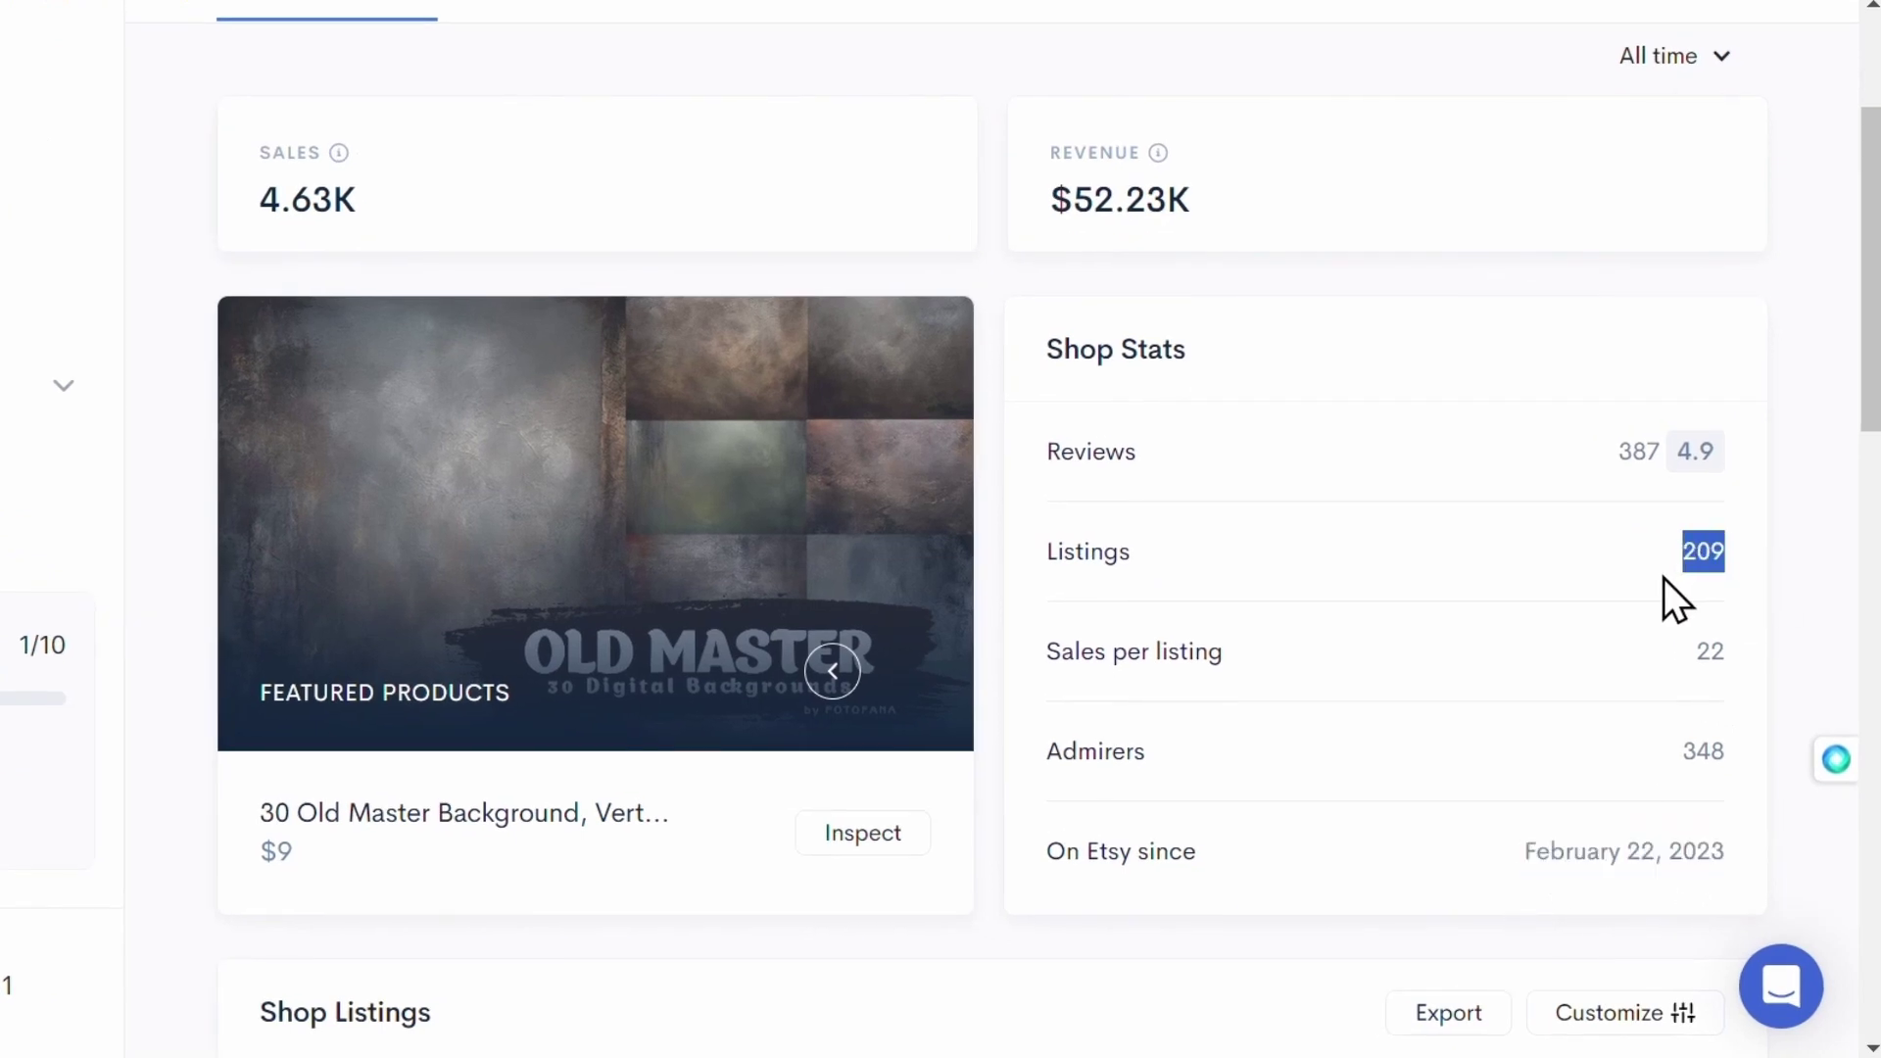
pyautogui.click(1671, 56)
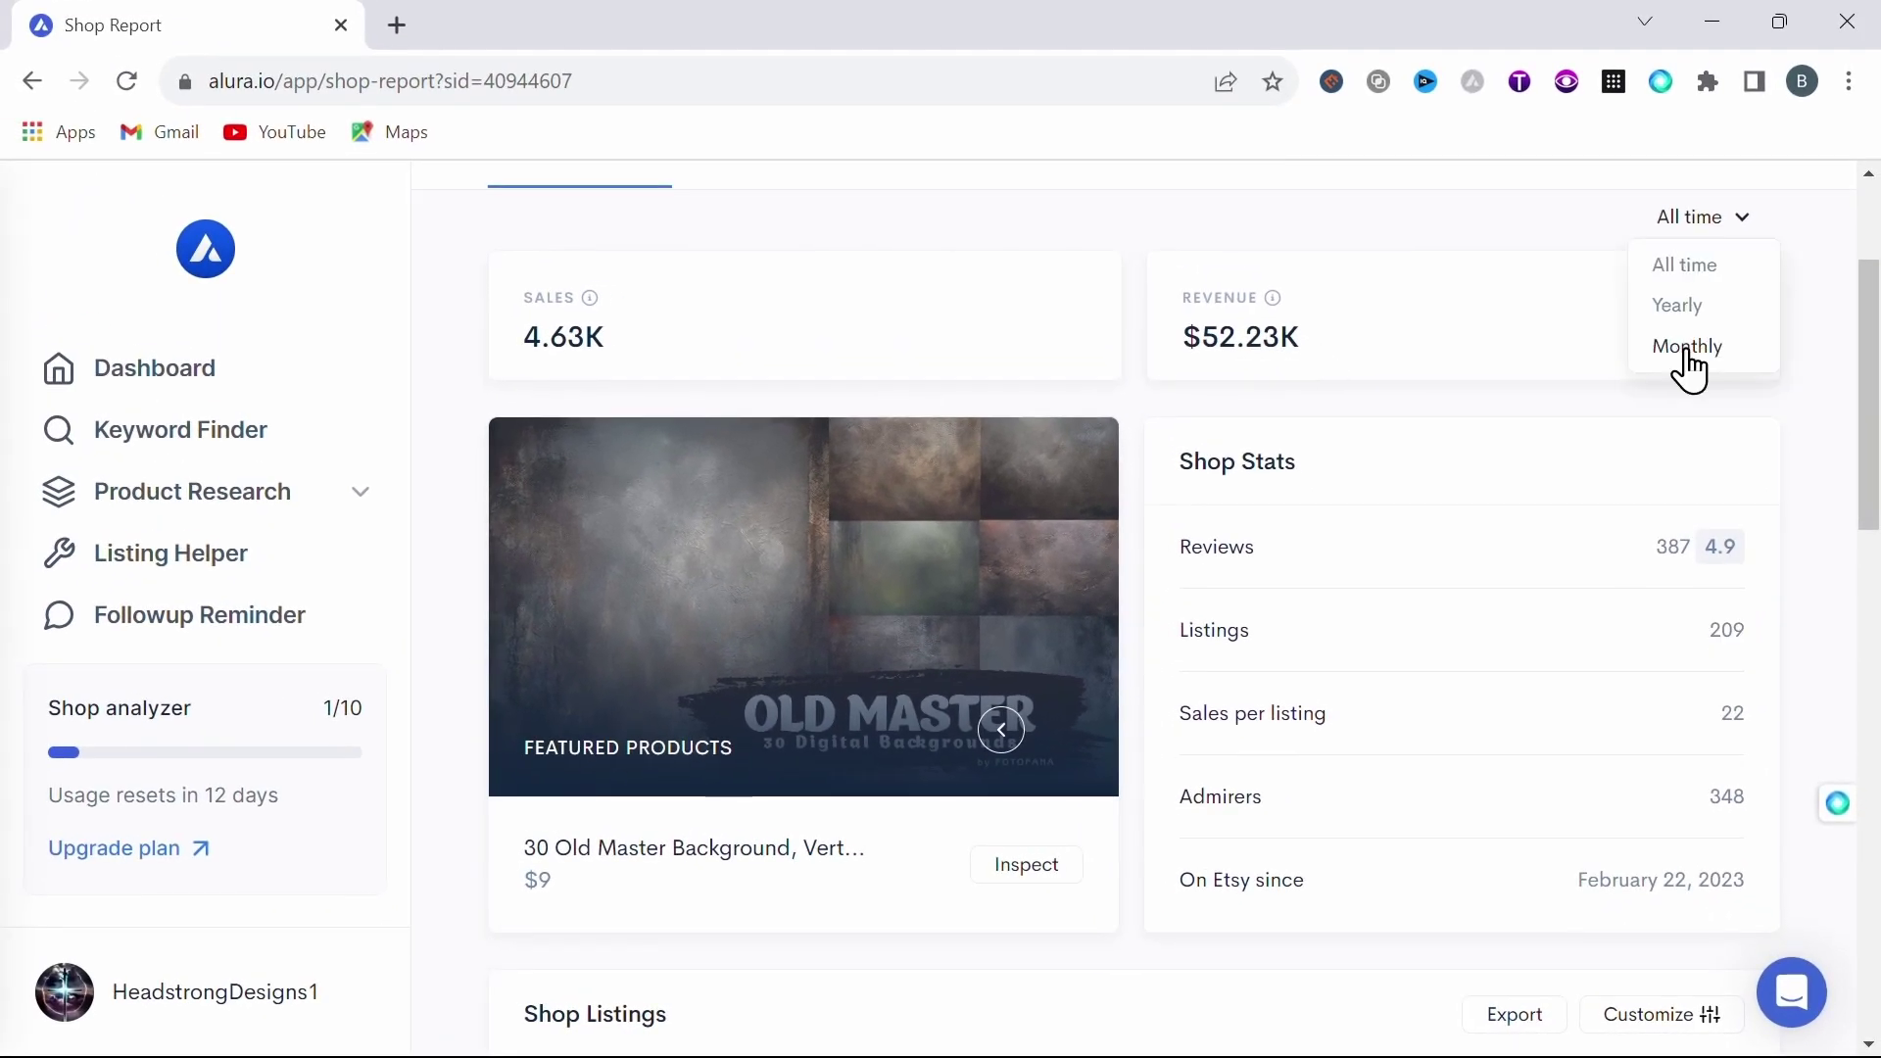
pyautogui.click(1687, 348)
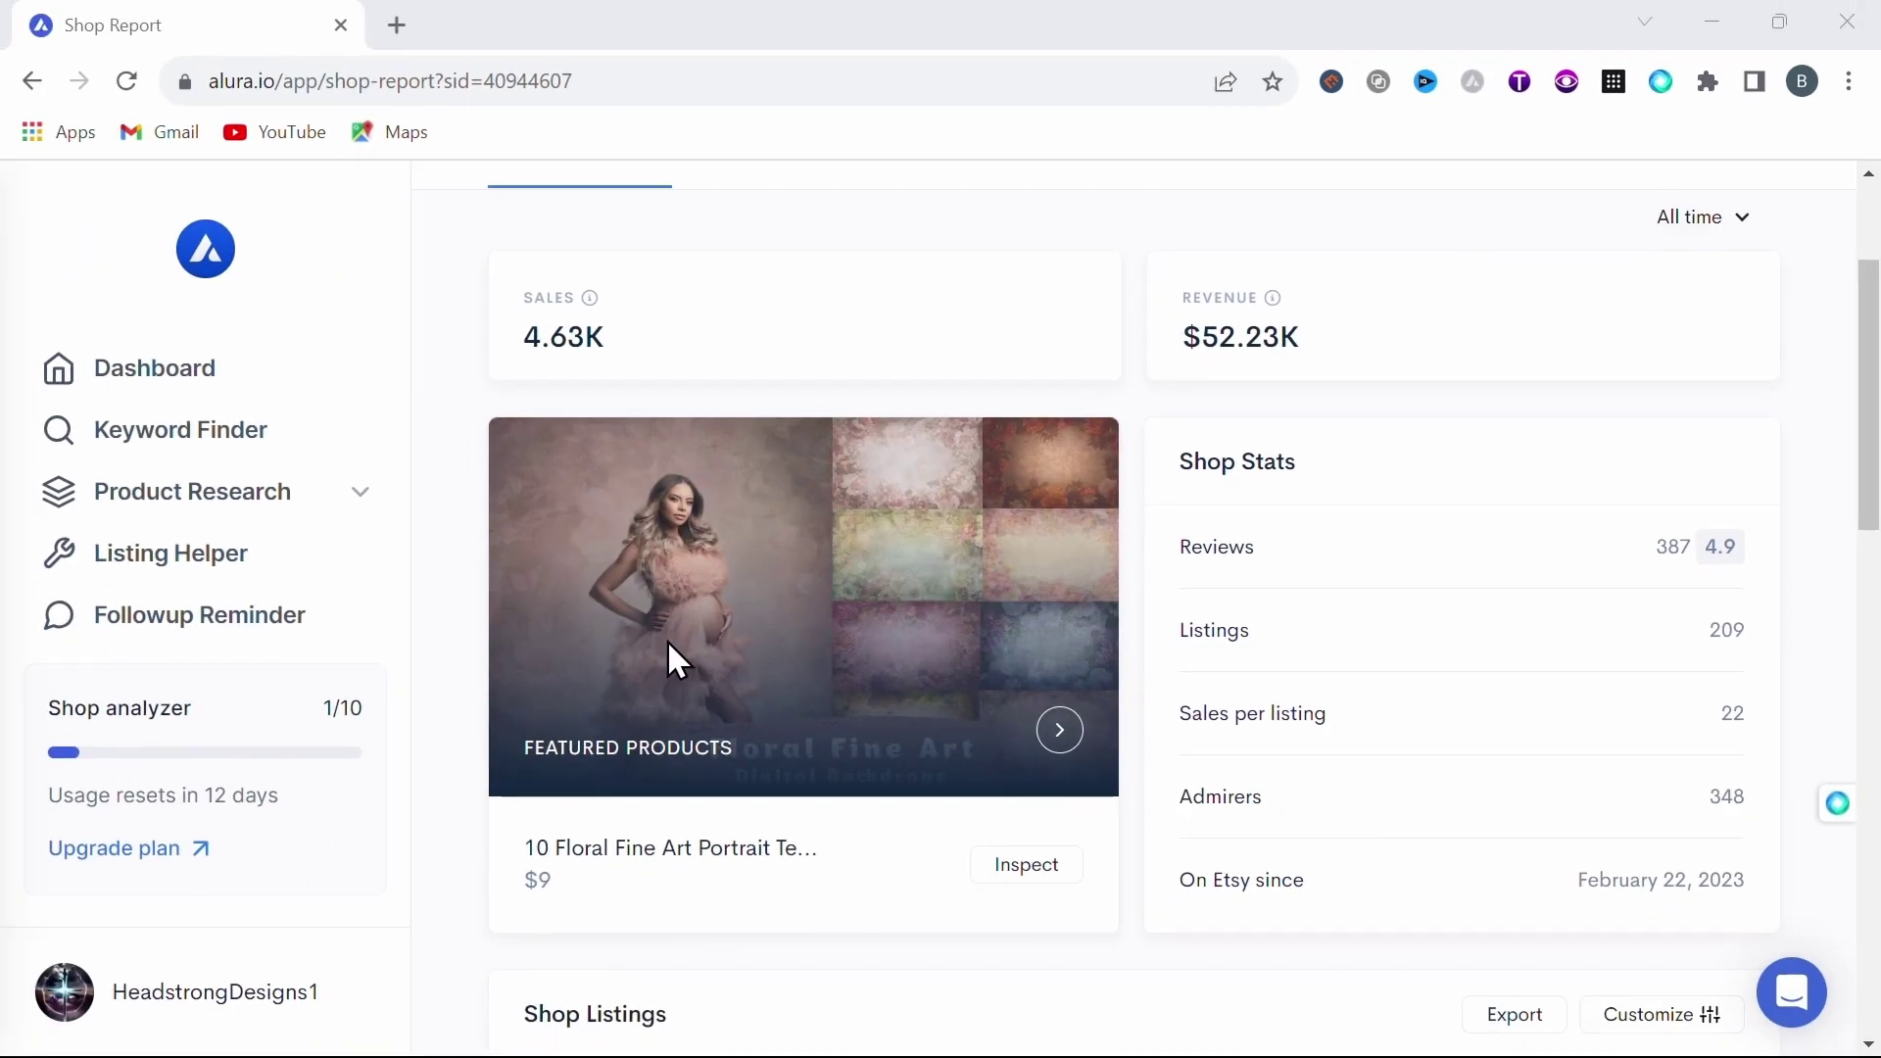
pyautogui.click(1059, 736)
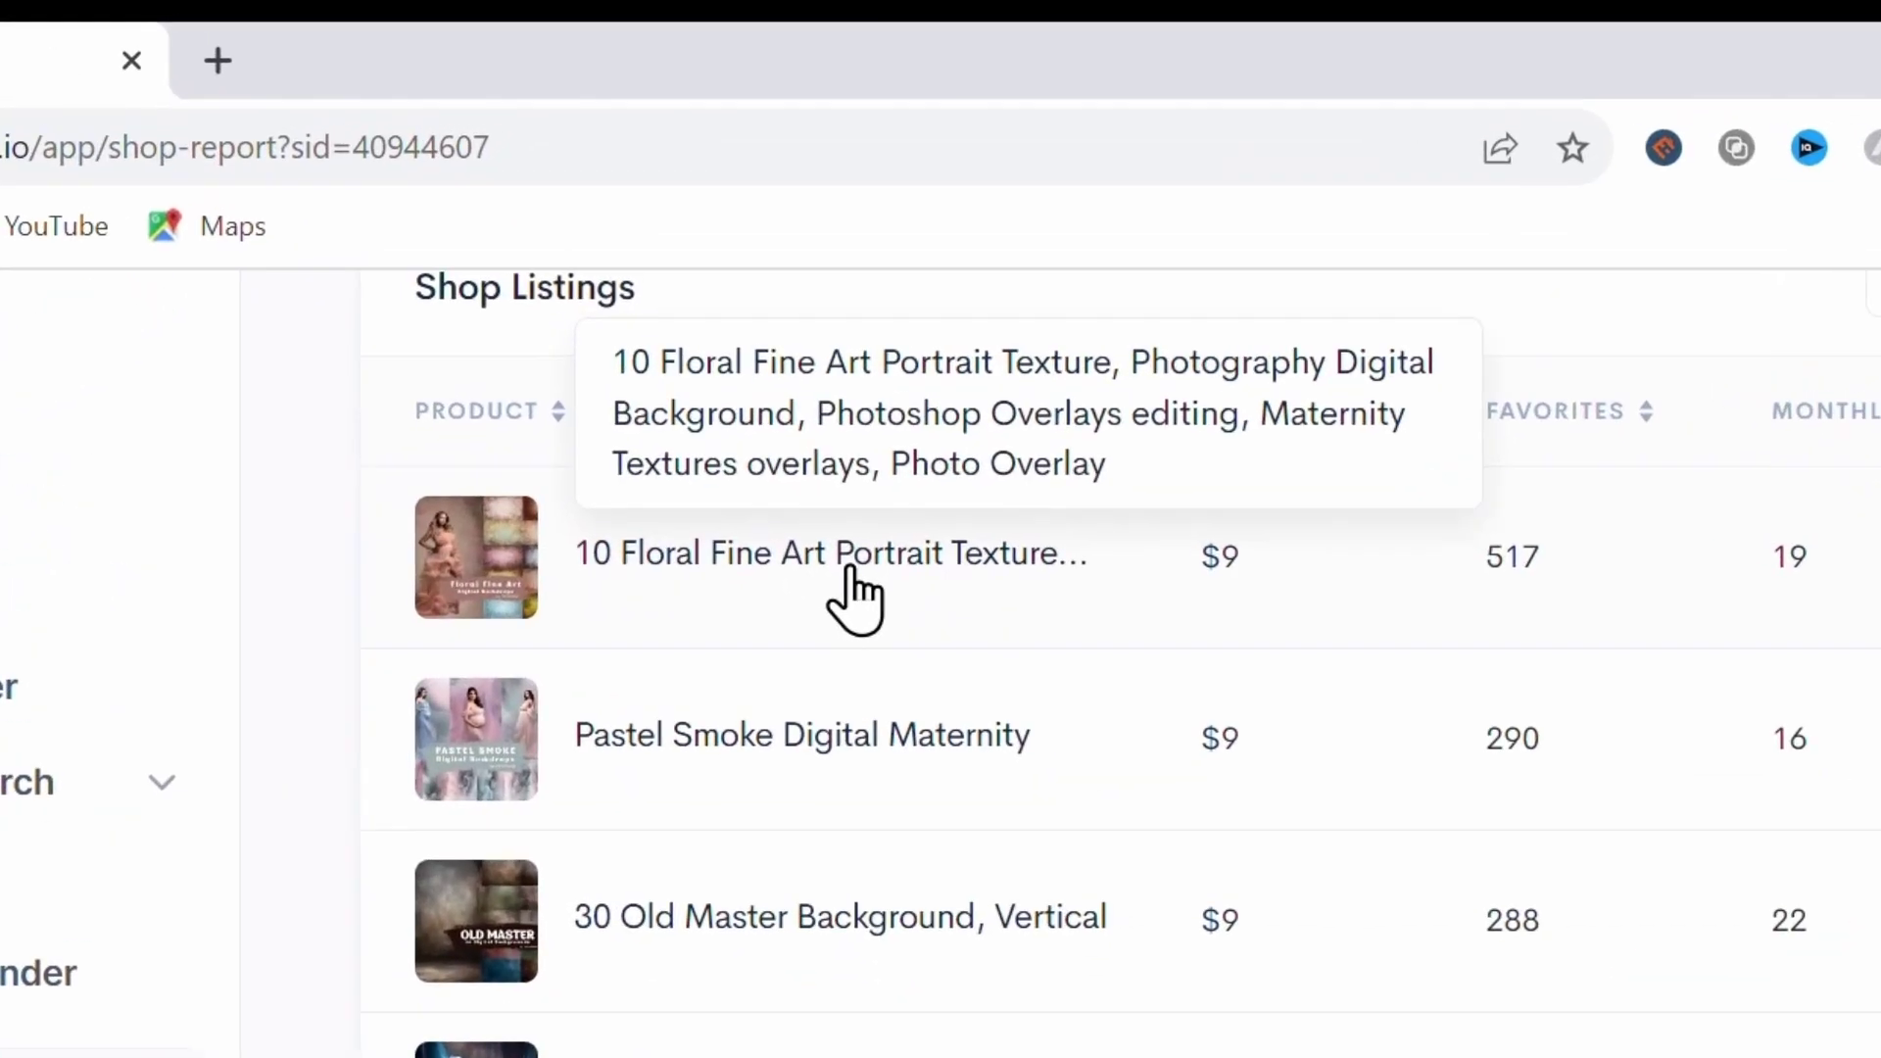
pyautogui.click(850, 572)
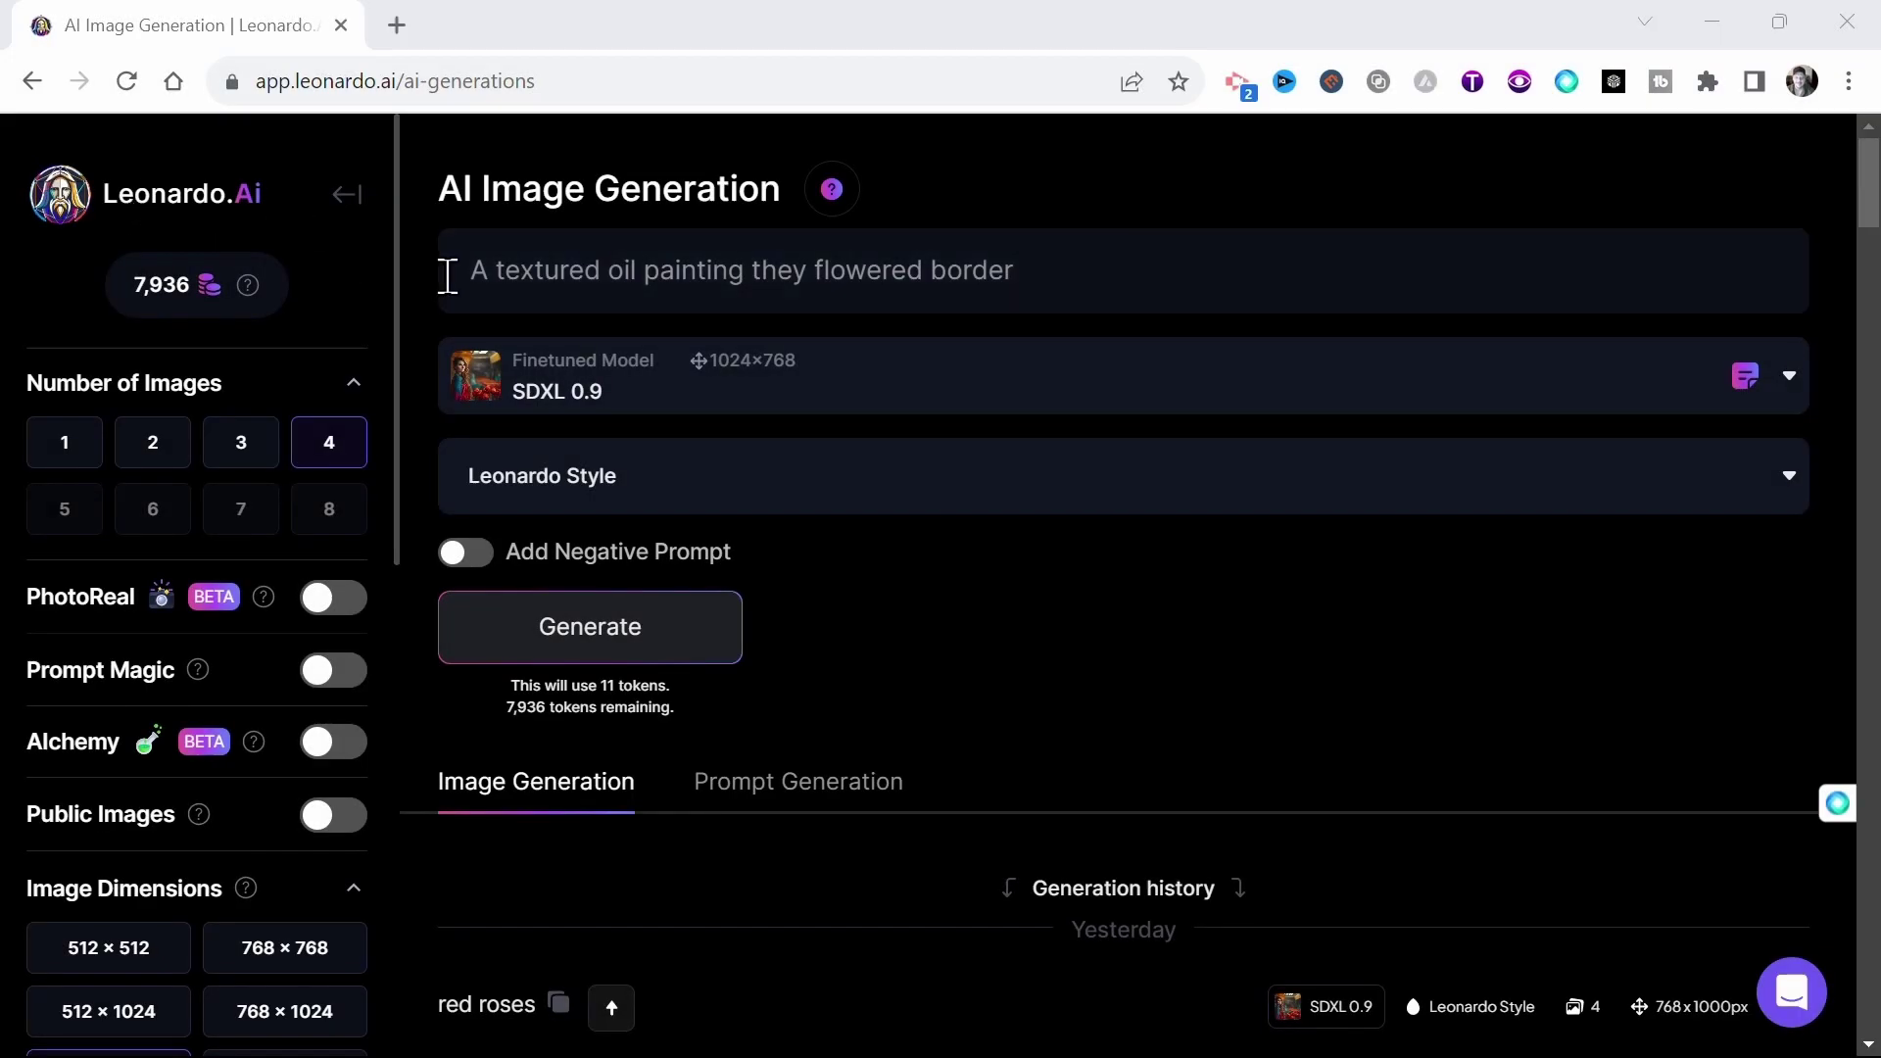
# Review the old prompt and past generations, then start a screen snip of the pink floral backdrop.
pyautogui.moveTo(447, 275); pyautogui.dragTo(1062, 306)
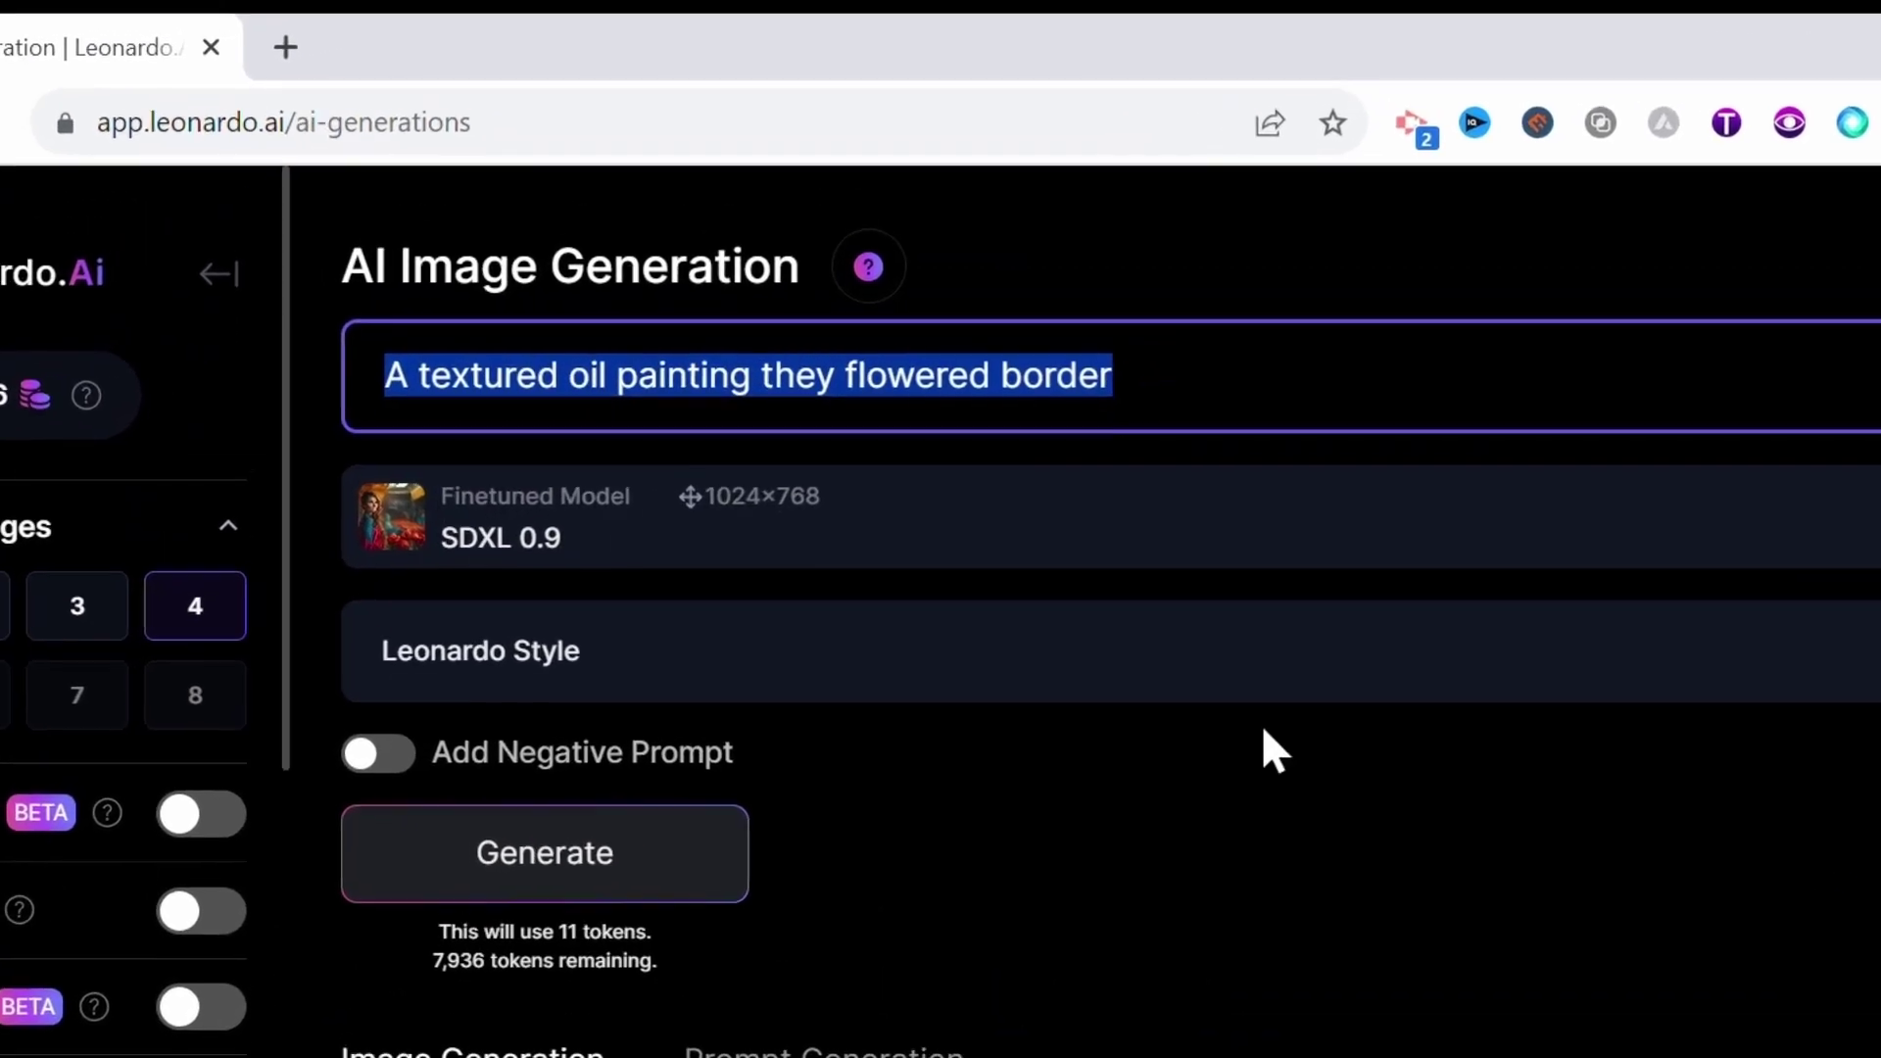
pyautogui.click(1262, 727)
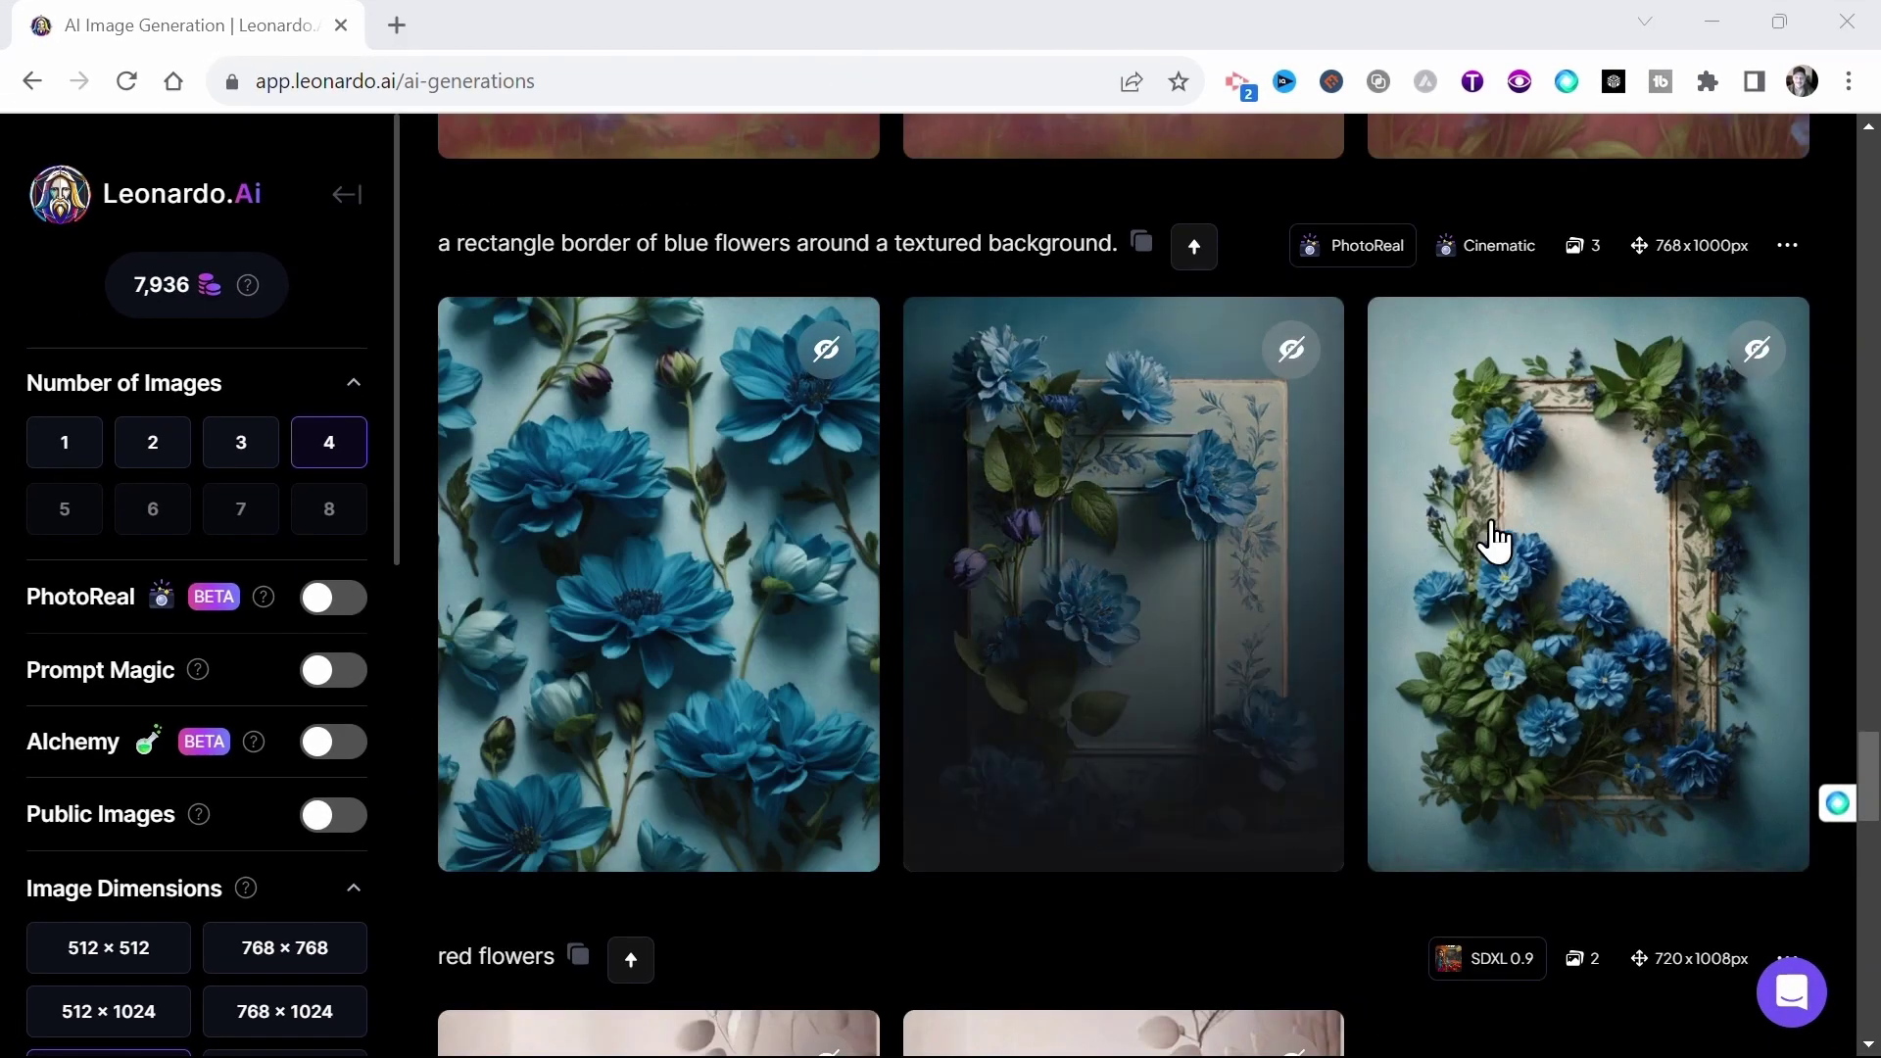
pyautogui.scroll(-3, 1747, 740)
pyautogui.scroll(-19, 1754, 741)
pyautogui.scroll(4, 1503, 621)
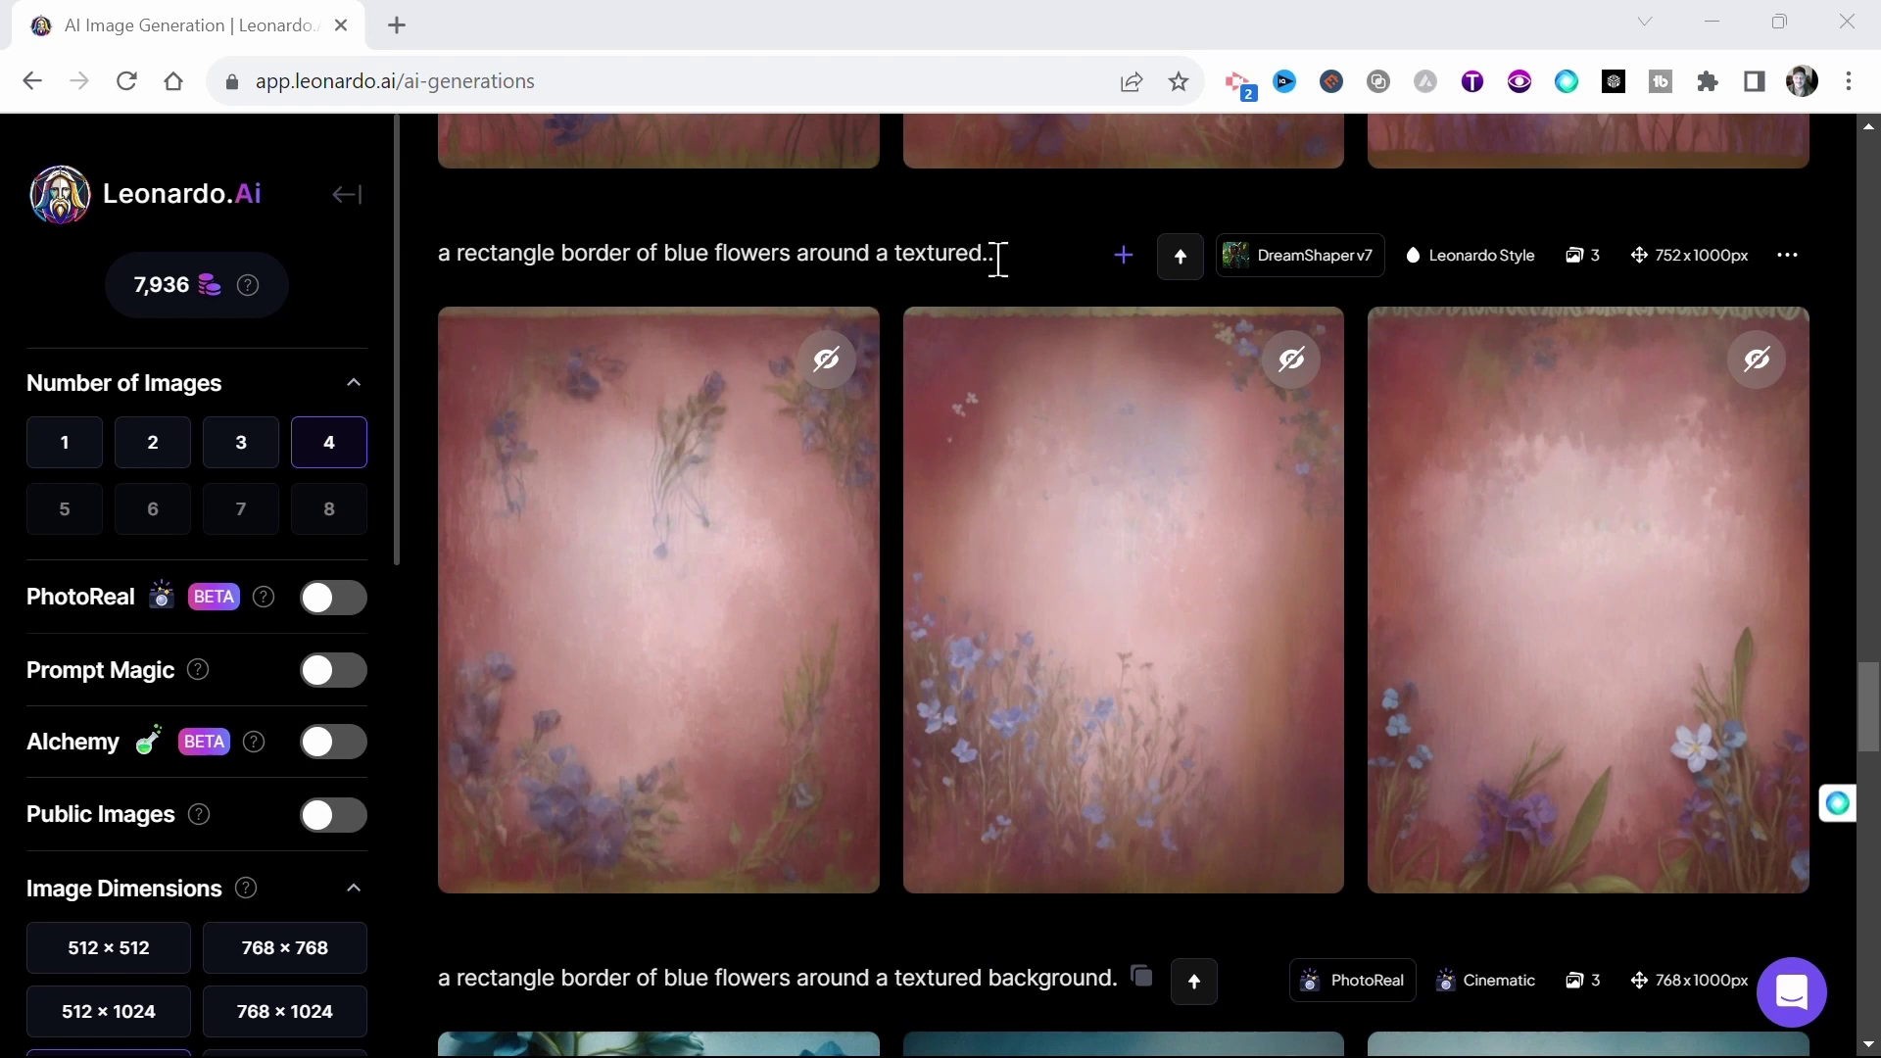
pyautogui.scroll(6, 998, 259)
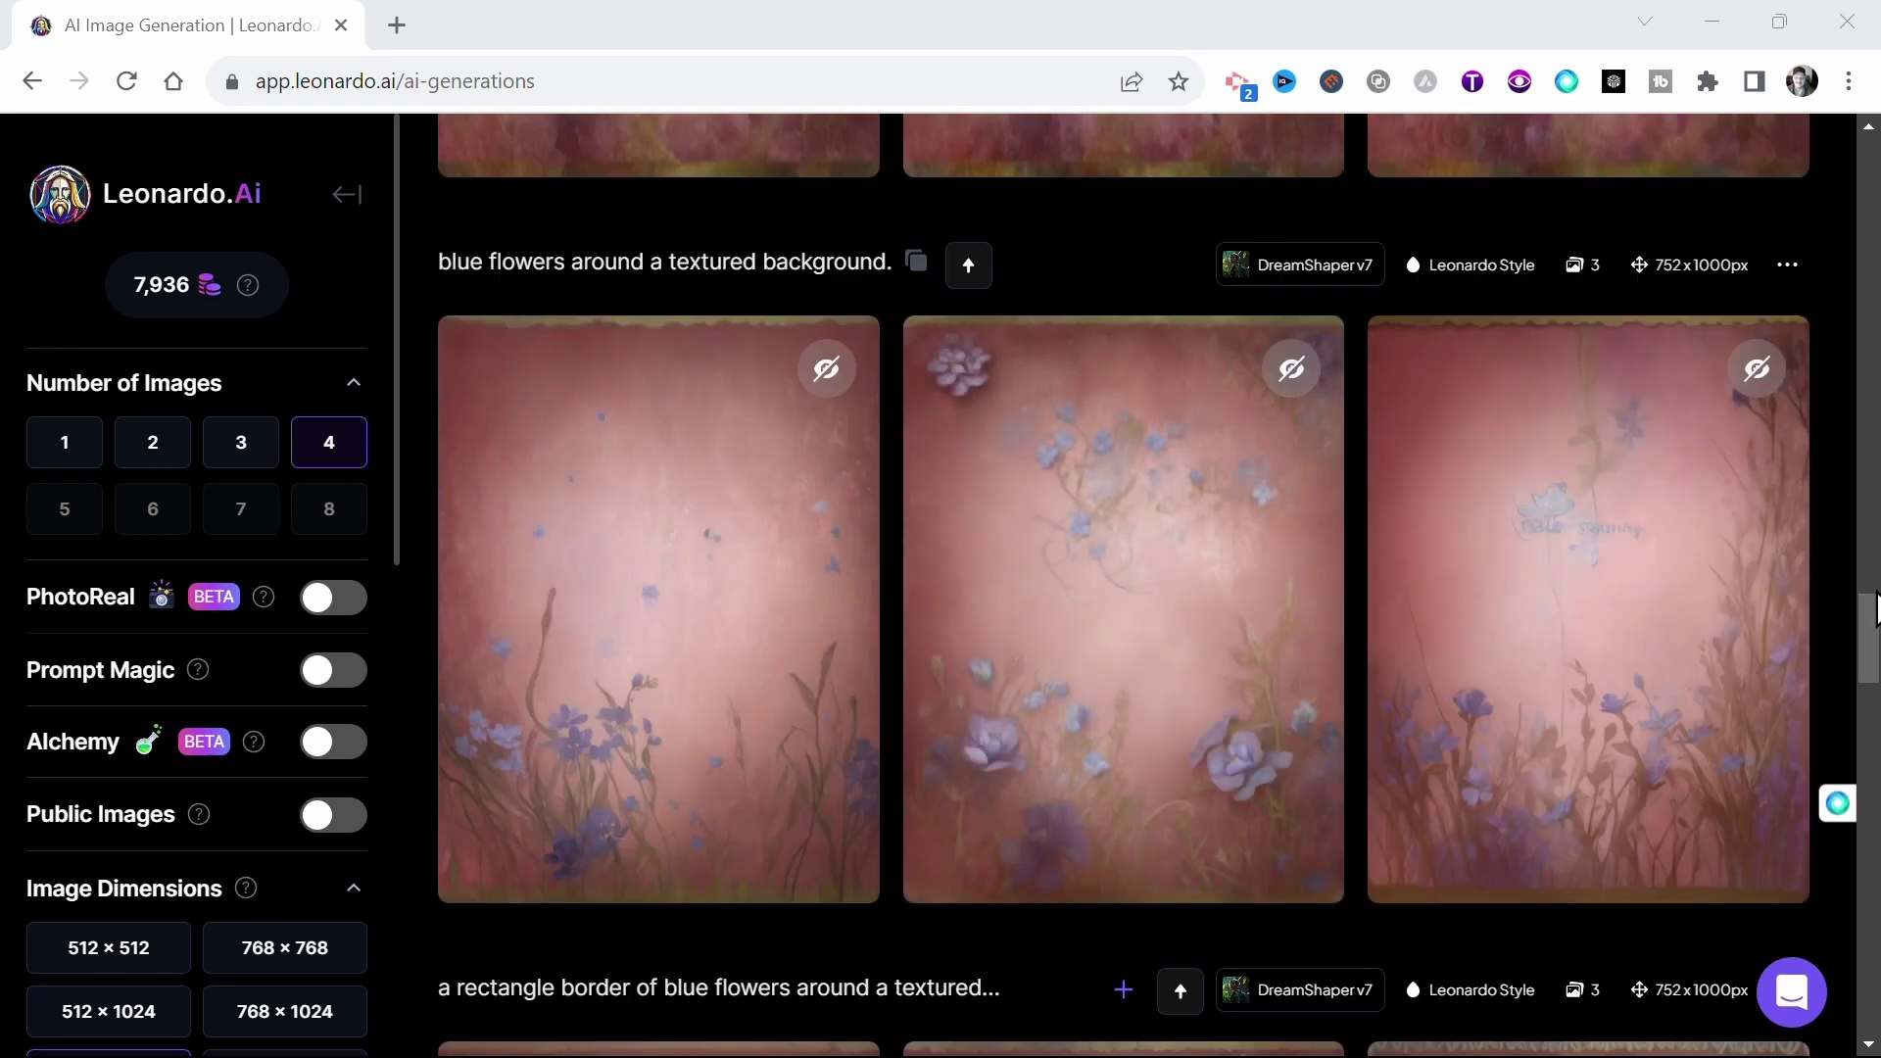
pyautogui.scroll(15, 1124, 588)
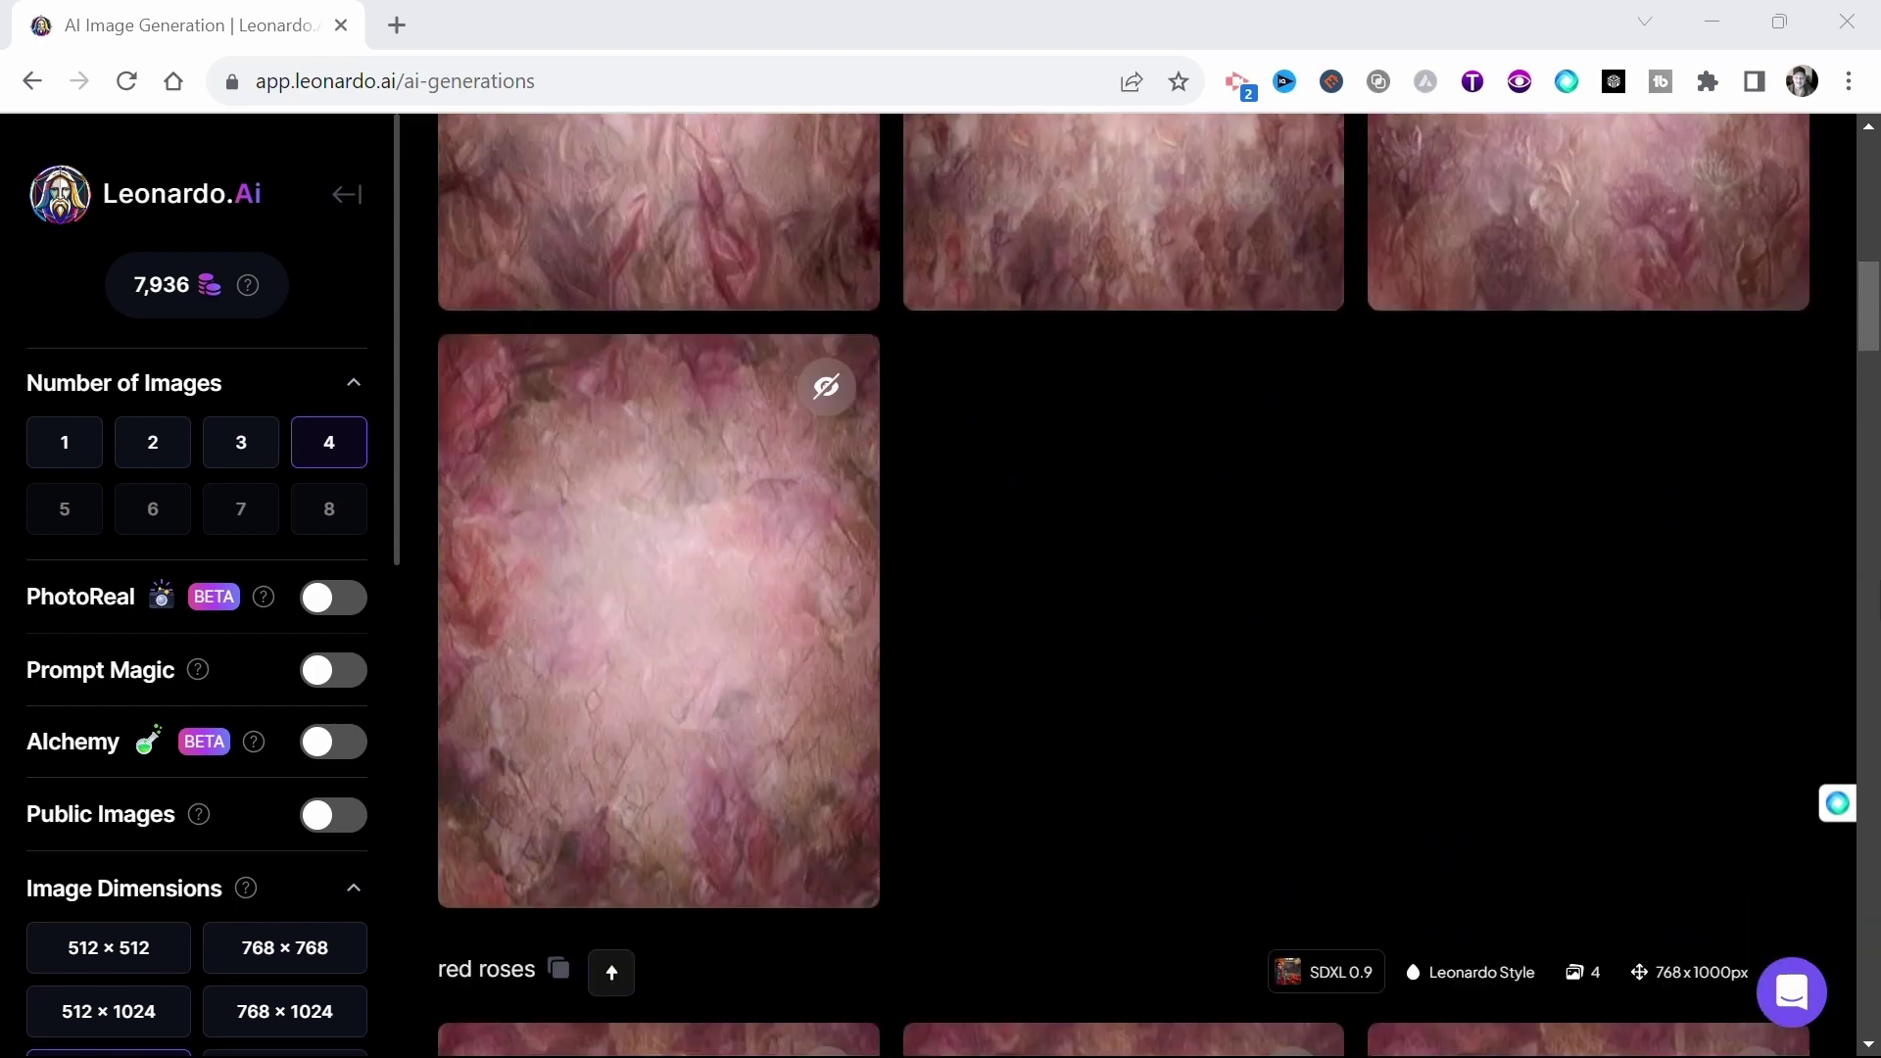
pyautogui.scroll(10, 1123, 588)
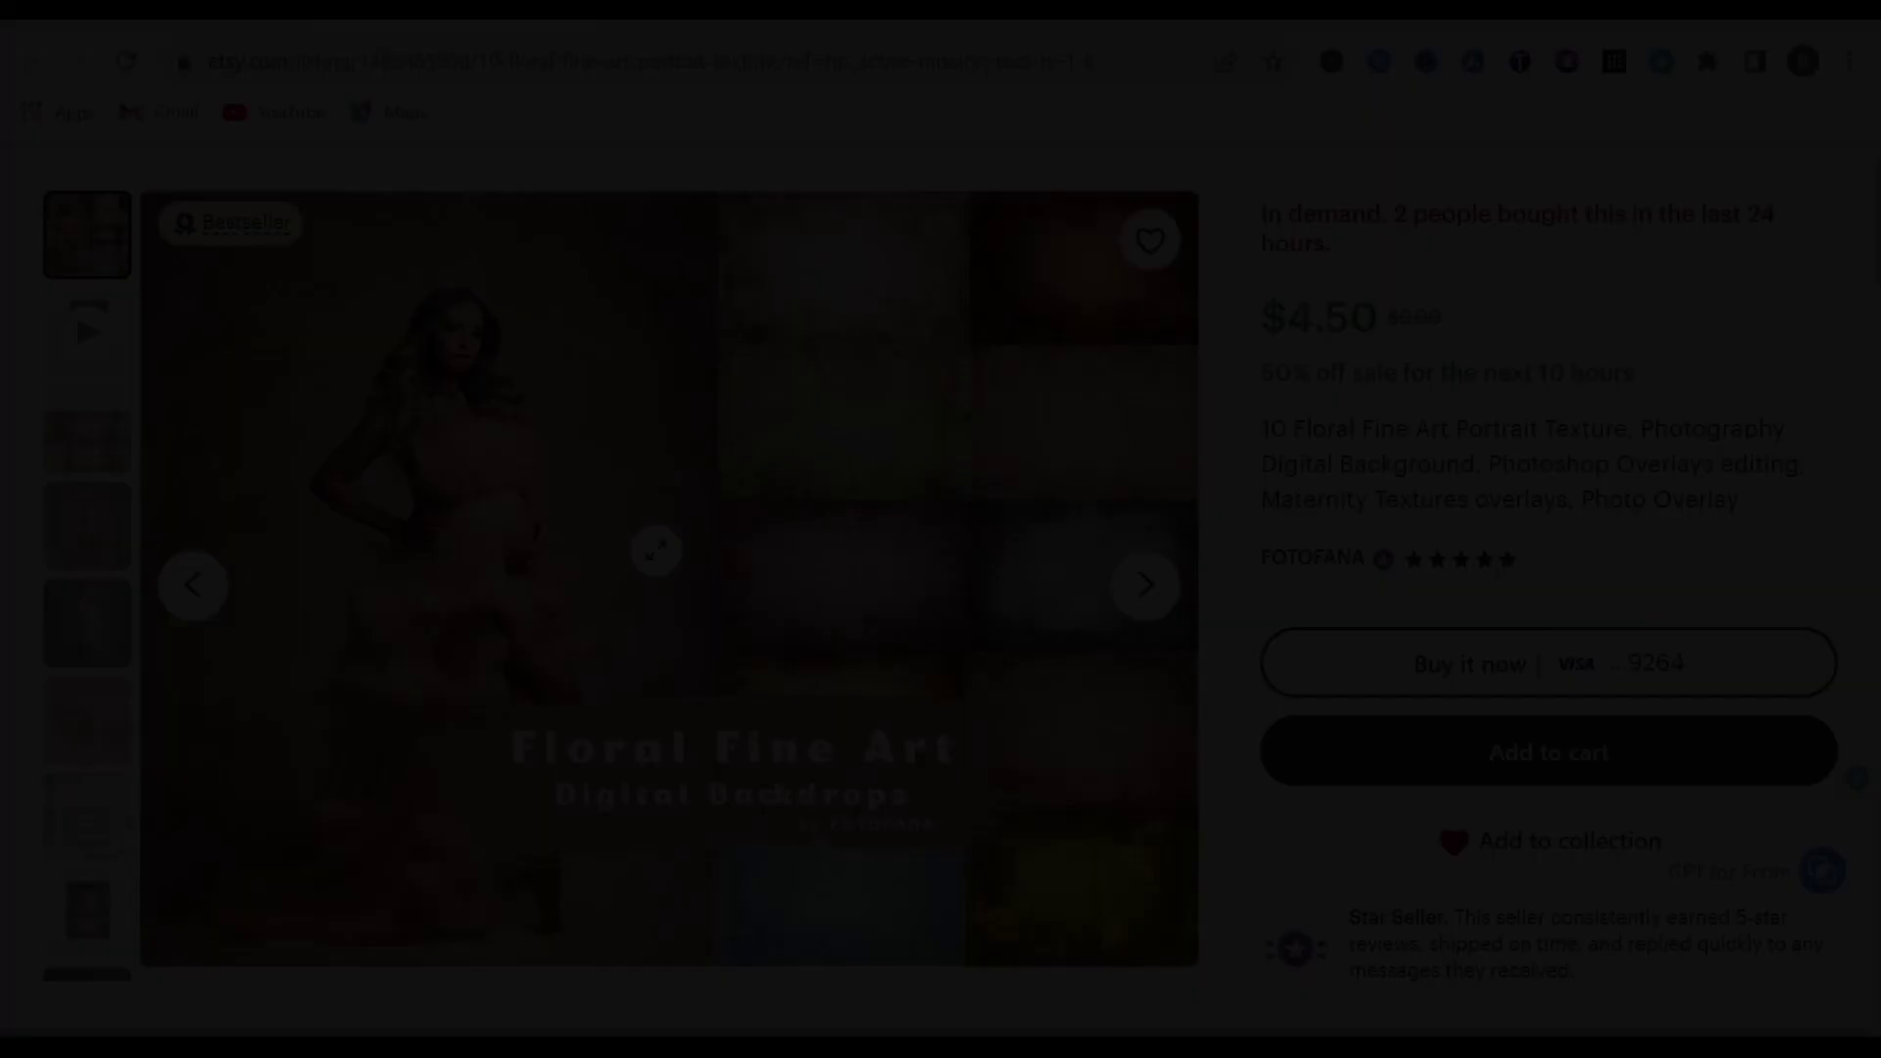
pyautogui.press('super+shift+s')
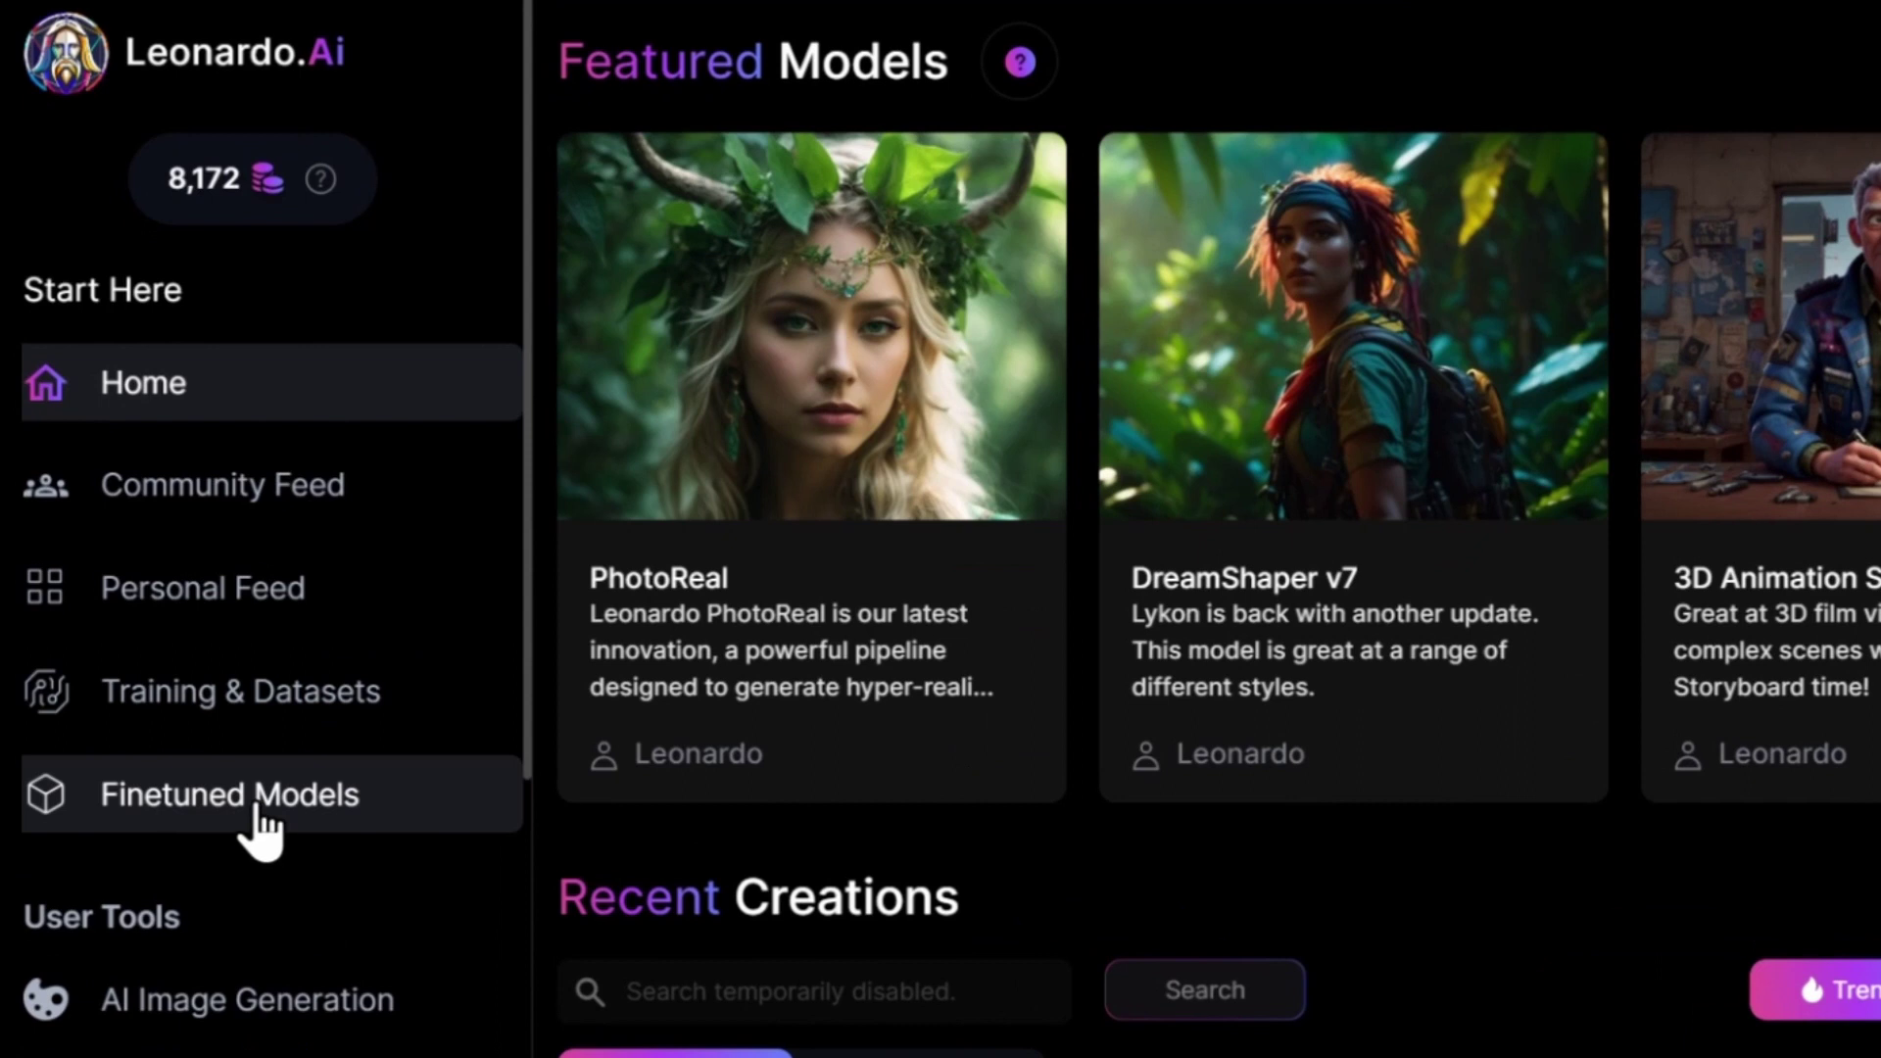
# Load the SDXL 0.9 model from the Finetuned Models gallery into Image Generation.
pyautogui.click(216, 791)
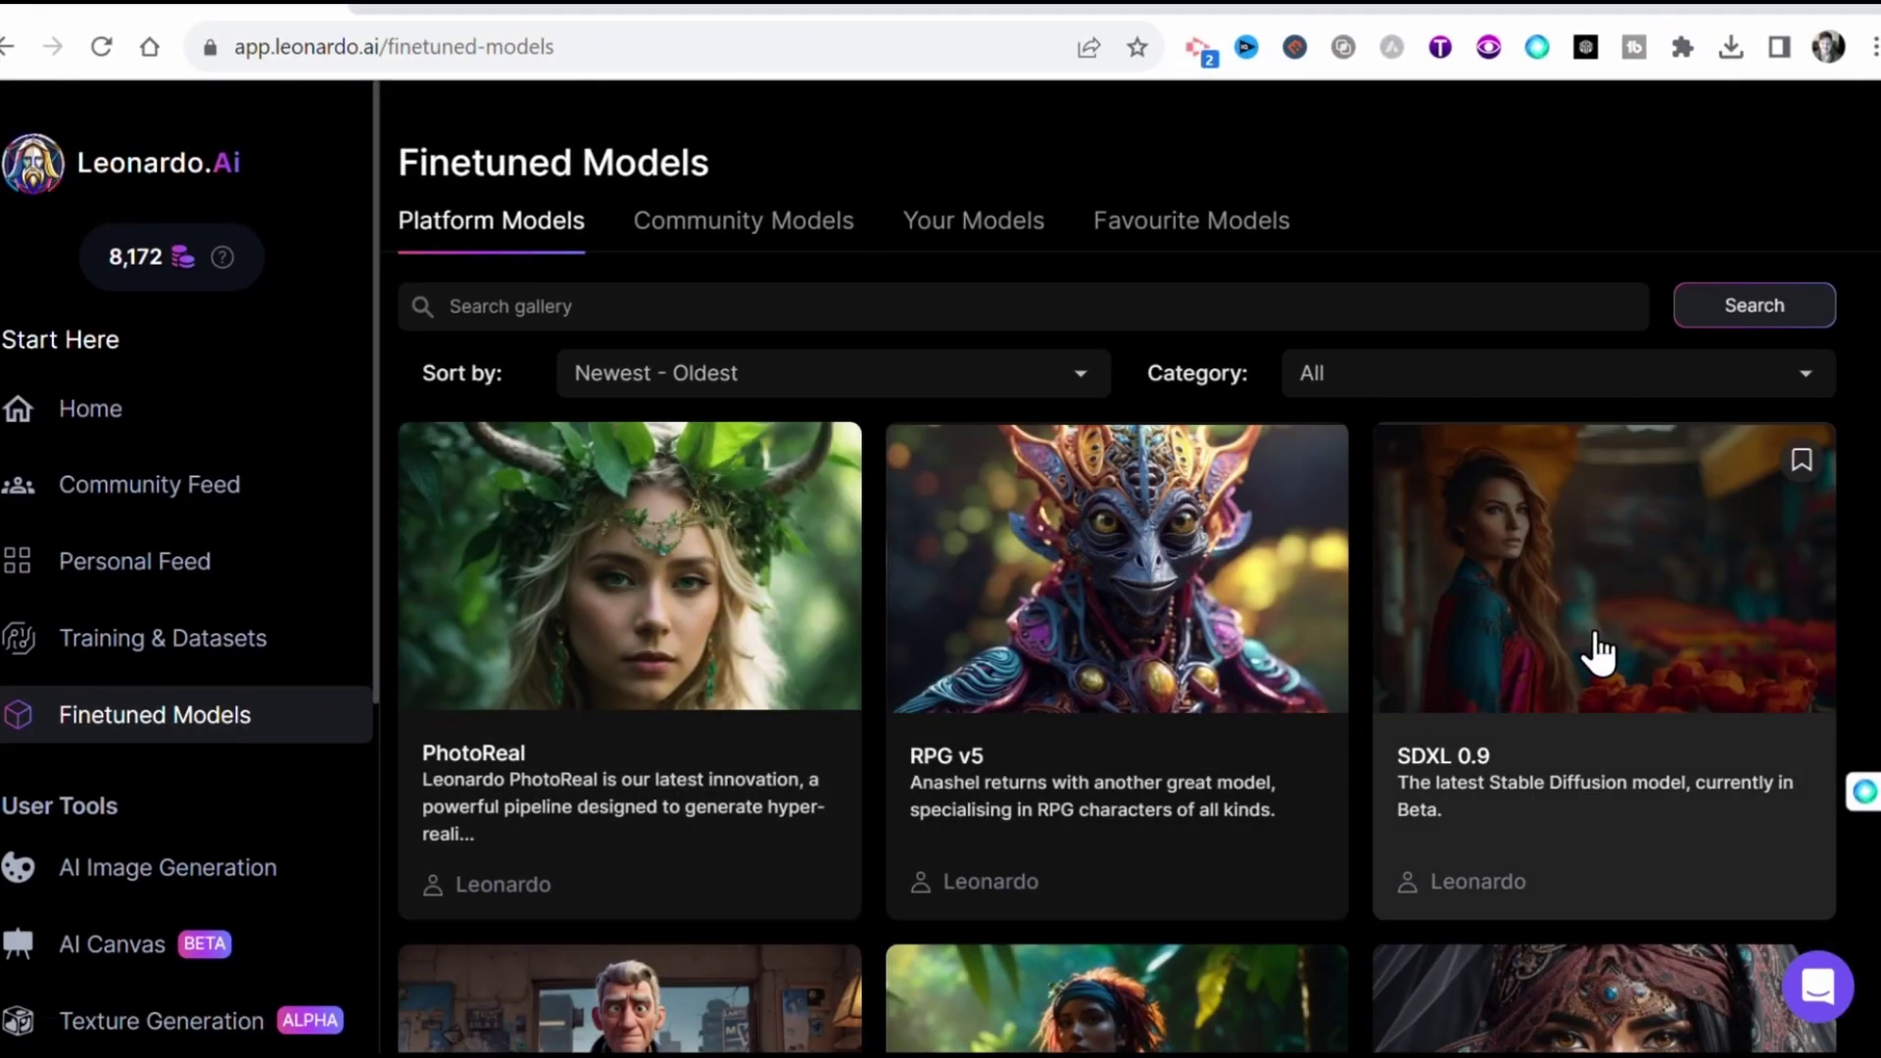
pyautogui.click(1596, 651)
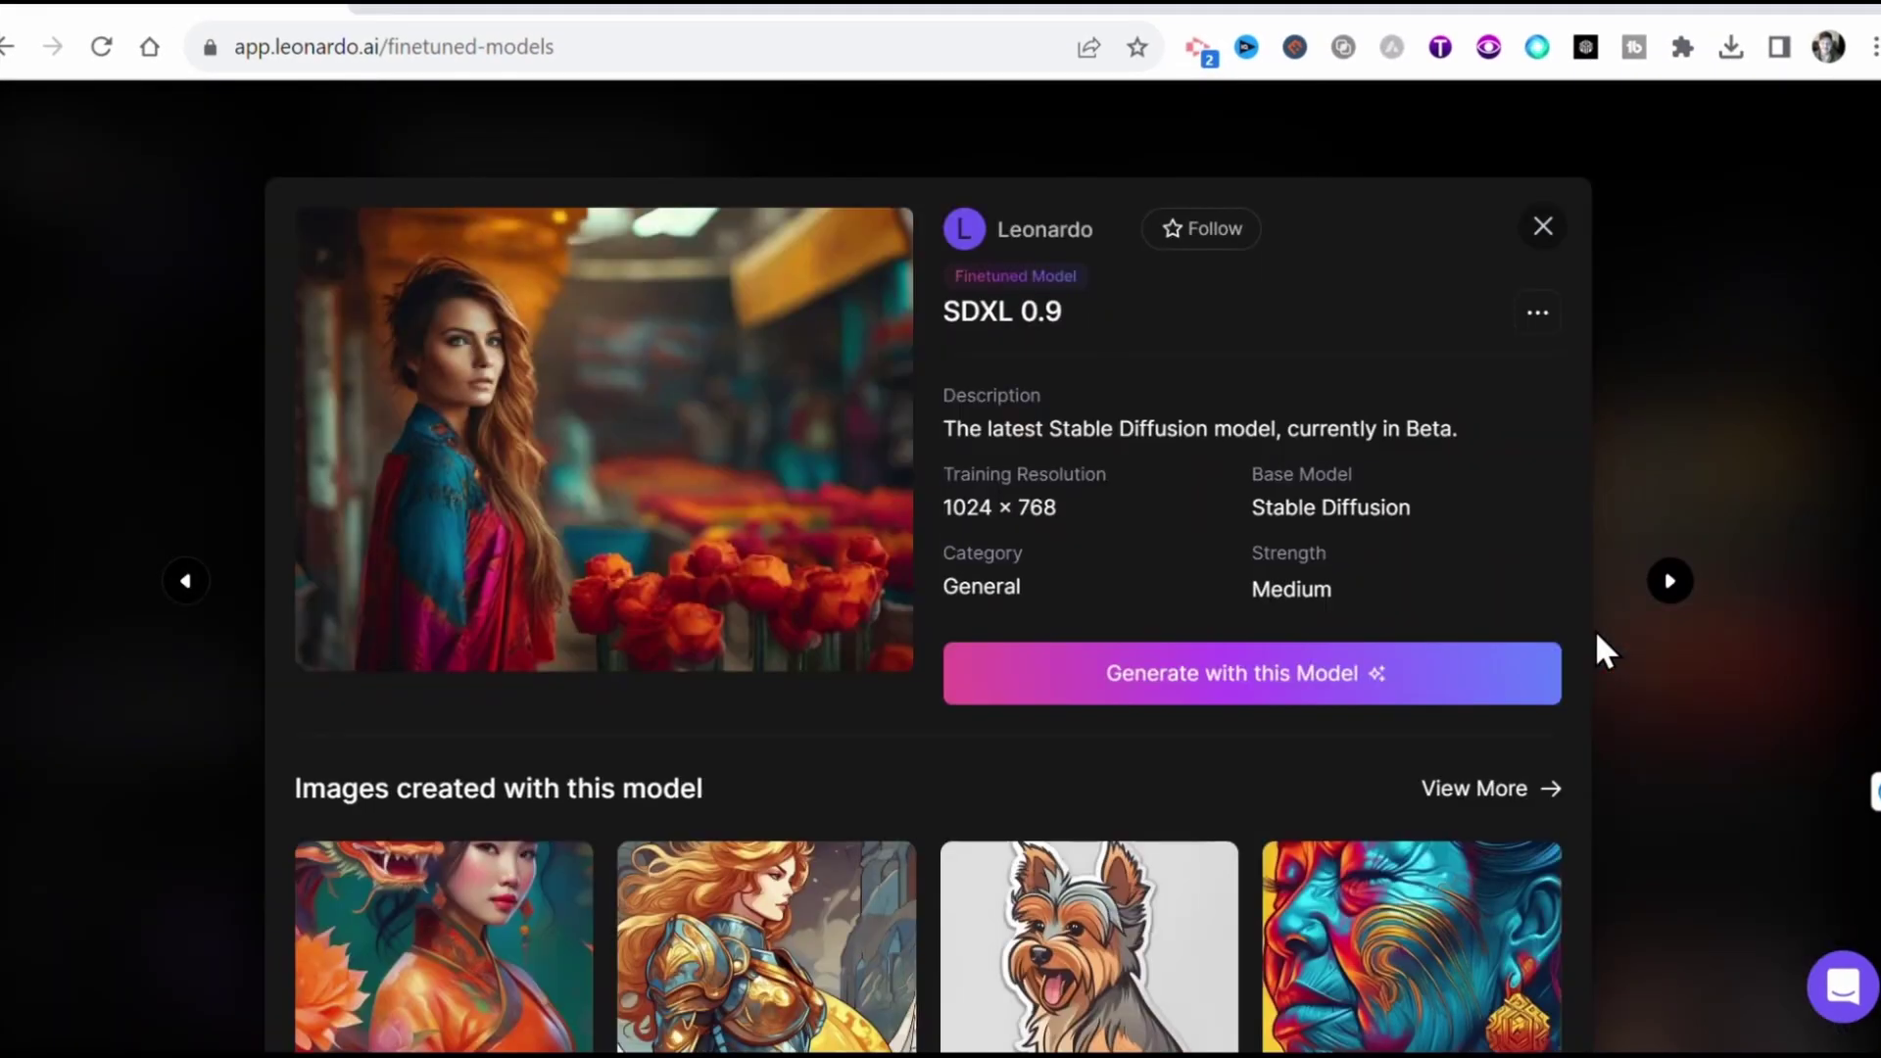
pyautogui.click(1232, 686)
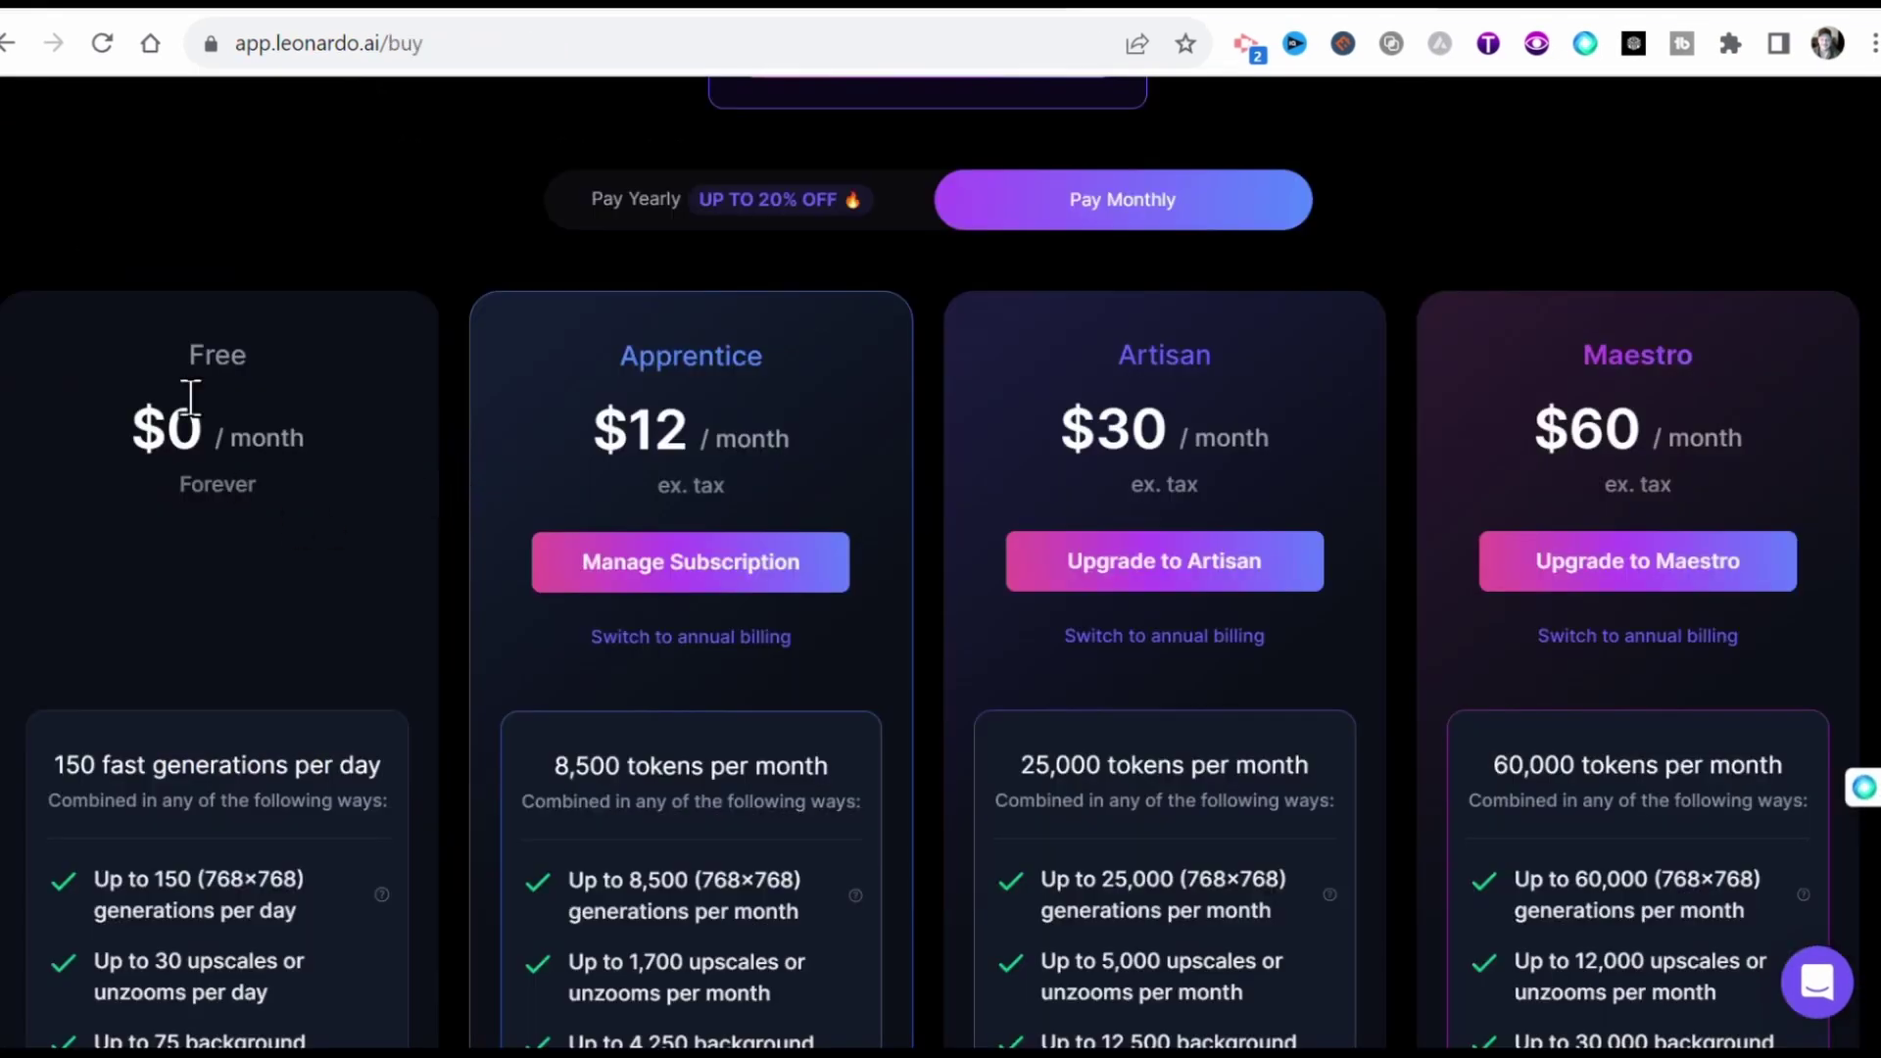
pyautogui.scroll(-10, 421, 627)
pyautogui.scroll(-5, 306, 803)
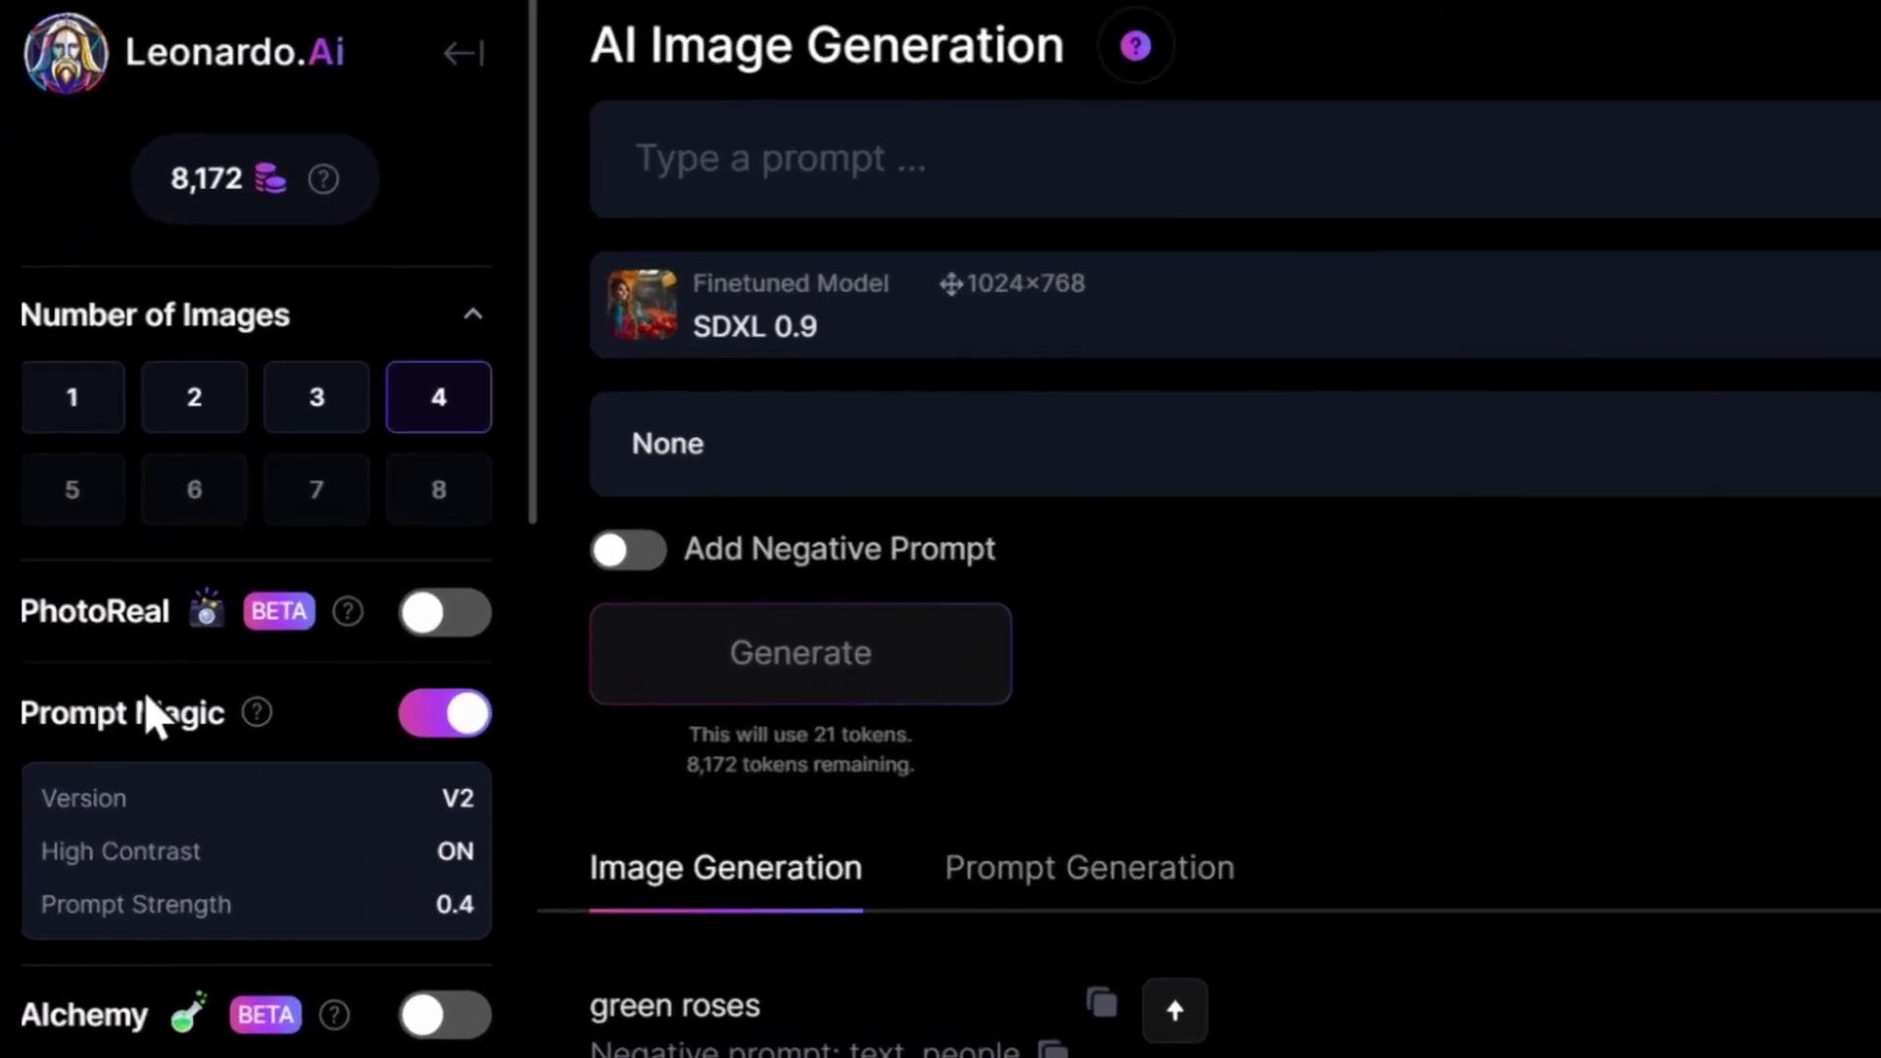
# Turn off Prompt Magic and use the pink floral screenshot as Image to Image input, init strength near 0.9.
pyautogui.click(466, 720)
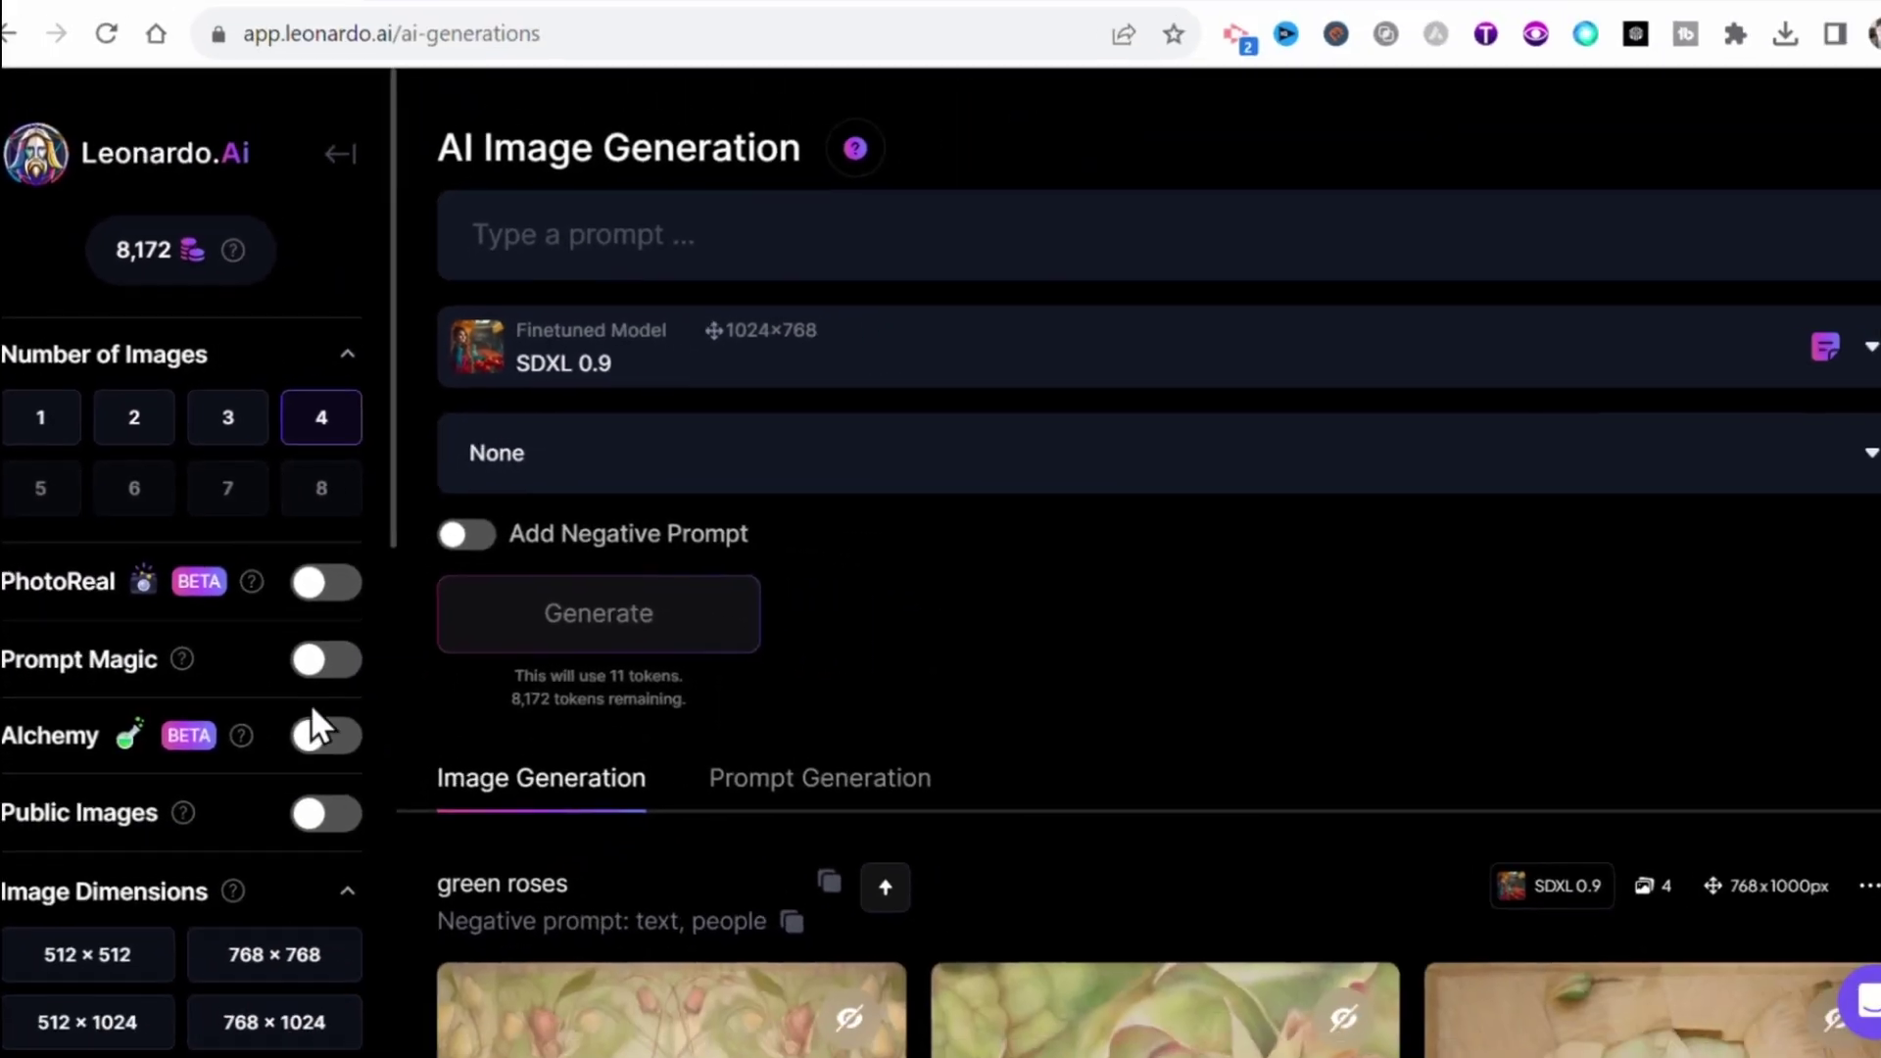
pyautogui.scroll(-2, 430, 802)
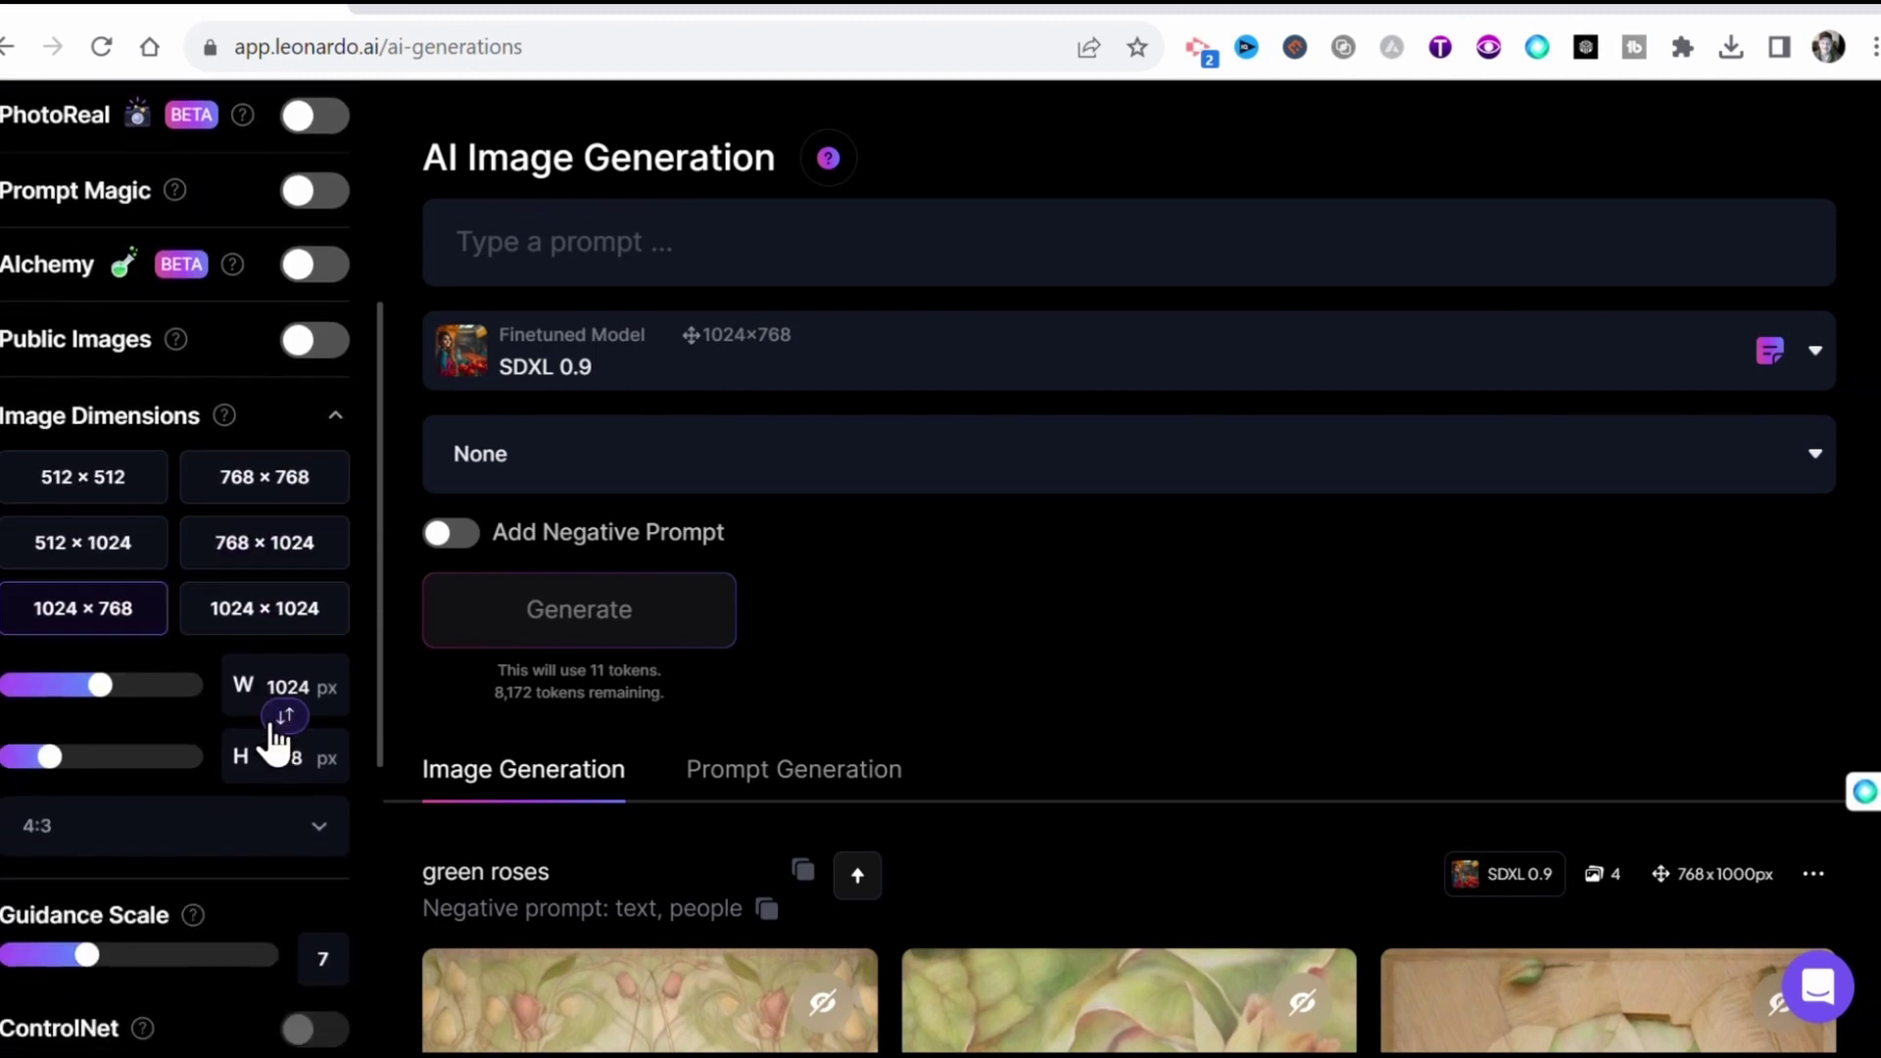
pyautogui.scroll(-3, 275, 733)
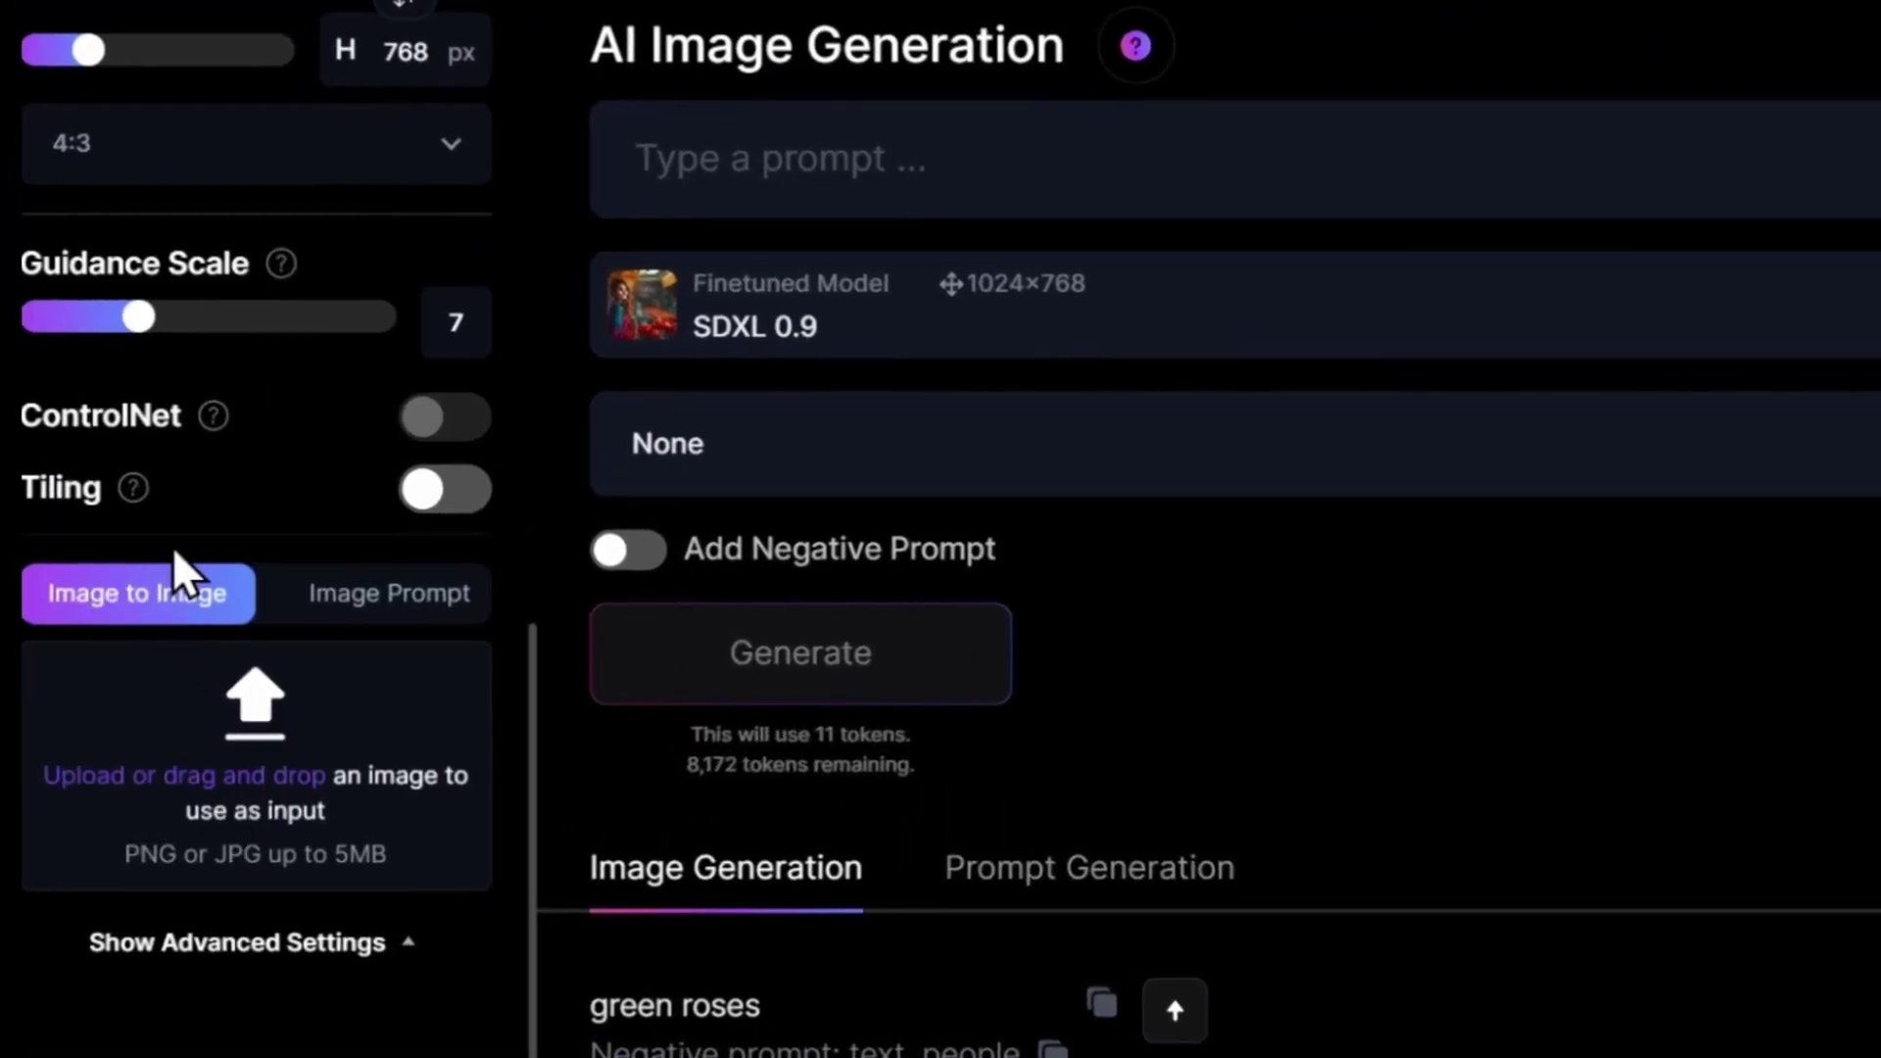
pyautogui.click(221, 774)
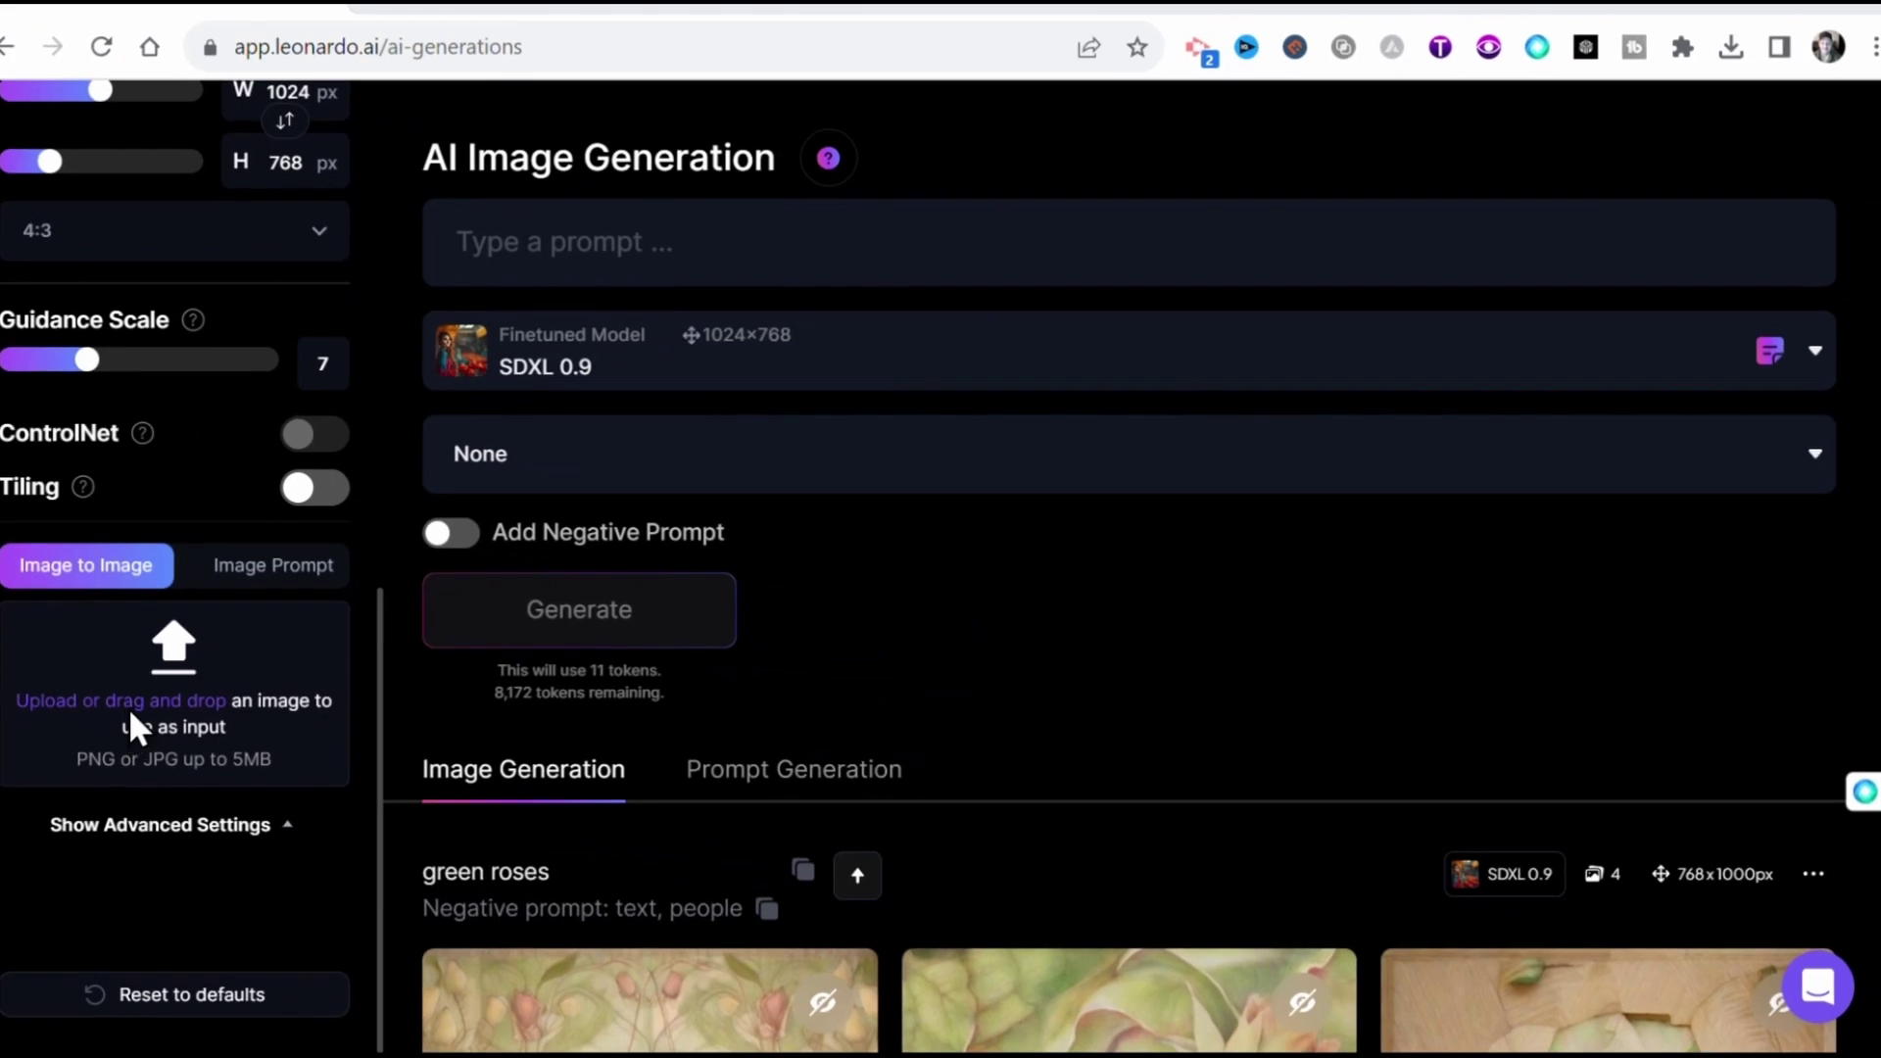
pyautogui.click(708, 560)
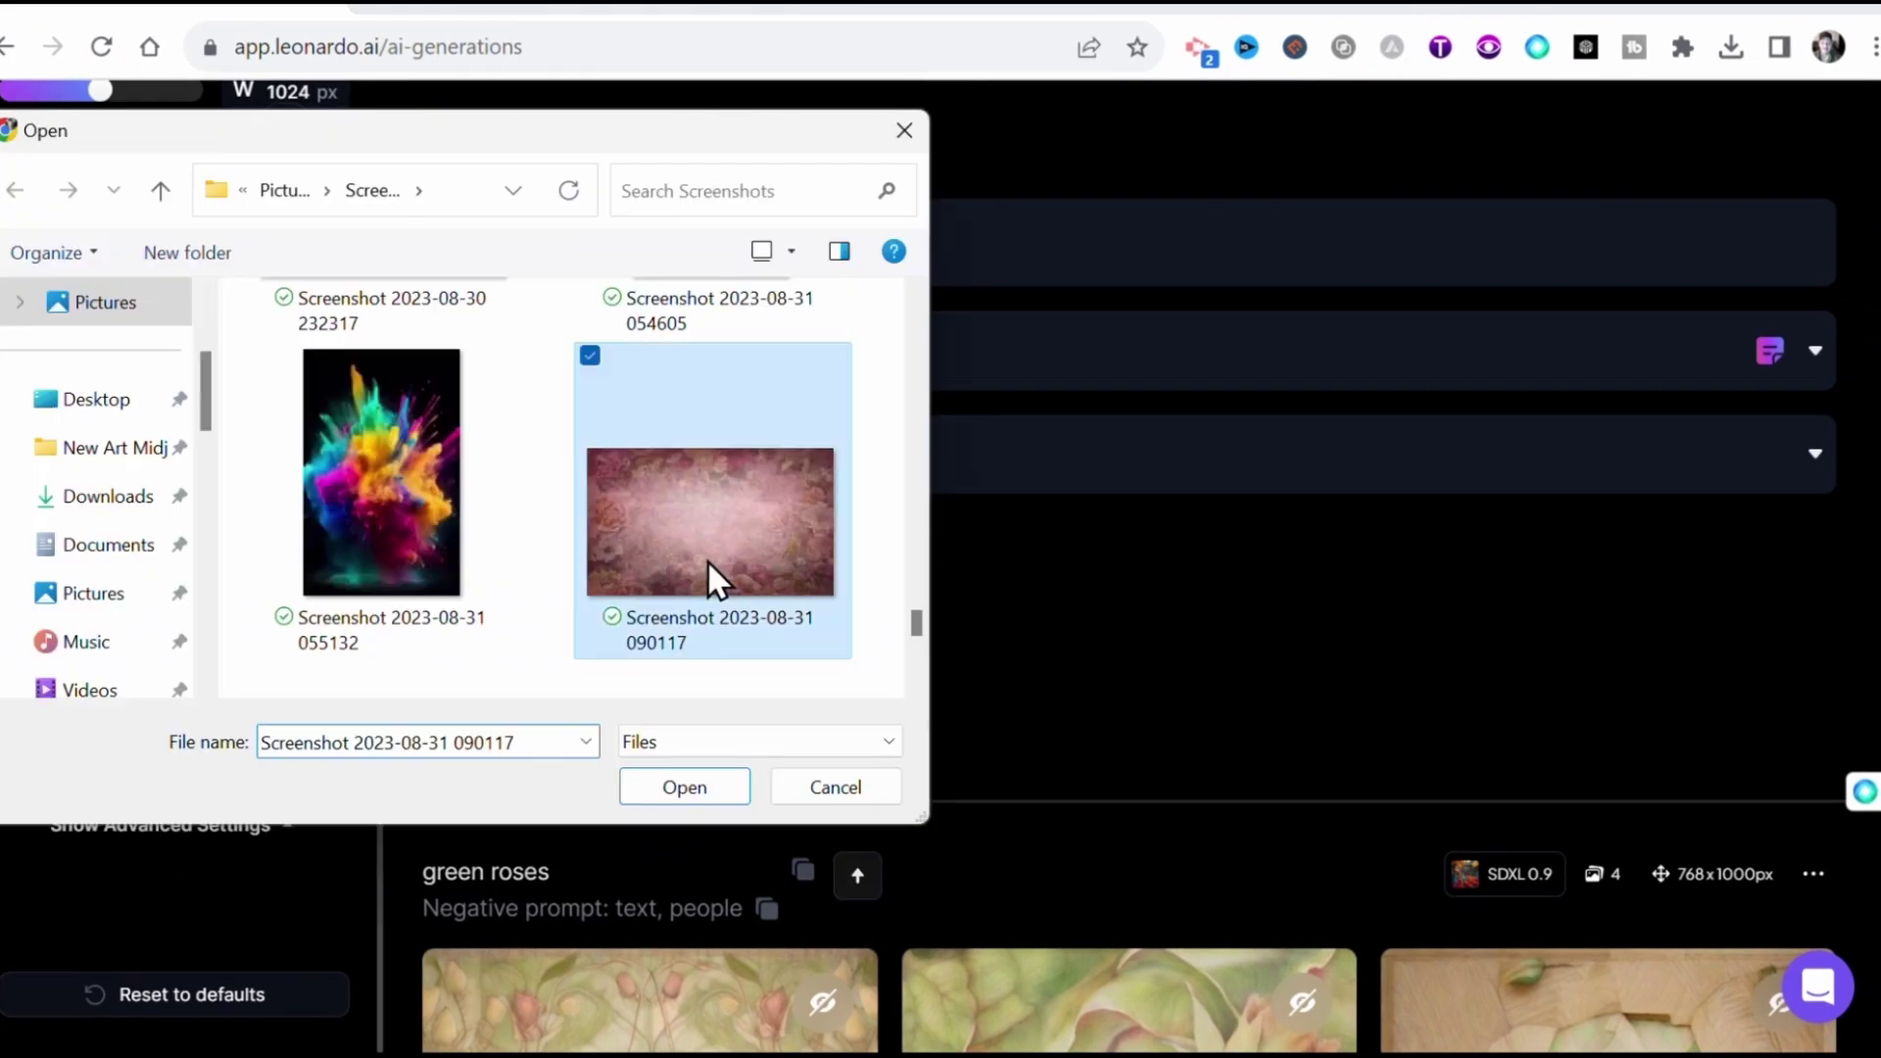
pyautogui.doubleClick(707, 560)
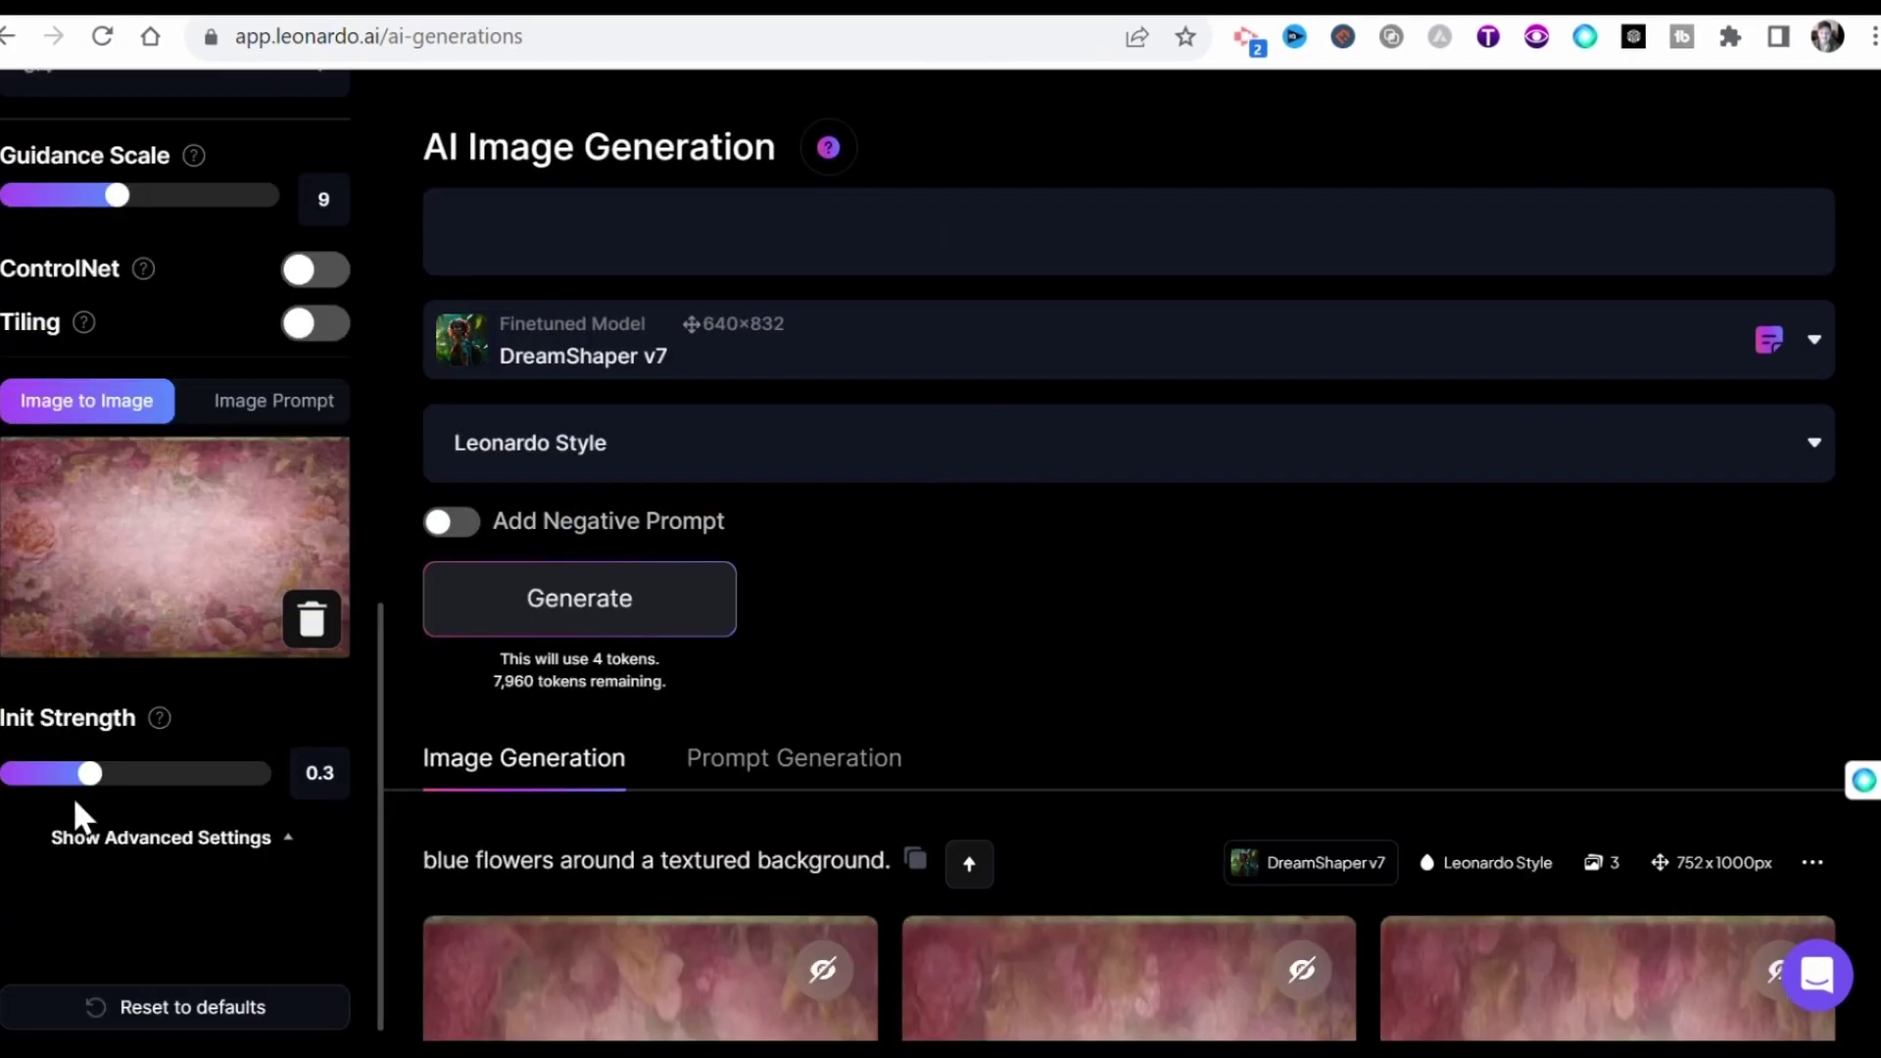
pyautogui.moveTo(155, 727)
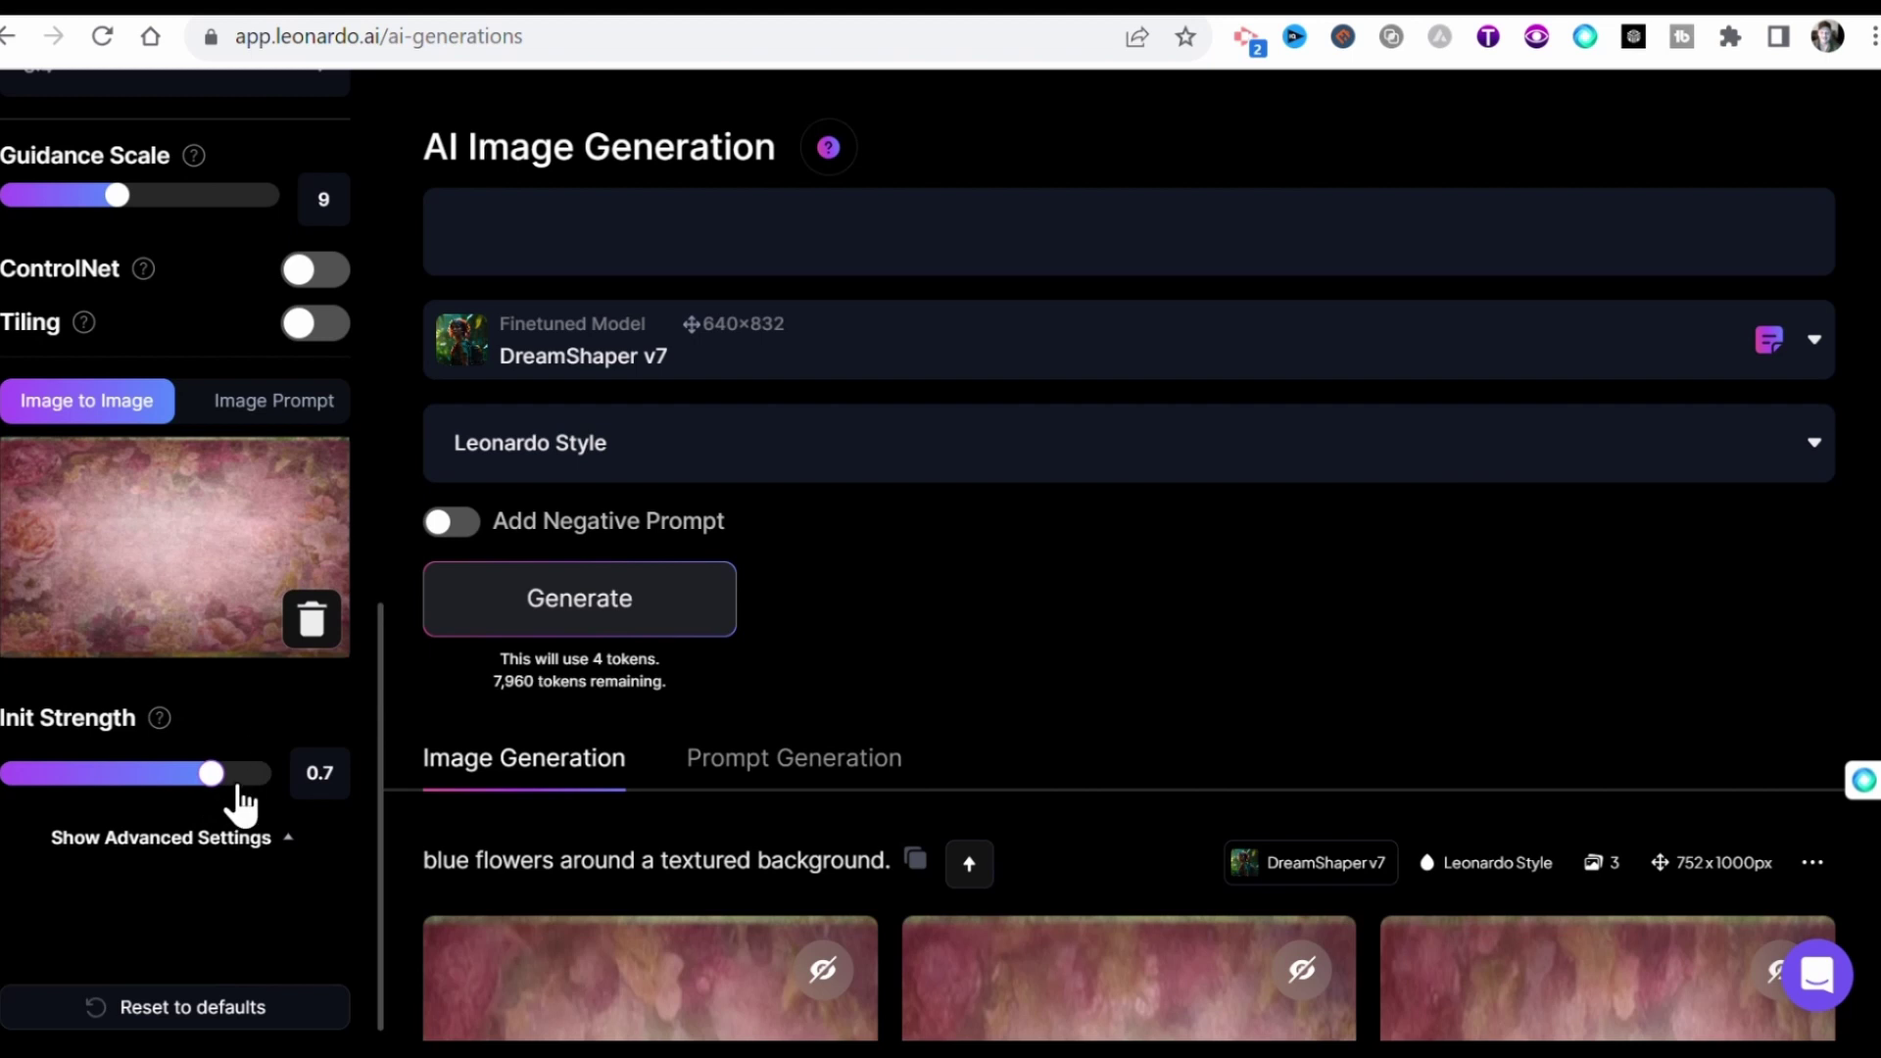
pyautogui.moveTo(222, 790); pyautogui.dragTo(263, 790)
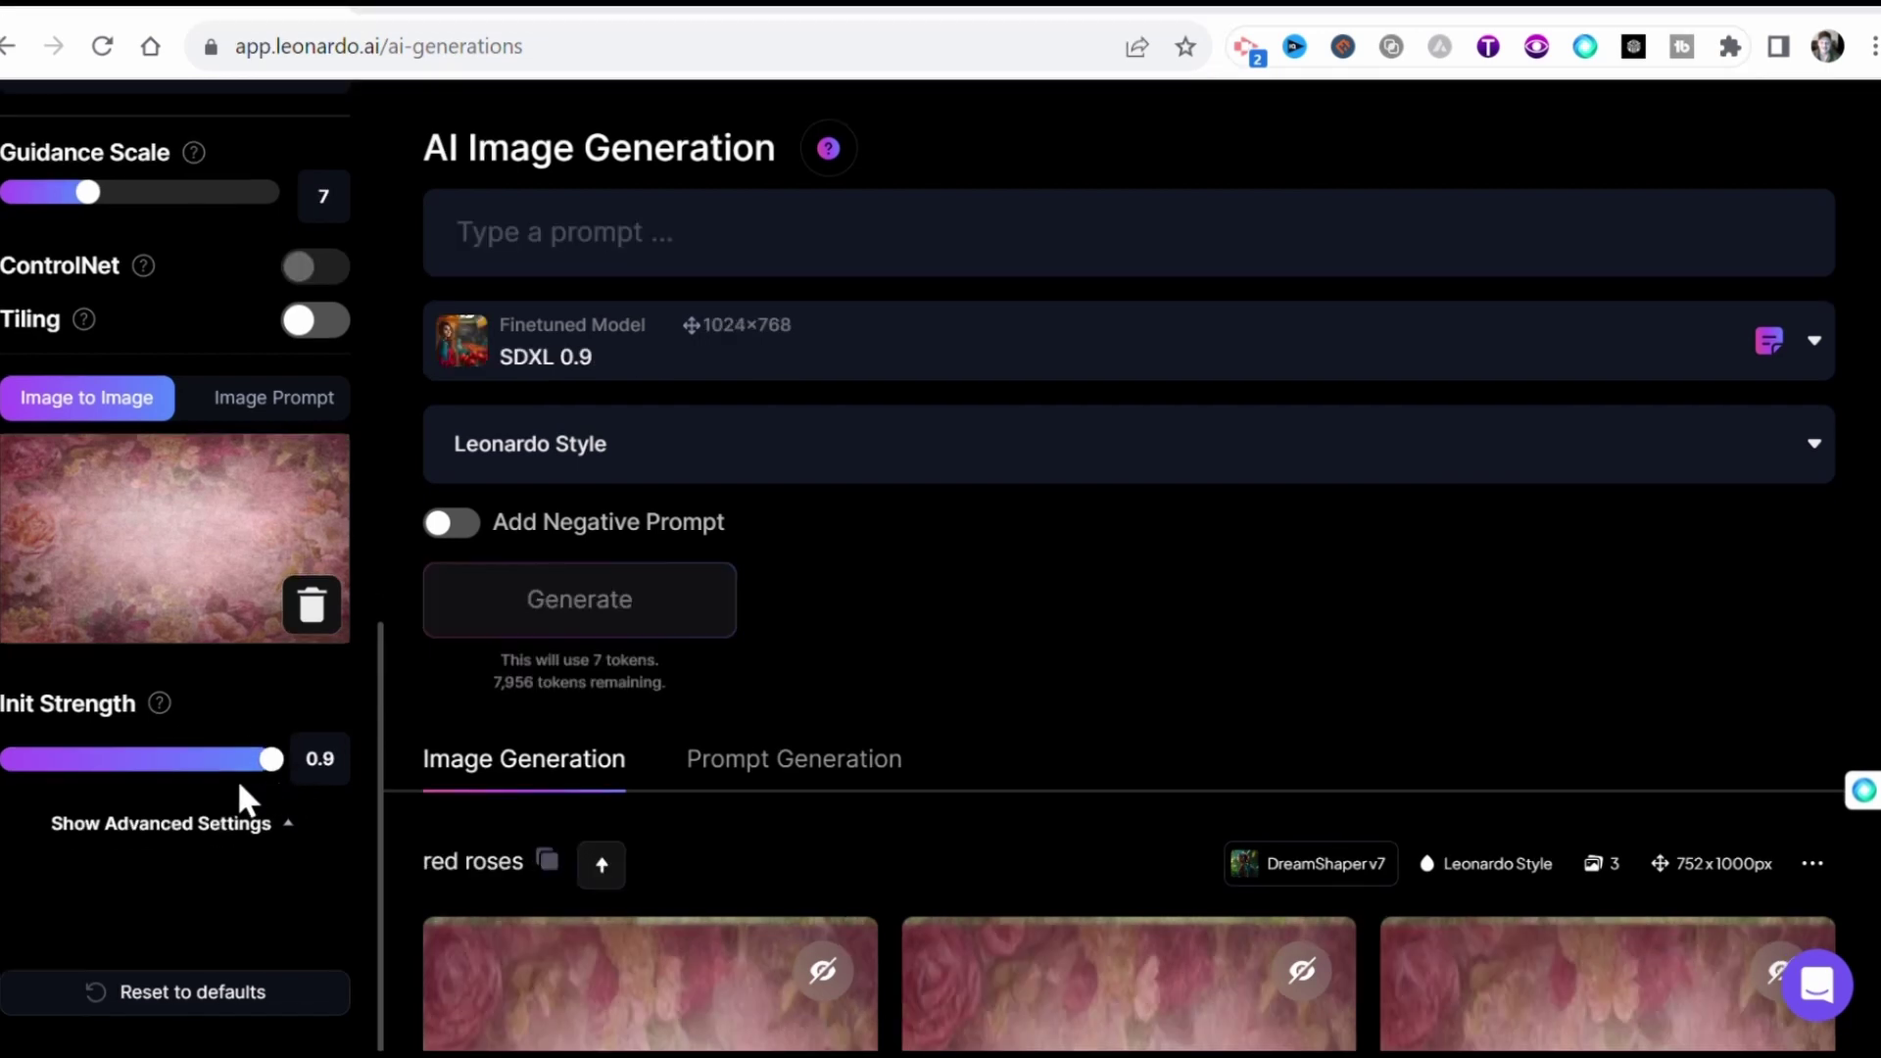
# Narrow the output size from 1280 wide to a 768×1000 portrait.
pyautogui.scroll(6, 257, 796)
pyautogui.moveTo(168, 539); pyautogui.dragTo(84, 544)
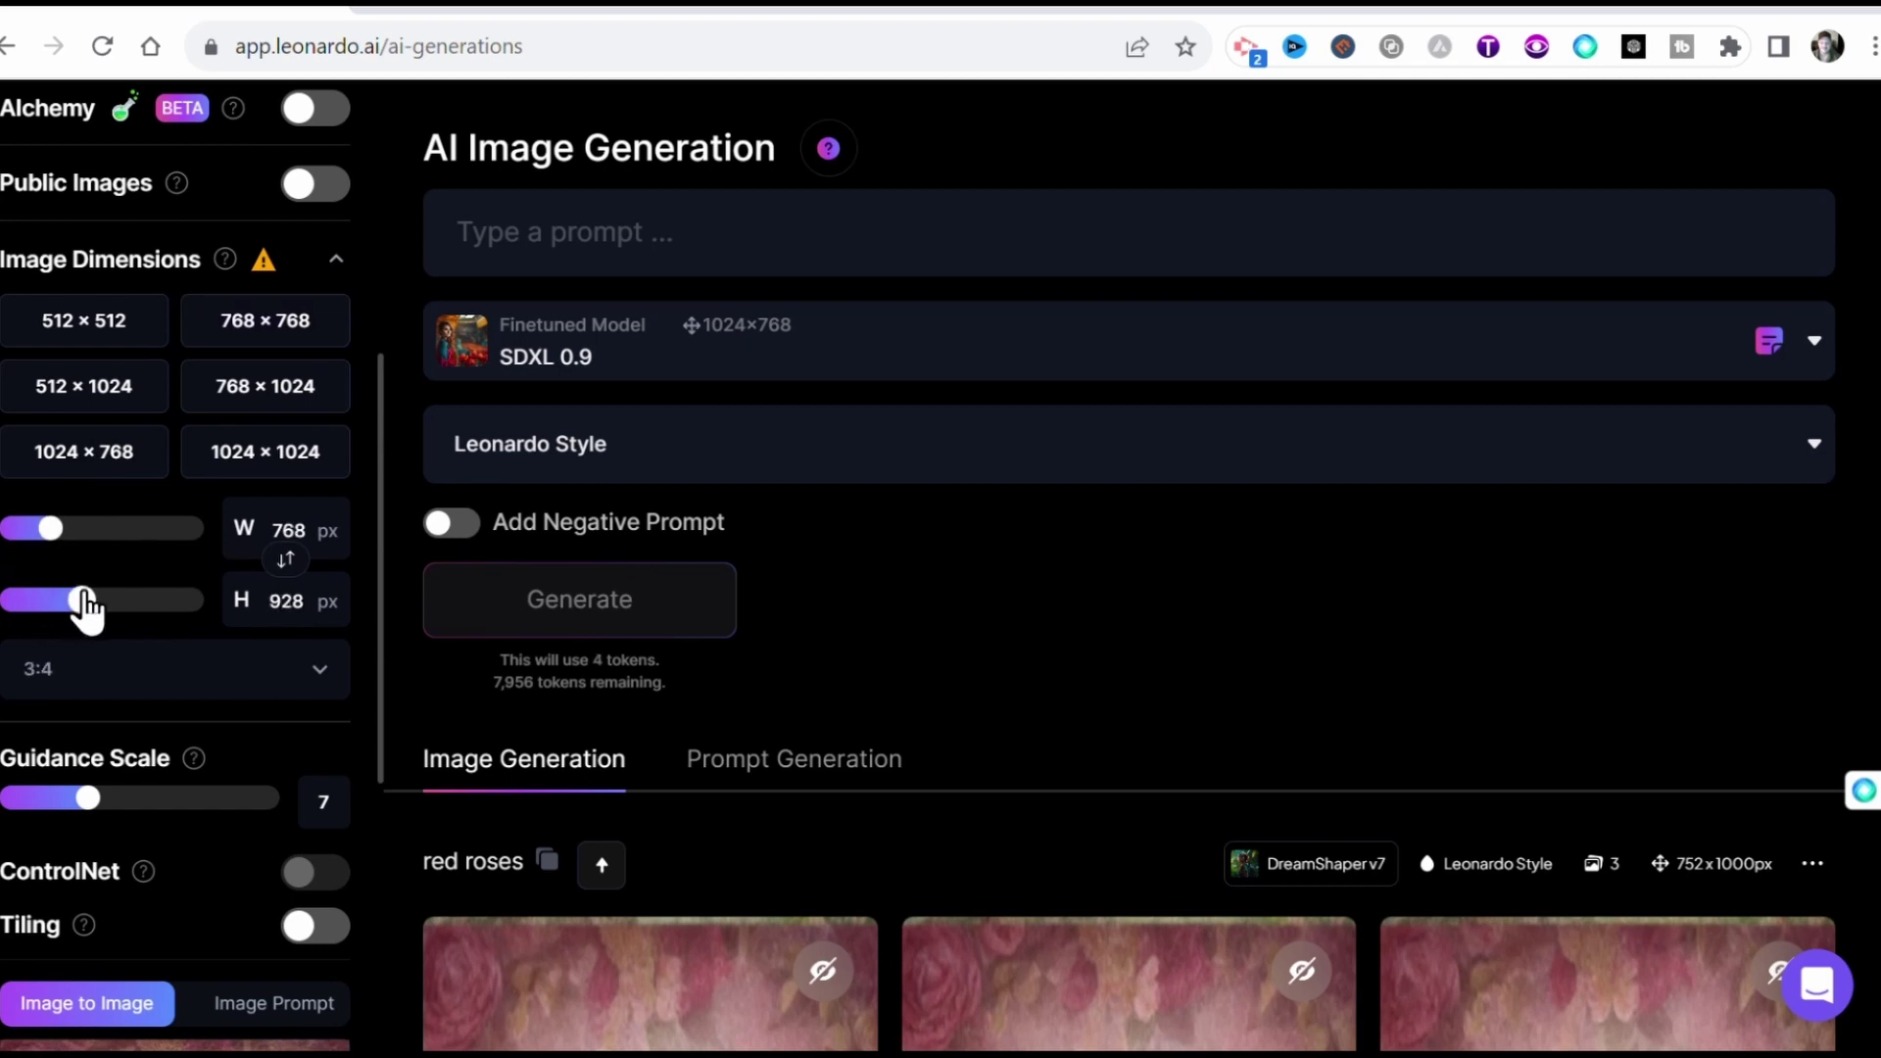
pyautogui.scroll(5, 260, 651)
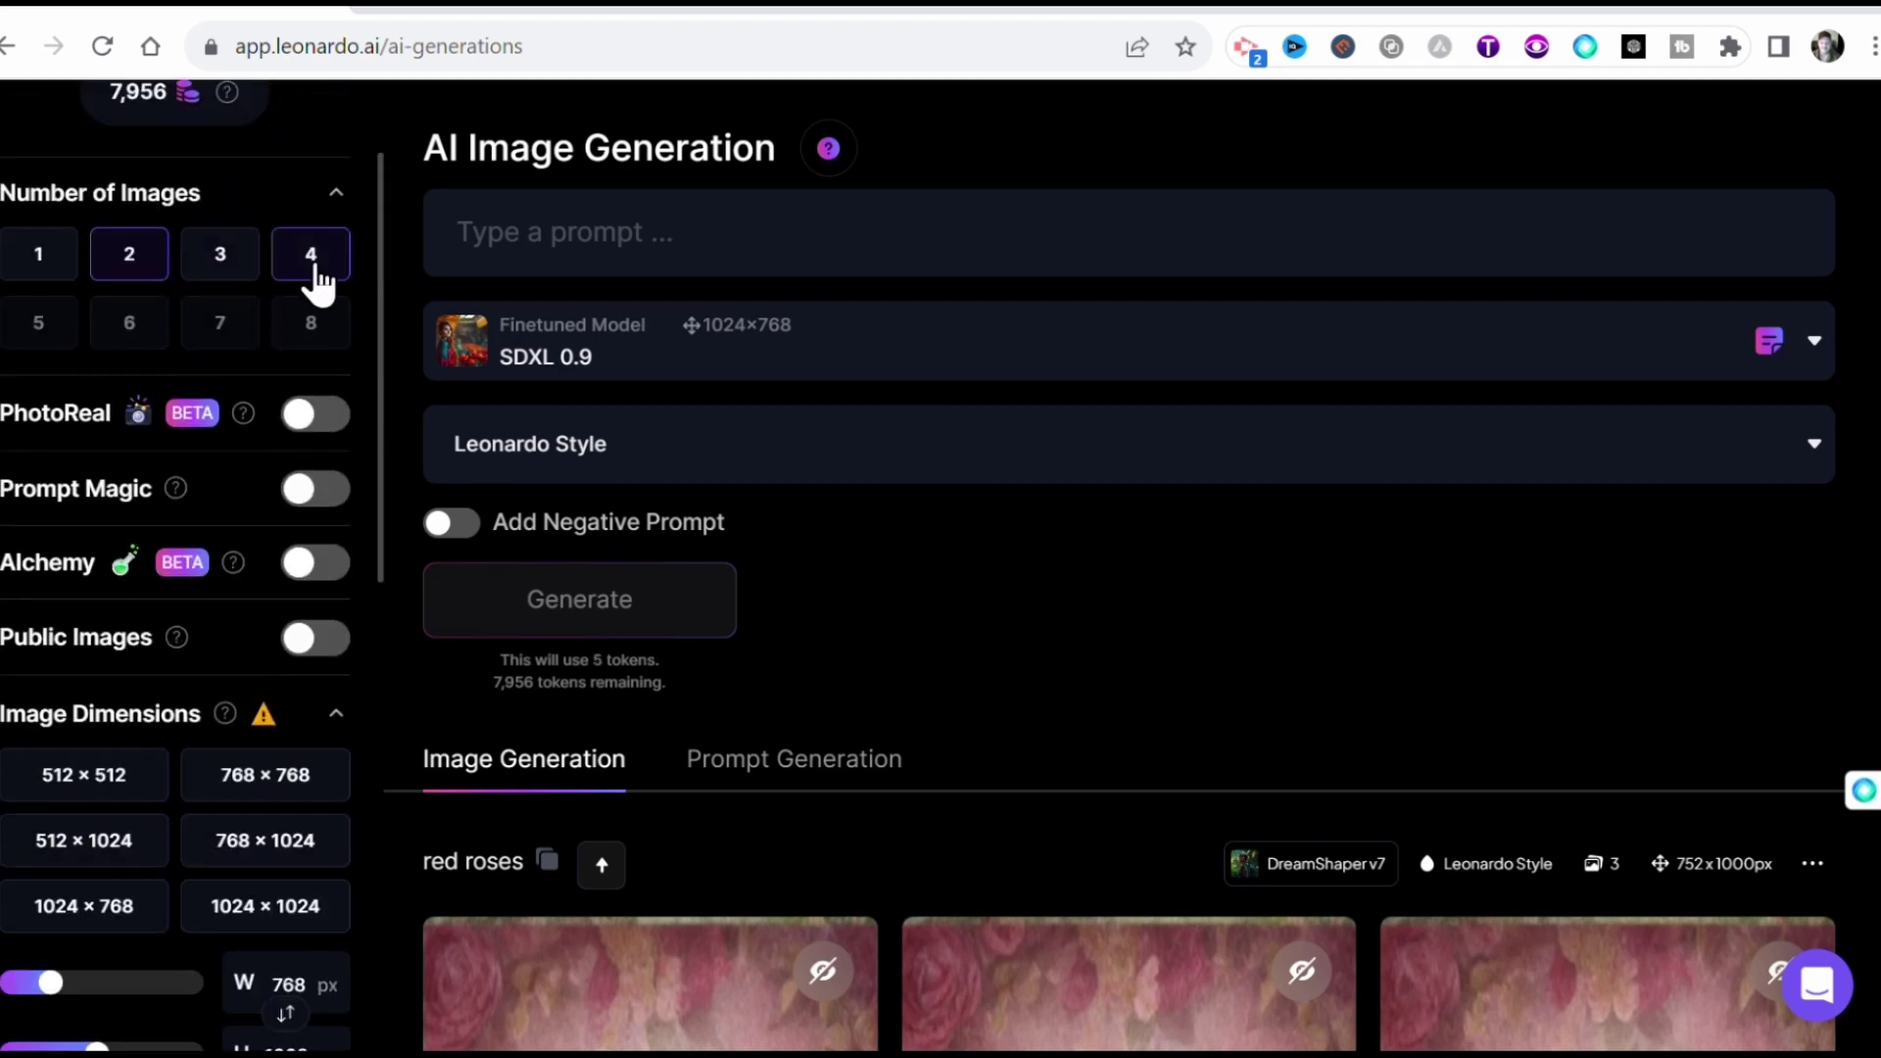
pyautogui.scroll(1, 669, 348)
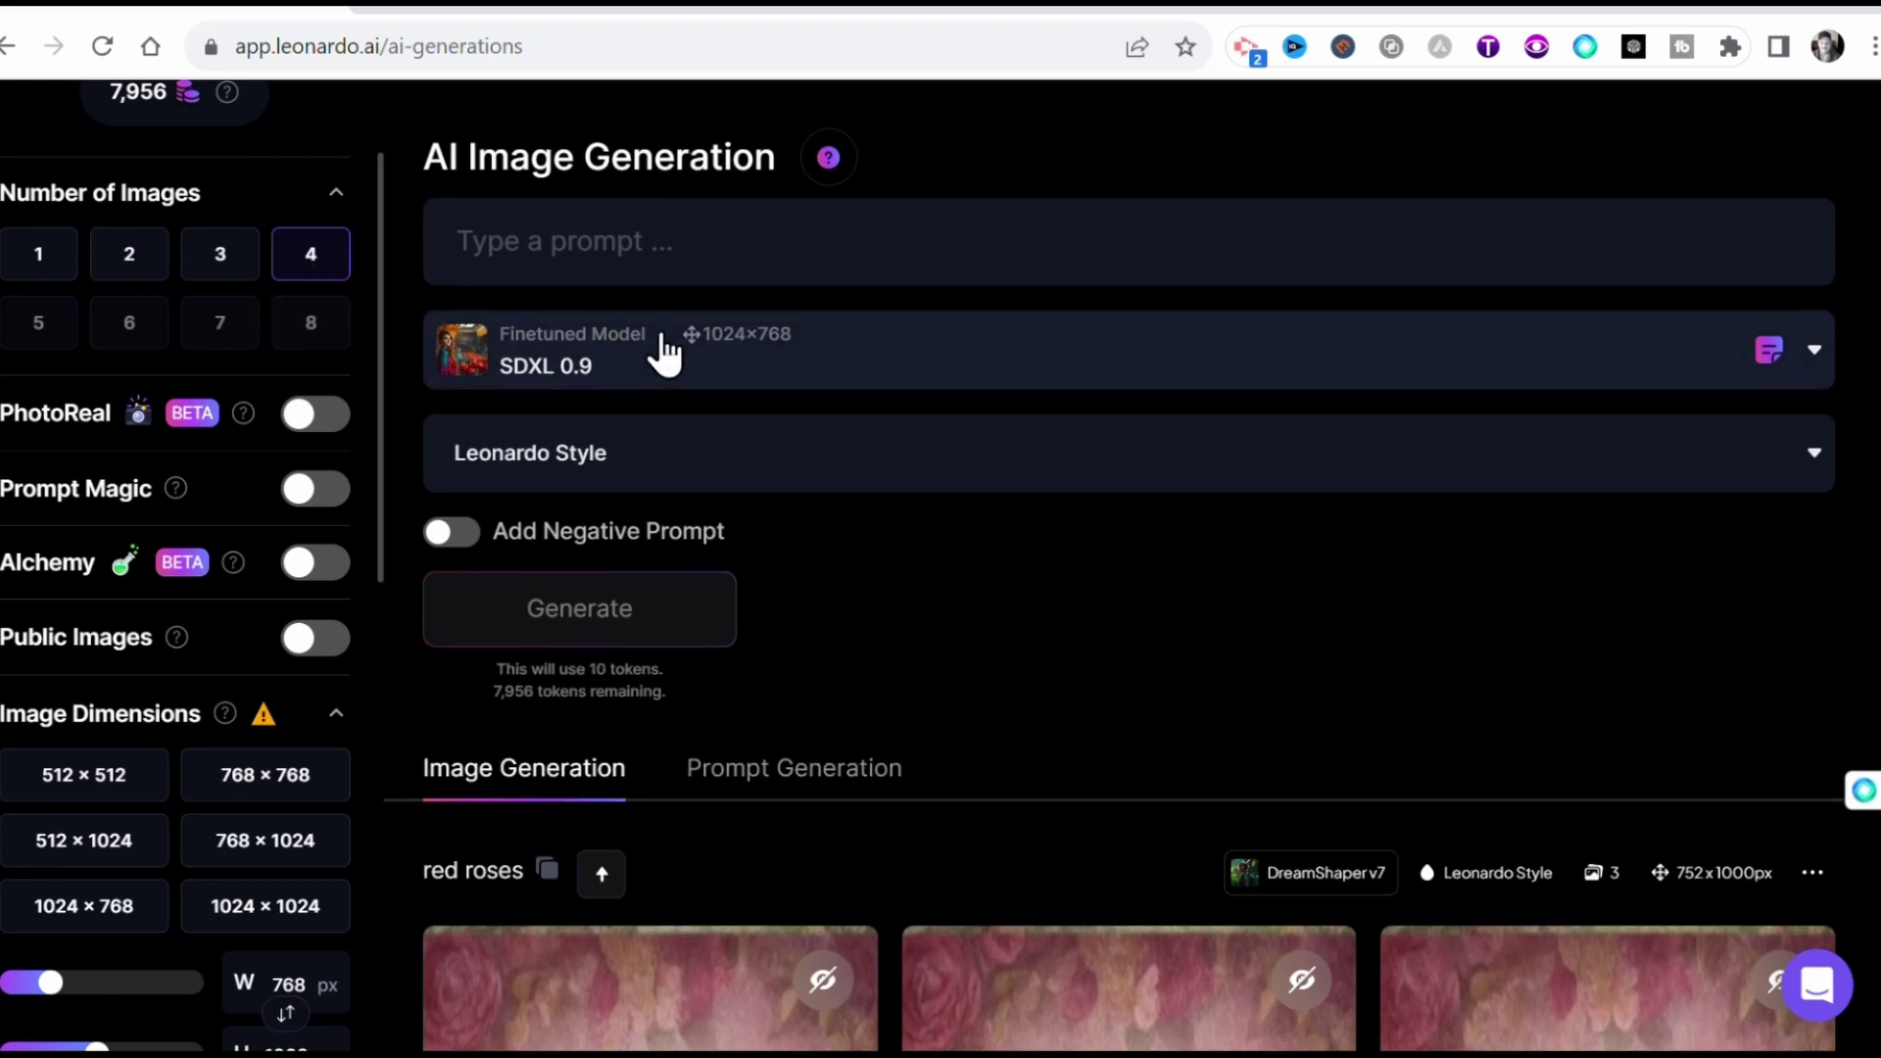
# Generate a batch of four 768×1000 backdrops from the prompt 'red roses'.
pyautogui.click(491, 241)
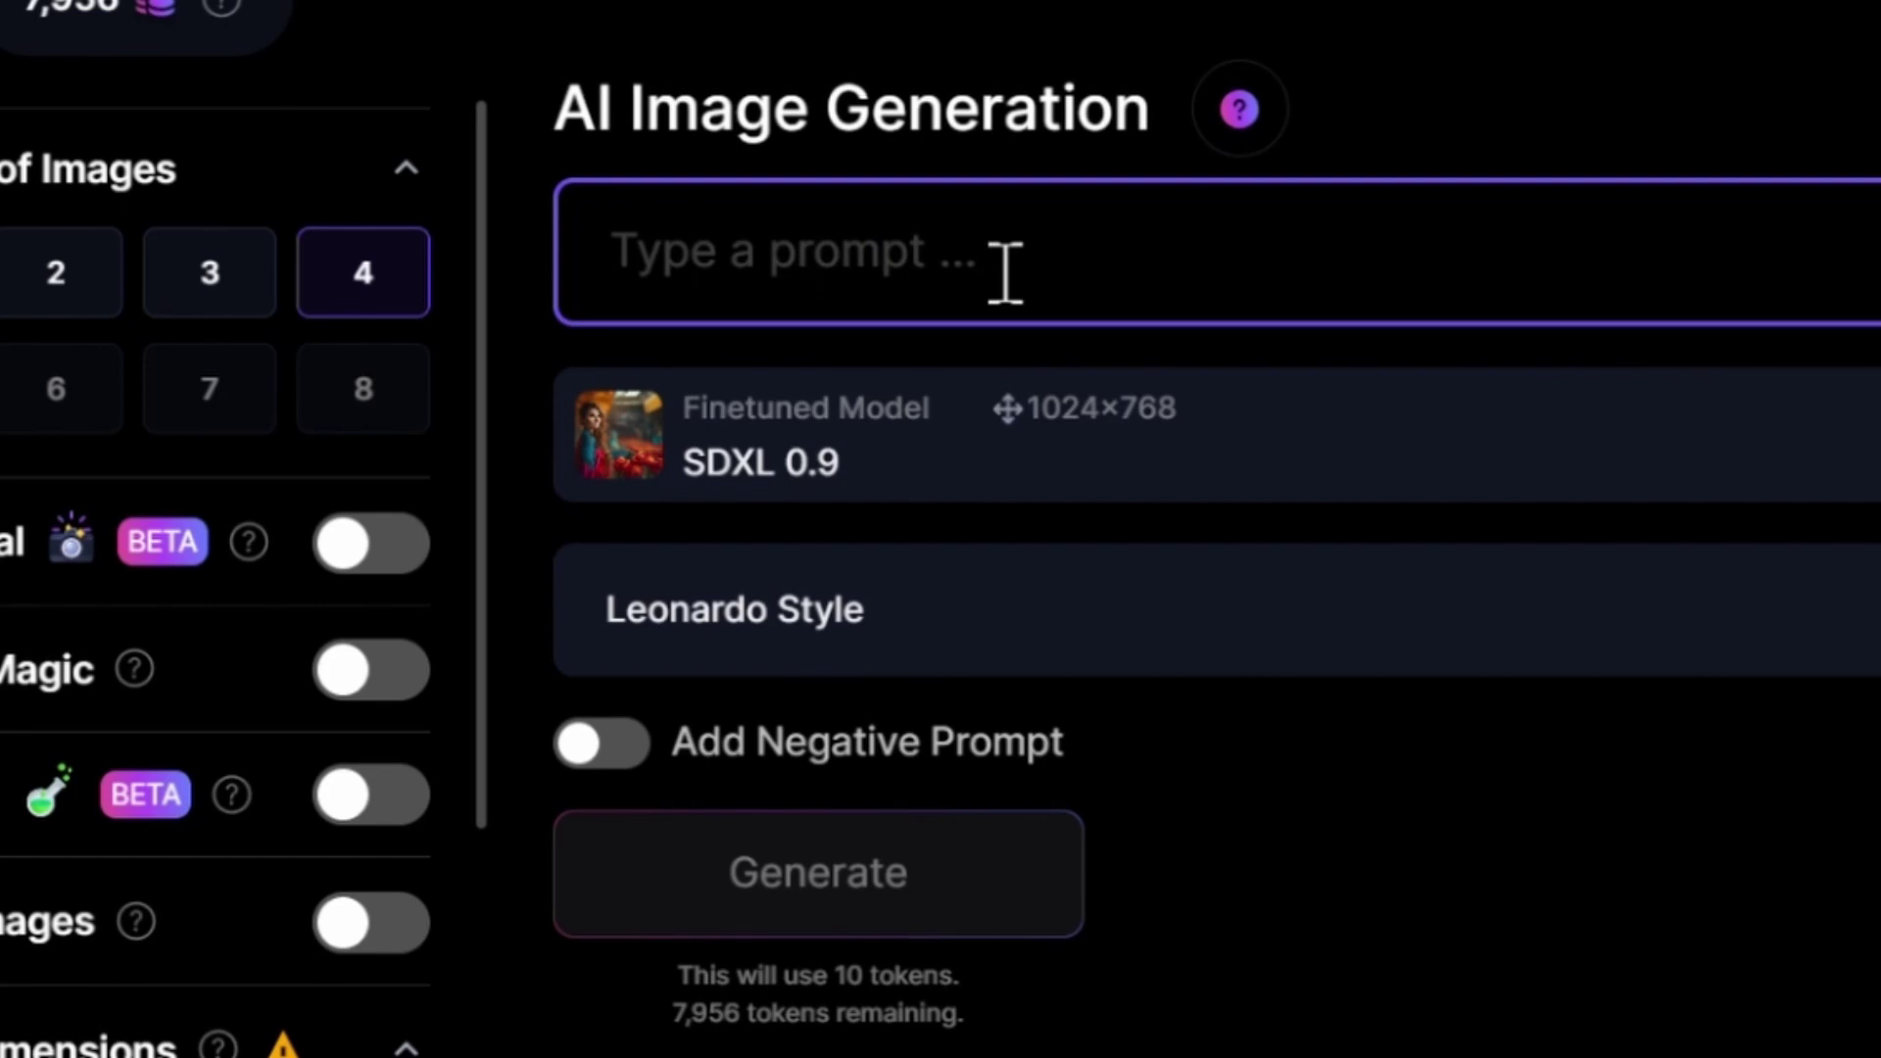
pyautogui.write('red roses')
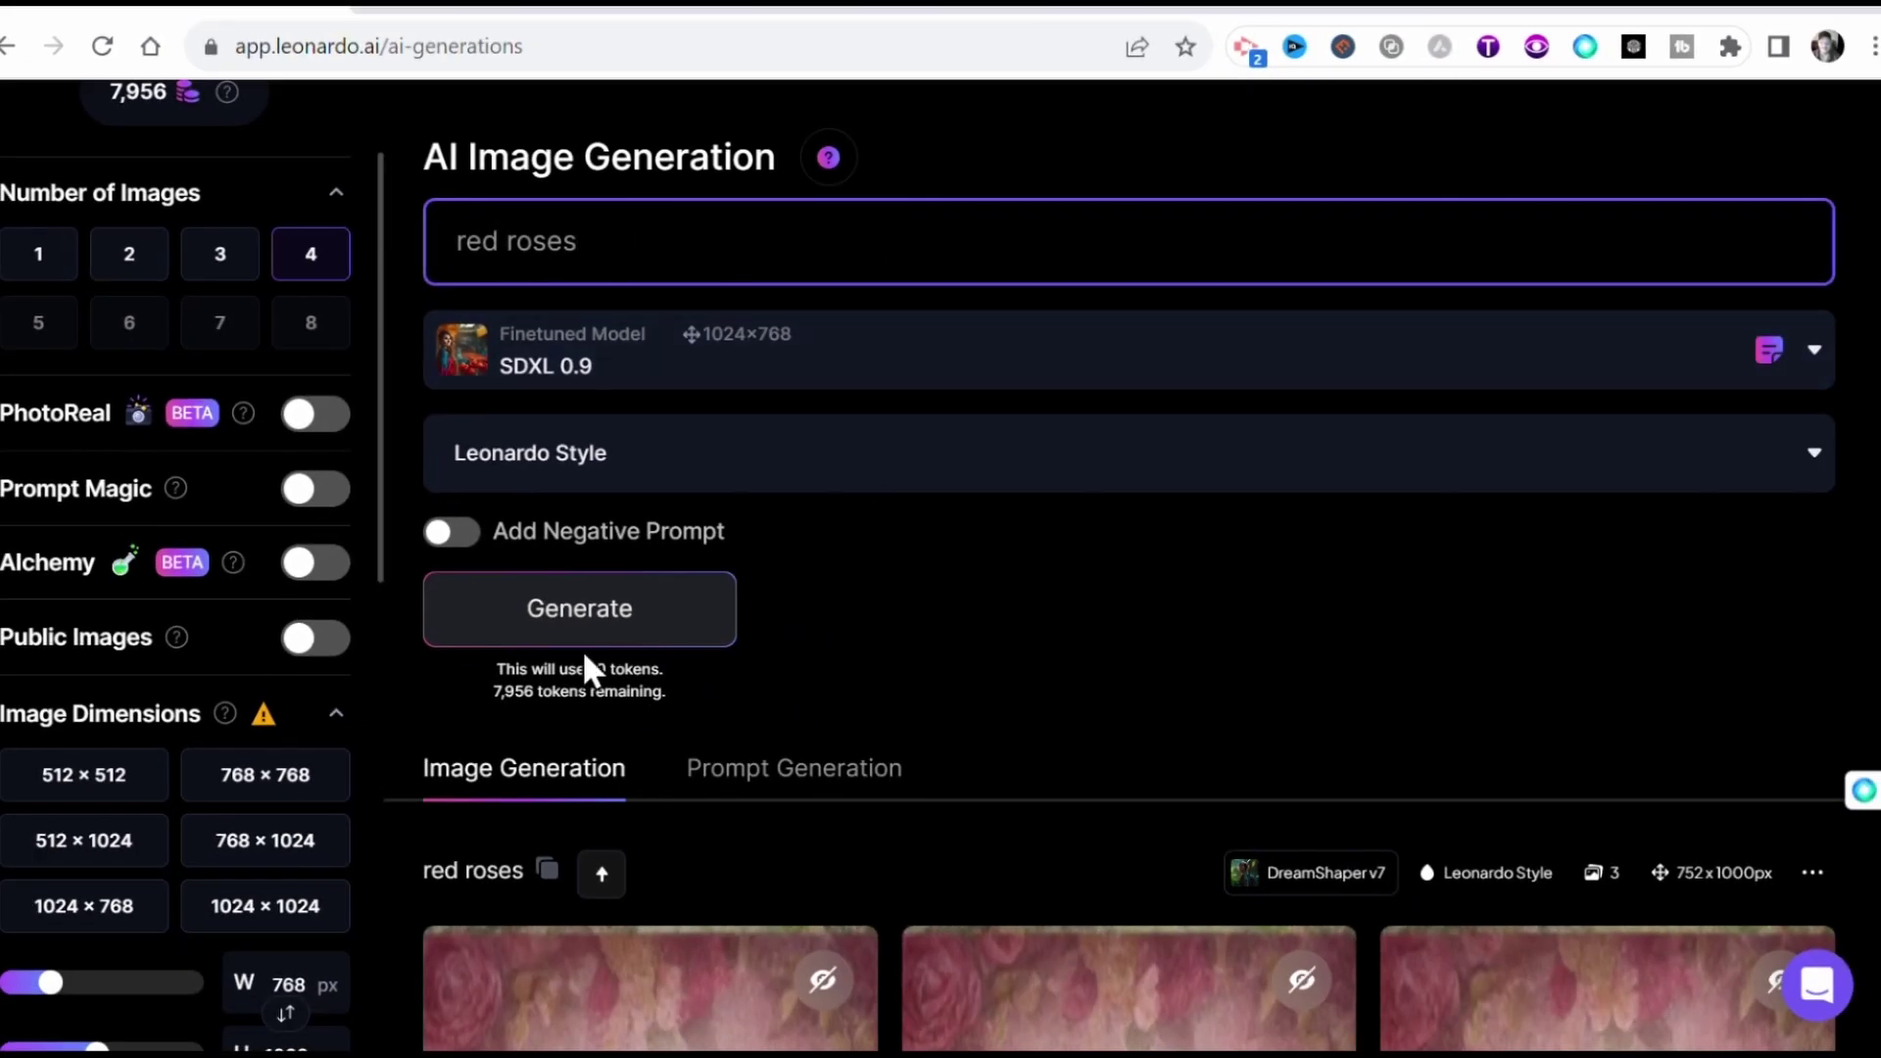
pyautogui.click(578, 622)
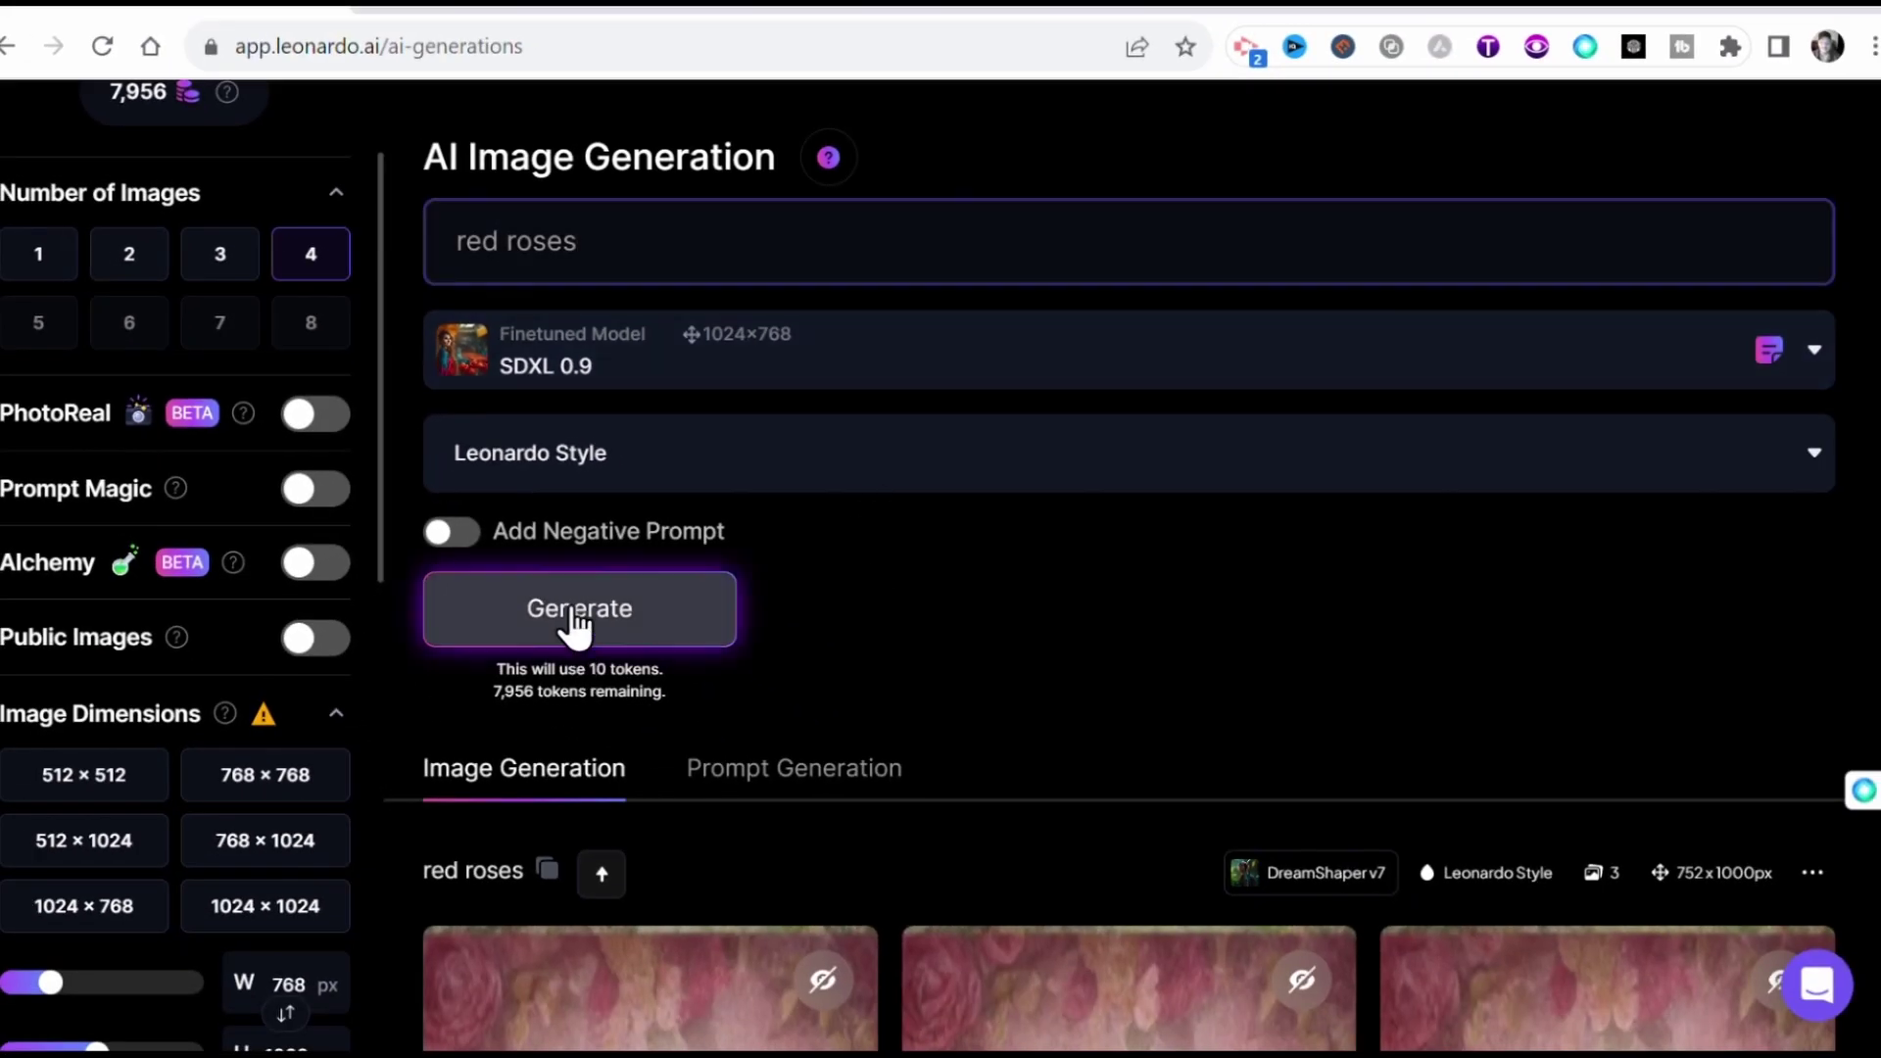
pyautogui.scroll(-5, 997, 589)
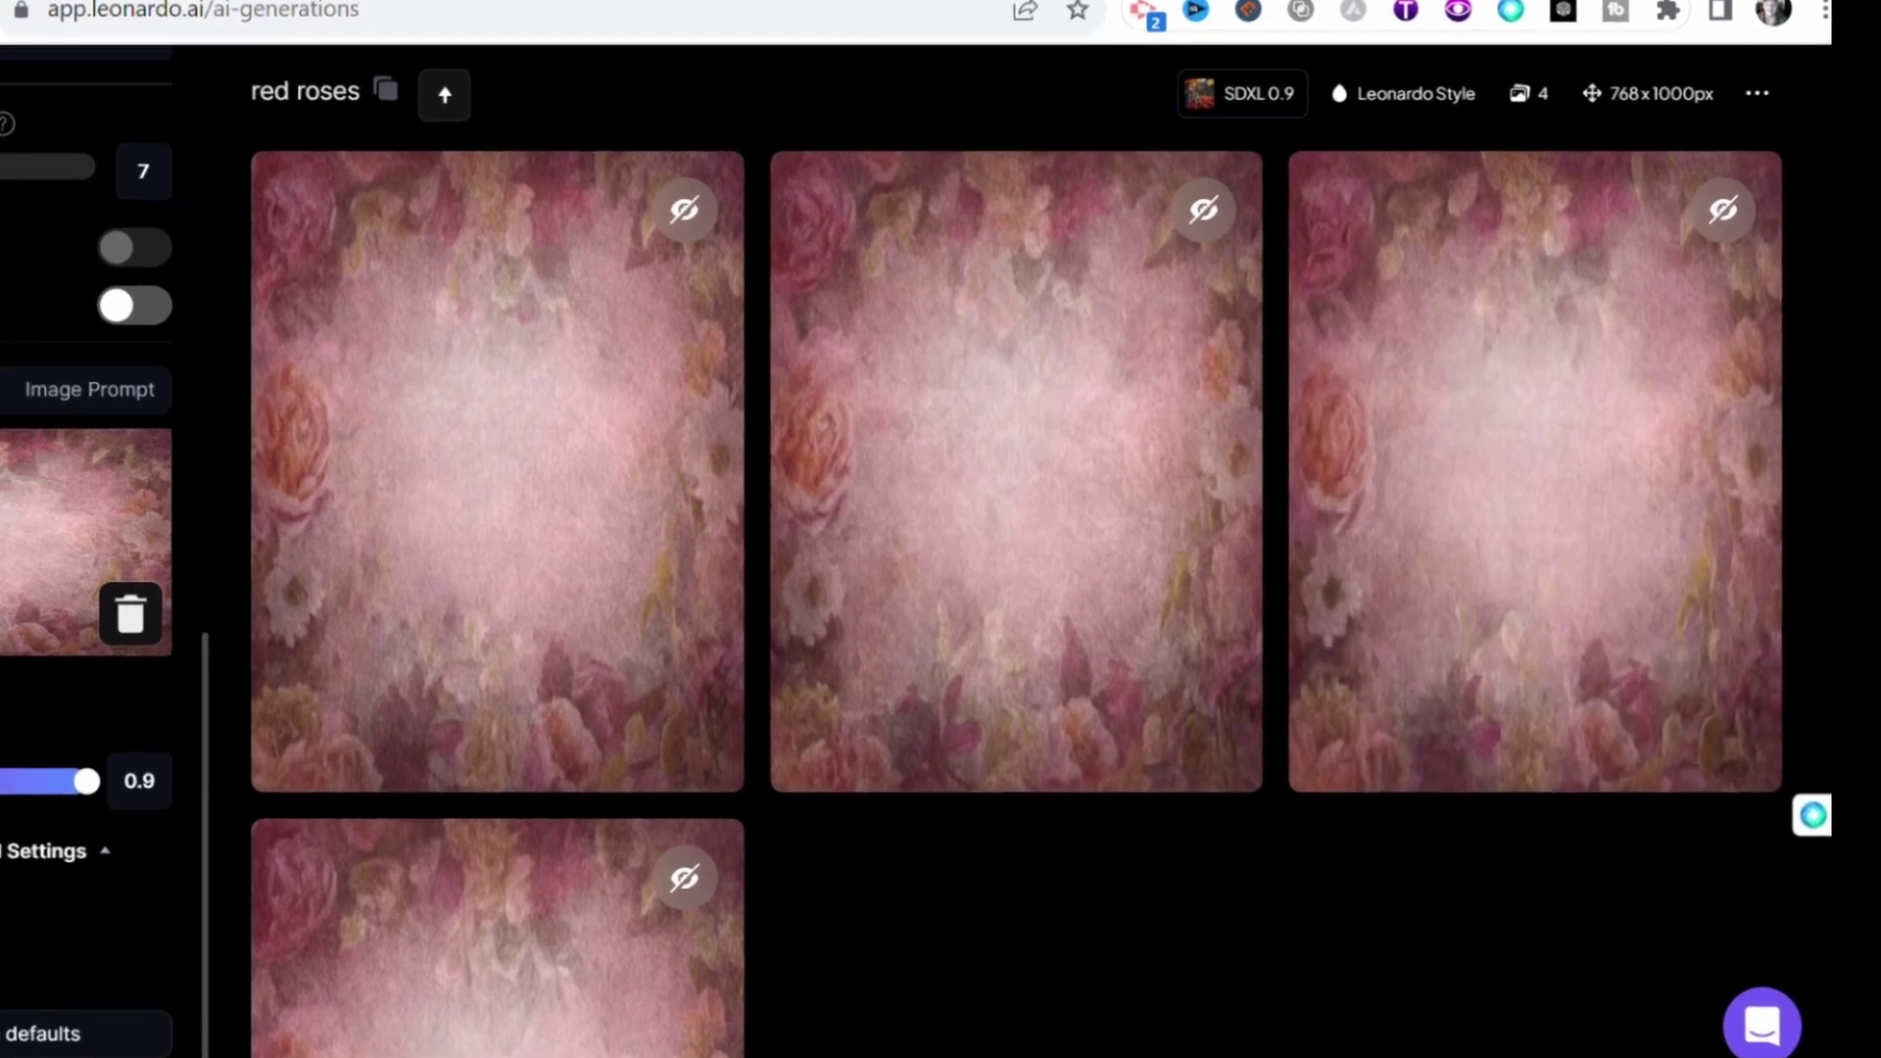
pyautogui.moveTo(1186, 712)
pyautogui.scroll(-6, 1029, 882)
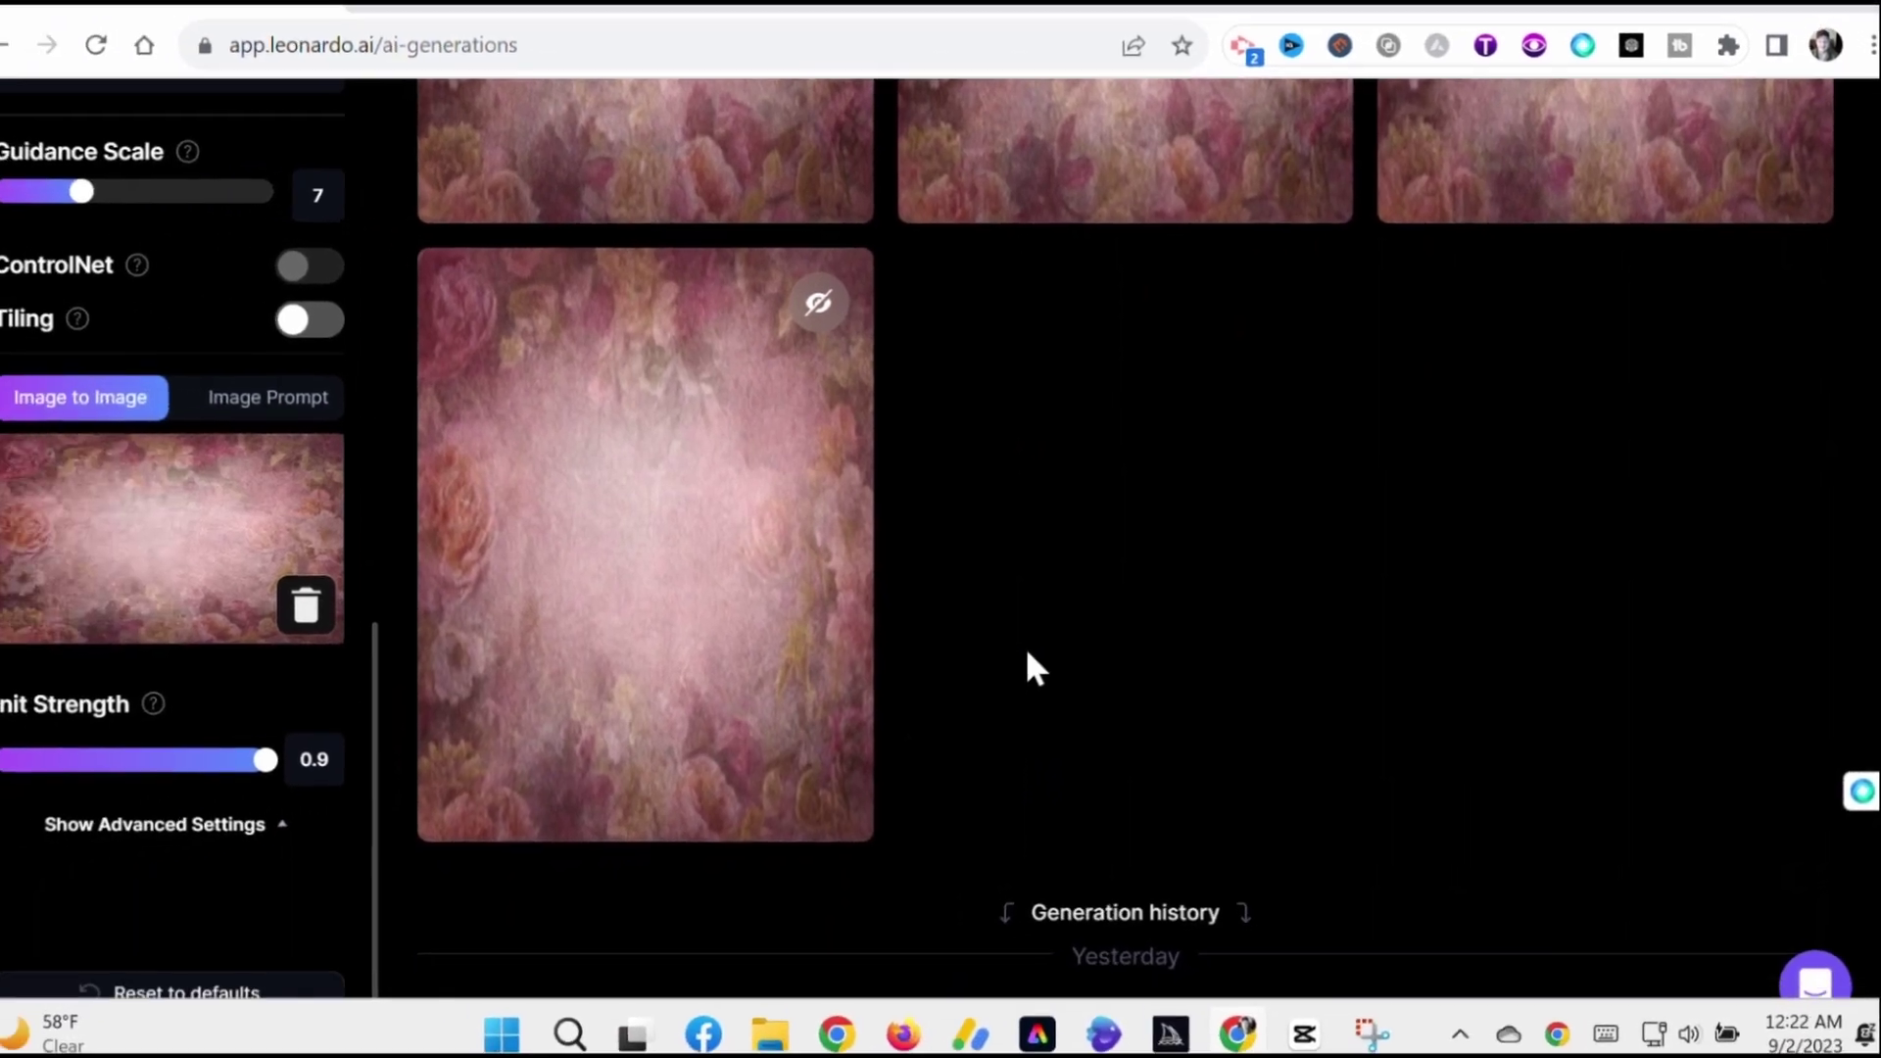
# Lower Init Strength to 0.7 and generate another batch of red roses backdrops.
pyautogui.scroll(5, 913, 661)
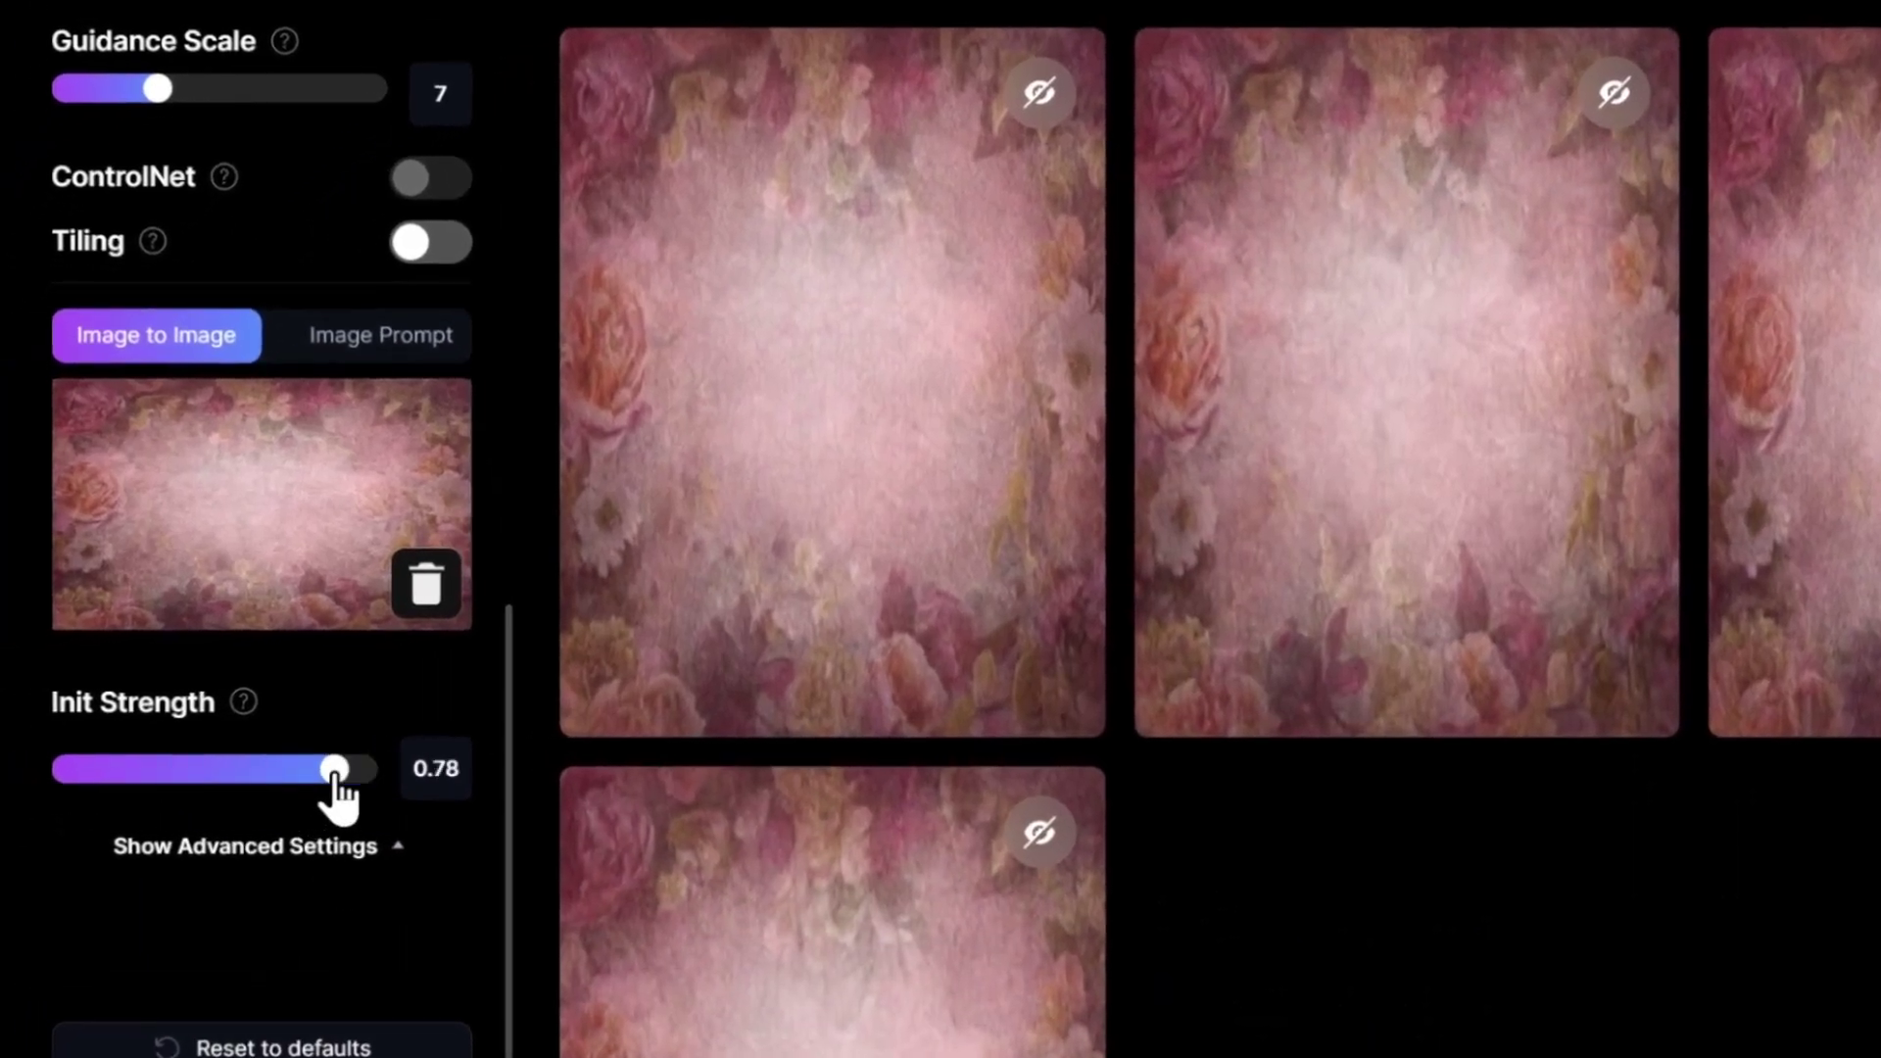
pyautogui.moveTo(335, 784); pyautogui.dragTo(302, 785)
pyautogui.scroll(5, 650, 533)
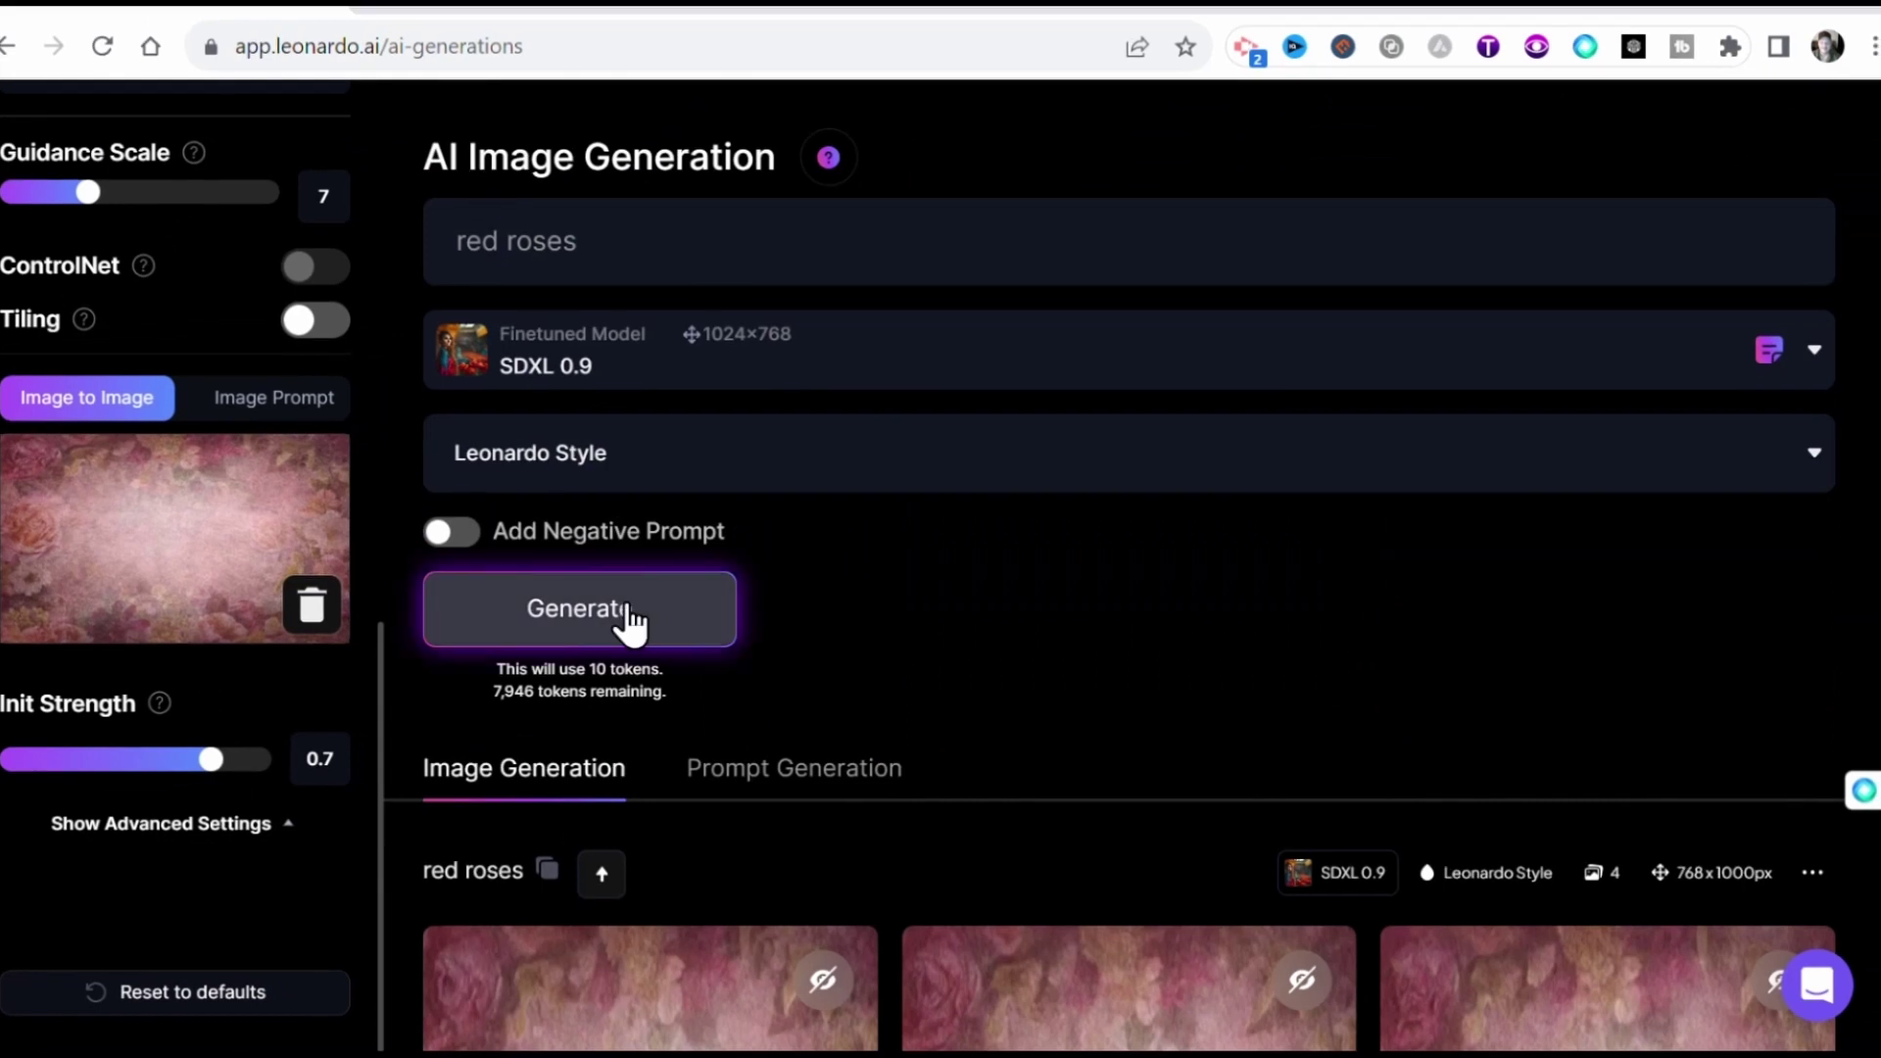
pyautogui.click(621, 621)
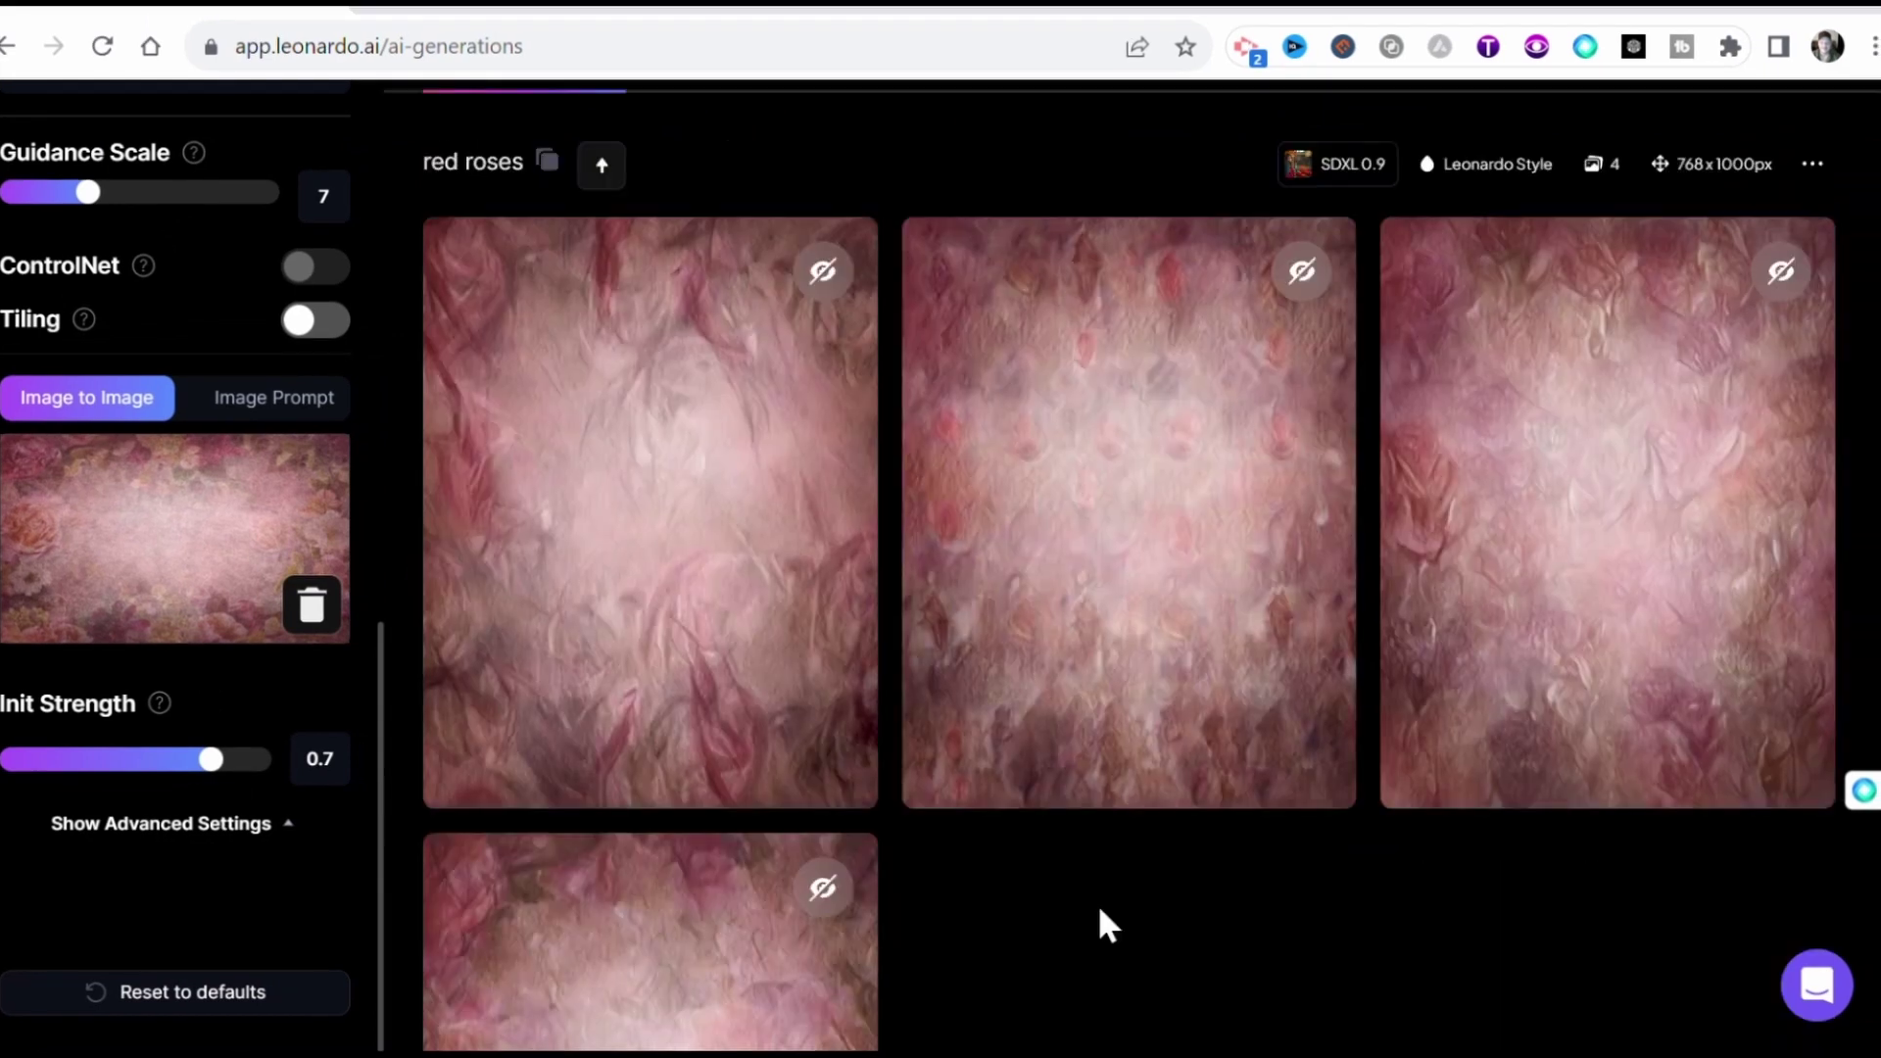
pyautogui.scroll(-5, 1099, 911)
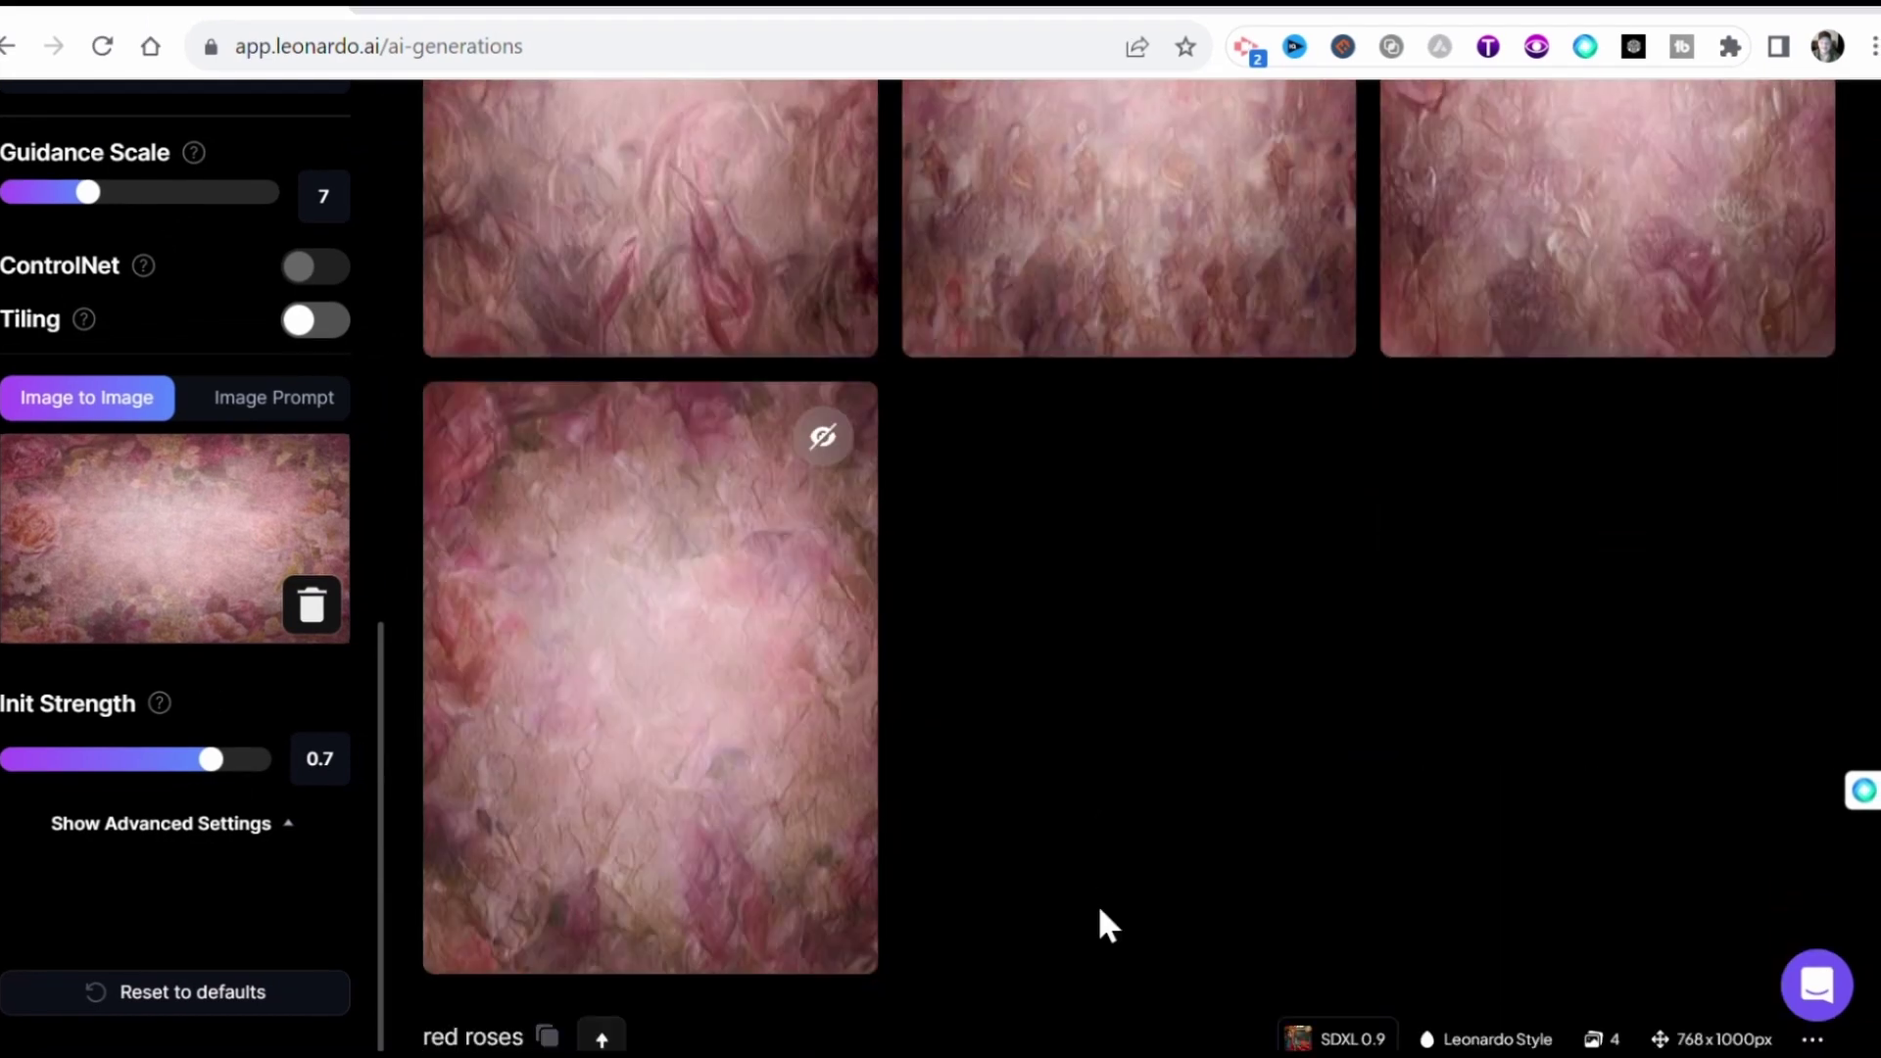
pyautogui.scroll(-10, 1099, 911)
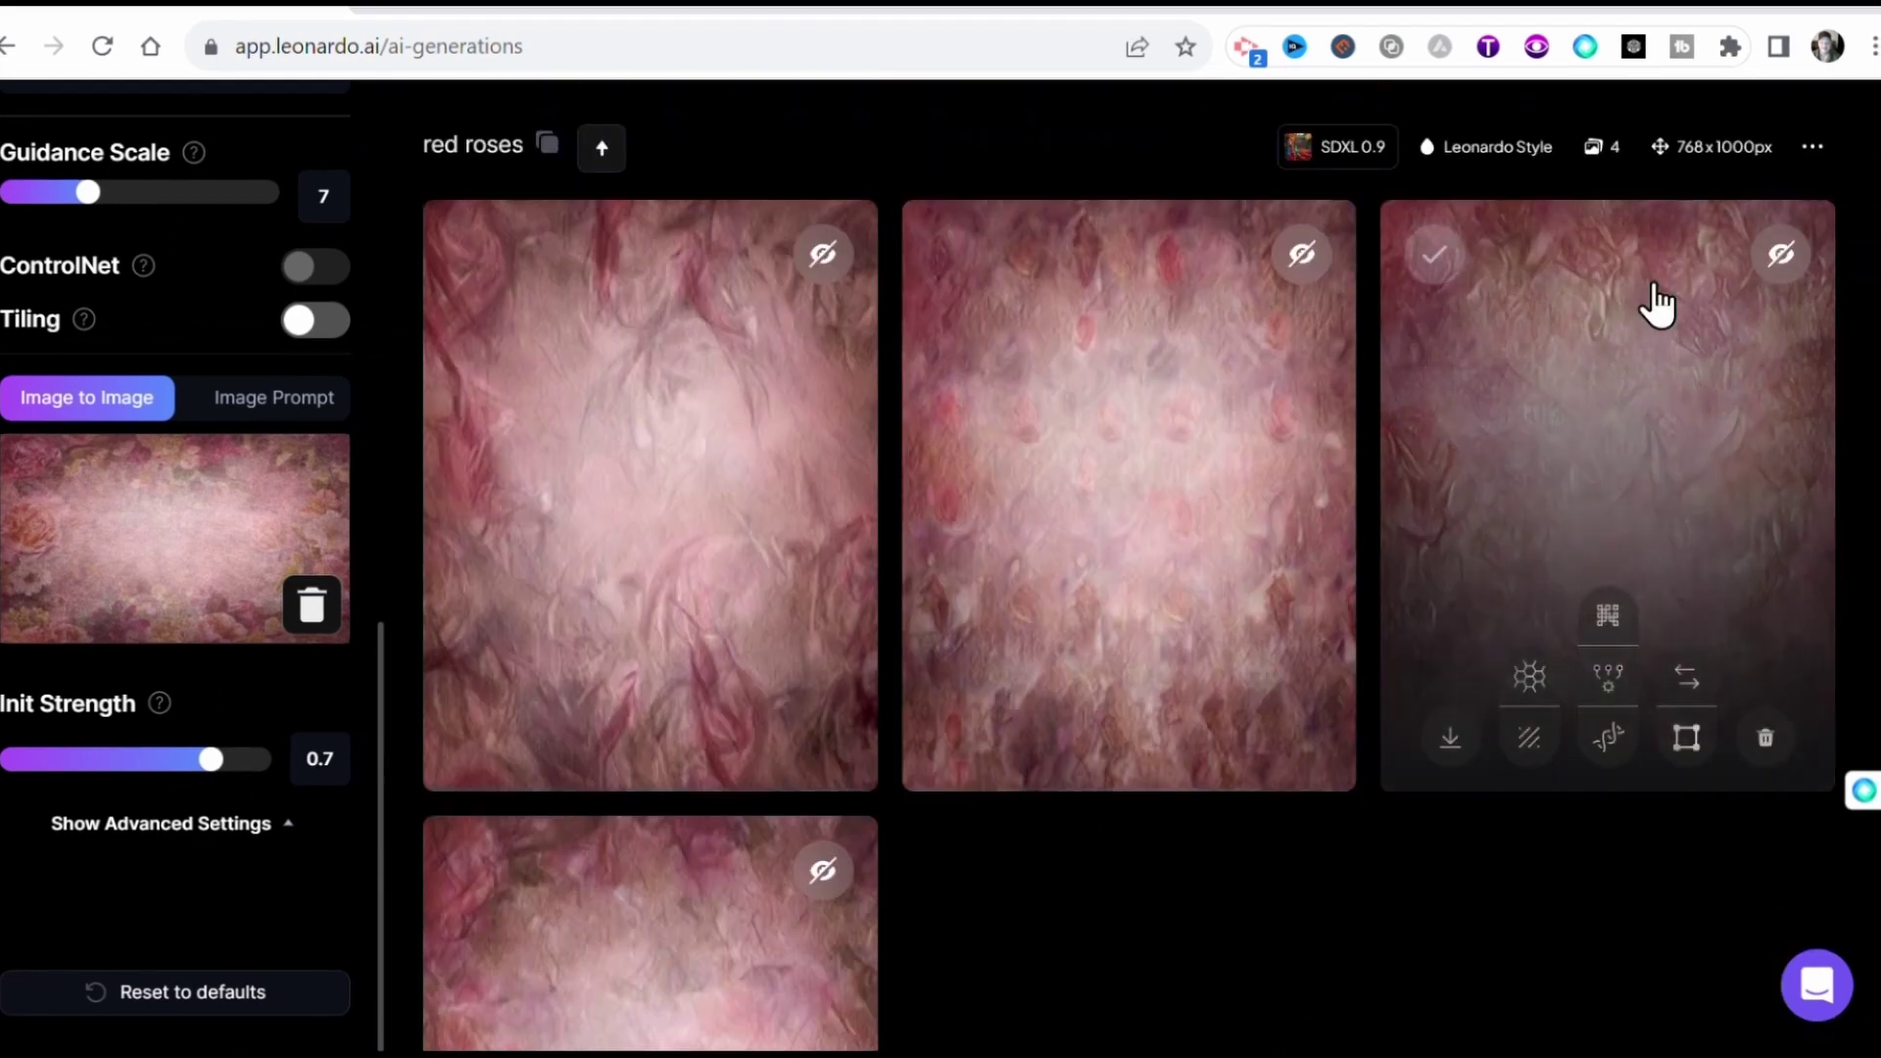
pyautogui.scroll(-4, 1051, 970)
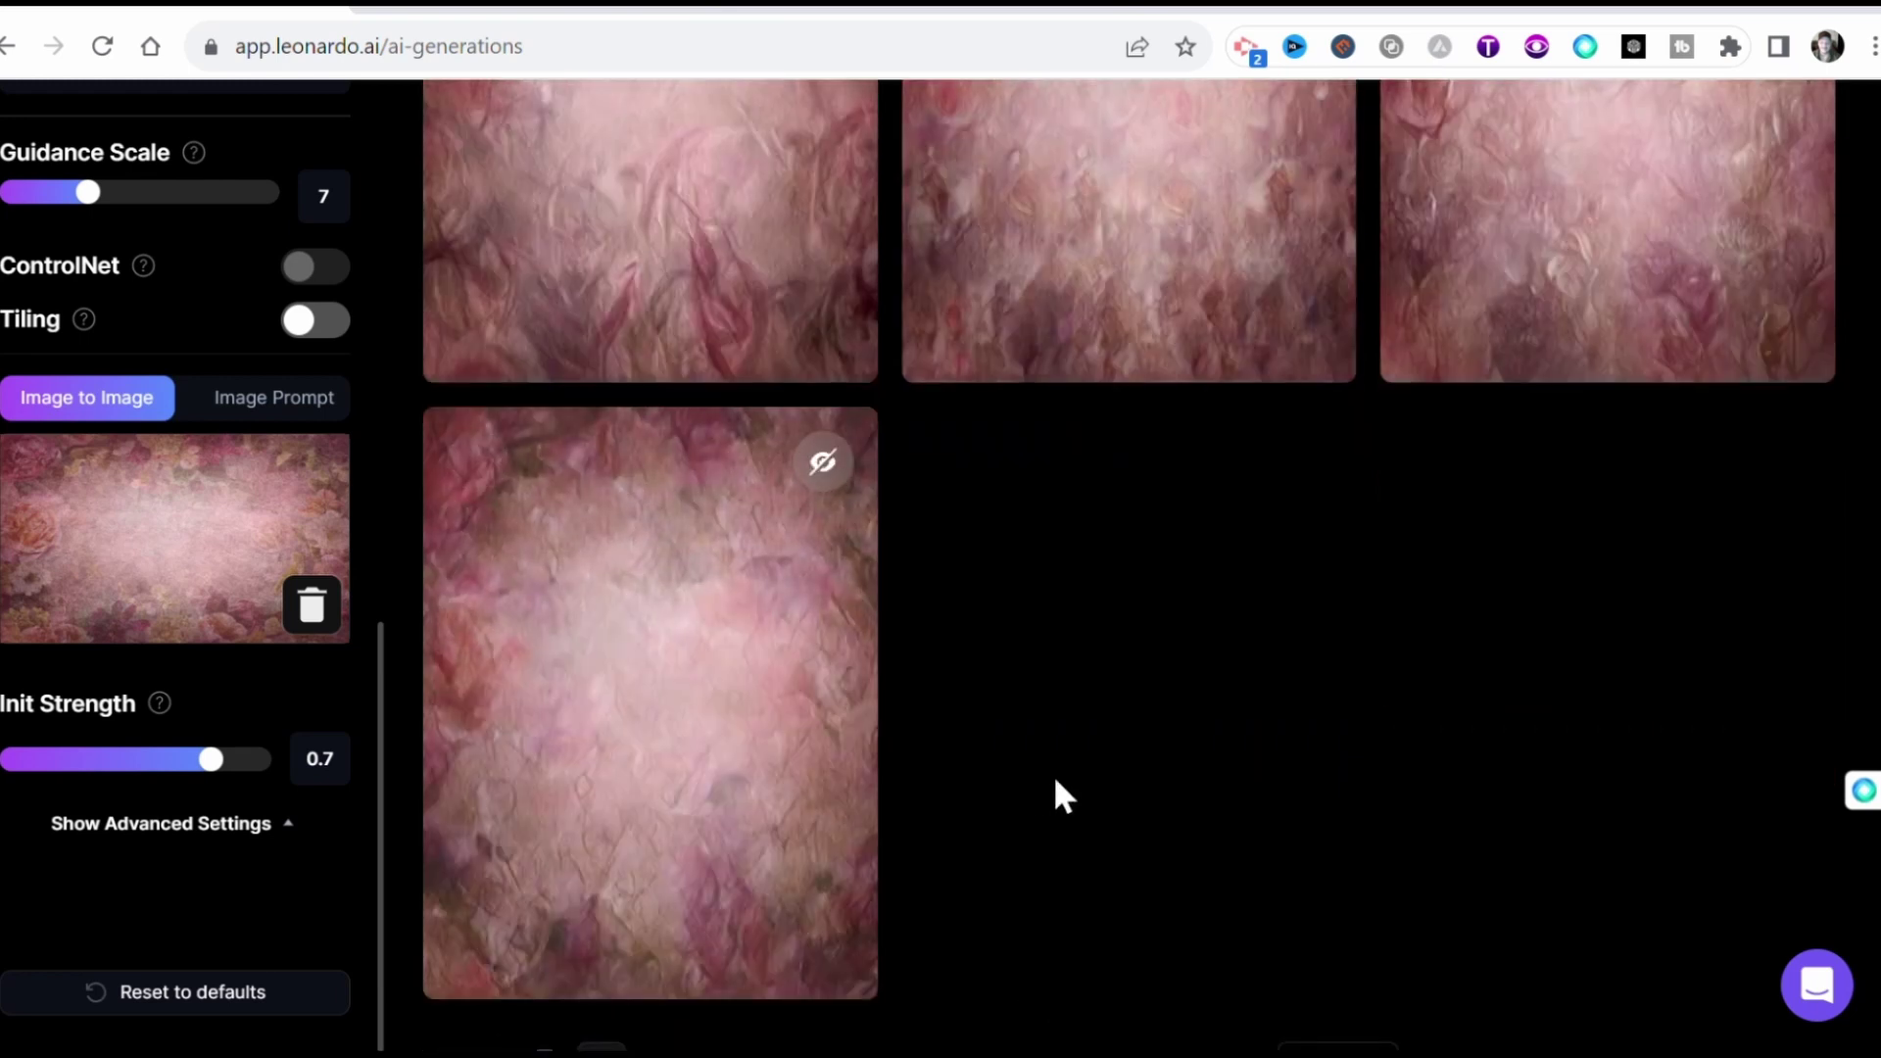
pyautogui.scroll(15, 1054, 774)
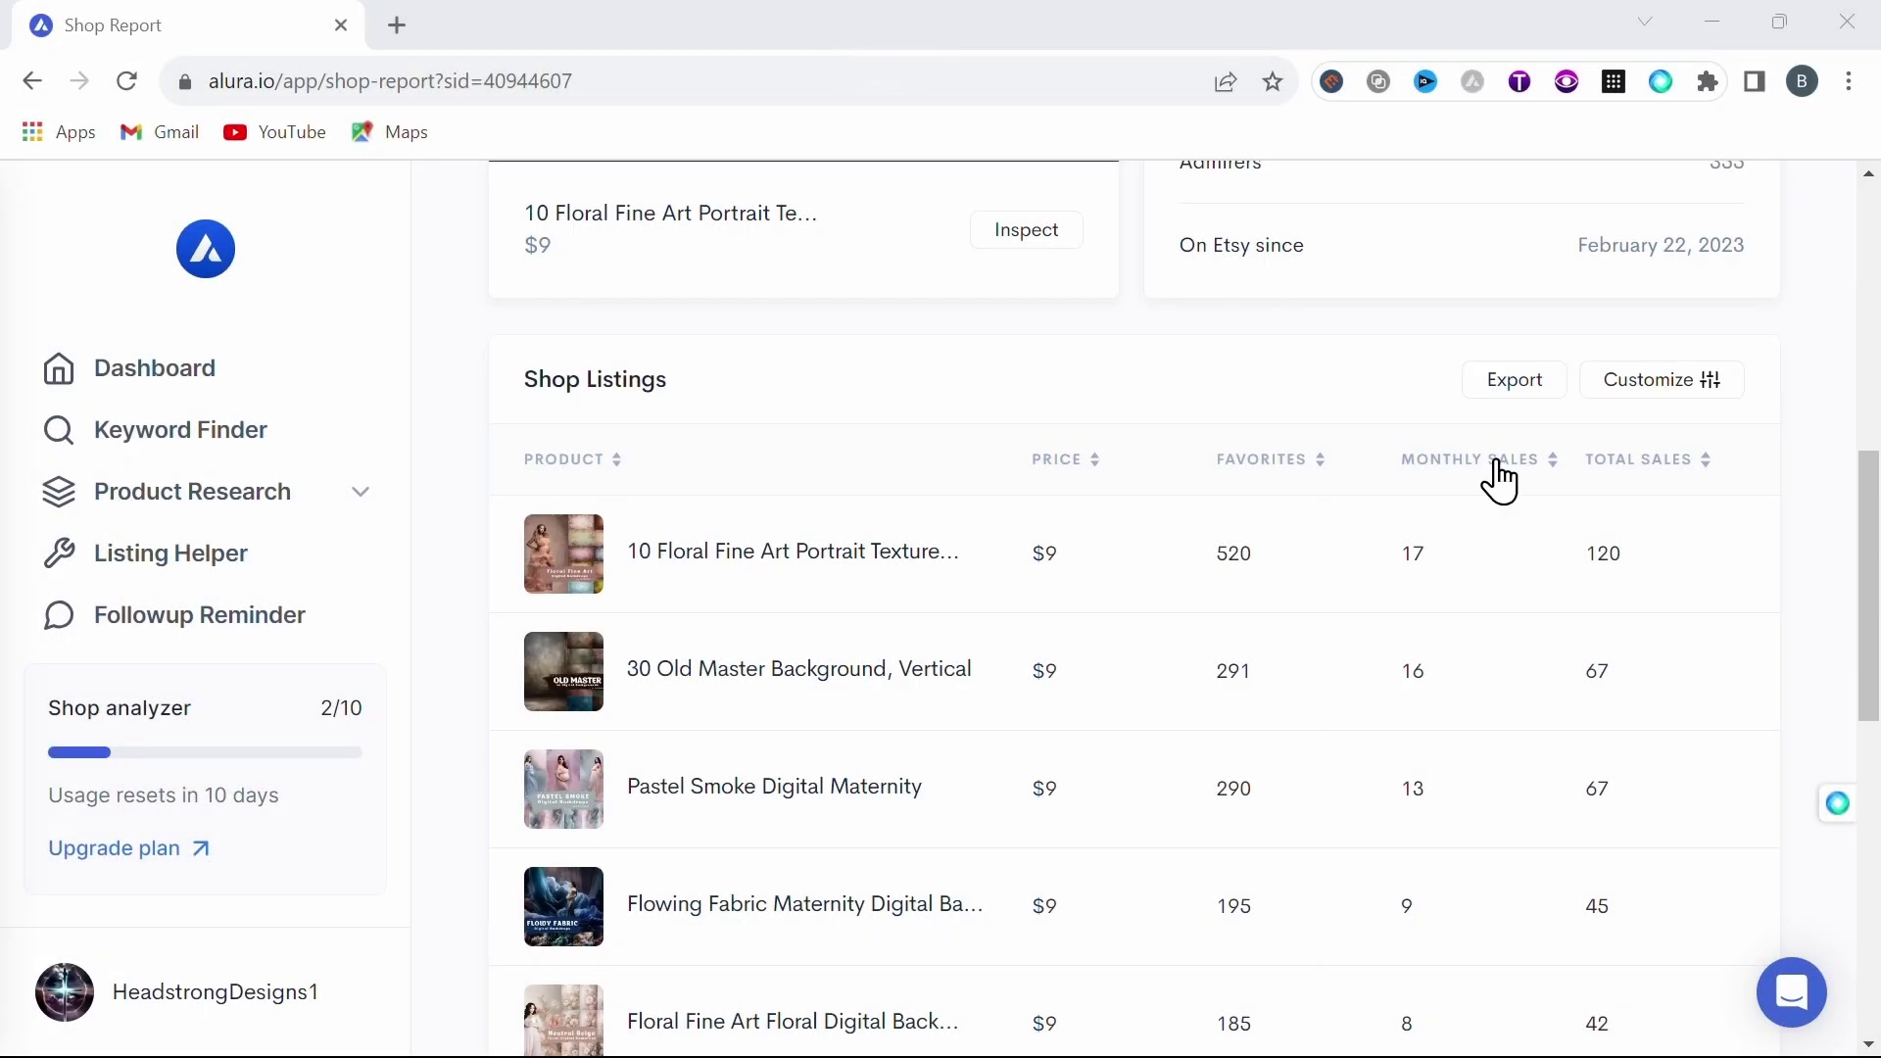
# Open the 30 Old Master Background listing on Etsy and snip one of its backdrop tiles.
pyautogui.click(787, 684)
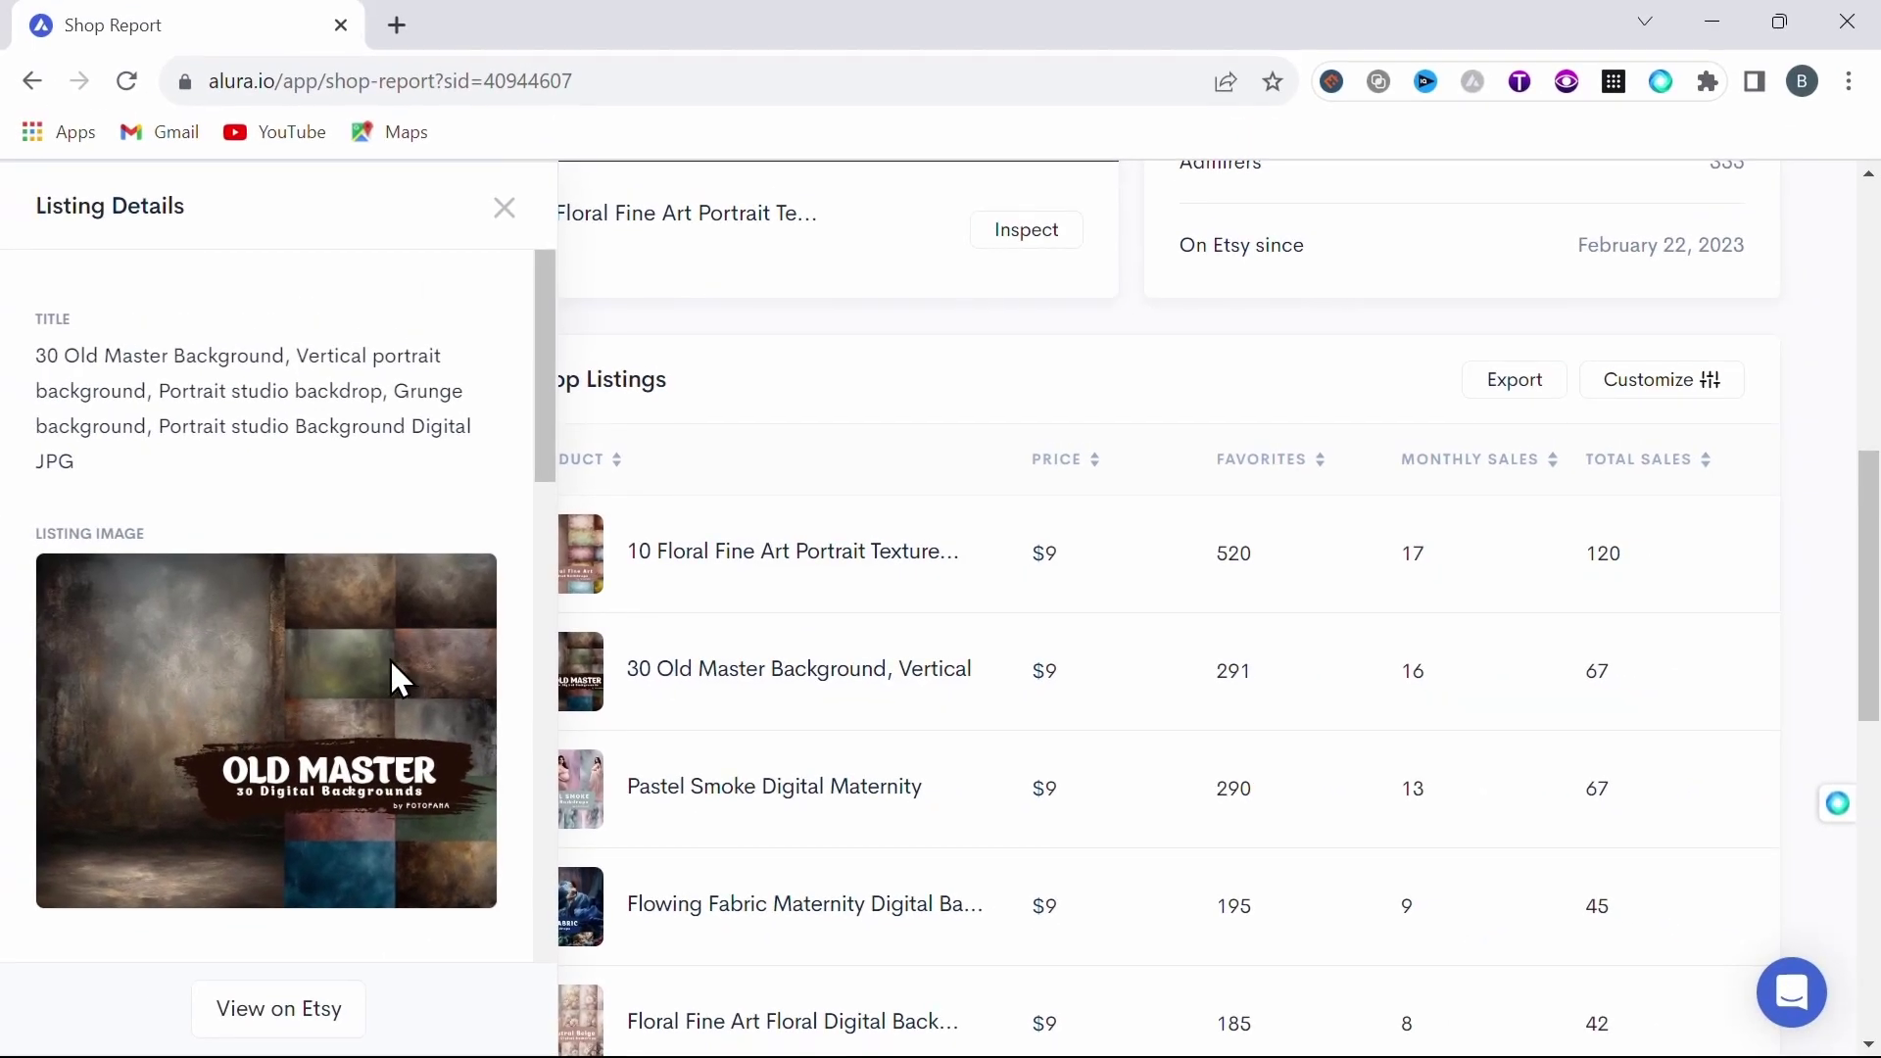
pyautogui.scroll(-10, 419, 671)
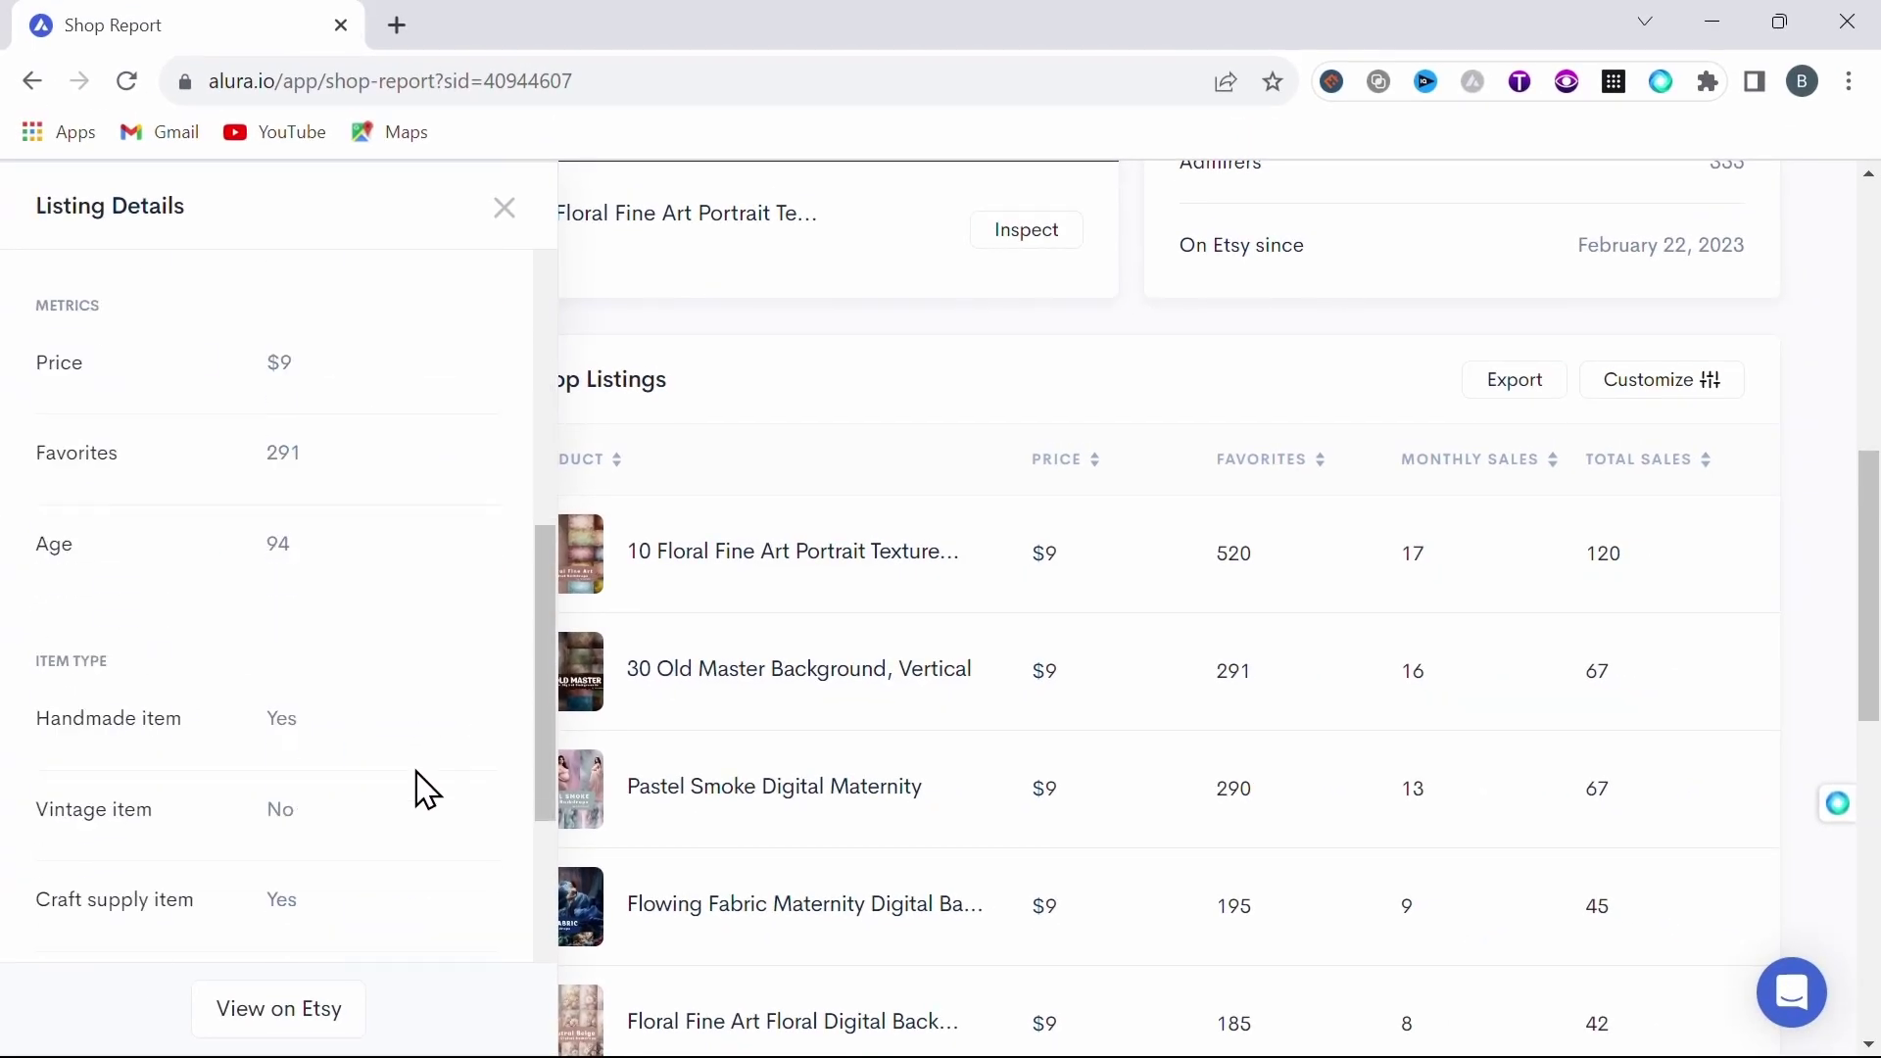
pyautogui.click(290, 1014)
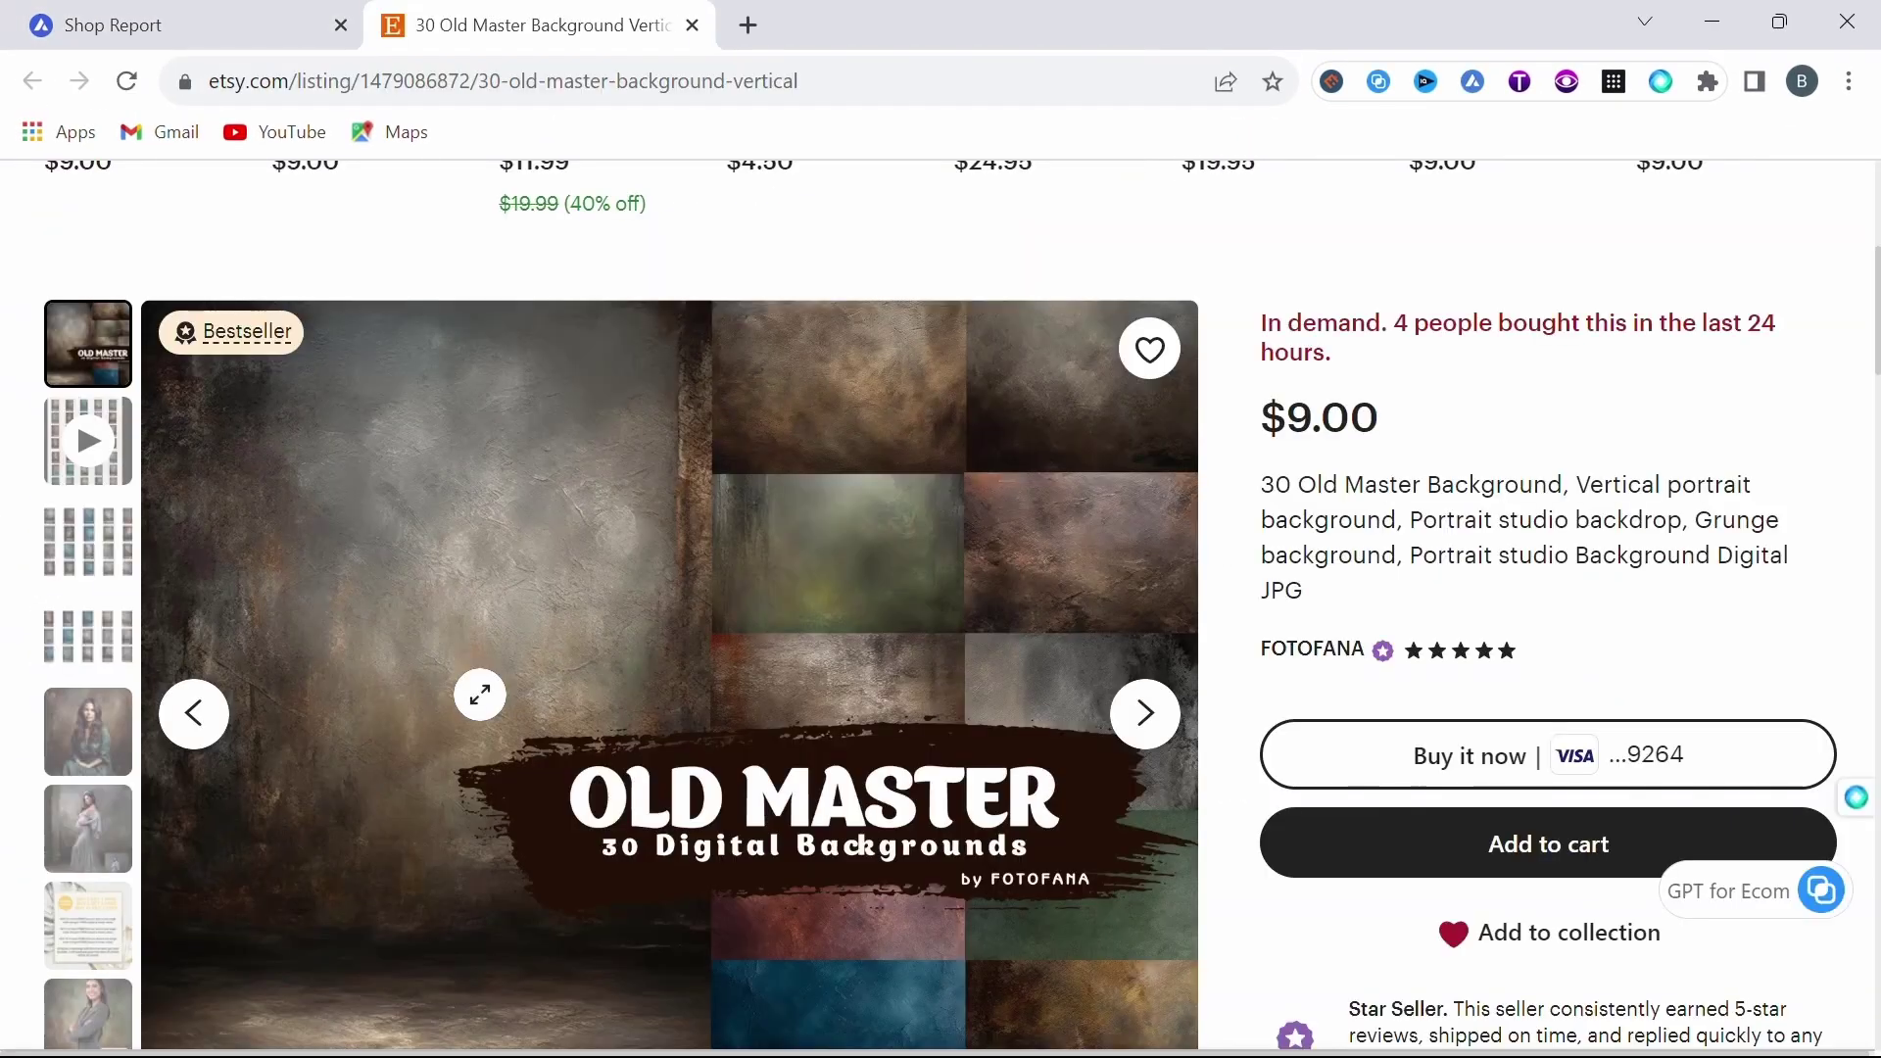
pyautogui.press('super+shift+s')
pyautogui.moveTo(965, 475); pyautogui.dragTo(1213, 634)
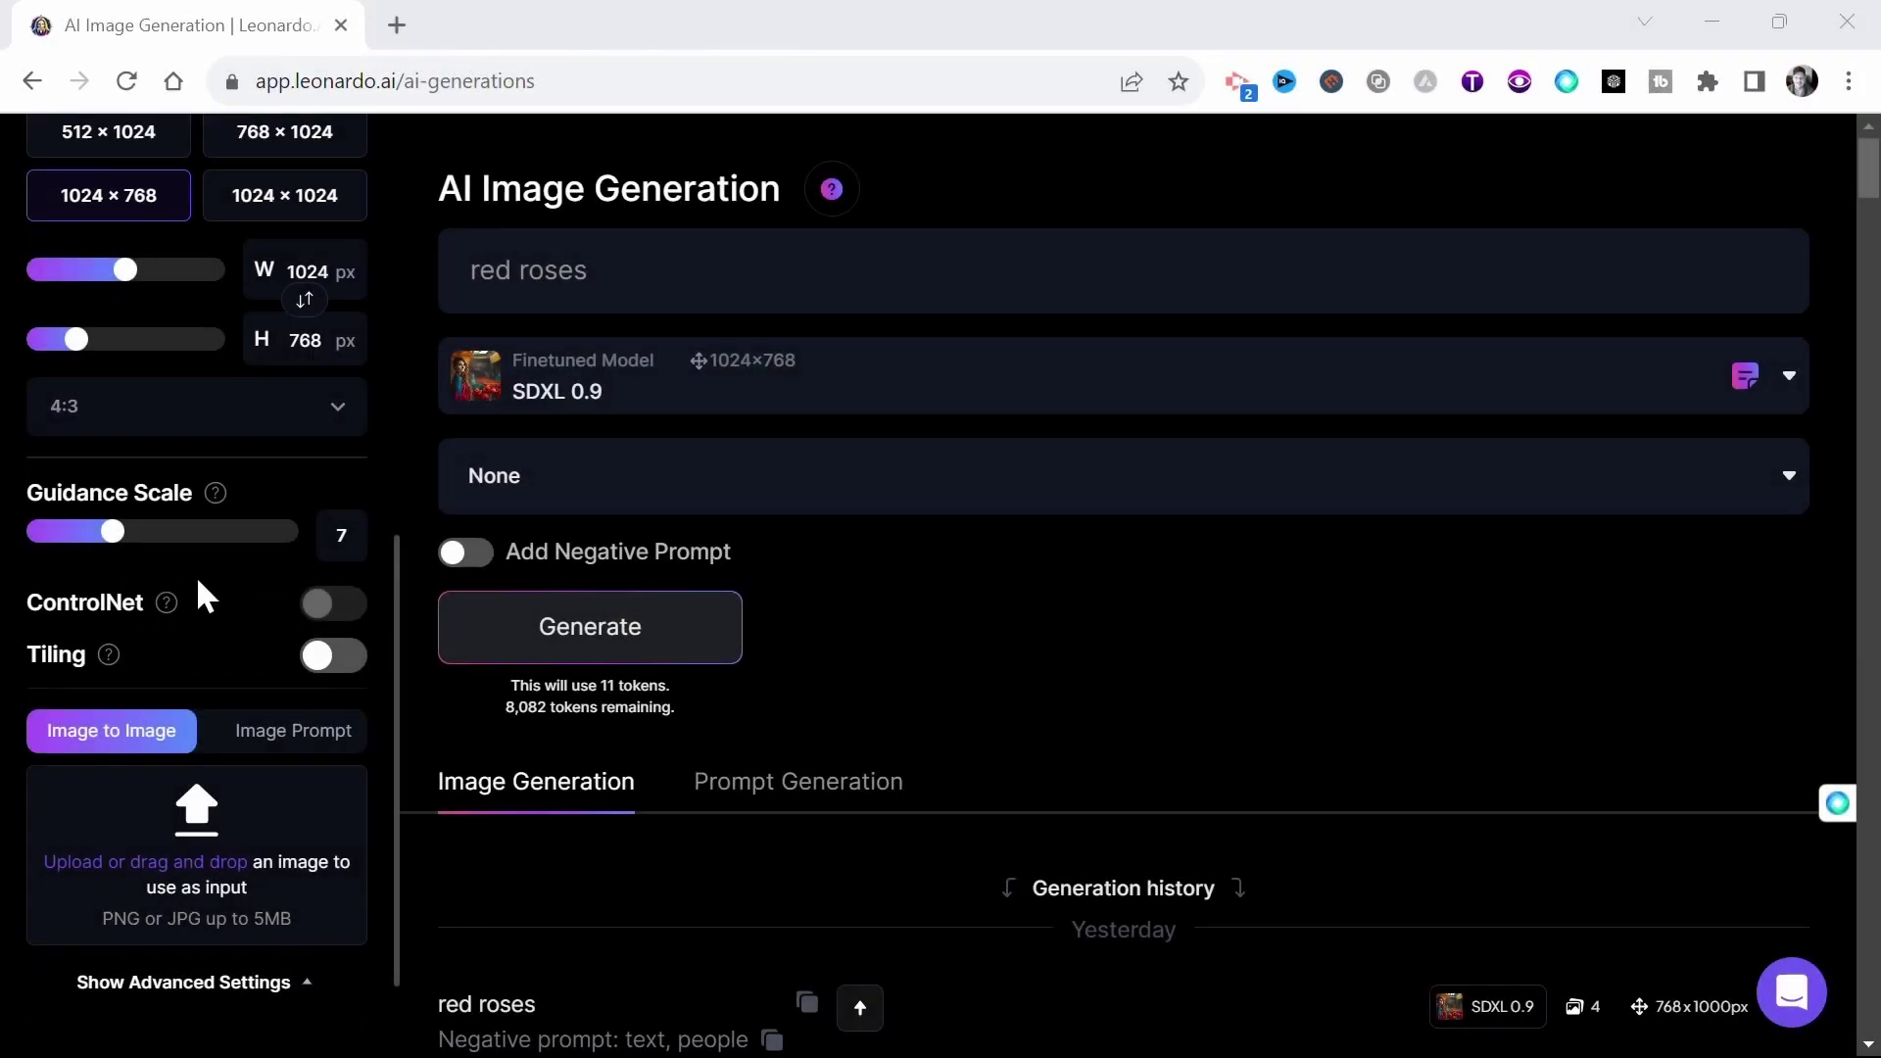
# Paste the snipped Old Master tile as the Image to Image input at init strength 0.8.
pyautogui.scroll(-2, 206, 595)
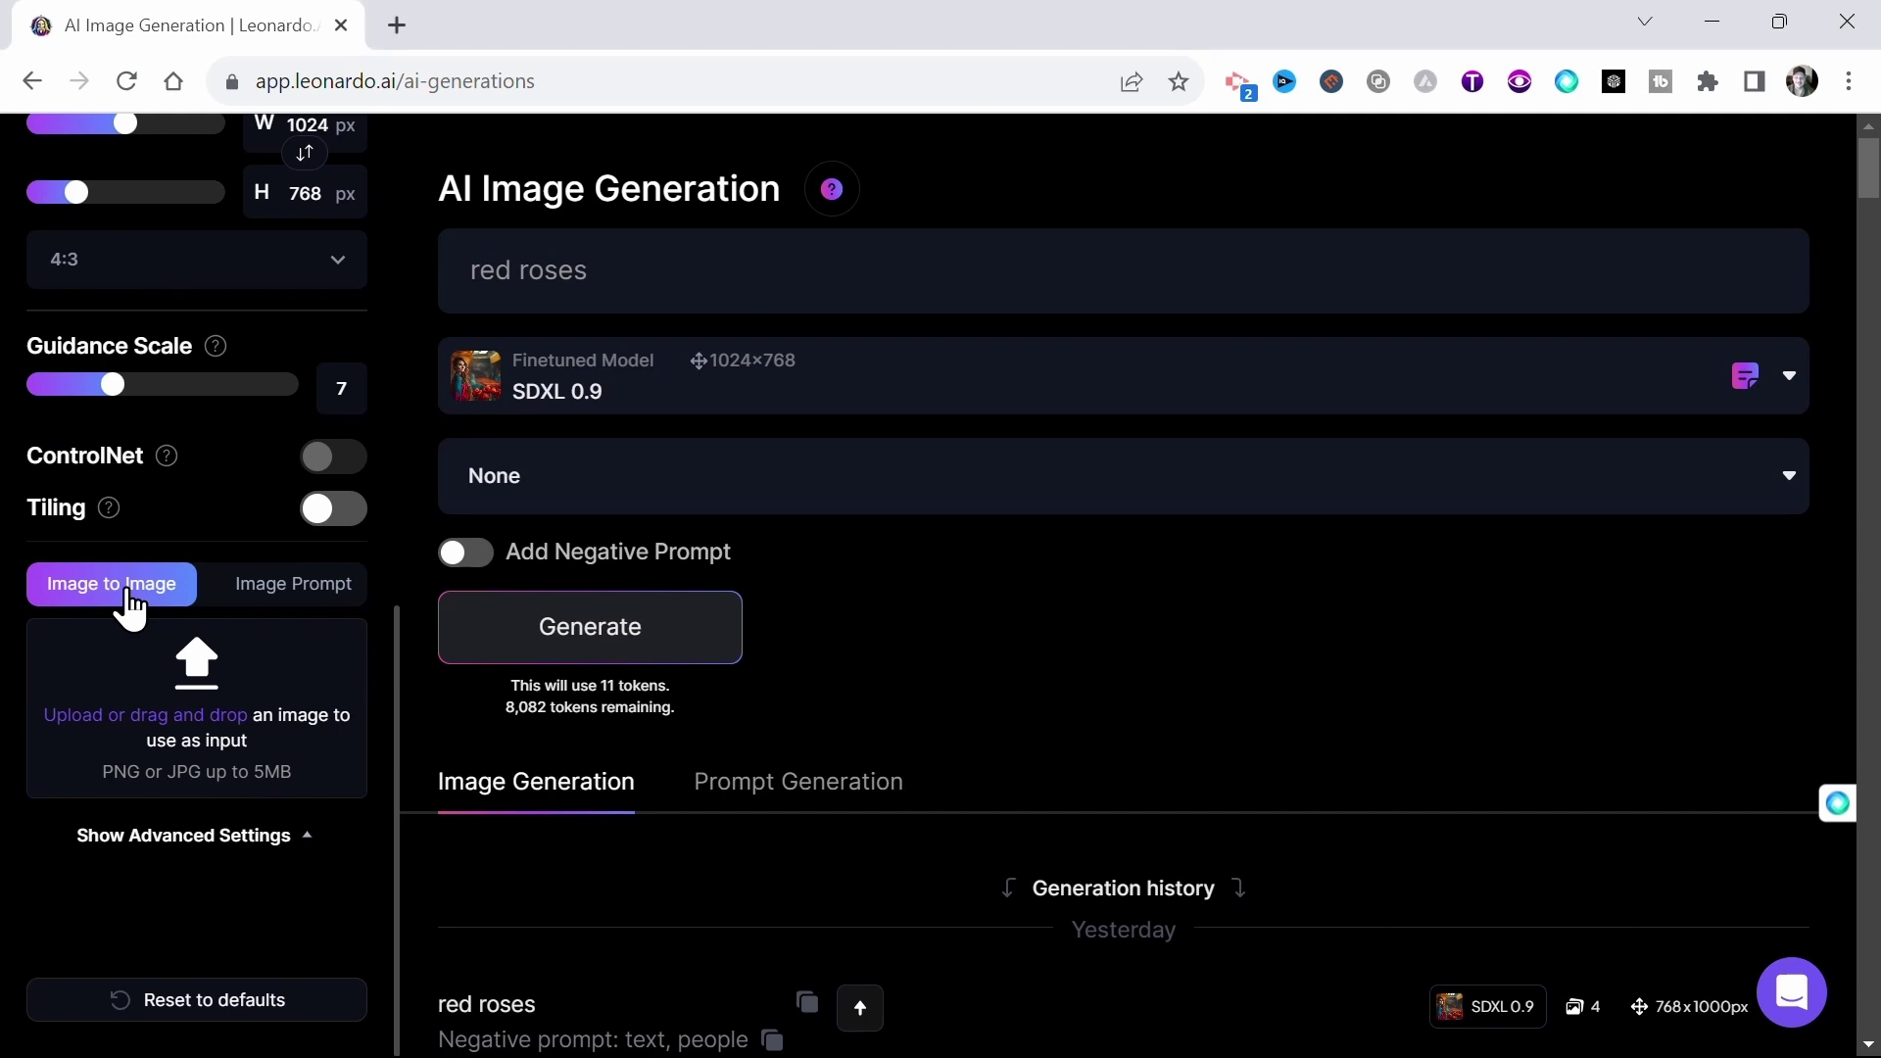
pyautogui.hotkey('ctrl', 'v')
pyautogui.moveTo(111, 948); pyautogui.dragTo(252, 970)
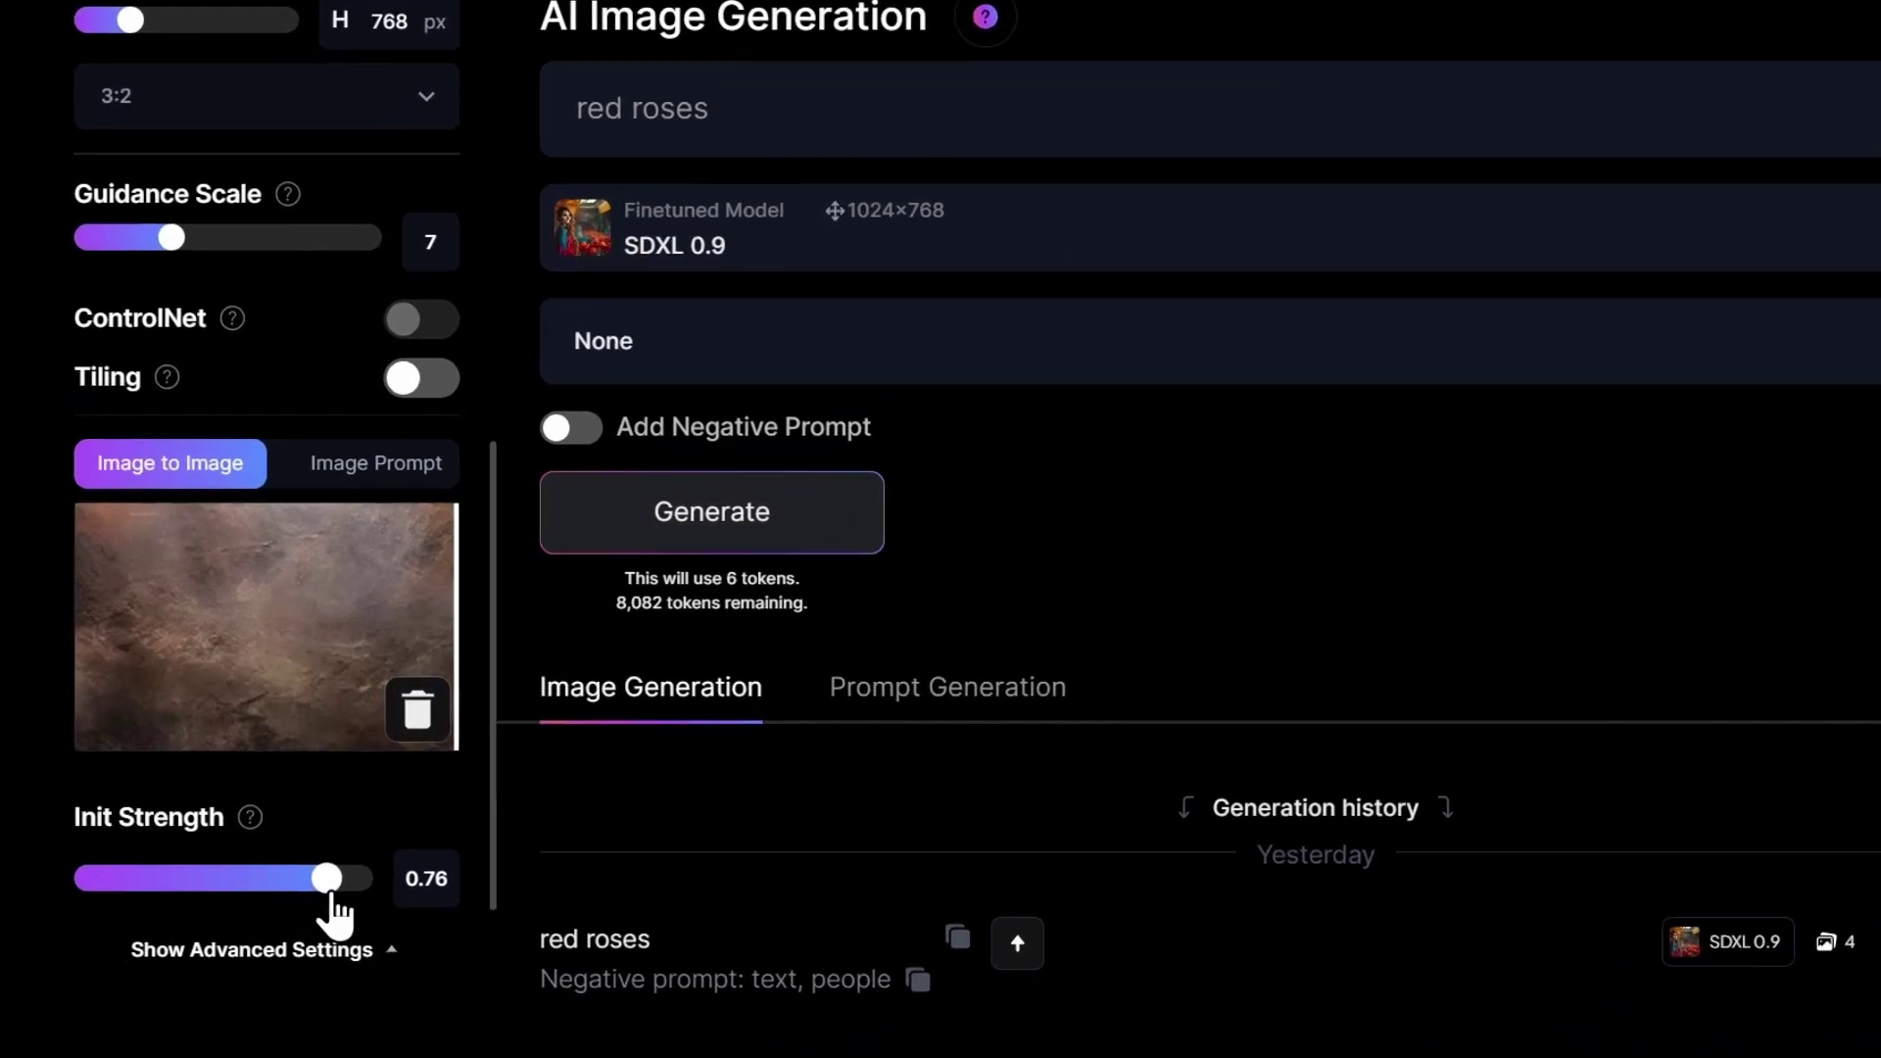
pyautogui.moveTo(331, 894); pyautogui.dragTo(341, 894)
pyautogui.moveTo(779, 27); pyautogui.dragTo(666, 43)
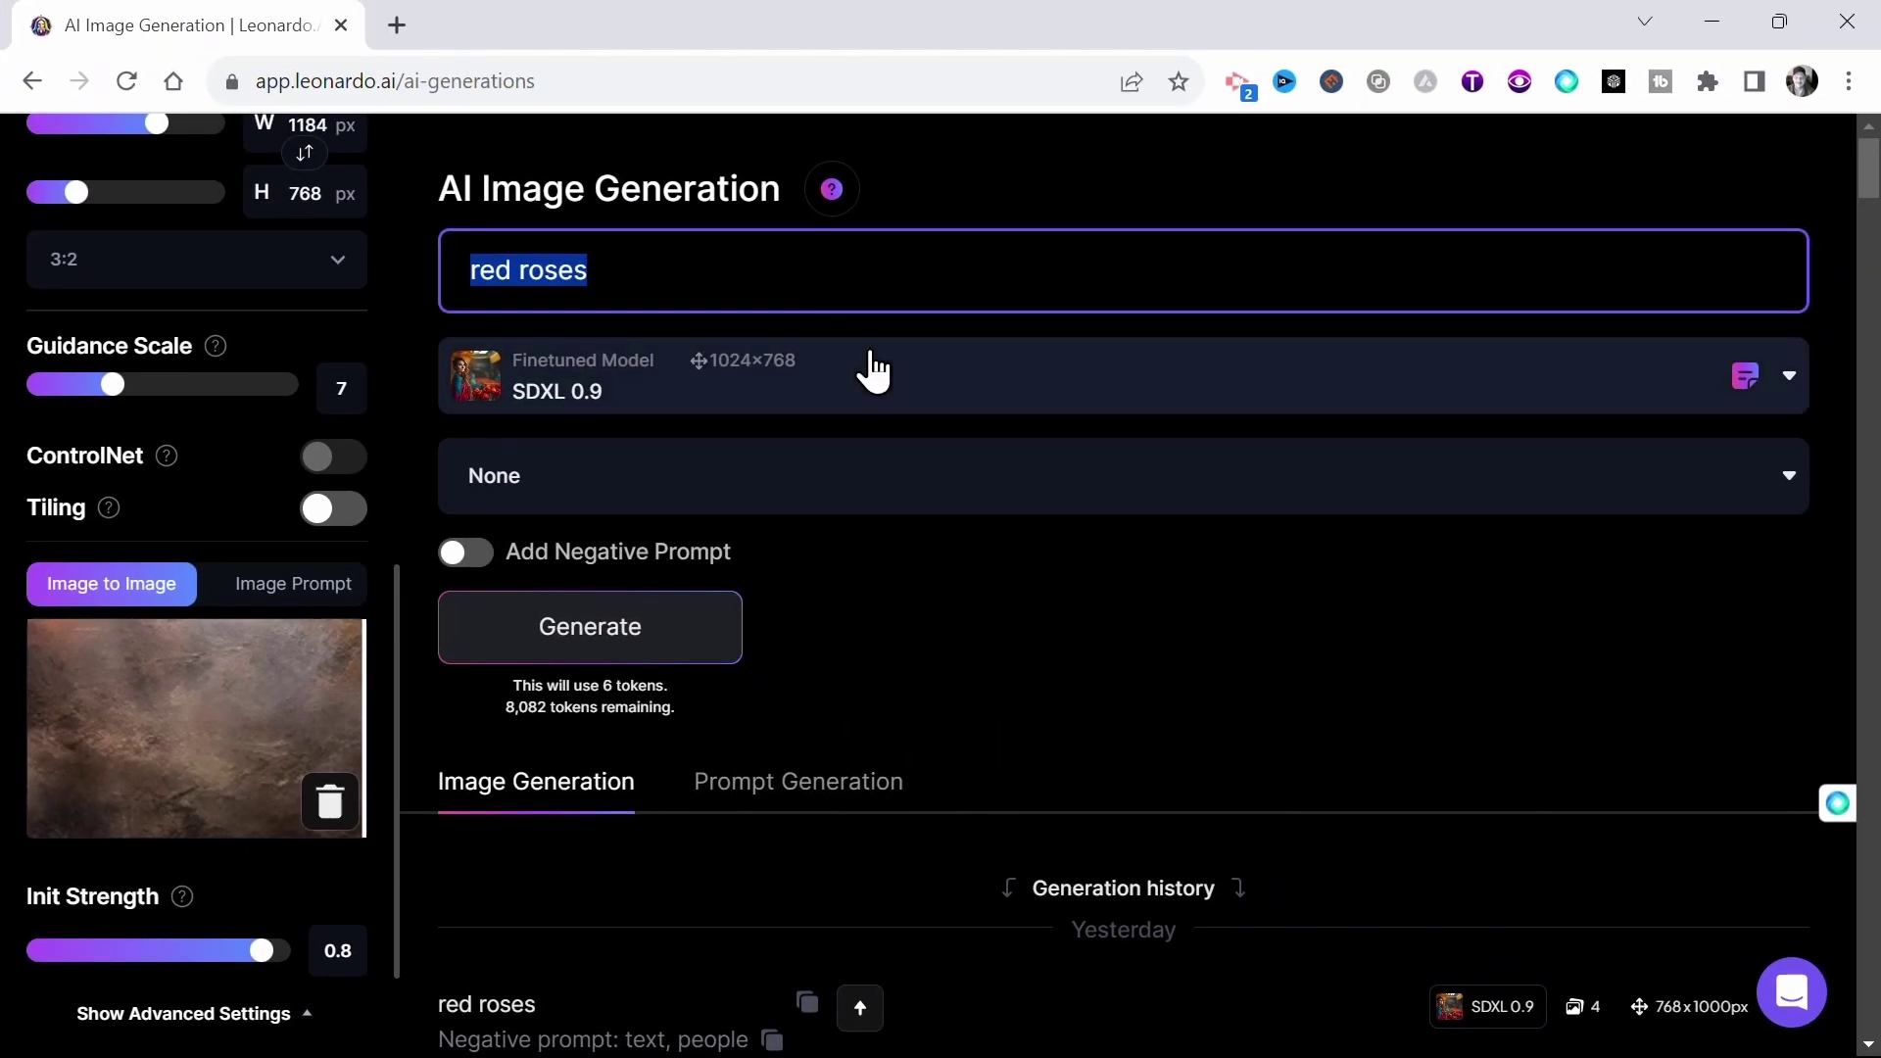
# Generate two landscape textures from the prompt 'stone color'.
pyautogui.click(591, 644)
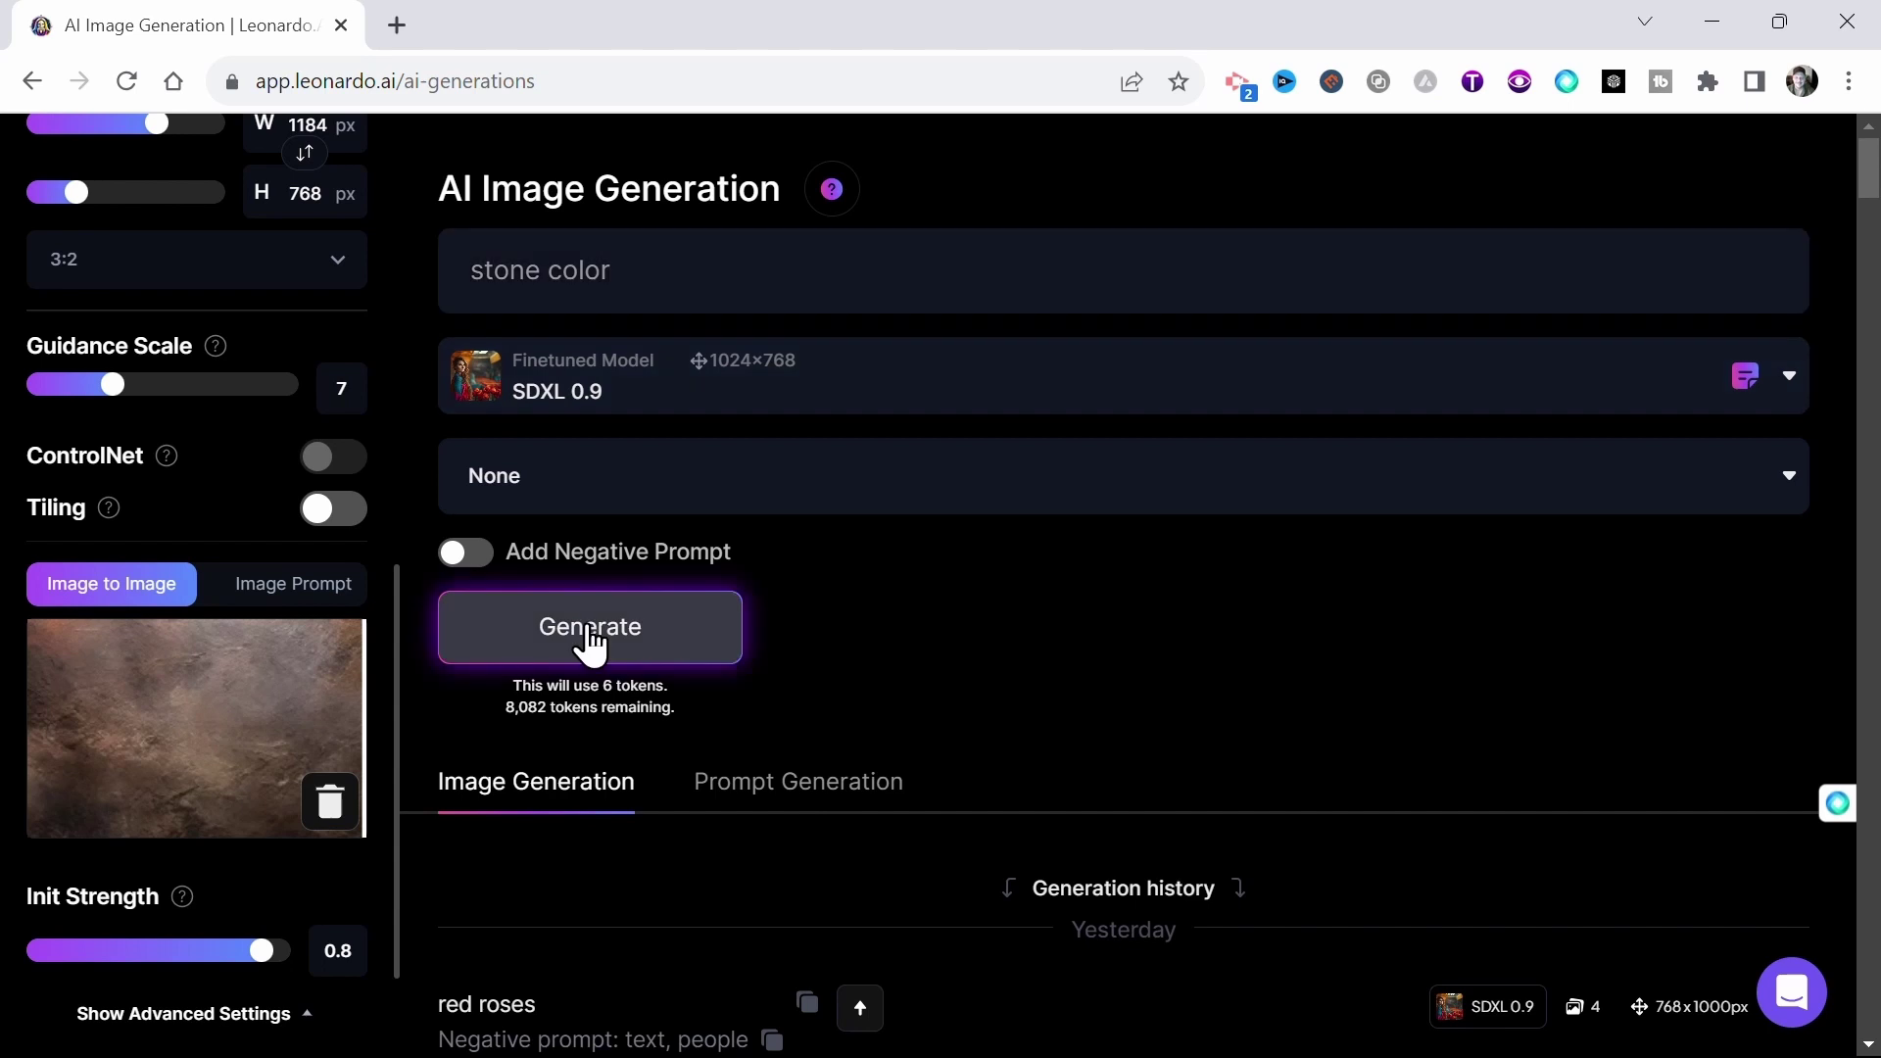
pyautogui.scroll(-4, 1492, 723)
pyautogui.scroll(4, 209, 521)
pyautogui.scroll(-4, 320, 828)
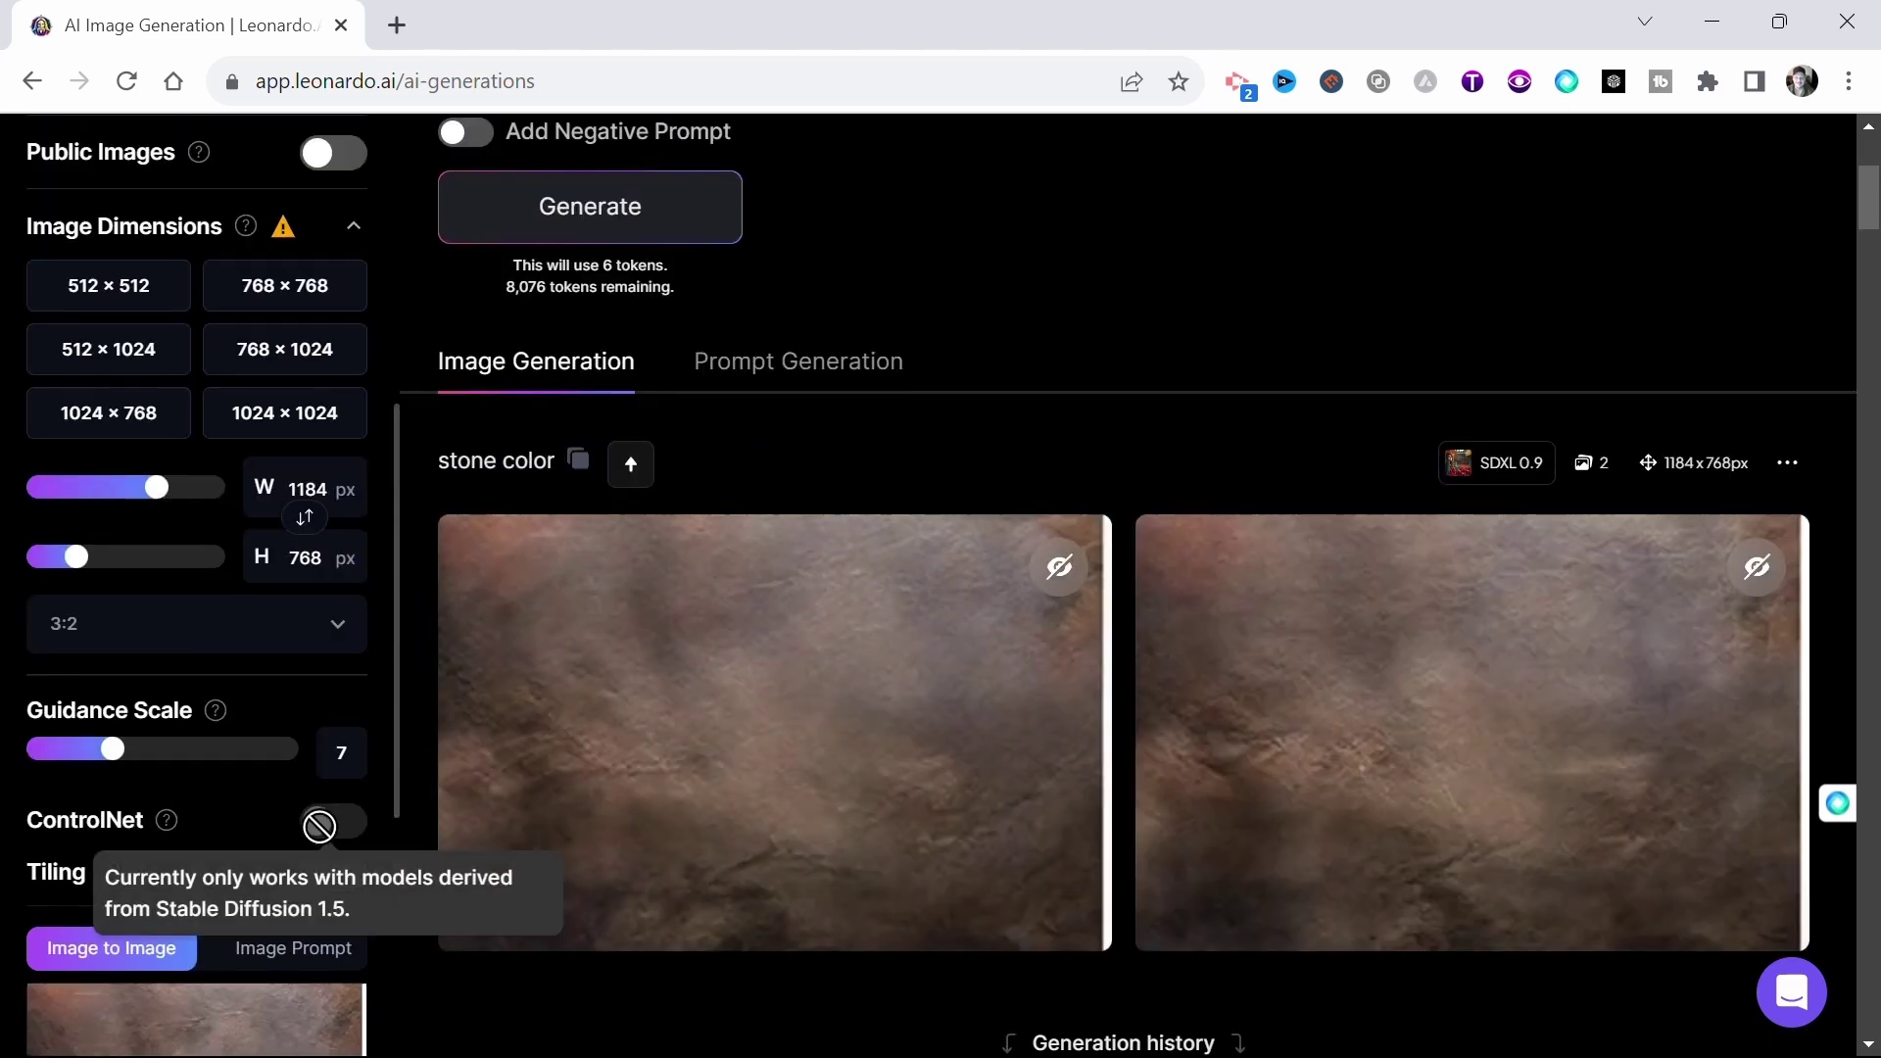
pyautogui.scroll(3, 76, 451)
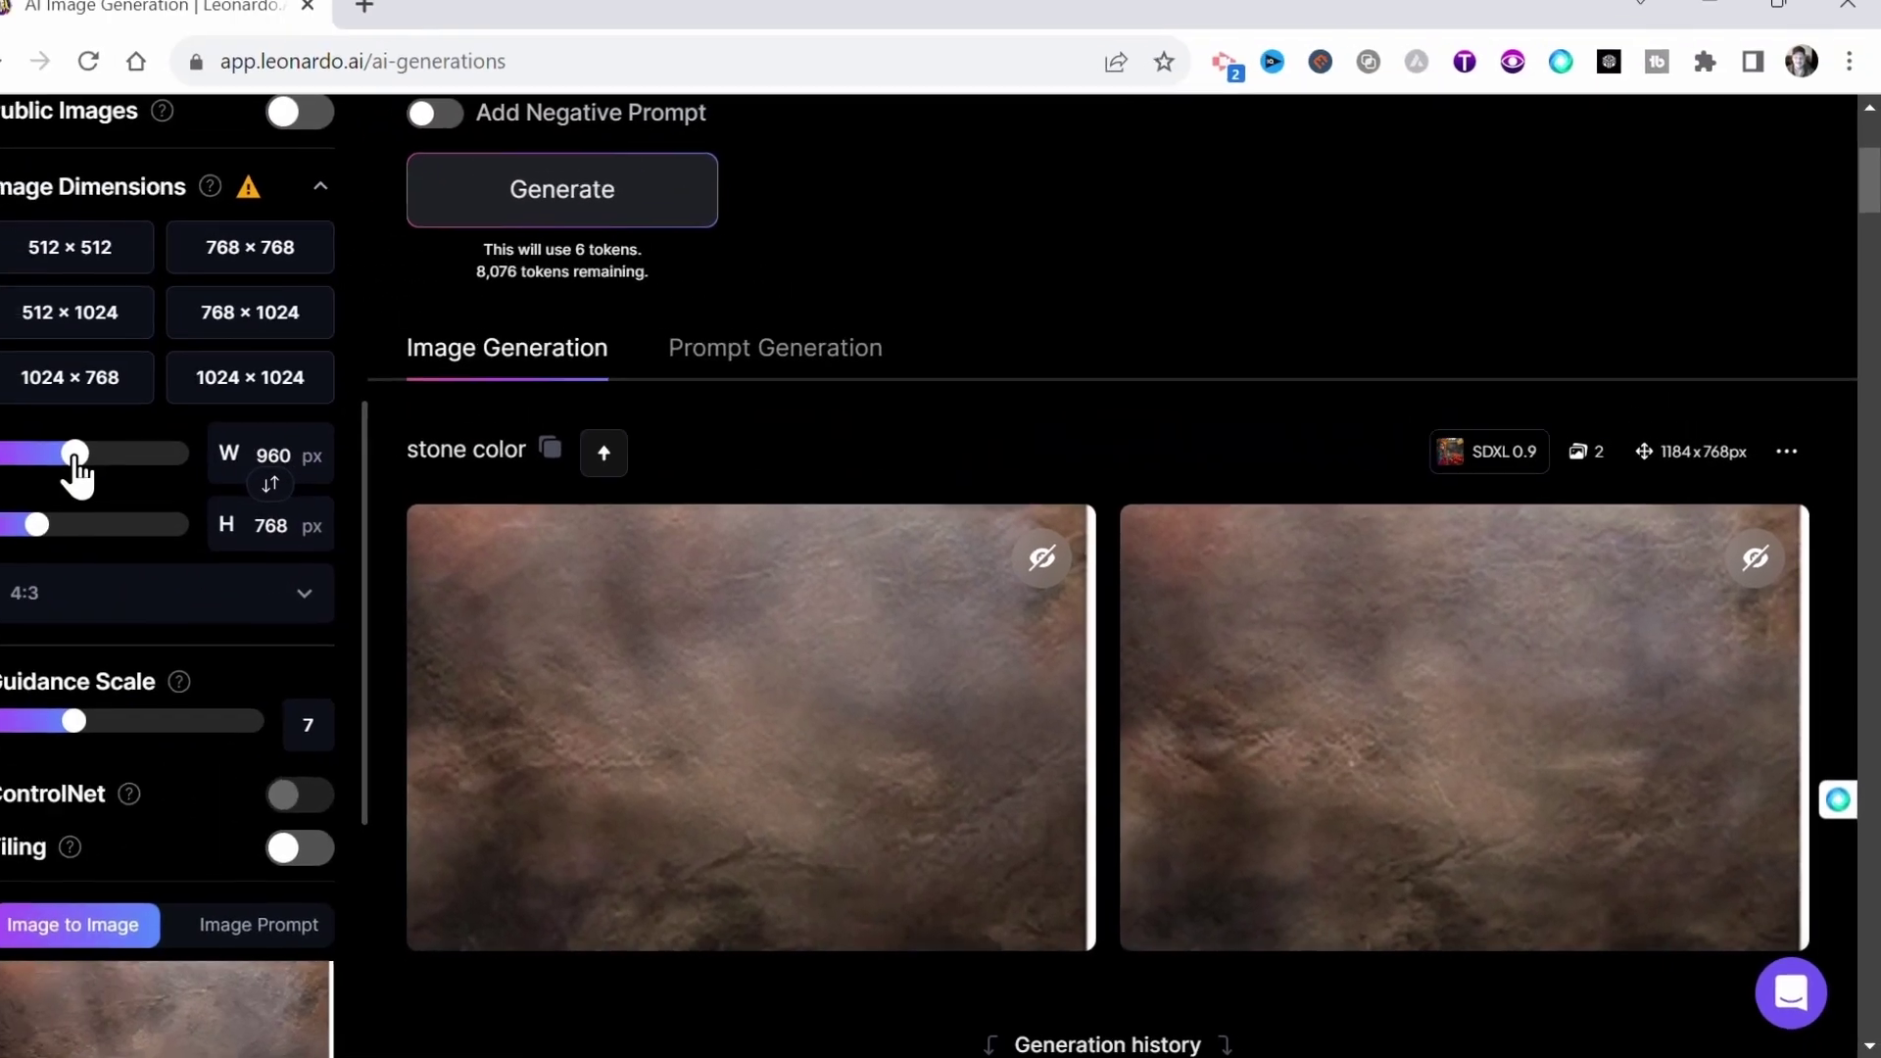
# Switch to 752×1000 portrait and generate two more textures from the prompt 'red stone color'.
pyautogui.moveTo(76, 468); pyautogui.dragTo(107, 480)
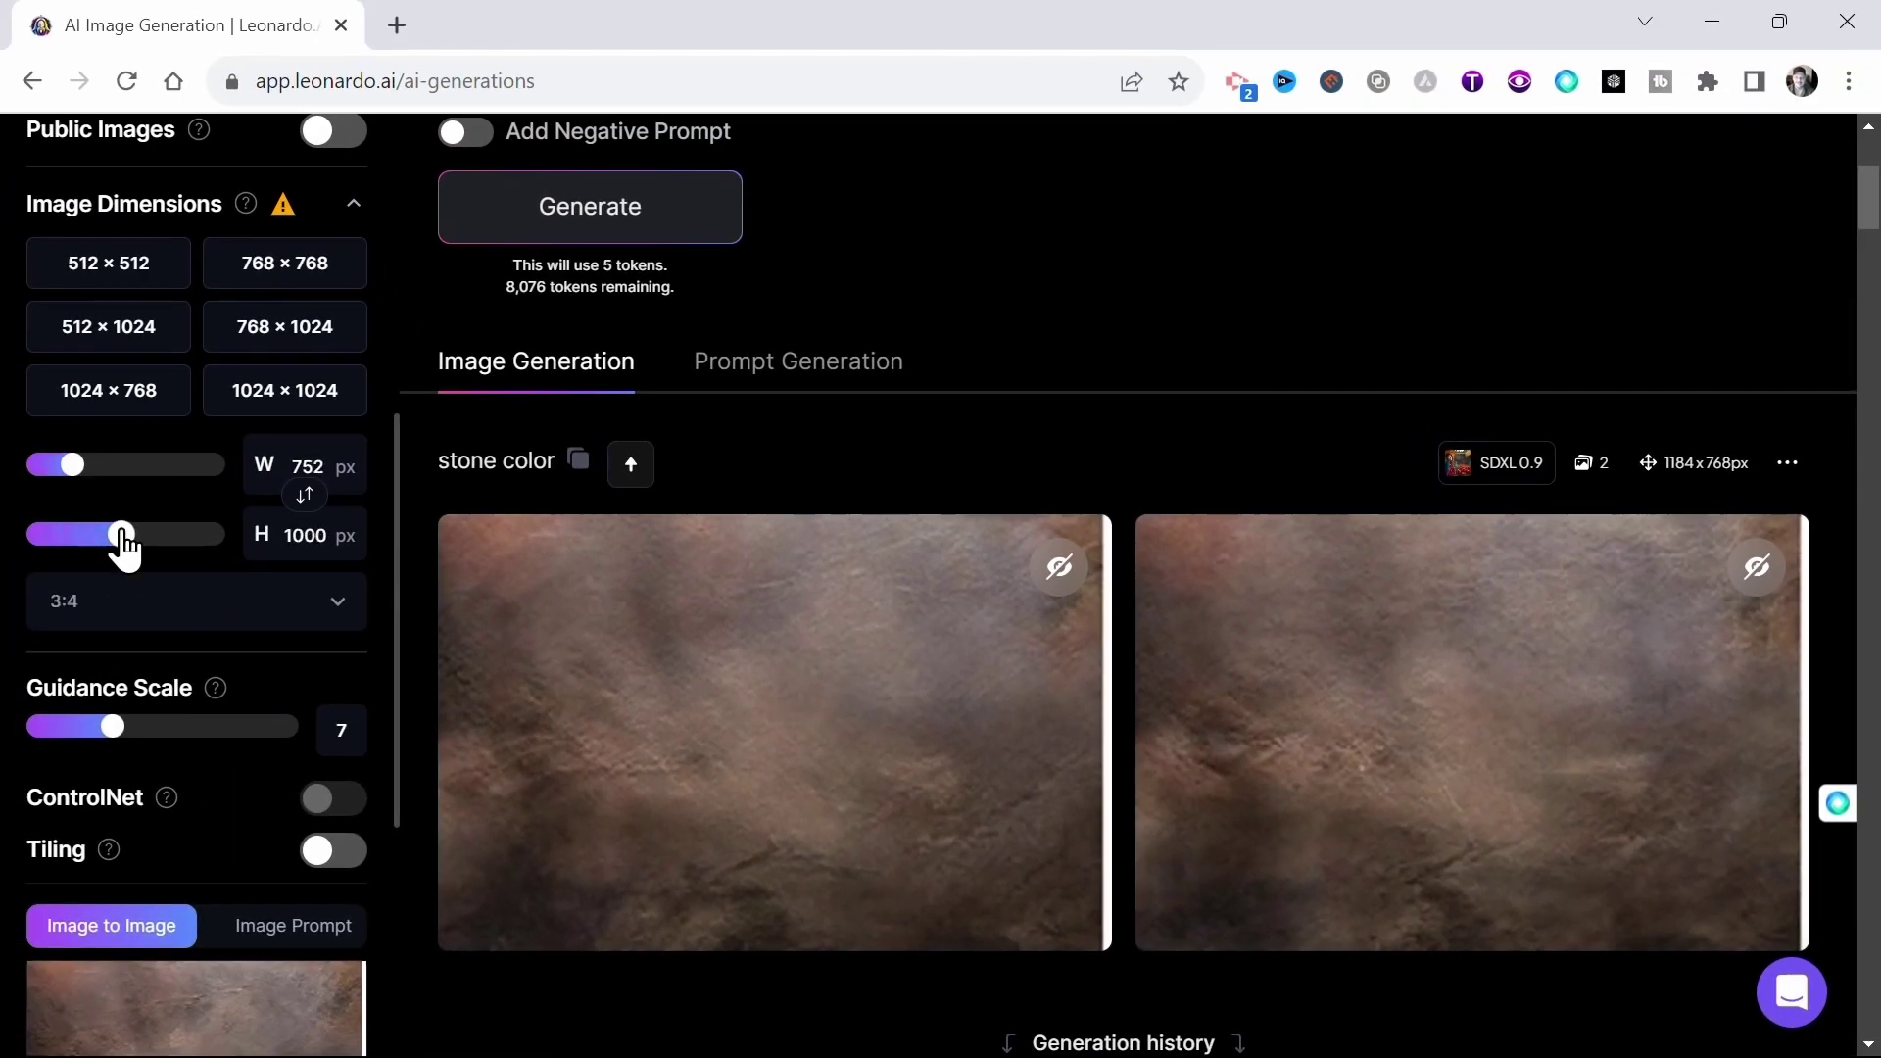
pyautogui.scroll(3, 1084, 306)
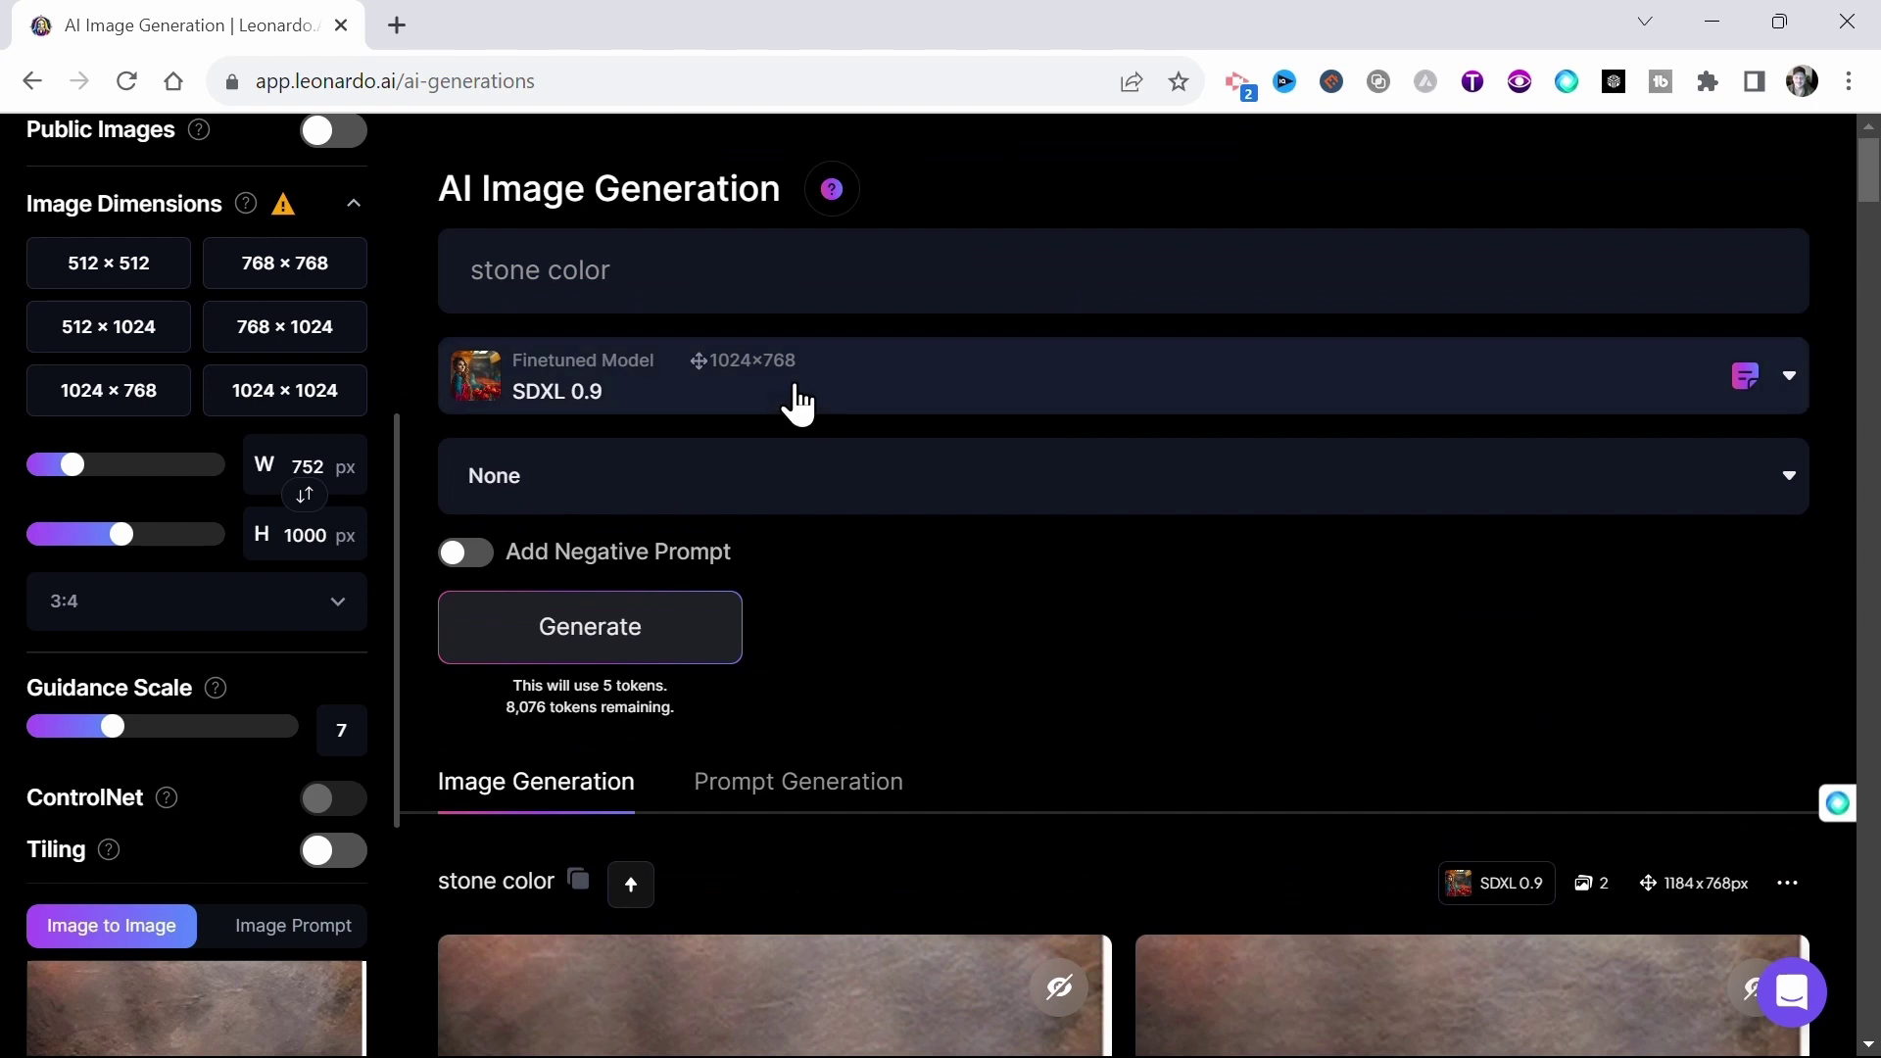
pyautogui.click(770, 282)
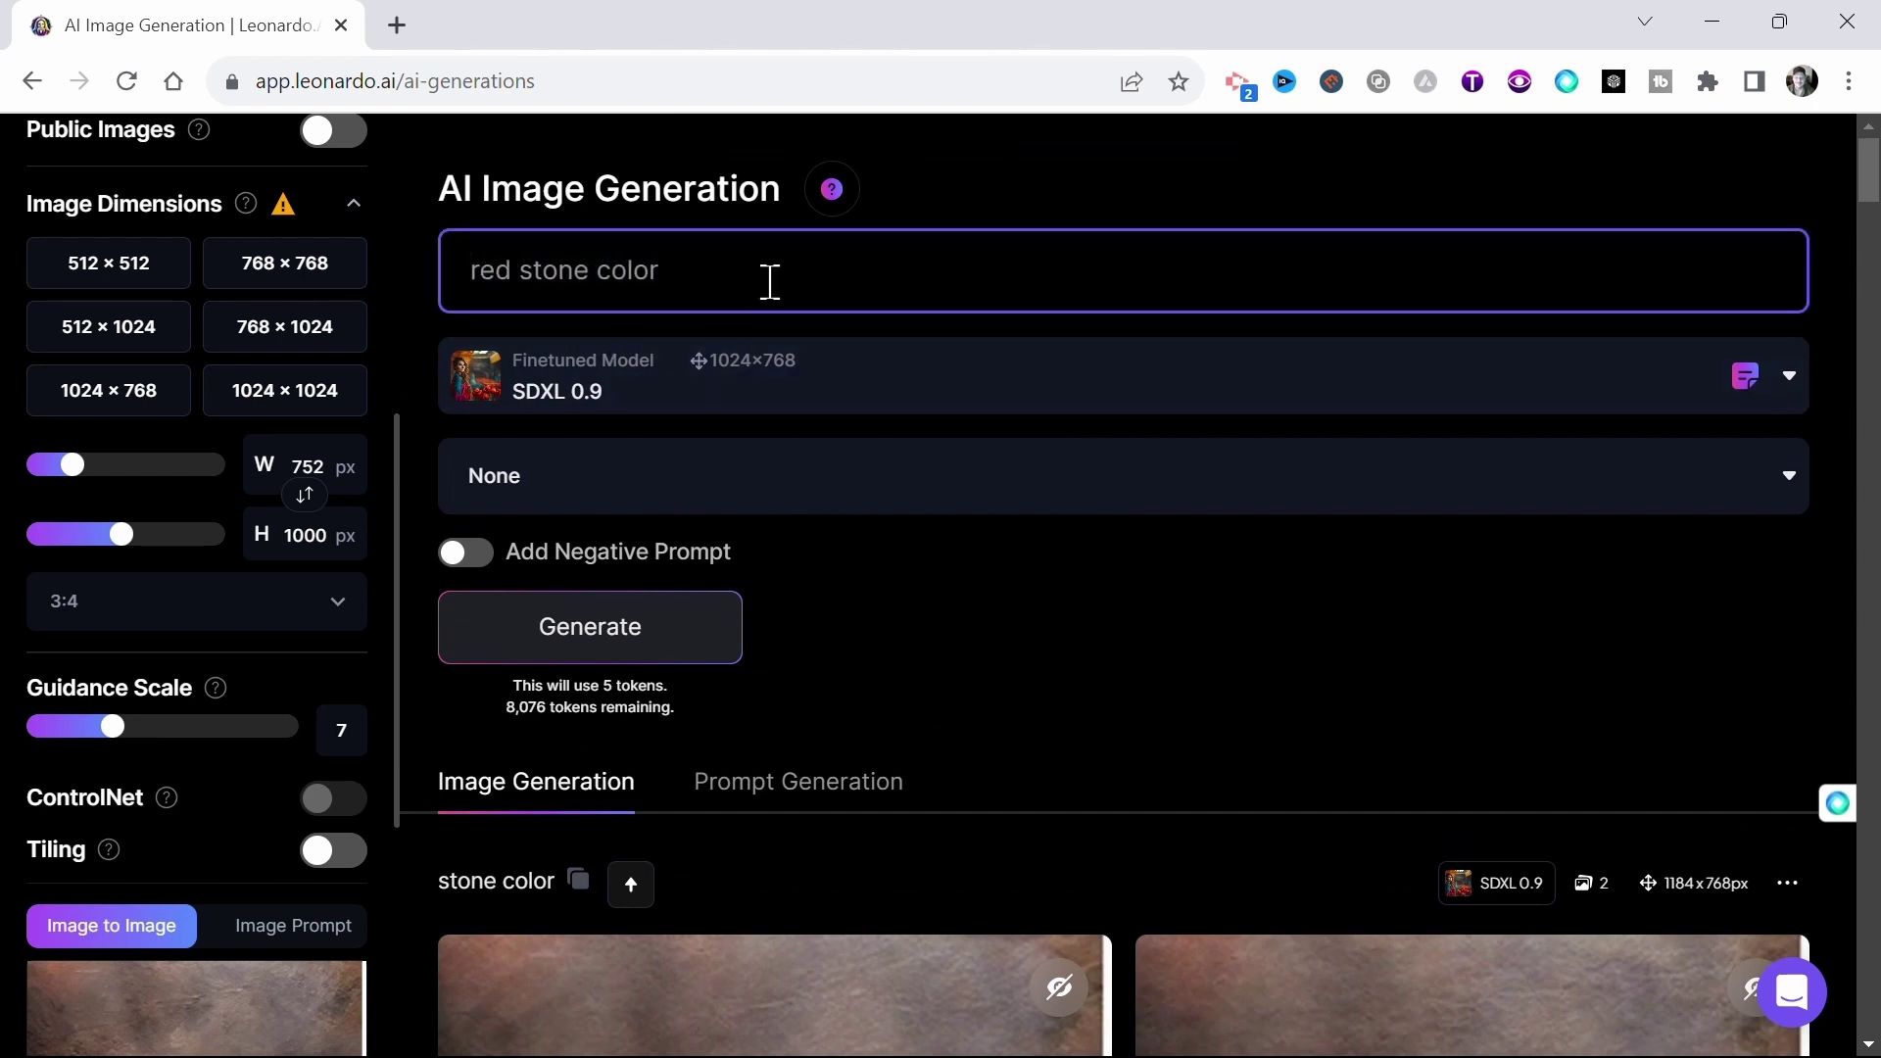
pyautogui.click(585, 639)
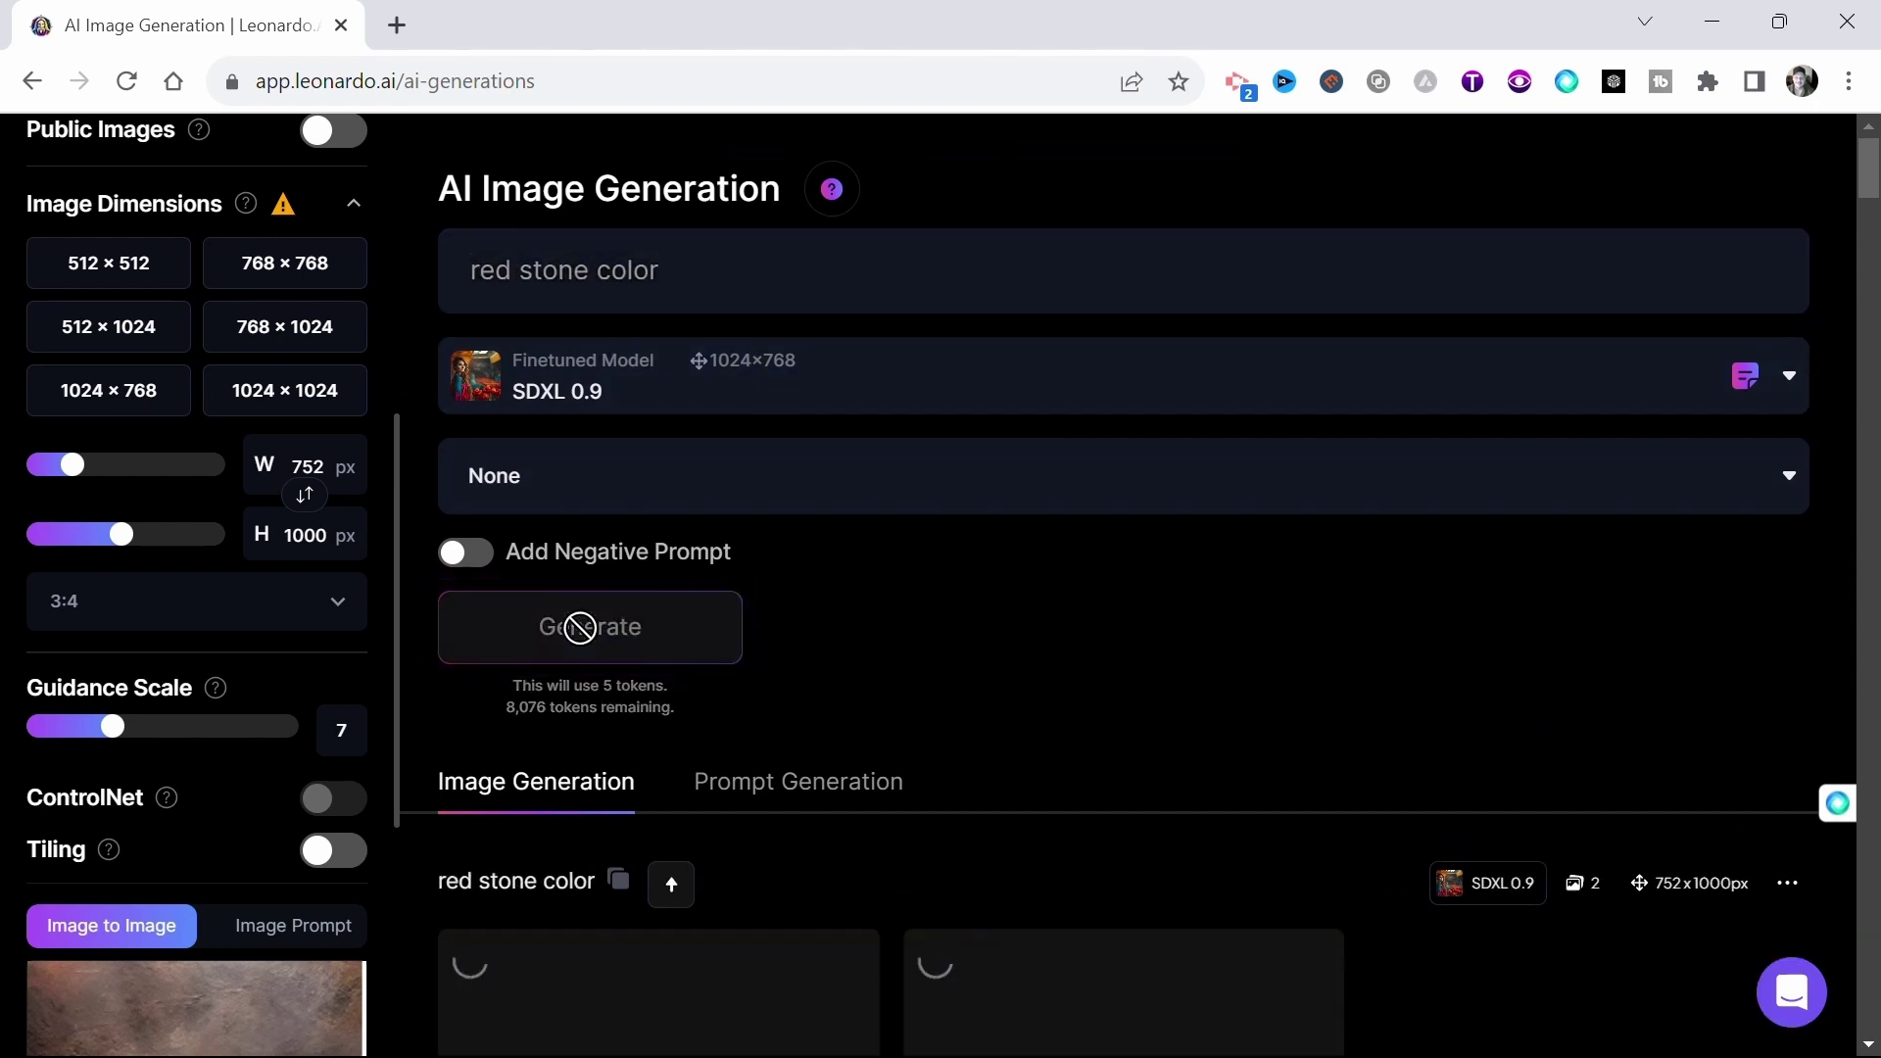
pyautogui.scroll(-5, 264, 559)
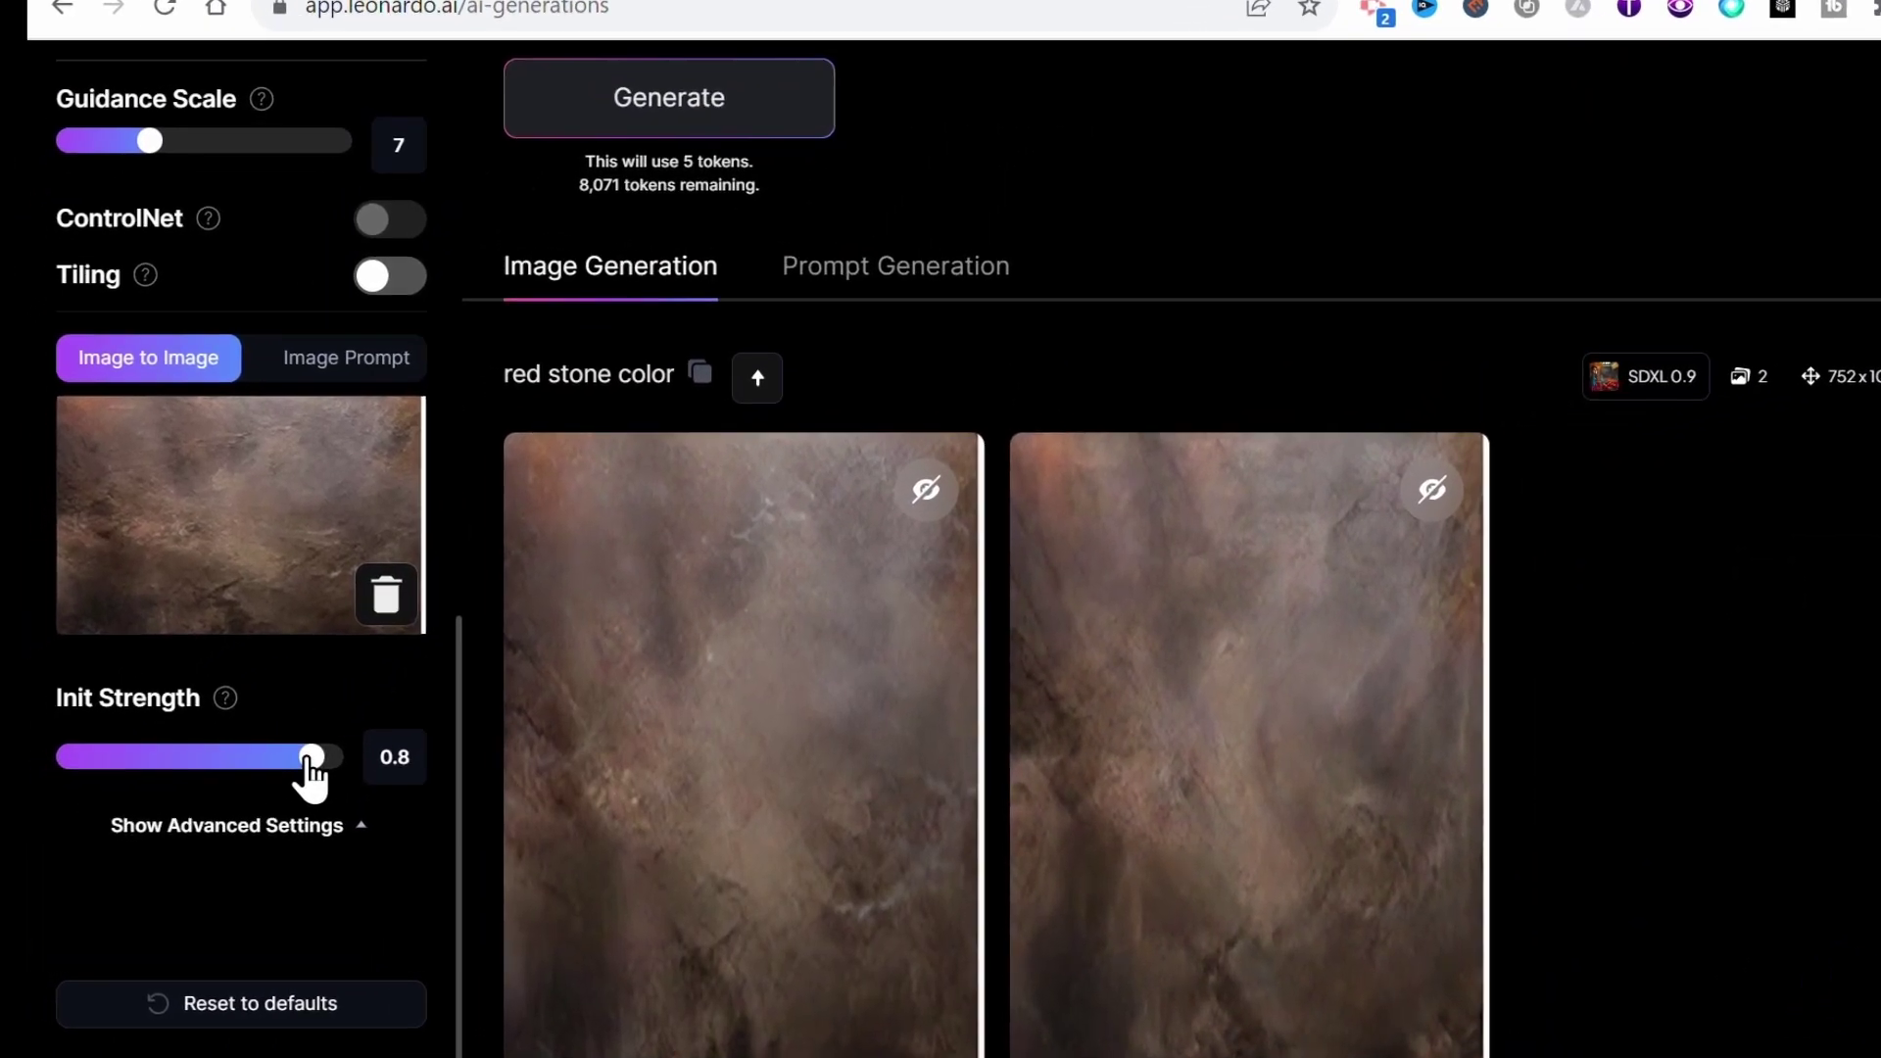
# Lower the init strength slightly and generate four 752×1000 'red stone color' textures, then review them.
pyautogui.moveTo(264, 774); pyautogui.dragTo(256, 774)
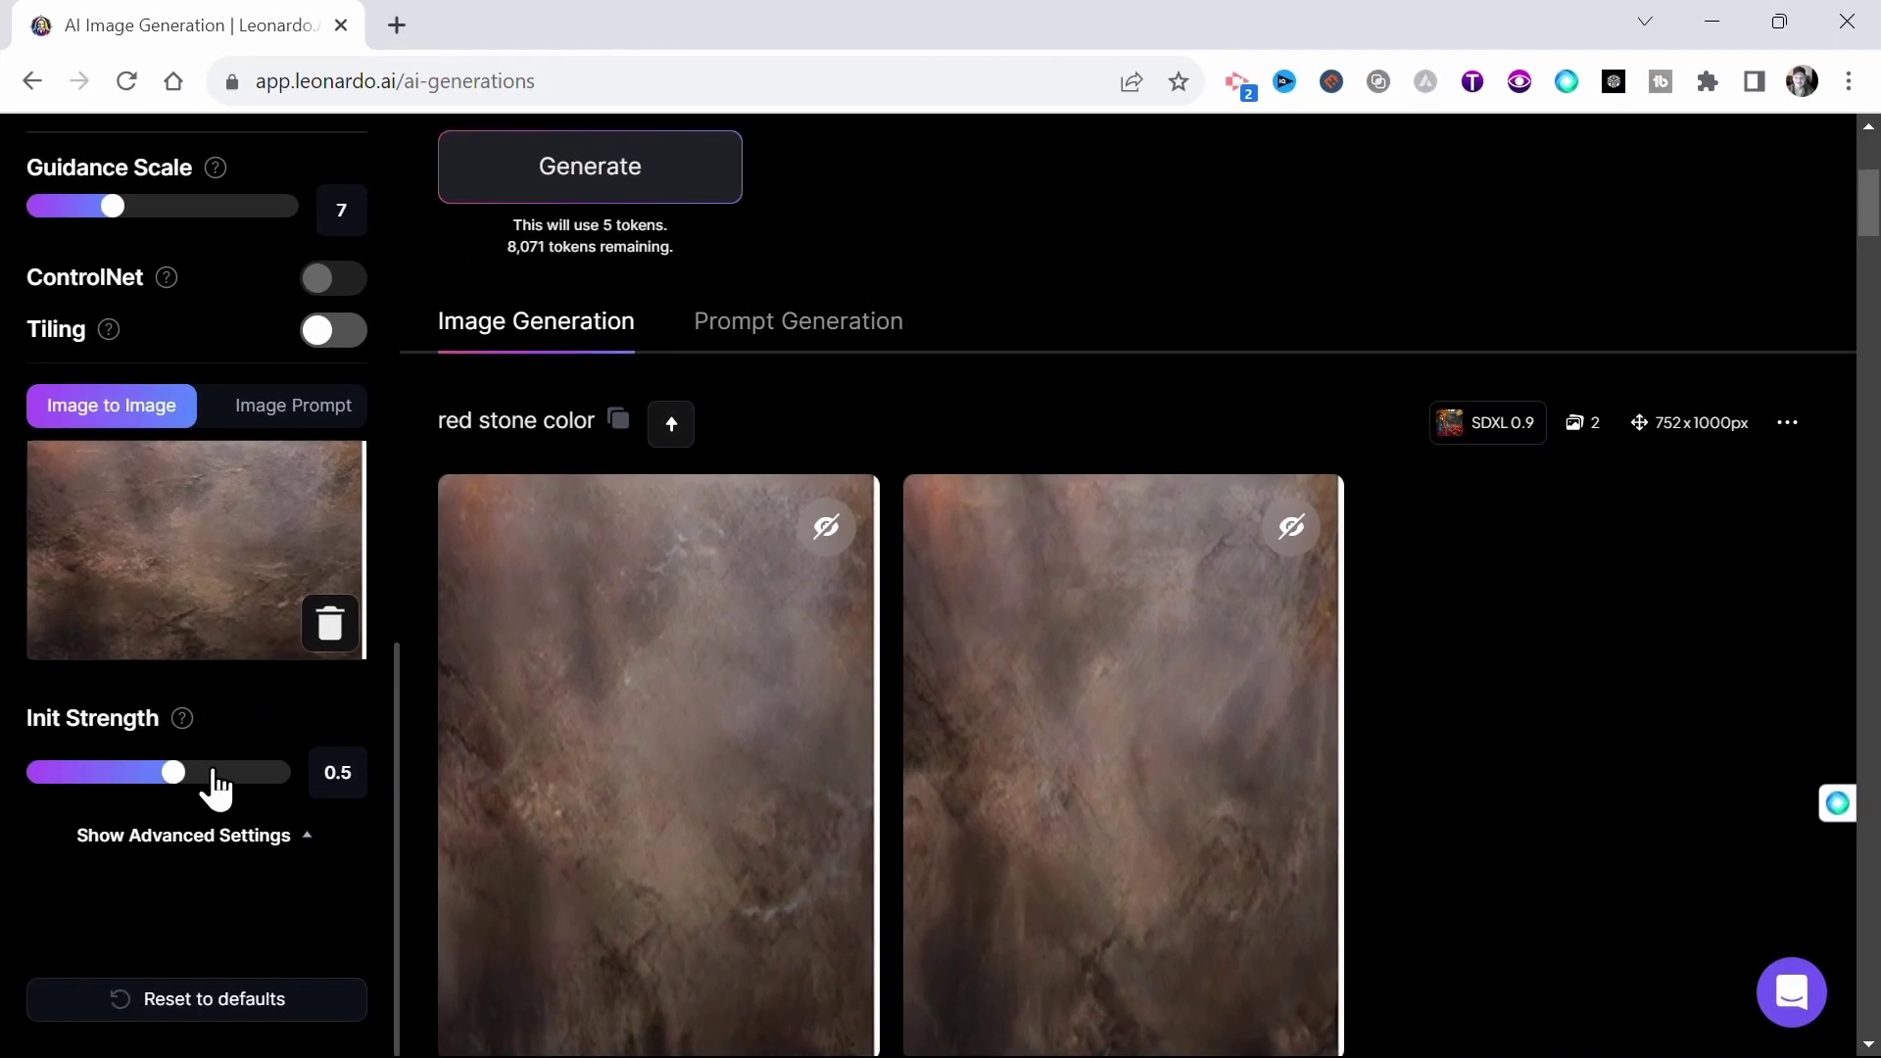
pyautogui.scroll(8, 215, 784)
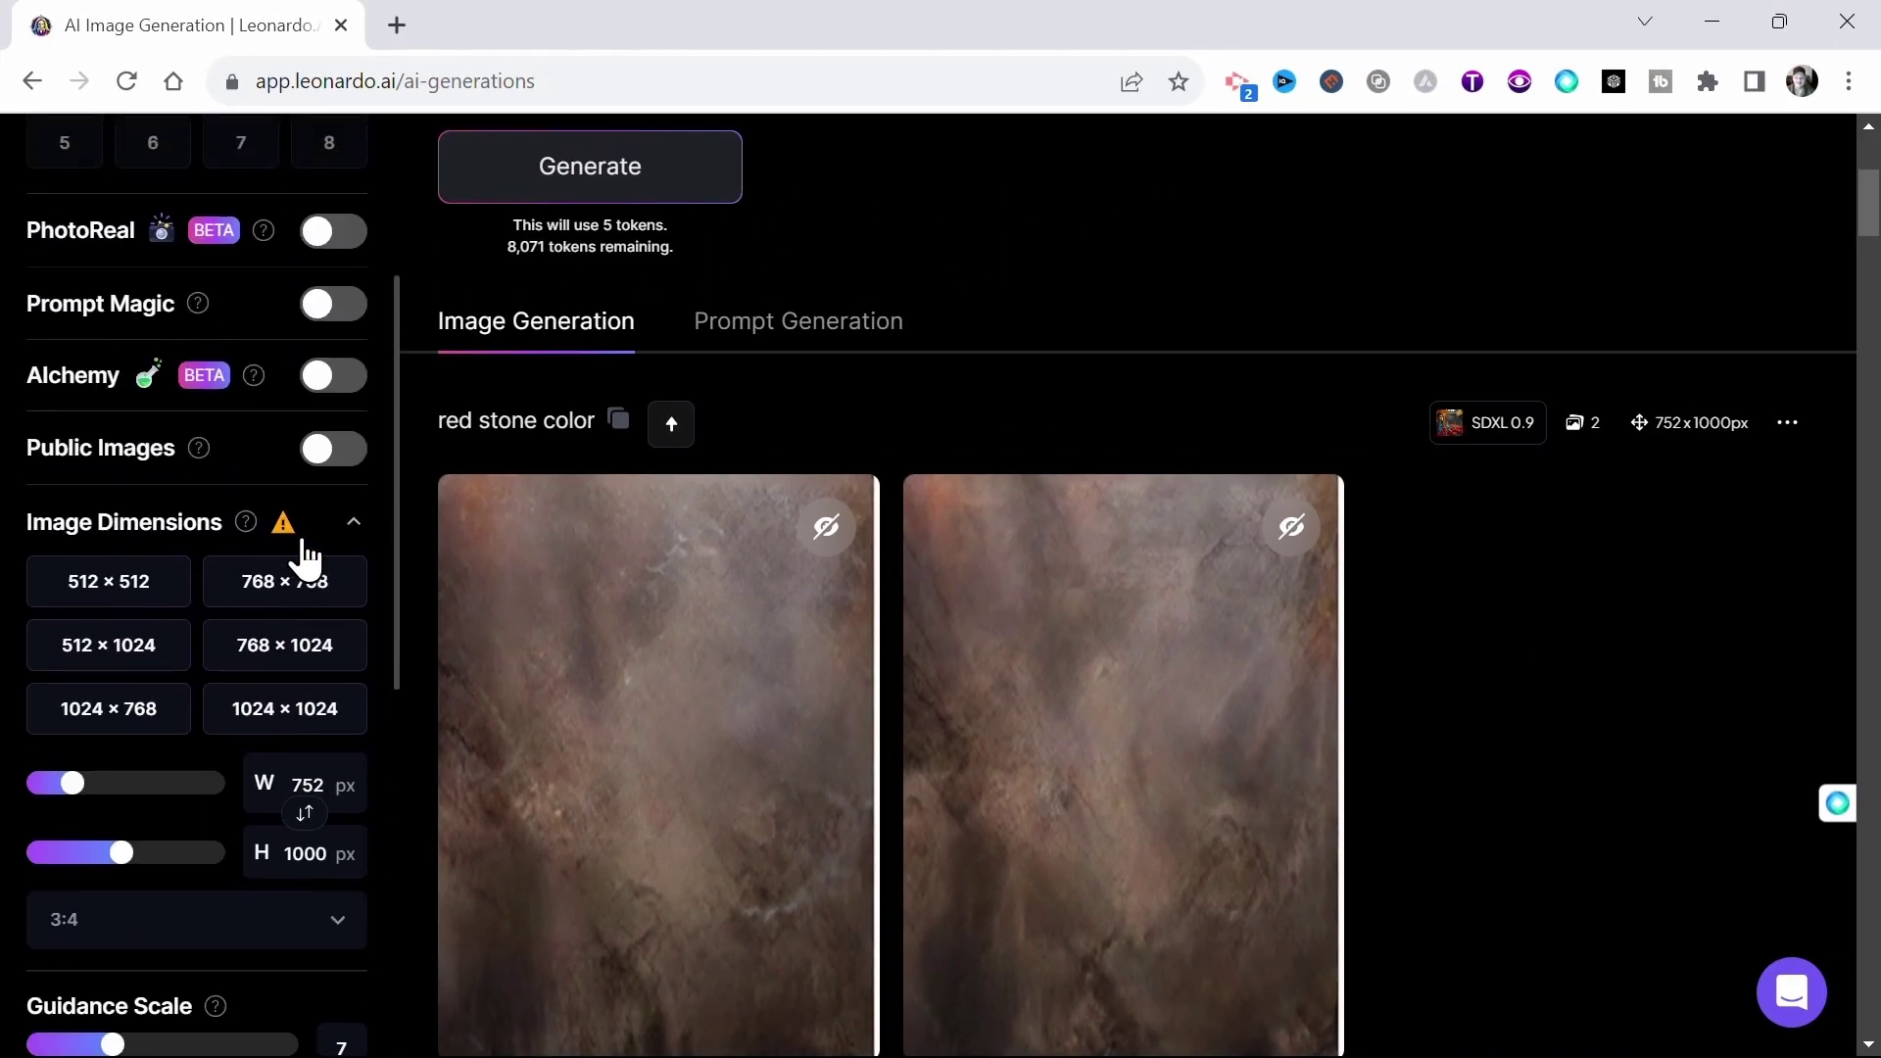
pyautogui.click(588, 630)
pyautogui.scroll(-1, 1101, 799)
pyautogui.scroll(-7, 1149, 821)
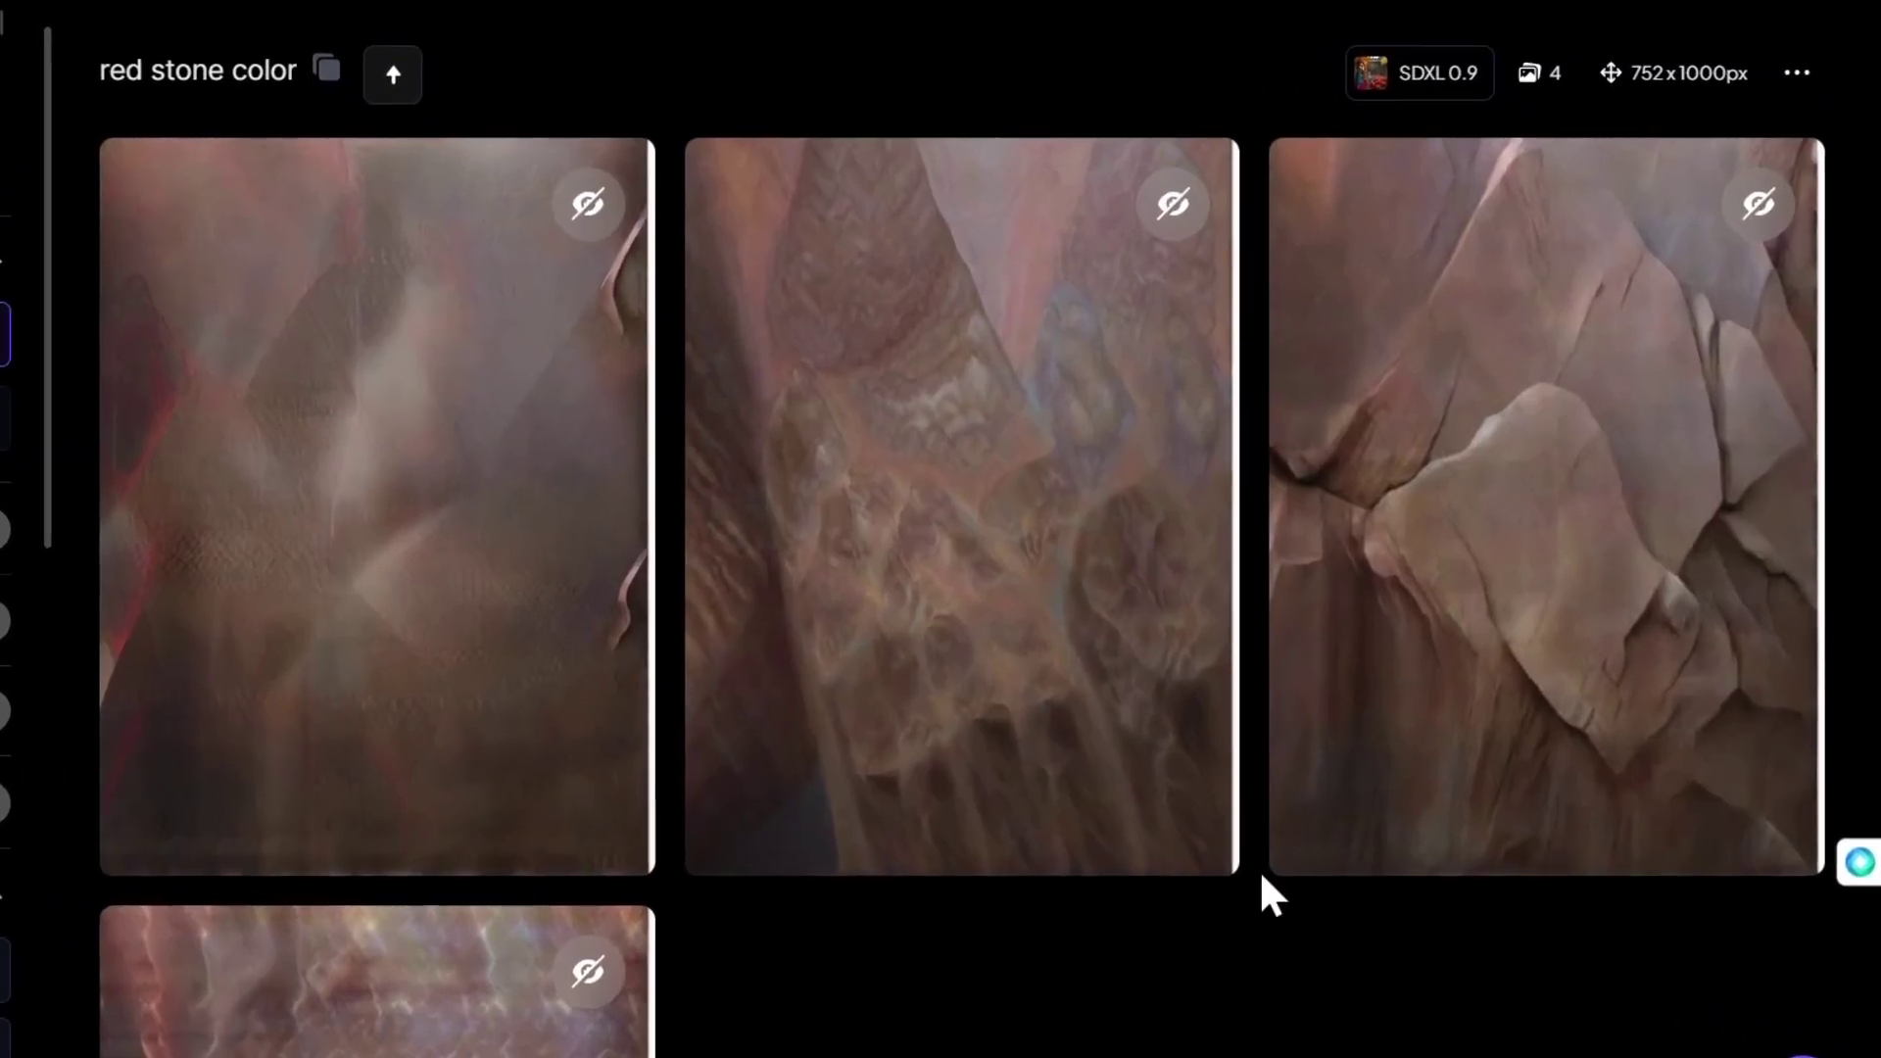
pyautogui.scroll(-5, 1097, 1007)
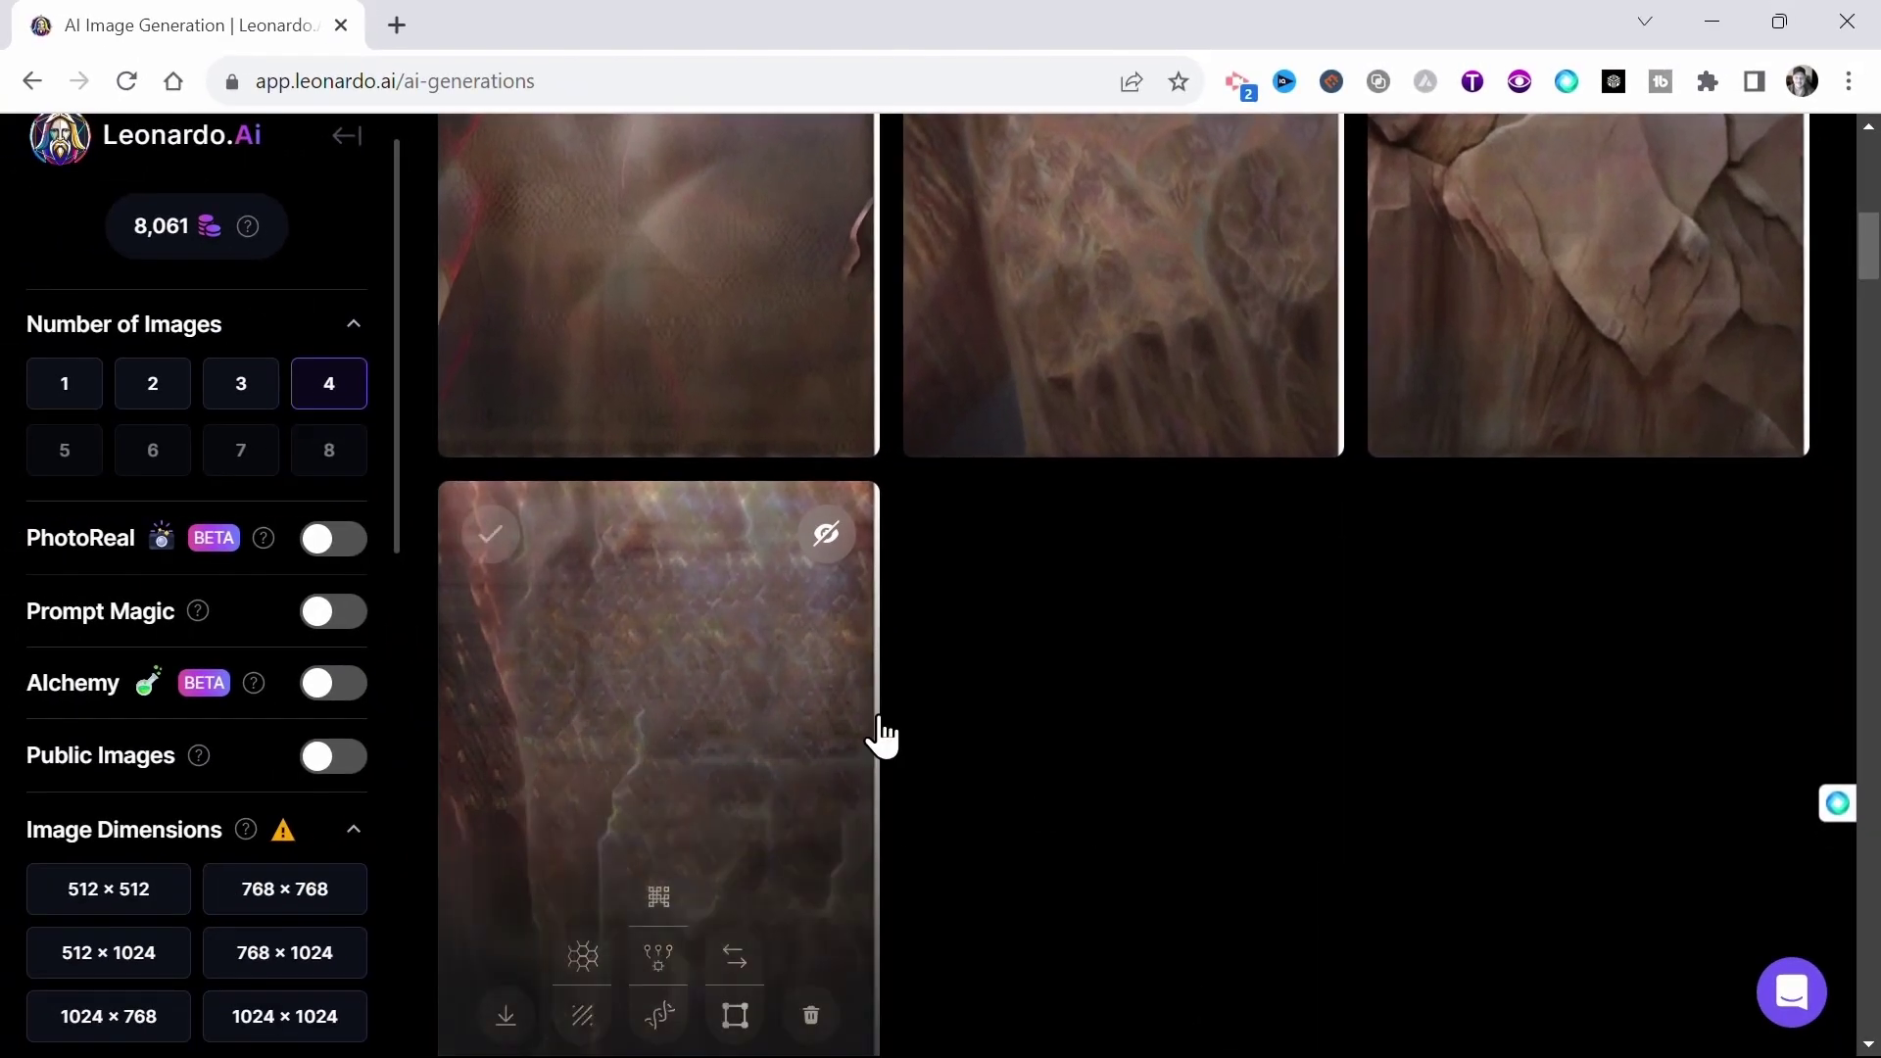
pyautogui.scroll(-3, 1092, 844)
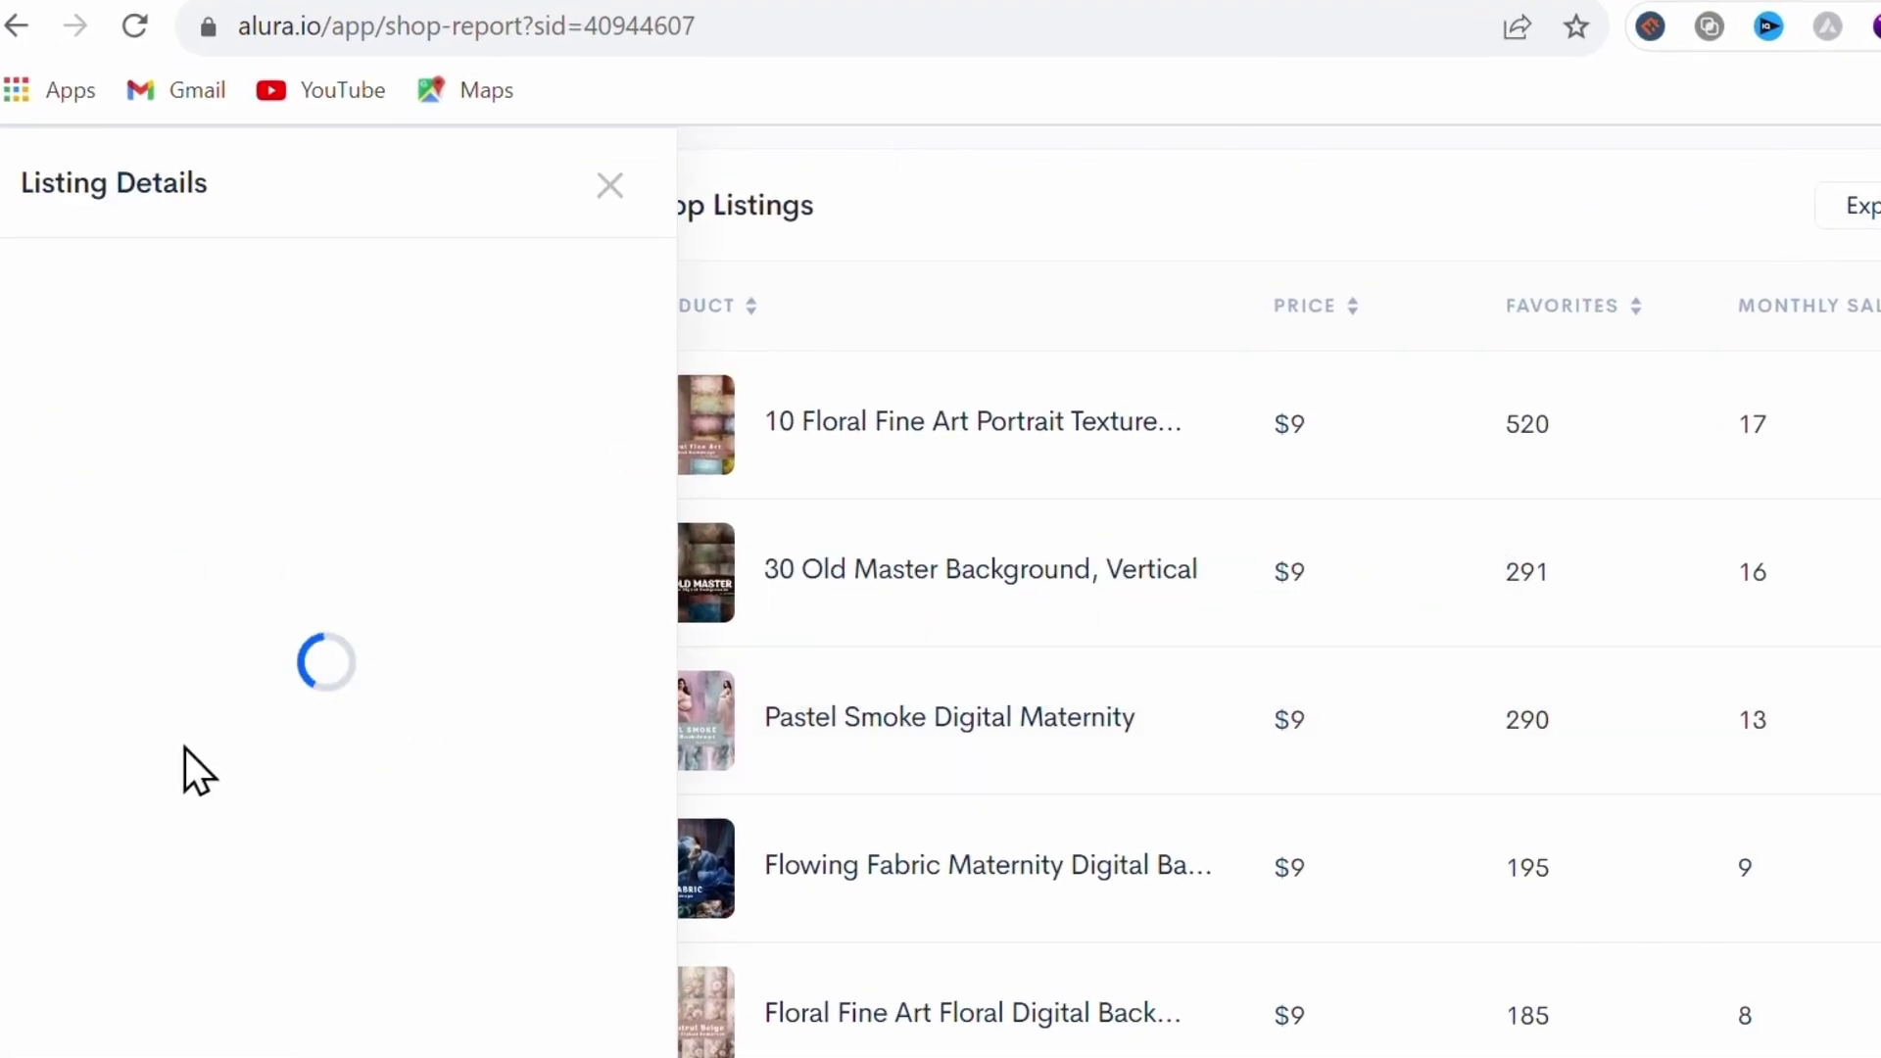
# Snip the right-hand pastel smoke image from the Pastel Smoke listing and load it as Leonardo's reference.
pyautogui.scroll(-4, 467, 913)
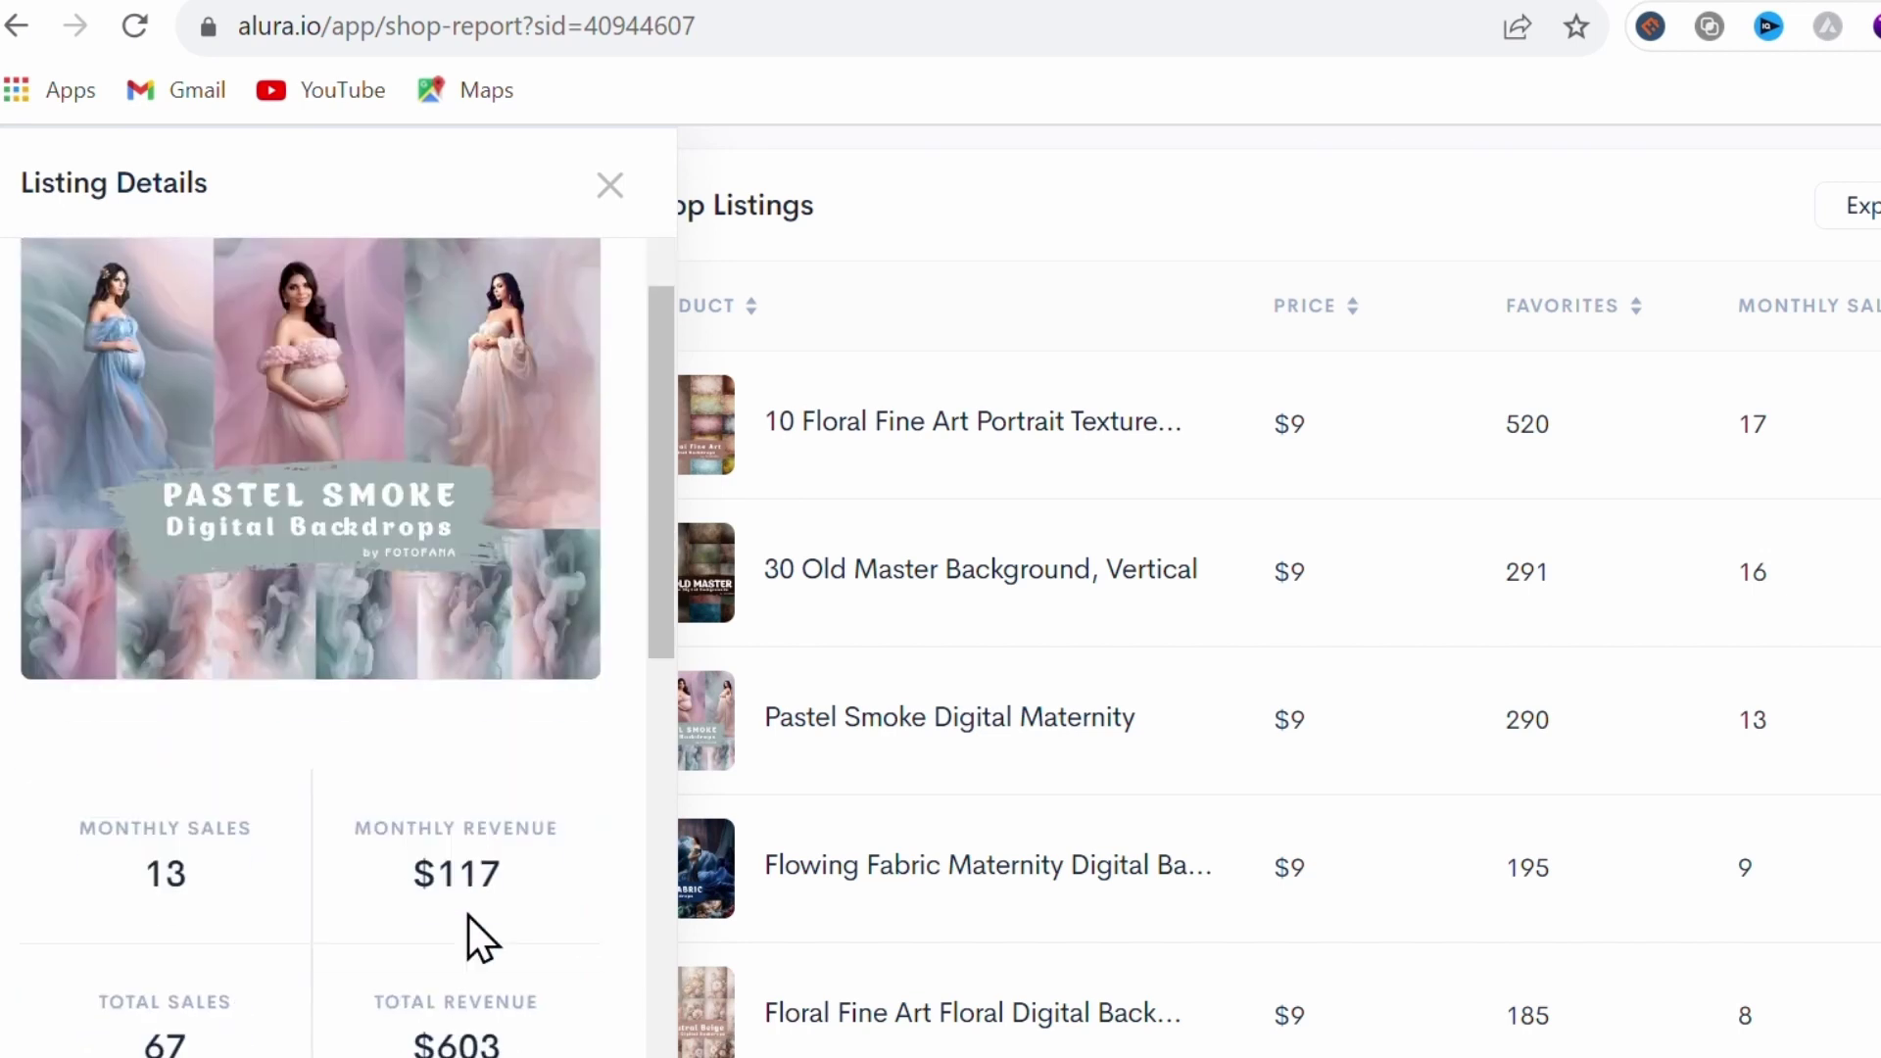
pyautogui.scroll(-4, 468, 915)
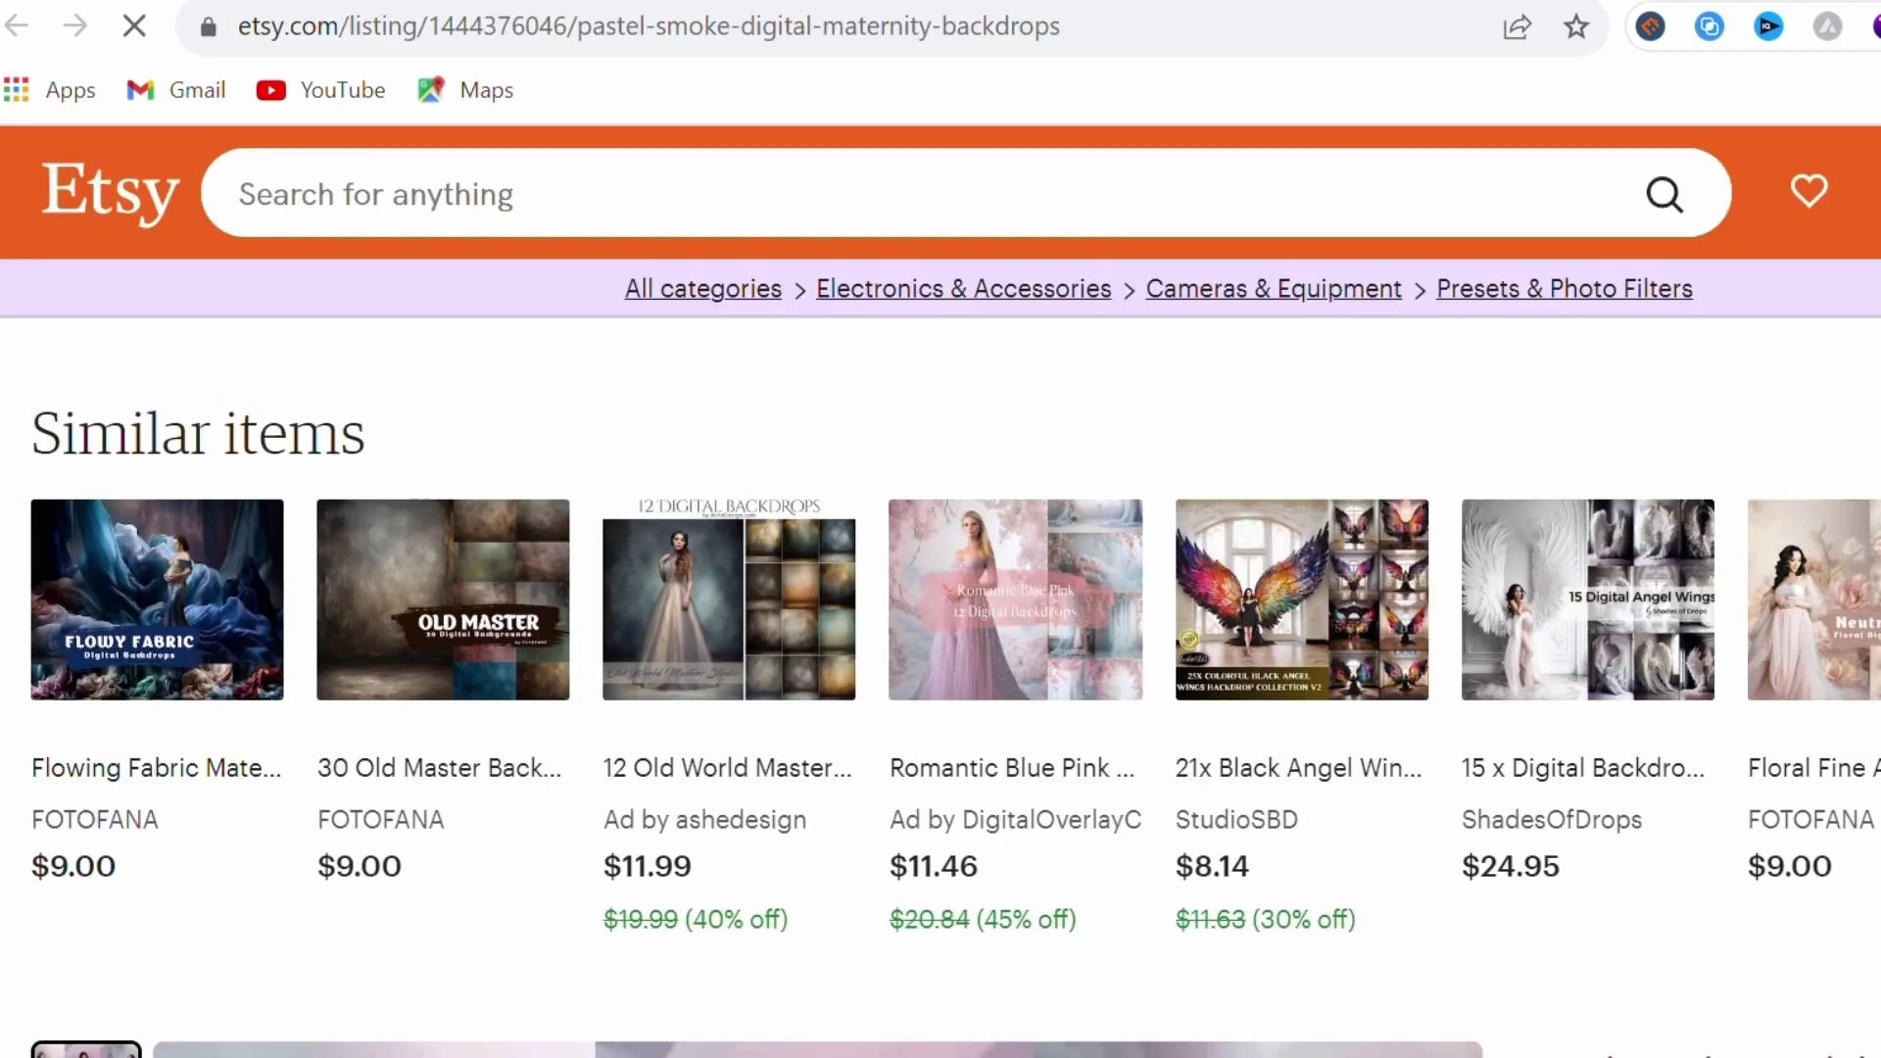
pyautogui.scroll(-10, 941, 607)
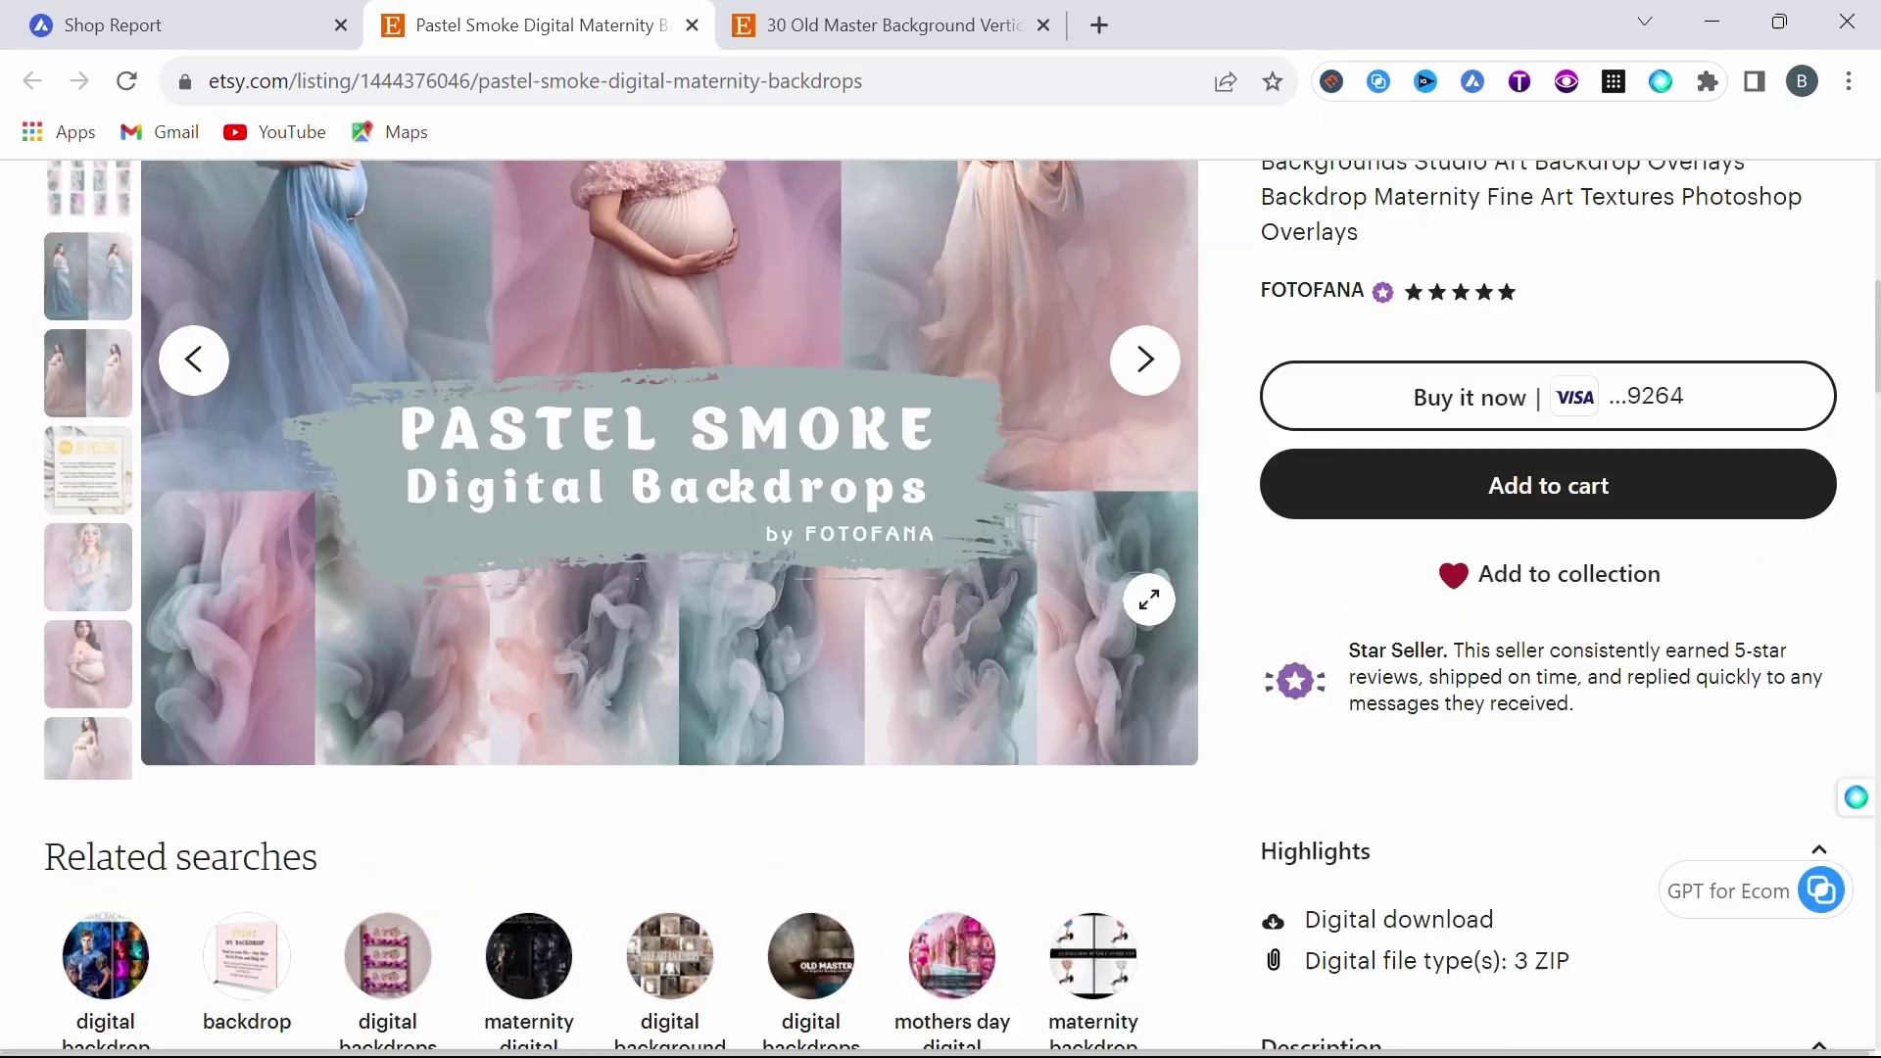
pyautogui.press('super+shift+s')
pyautogui.moveTo(1041, 497); pyautogui.dragTo(1188, 761)
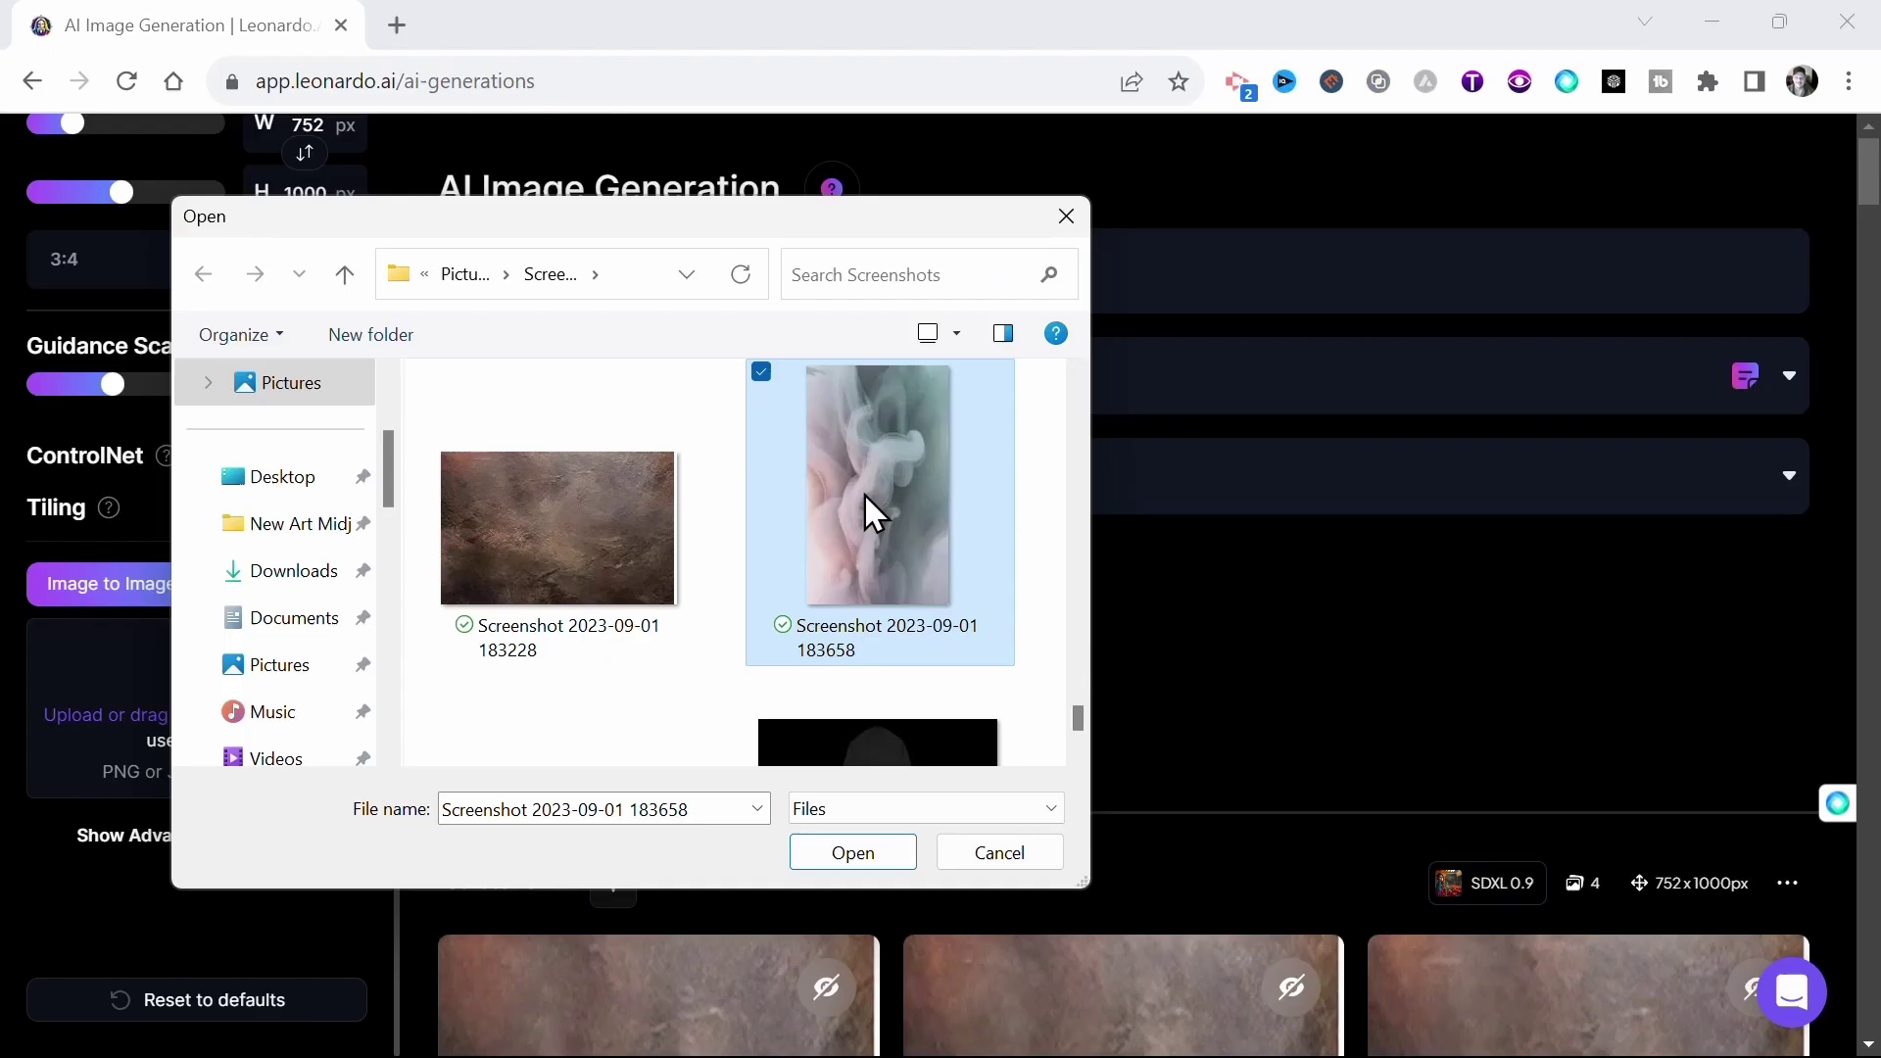
pyautogui.doubleClick(865, 512)
# Replace the prompt with 'smoke' and generate a first pair of images from the smoke reference.
pyautogui.scroll(-3, 289, 627)
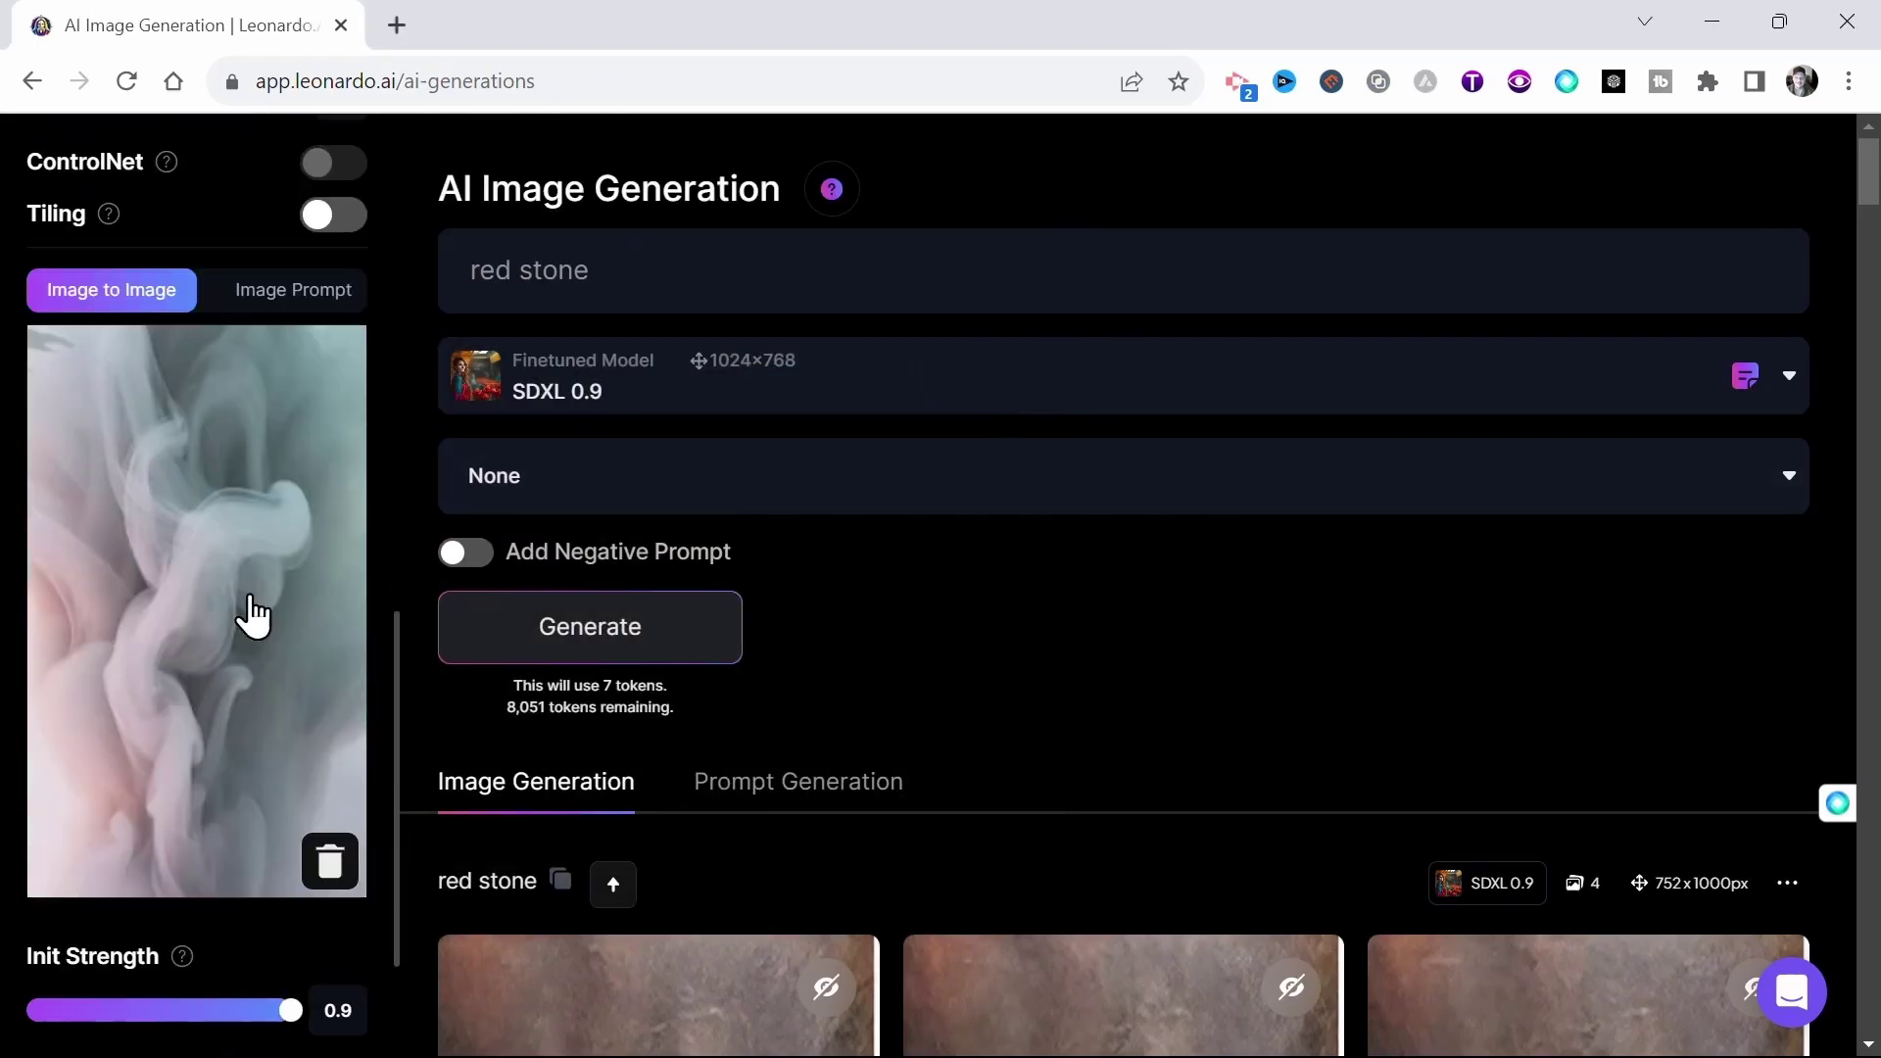
pyautogui.moveTo(623, 273); pyautogui.dragTo(480, 280)
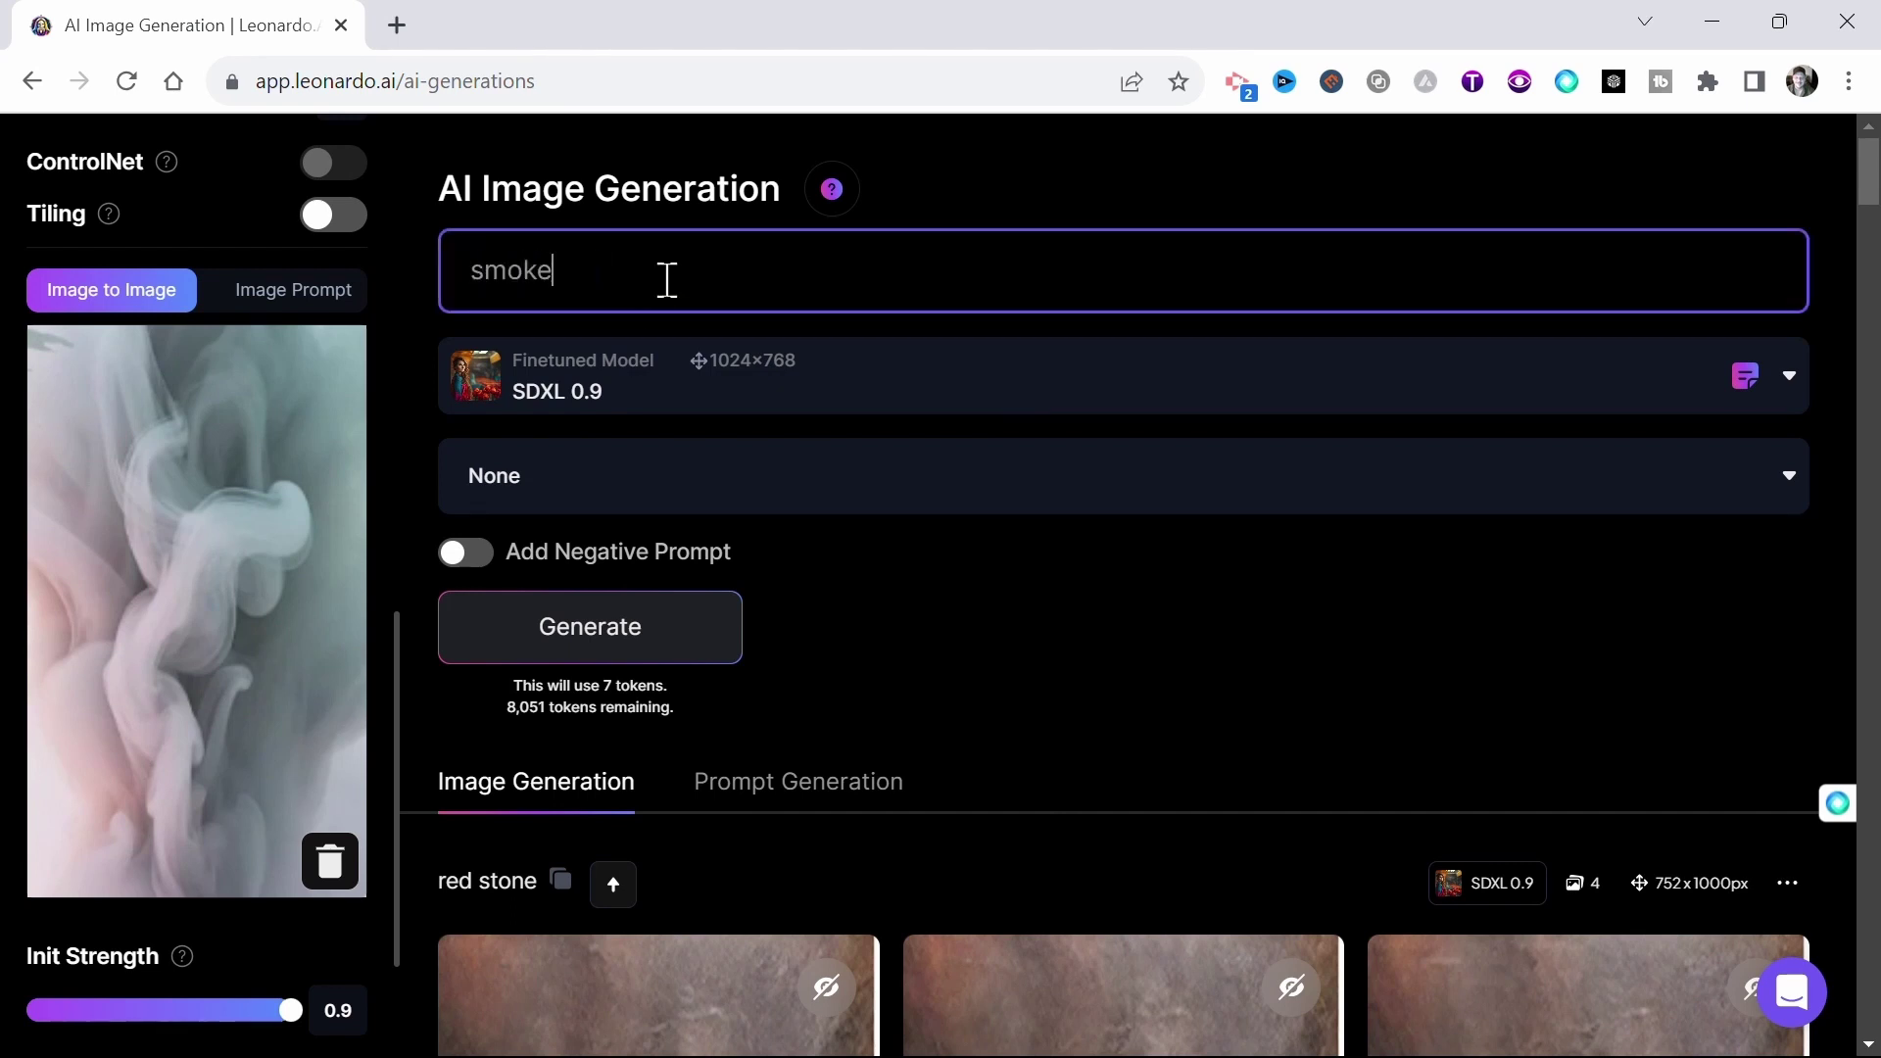
pyautogui.click(650, 637)
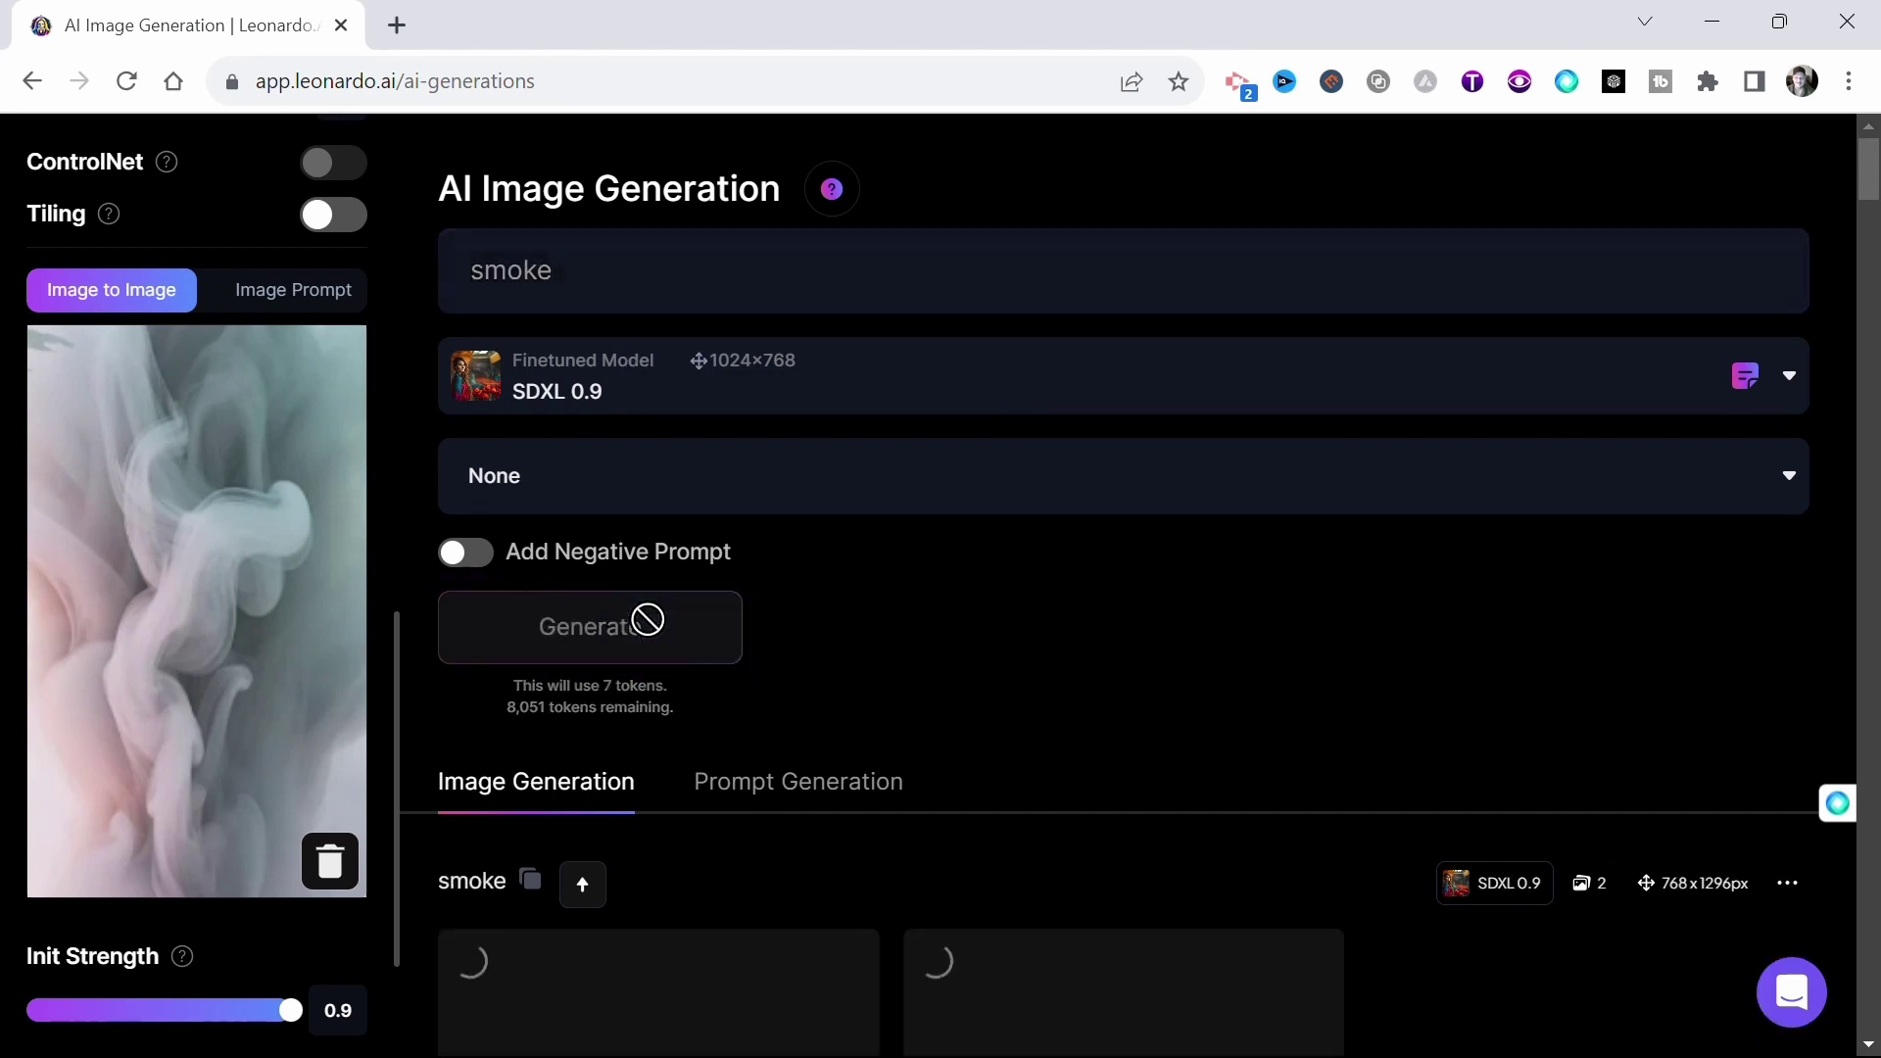
pyautogui.scroll(-8, 1214, 646)
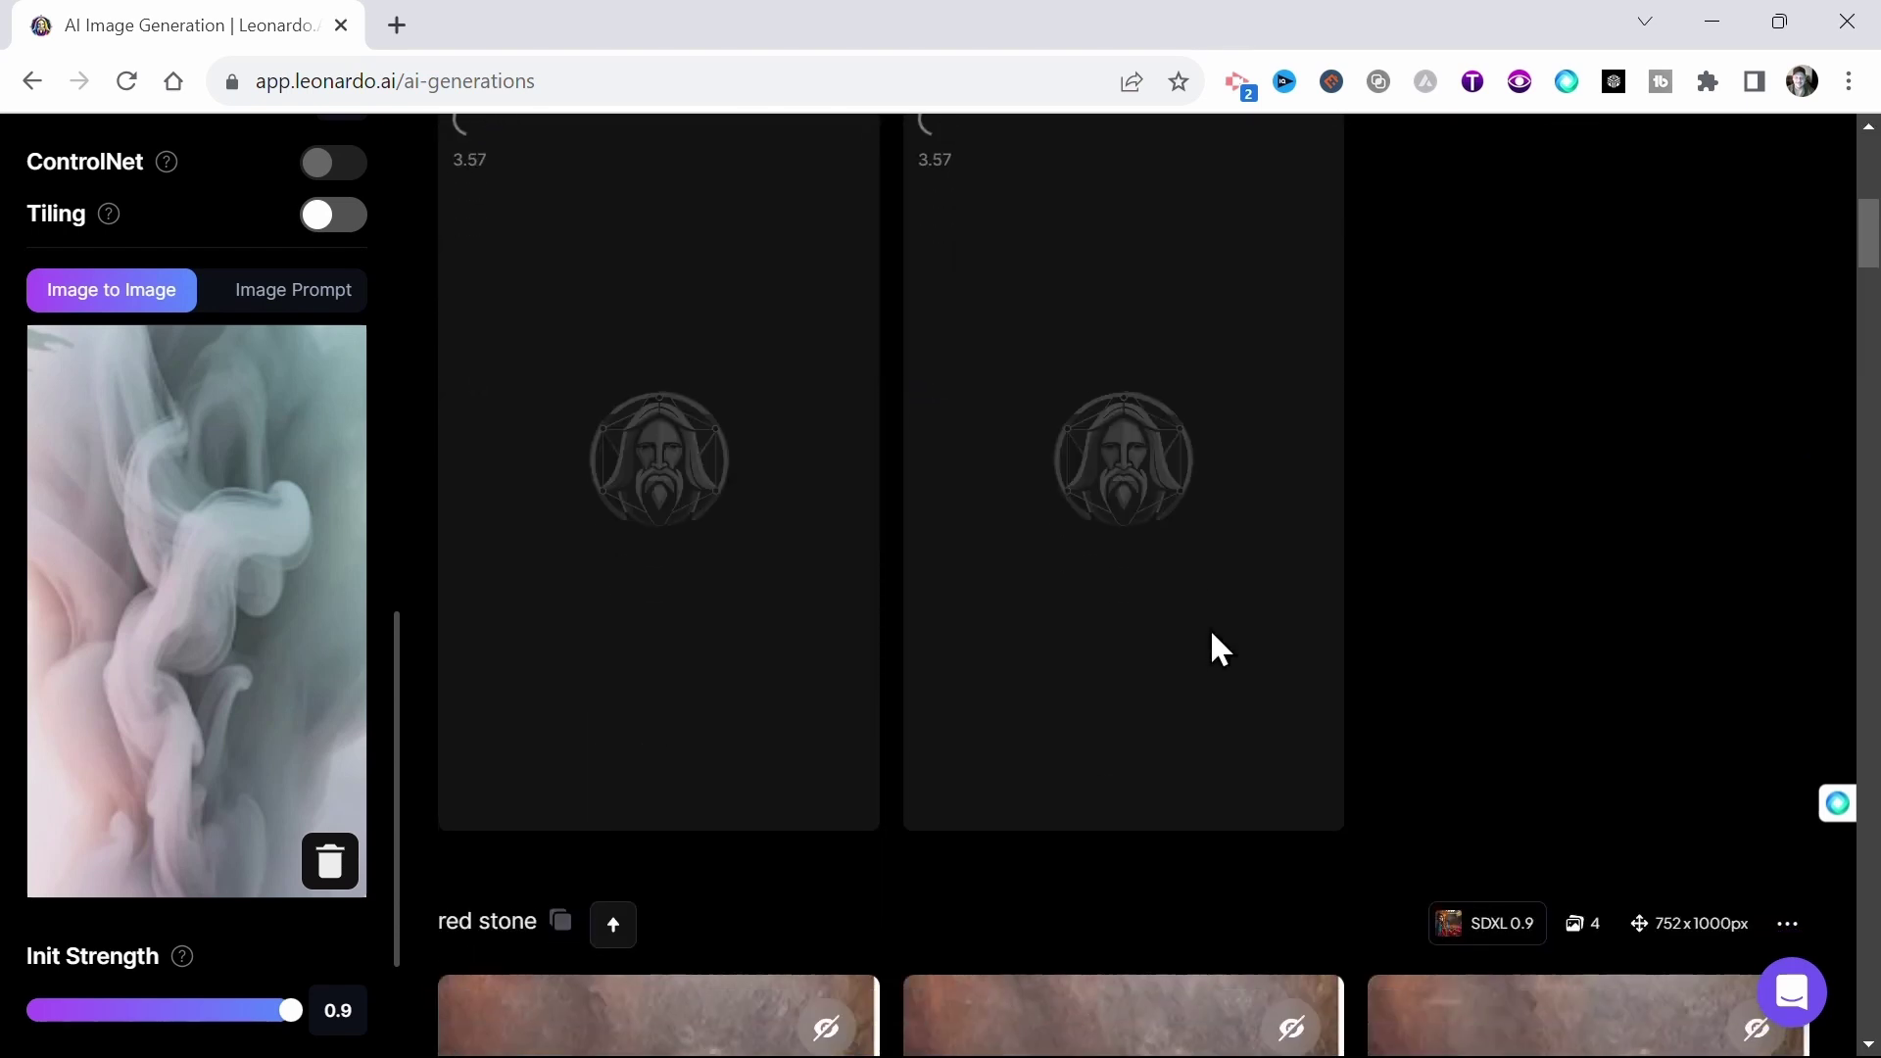
pyautogui.scroll(1, 882, 839)
pyautogui.scroll(6, 257, 740)
pyautogui.scroll(-8, 268, 796)
pyautogui.scroll(2, 269, 795)
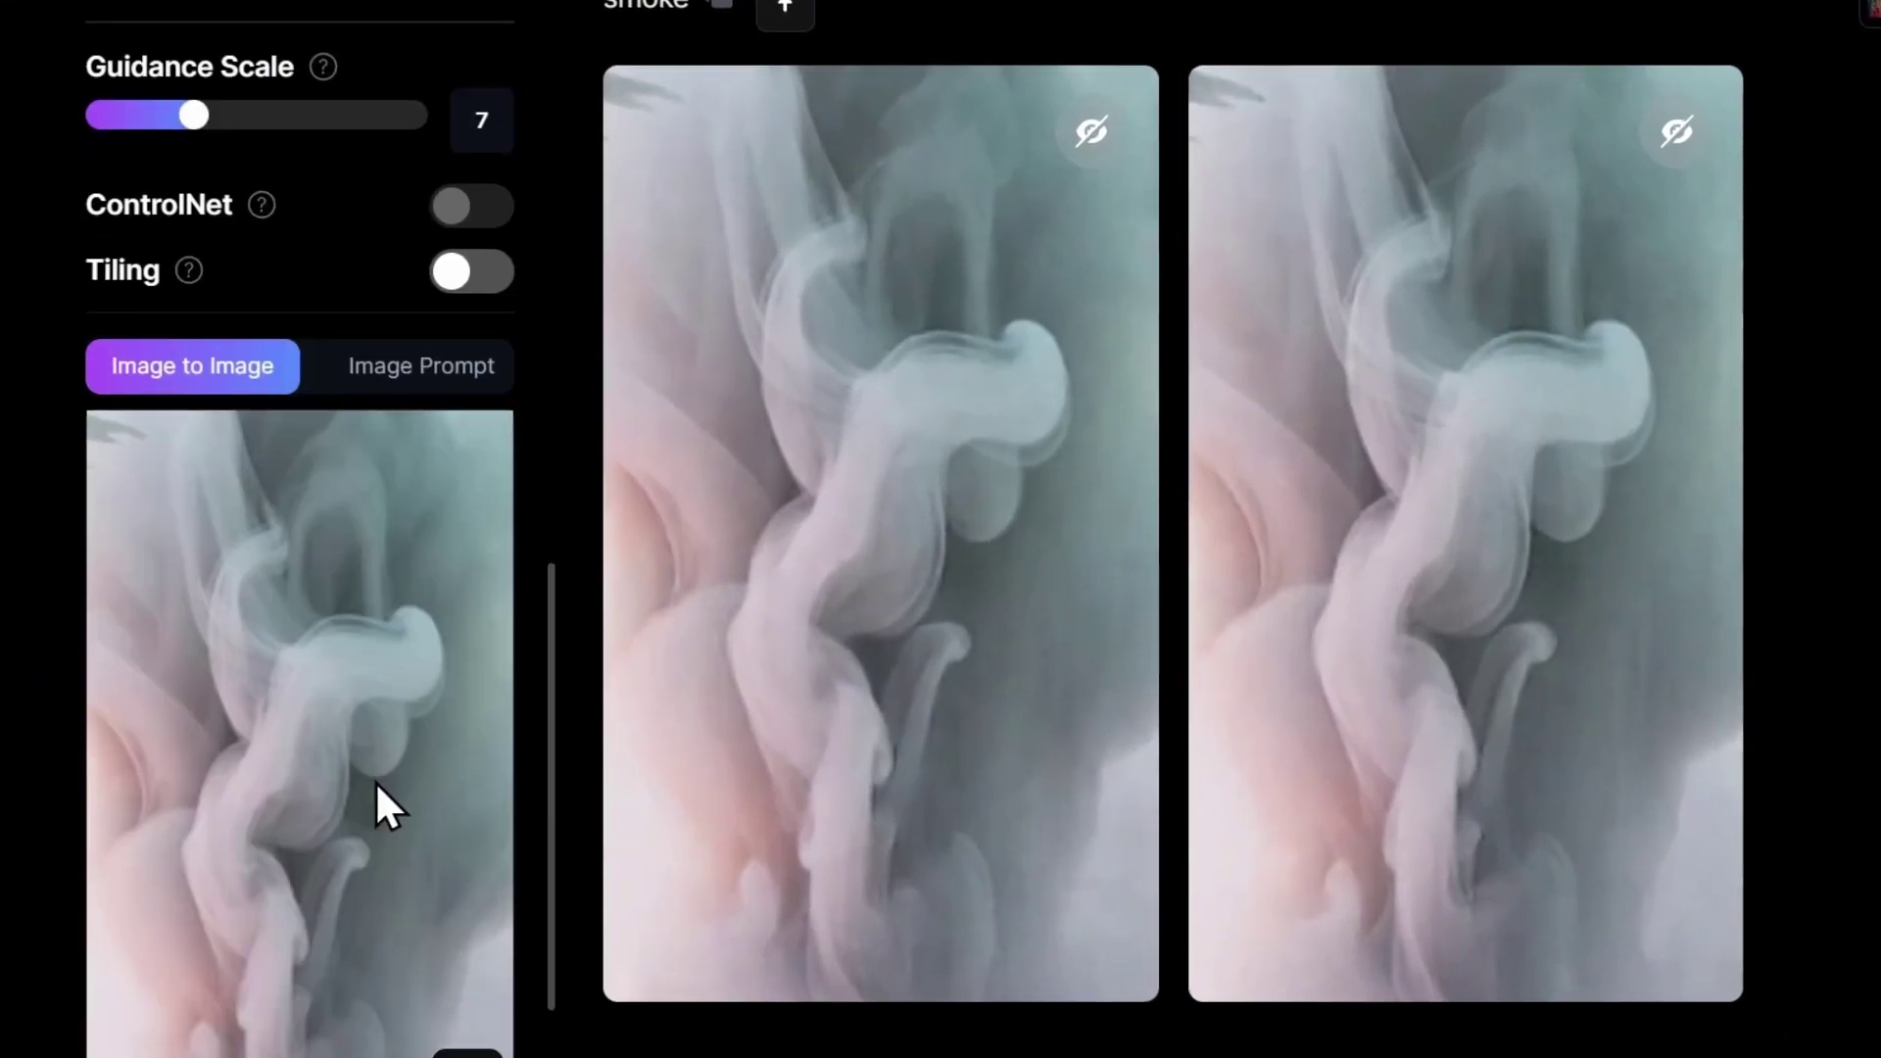
pyautogui.scroll(-1, 300, 588)
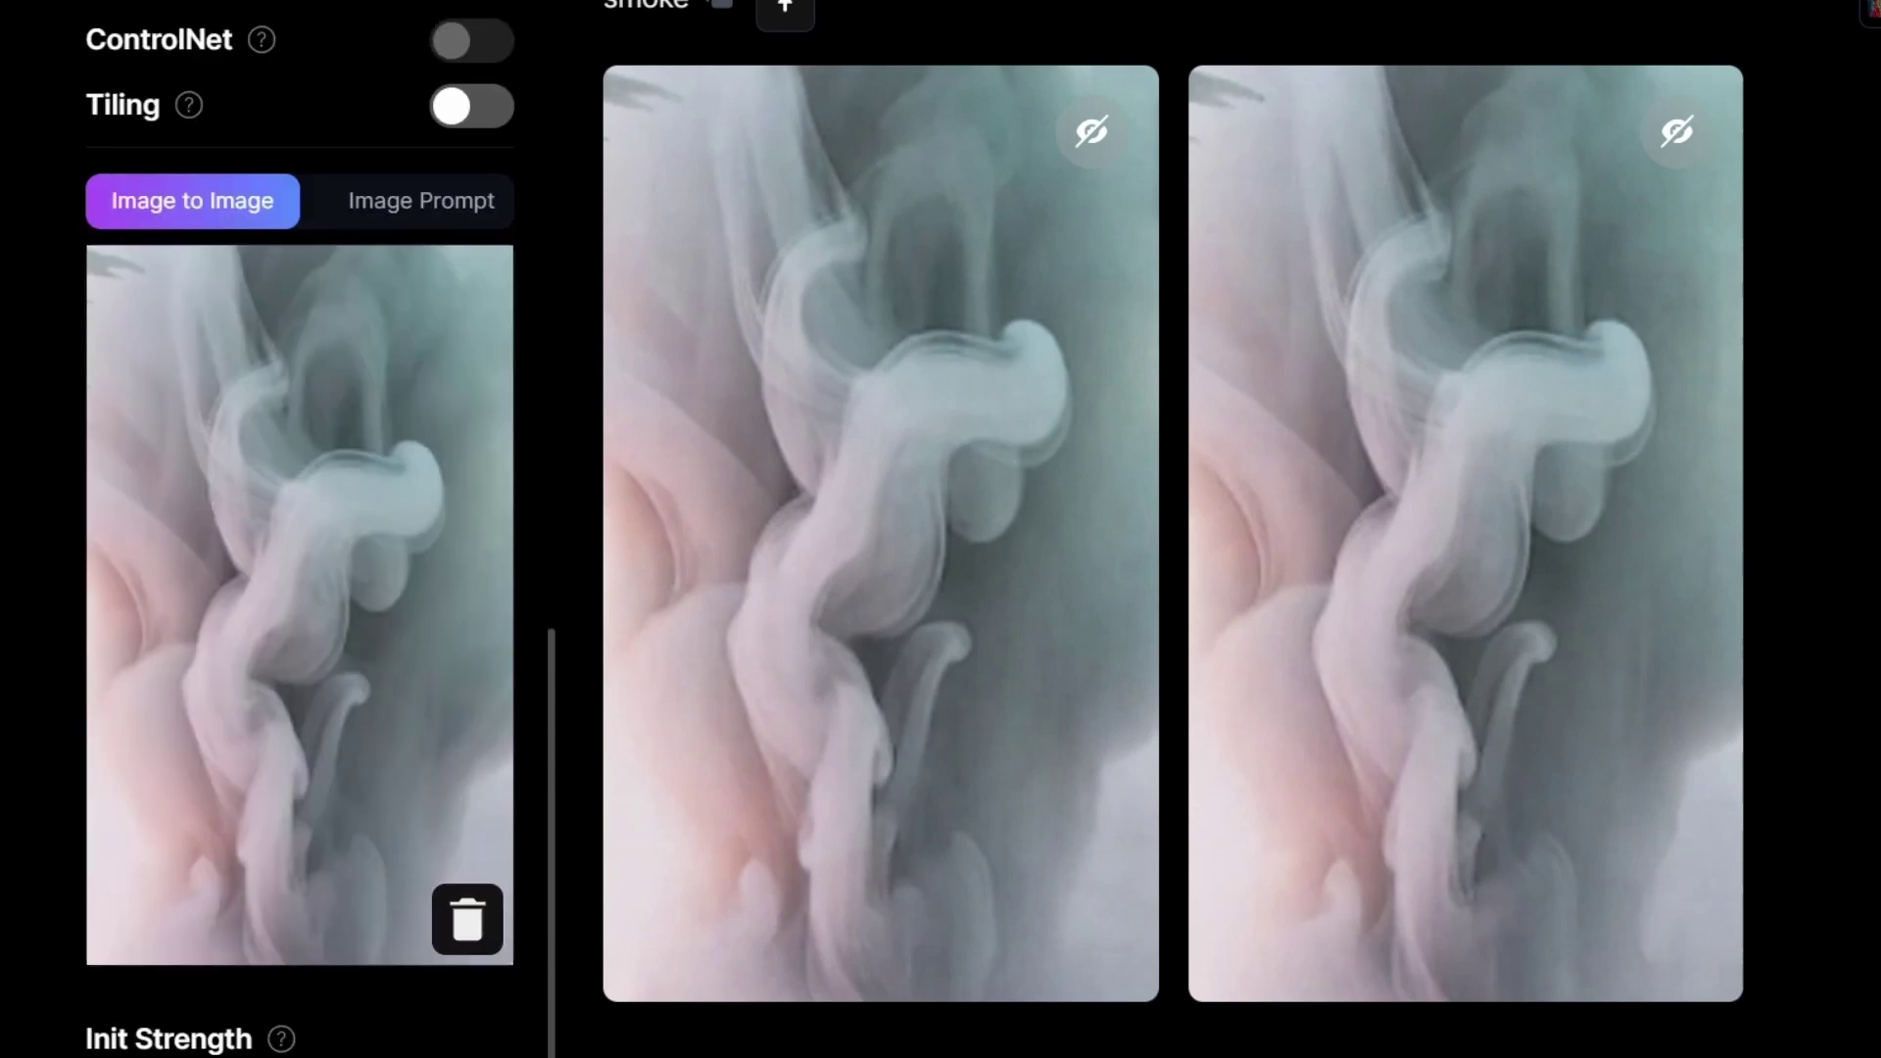
# Lower Init Strength to 0.59 and generate another pair of smoke images.
pyautogui.moveTo(767, 749)
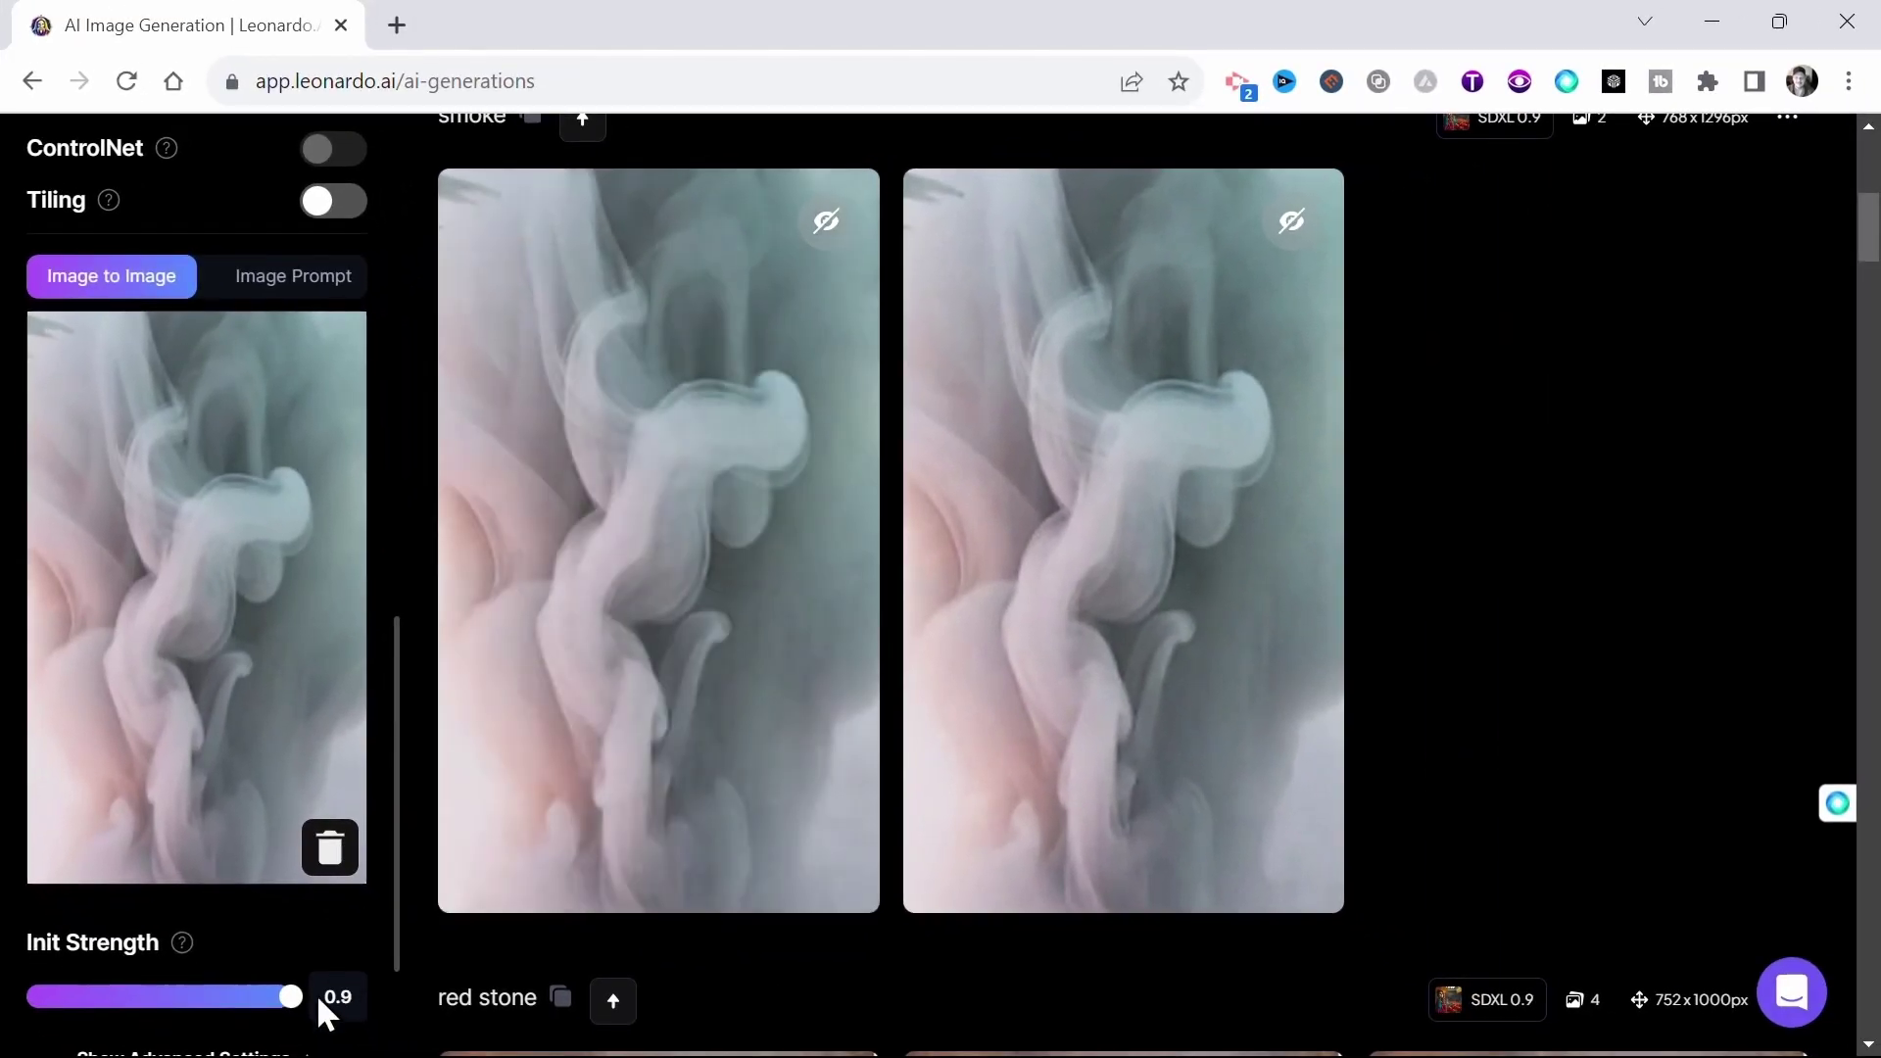
pyautogui.moveTo(323, 1008); pyautogui.dragTo(239, 967)
pyautogui.scroll(1, 811, 427)
pyautogui.moveTo(811, 427)
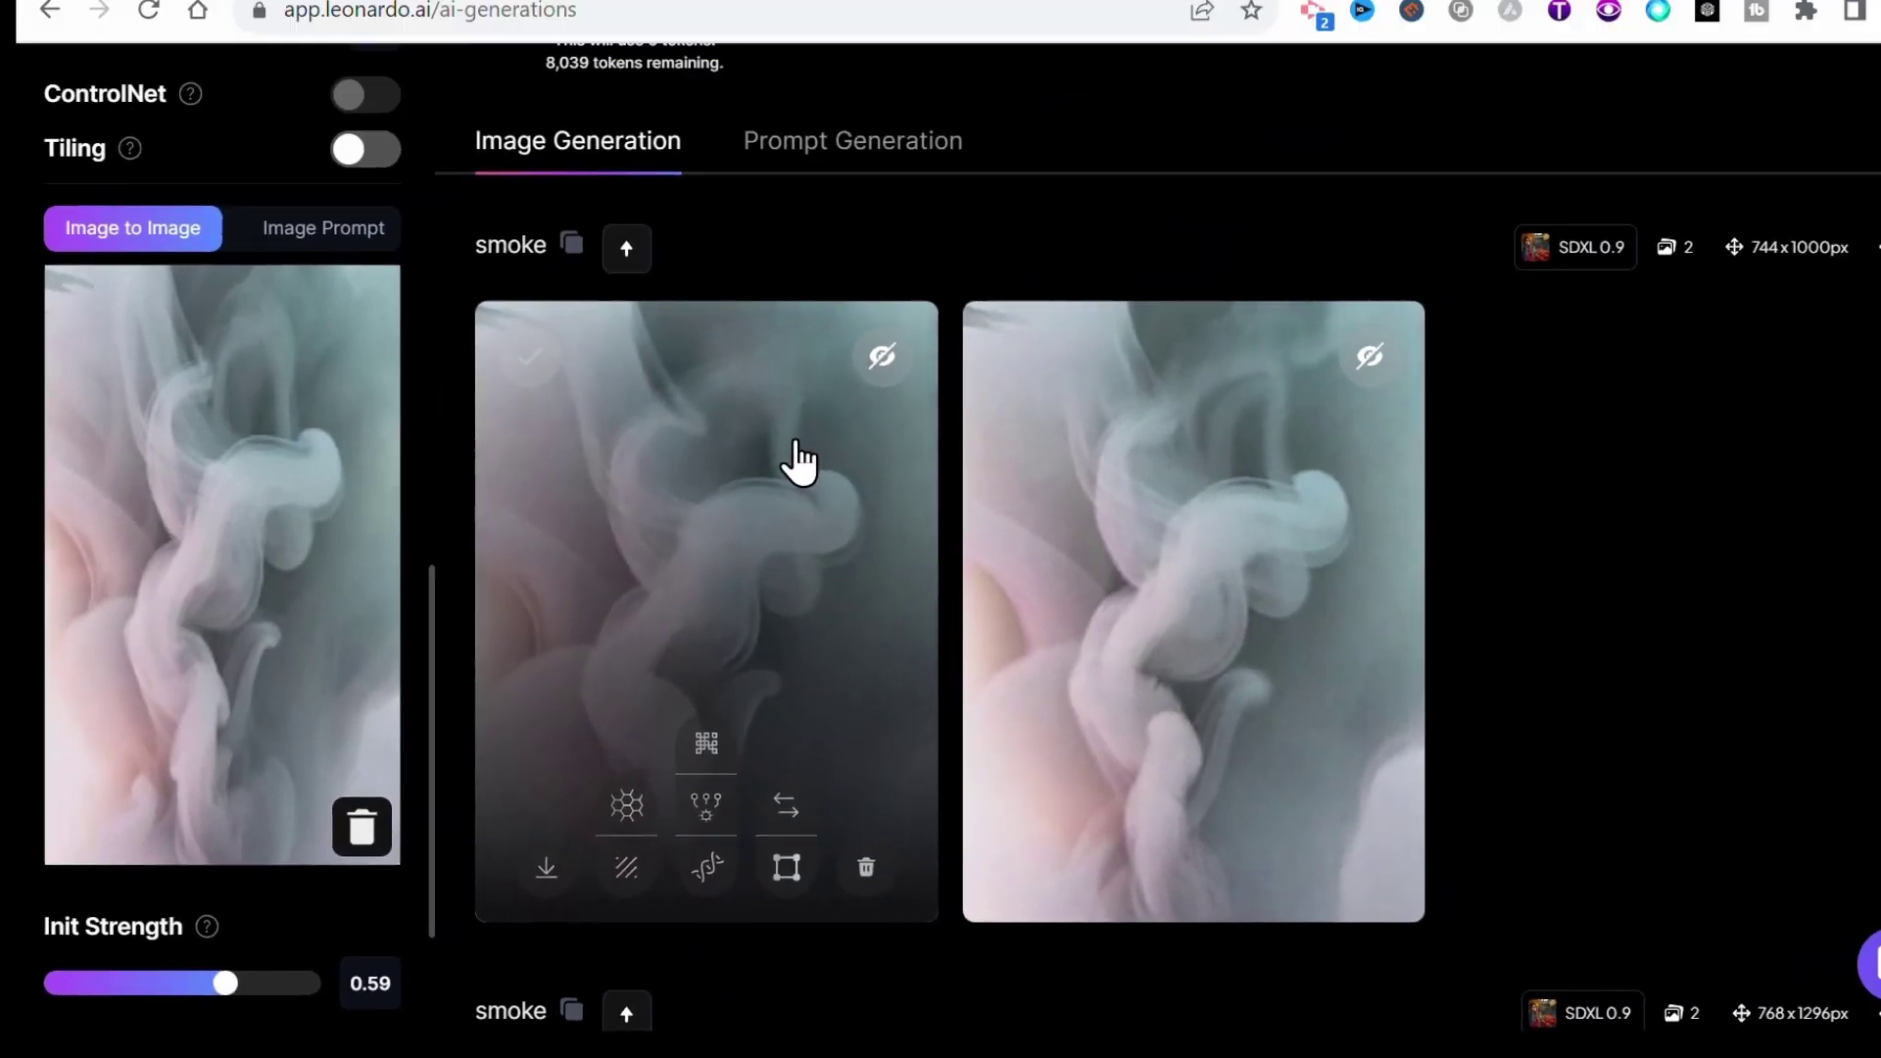
pyautogui.scroll(5, 774, 481)
pyautogui.click(588, 433)
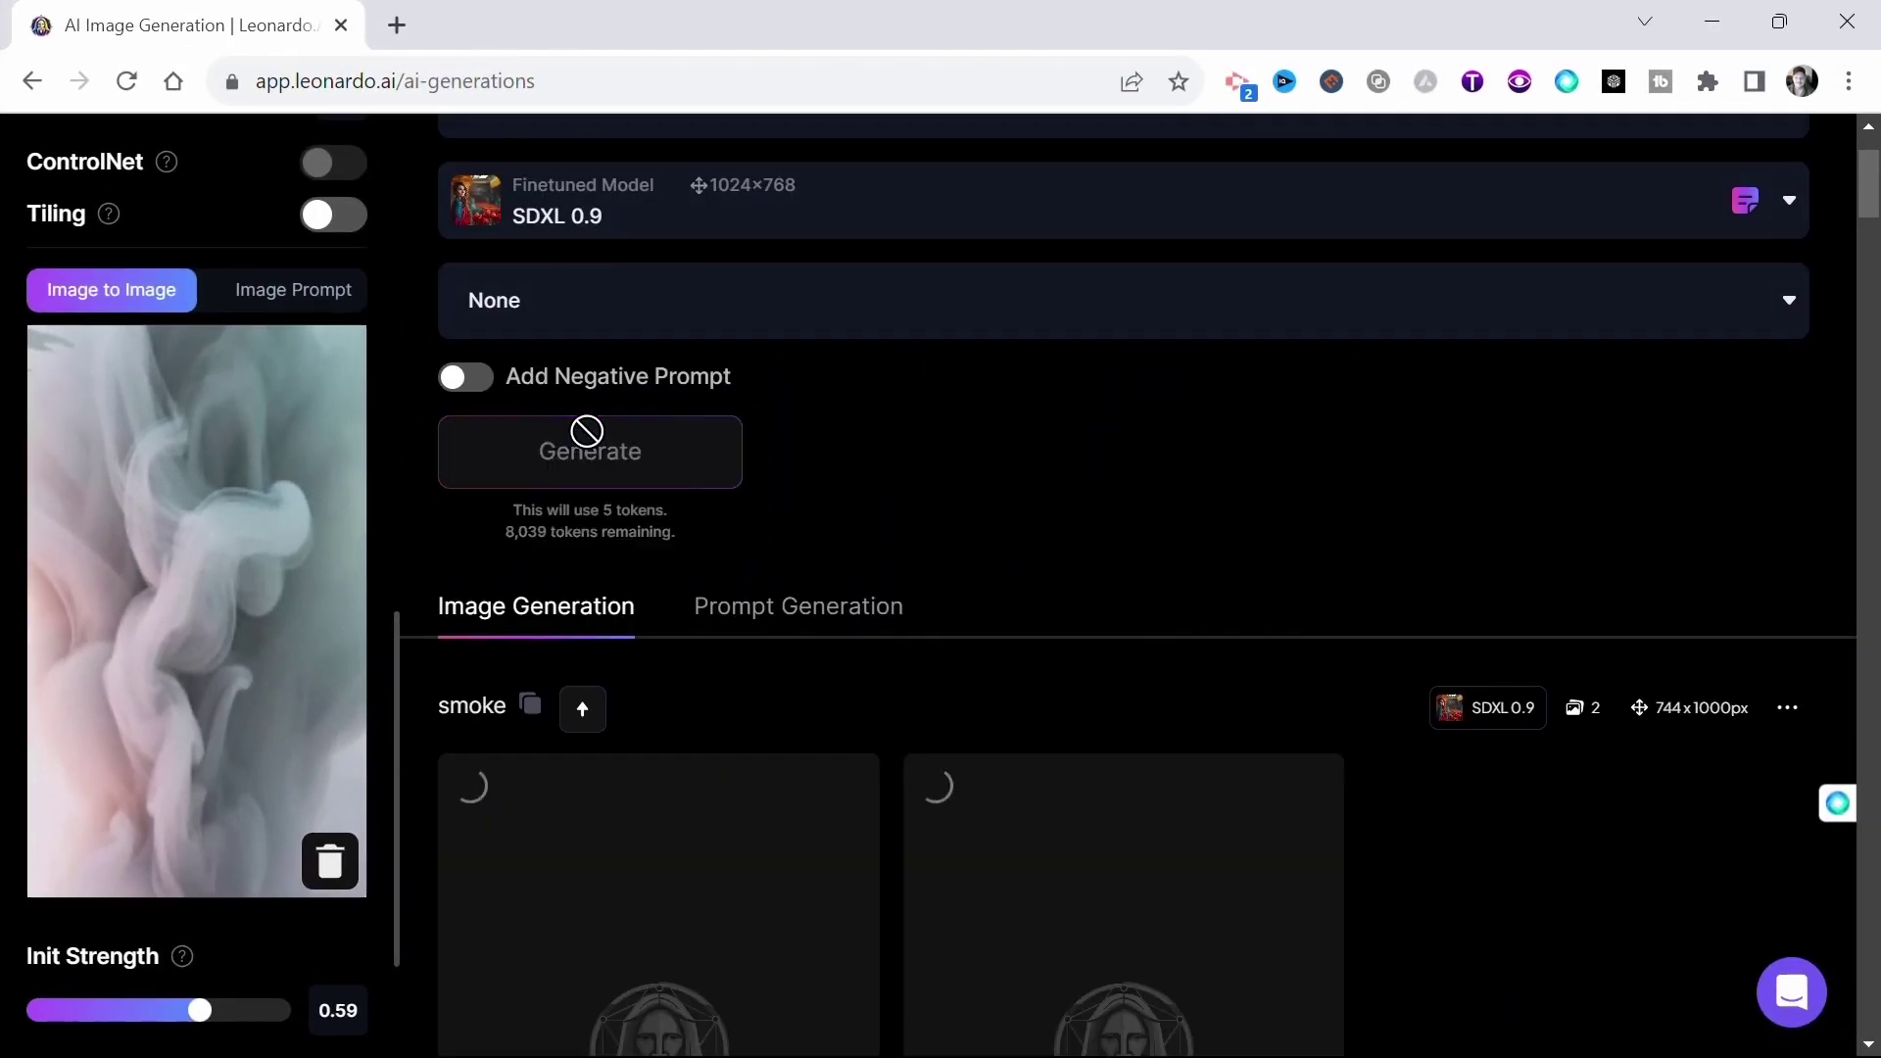
pyautogui.scroll(-5, 1352, 714)
pyautogui.scroll(2, 1352, 714)
pyautogui.scroll(-1, 338, 877)
pyautogui.moveTo(749, 622)
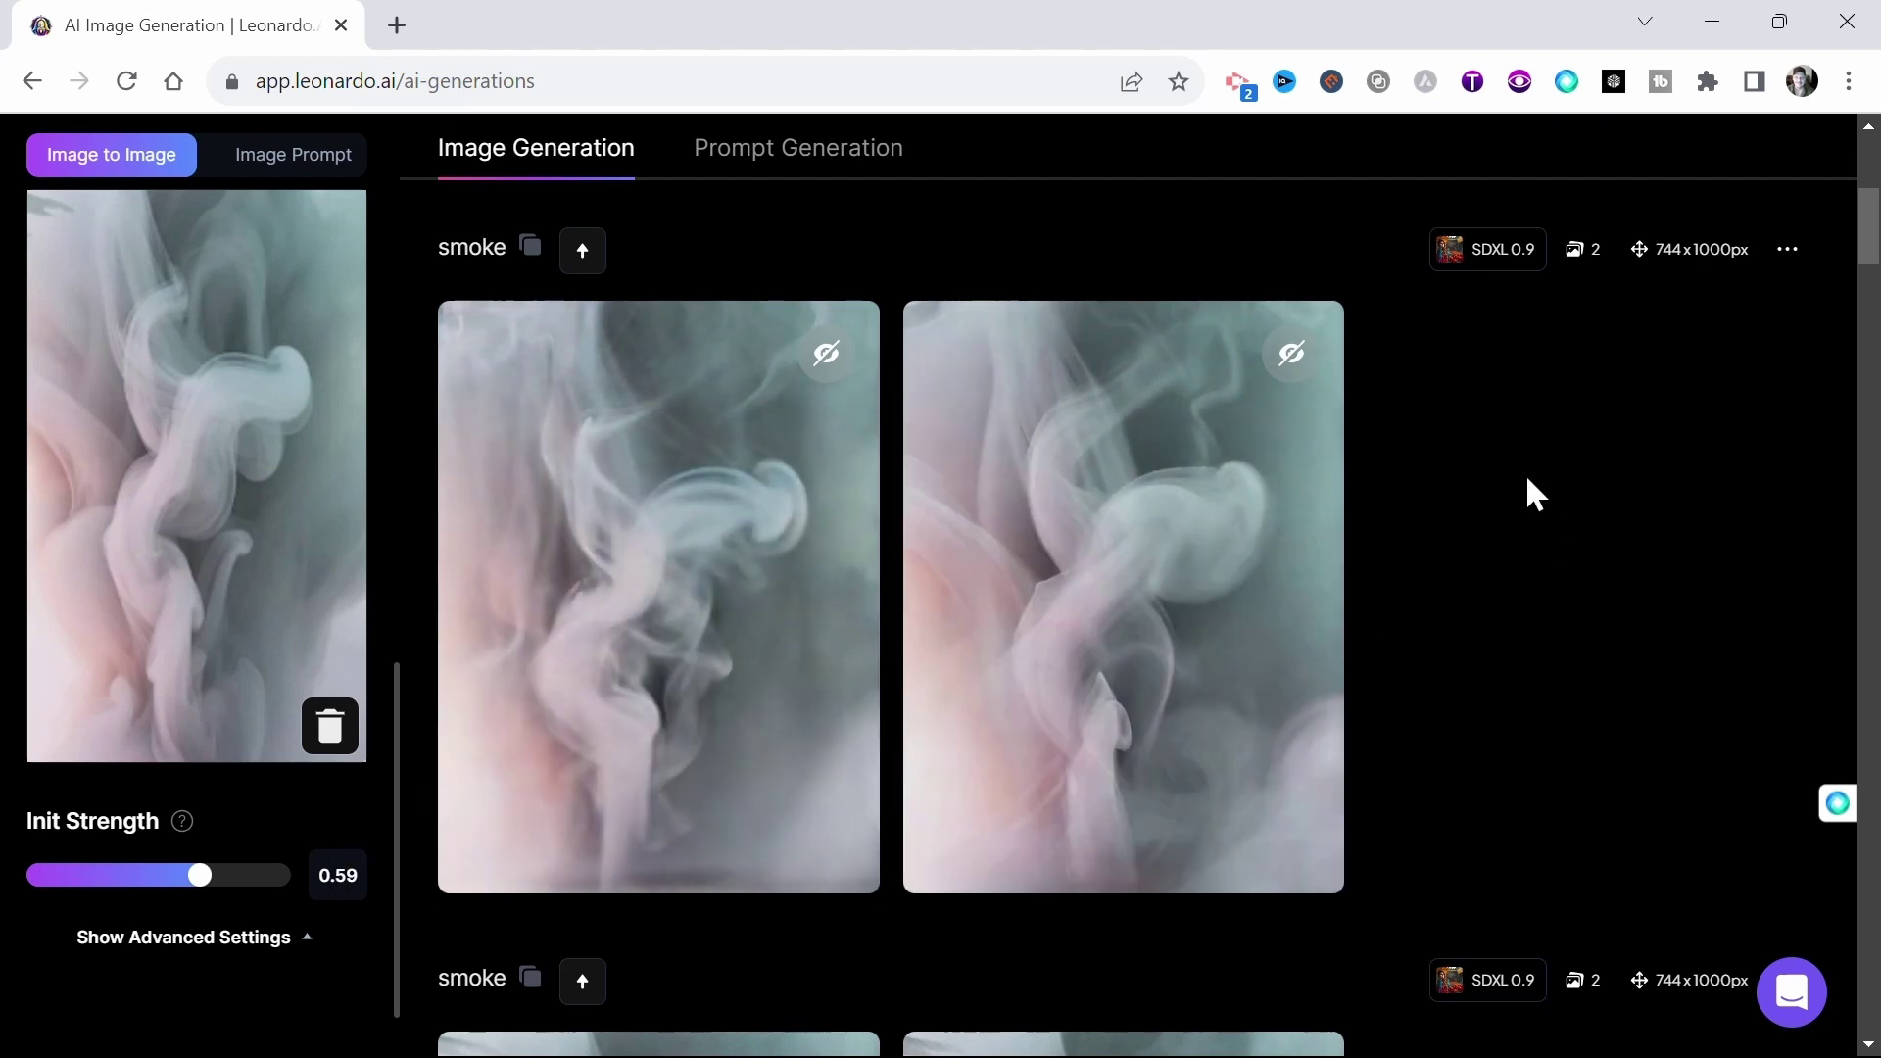
# Generate two 744×1000 'red smoke' images at Init Strength 0.45 and Guidance Scale 9.
pyautogui.moveTo(200, 875); pyautogui.dragTo(159, 875)
pyautogui.scroll(-1, 1749, 598)
pyautogui.moveTo(1272, 809)
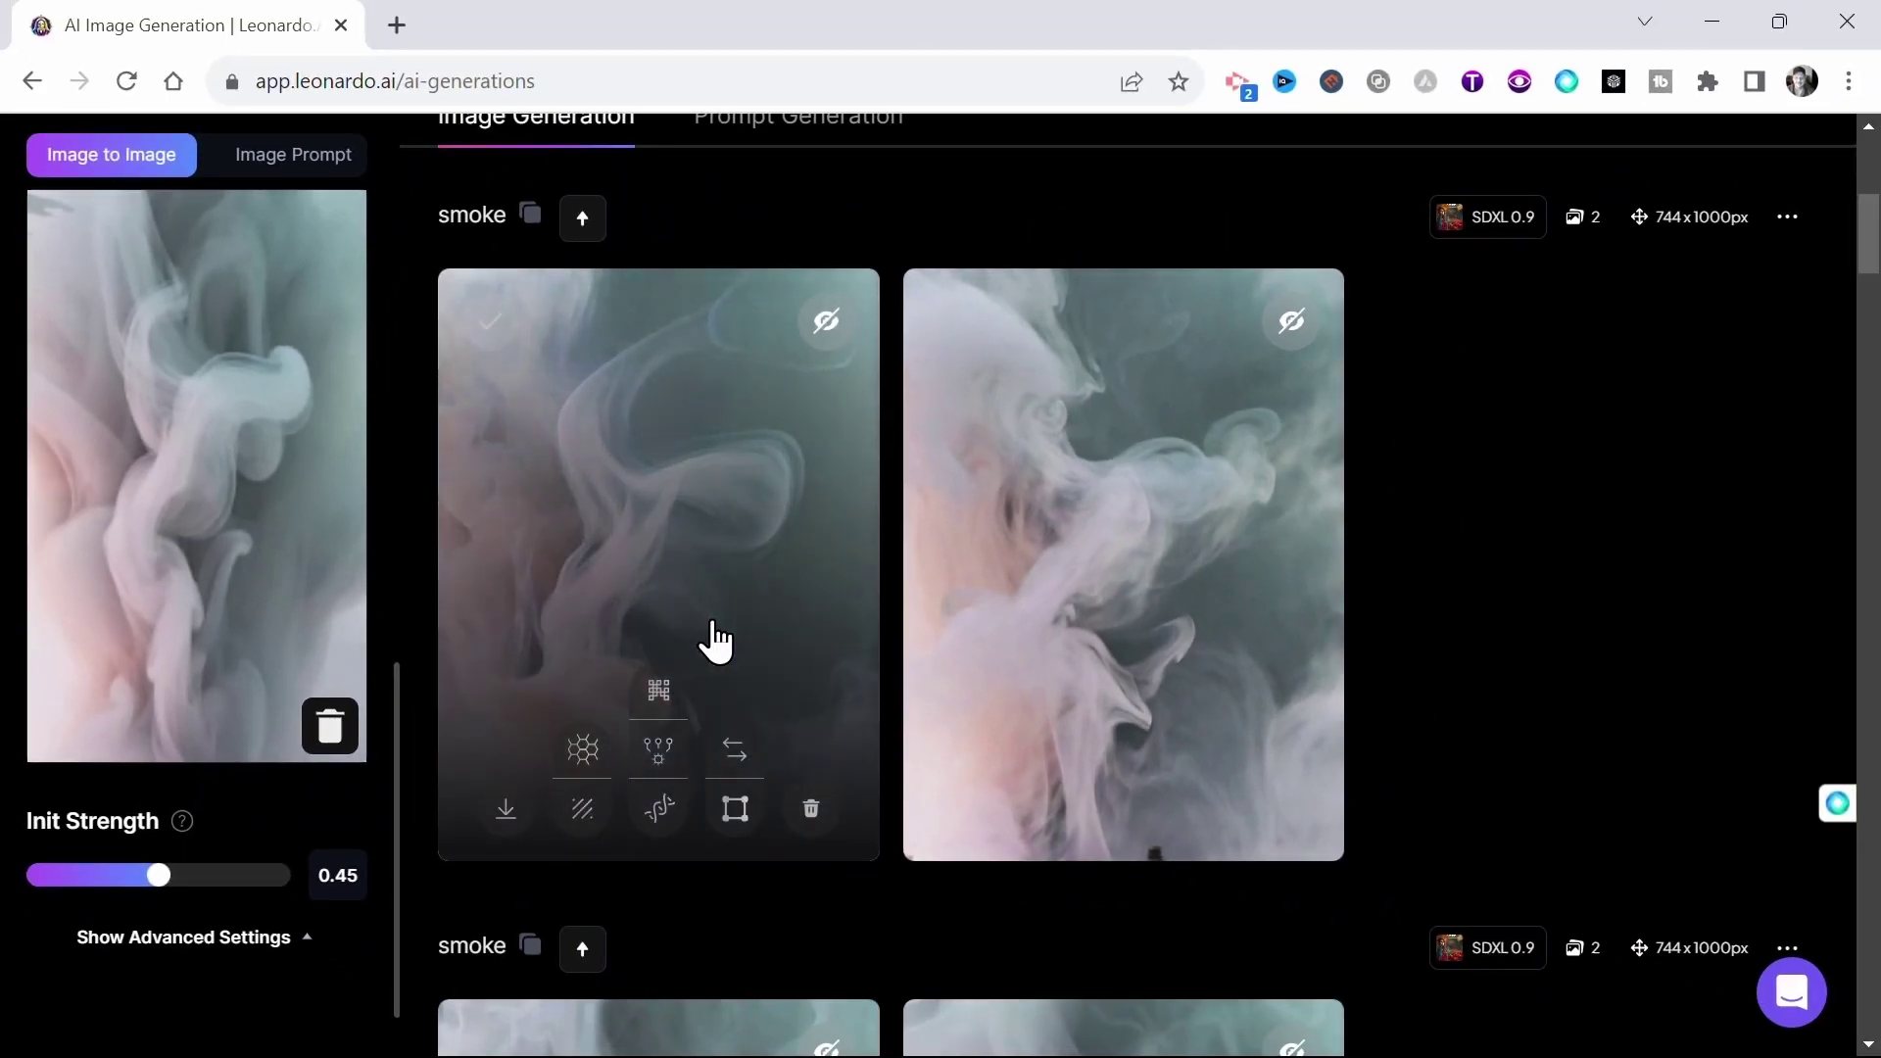
pyautogui.scroll(6, 711, 639)
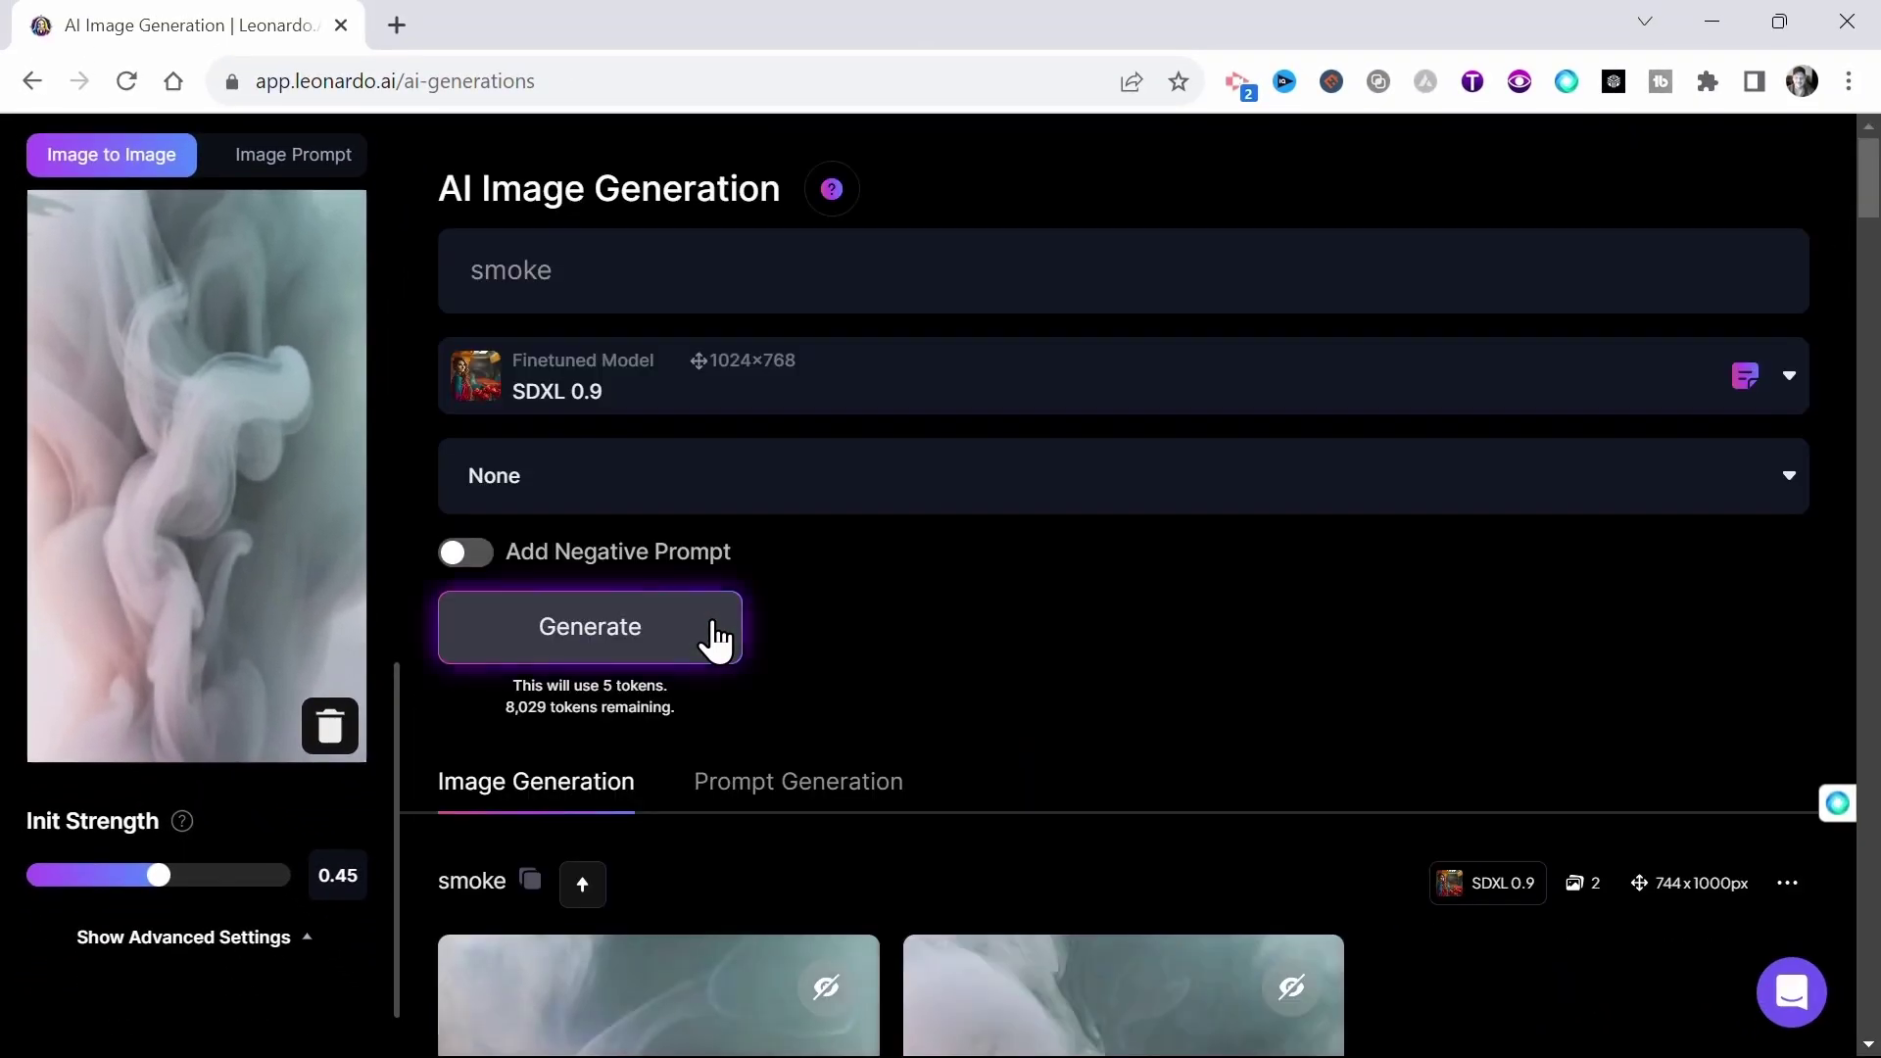
pyautogui.click(474, 274)
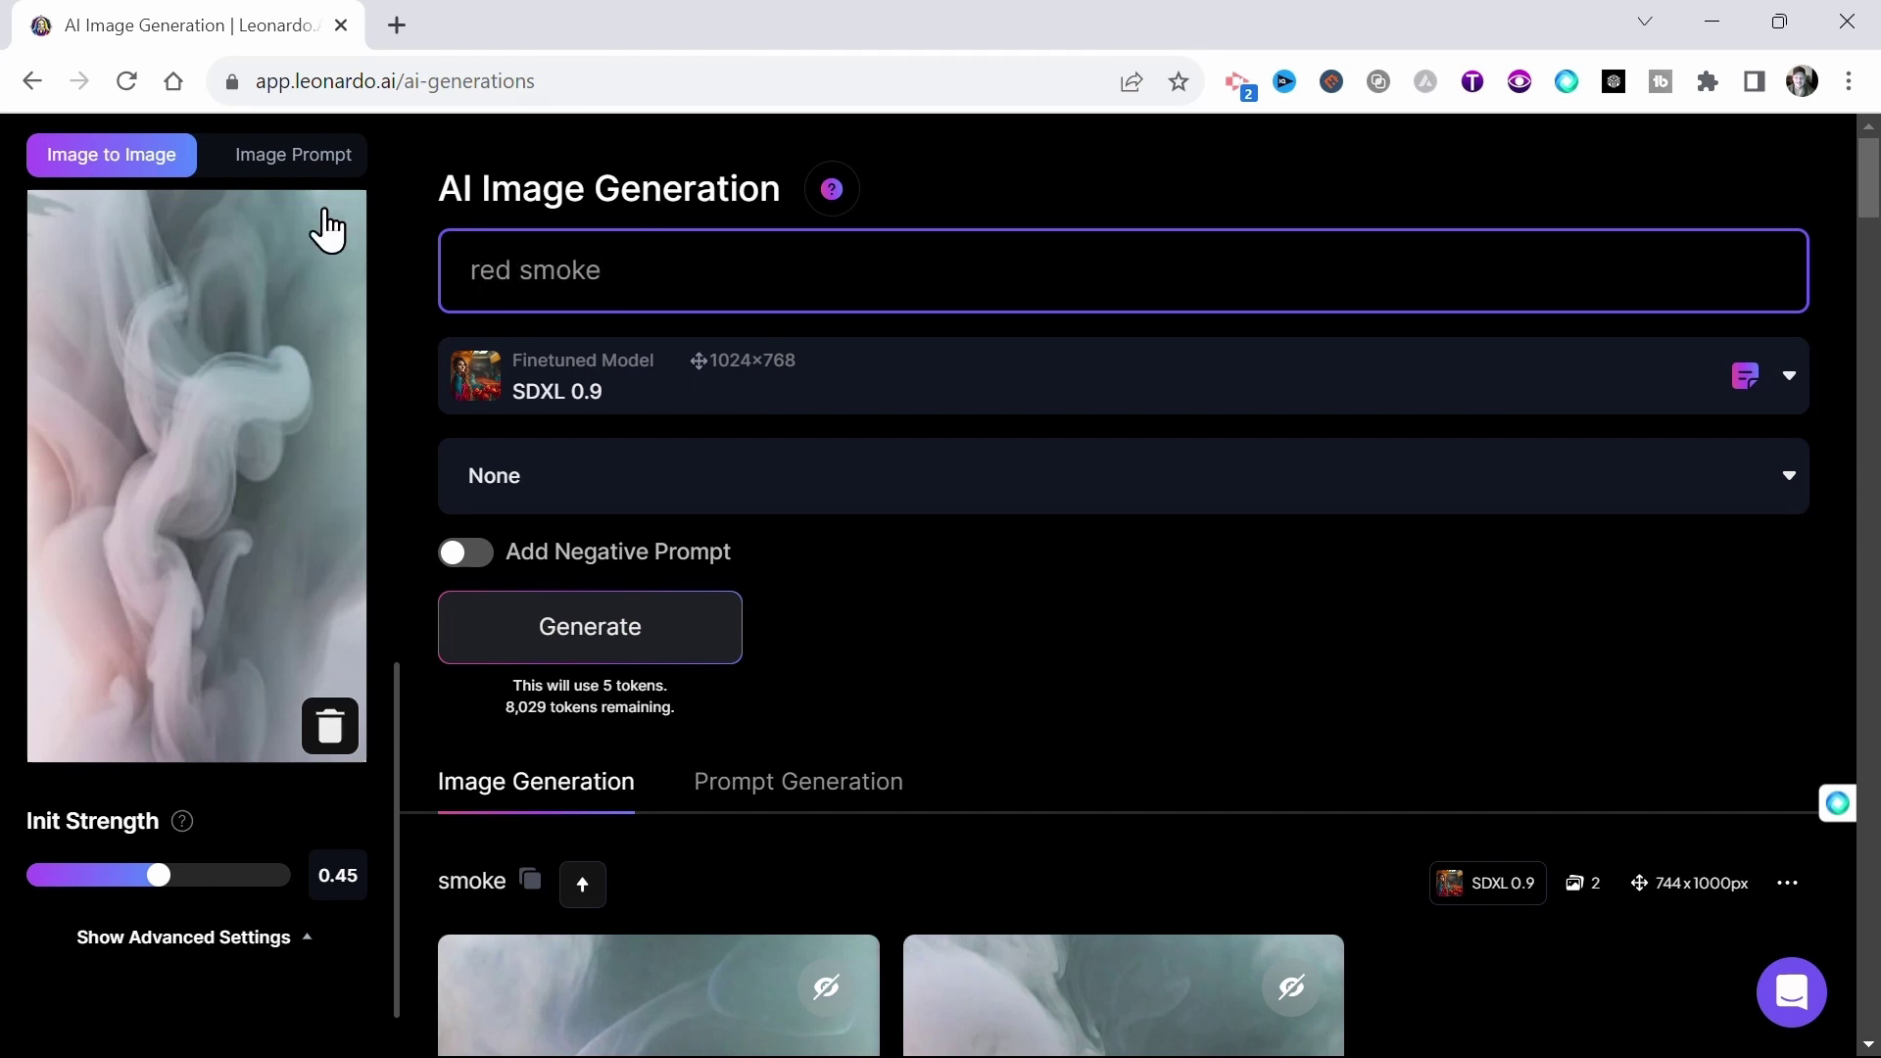
pyautogui.scroll(5, 324, 231)
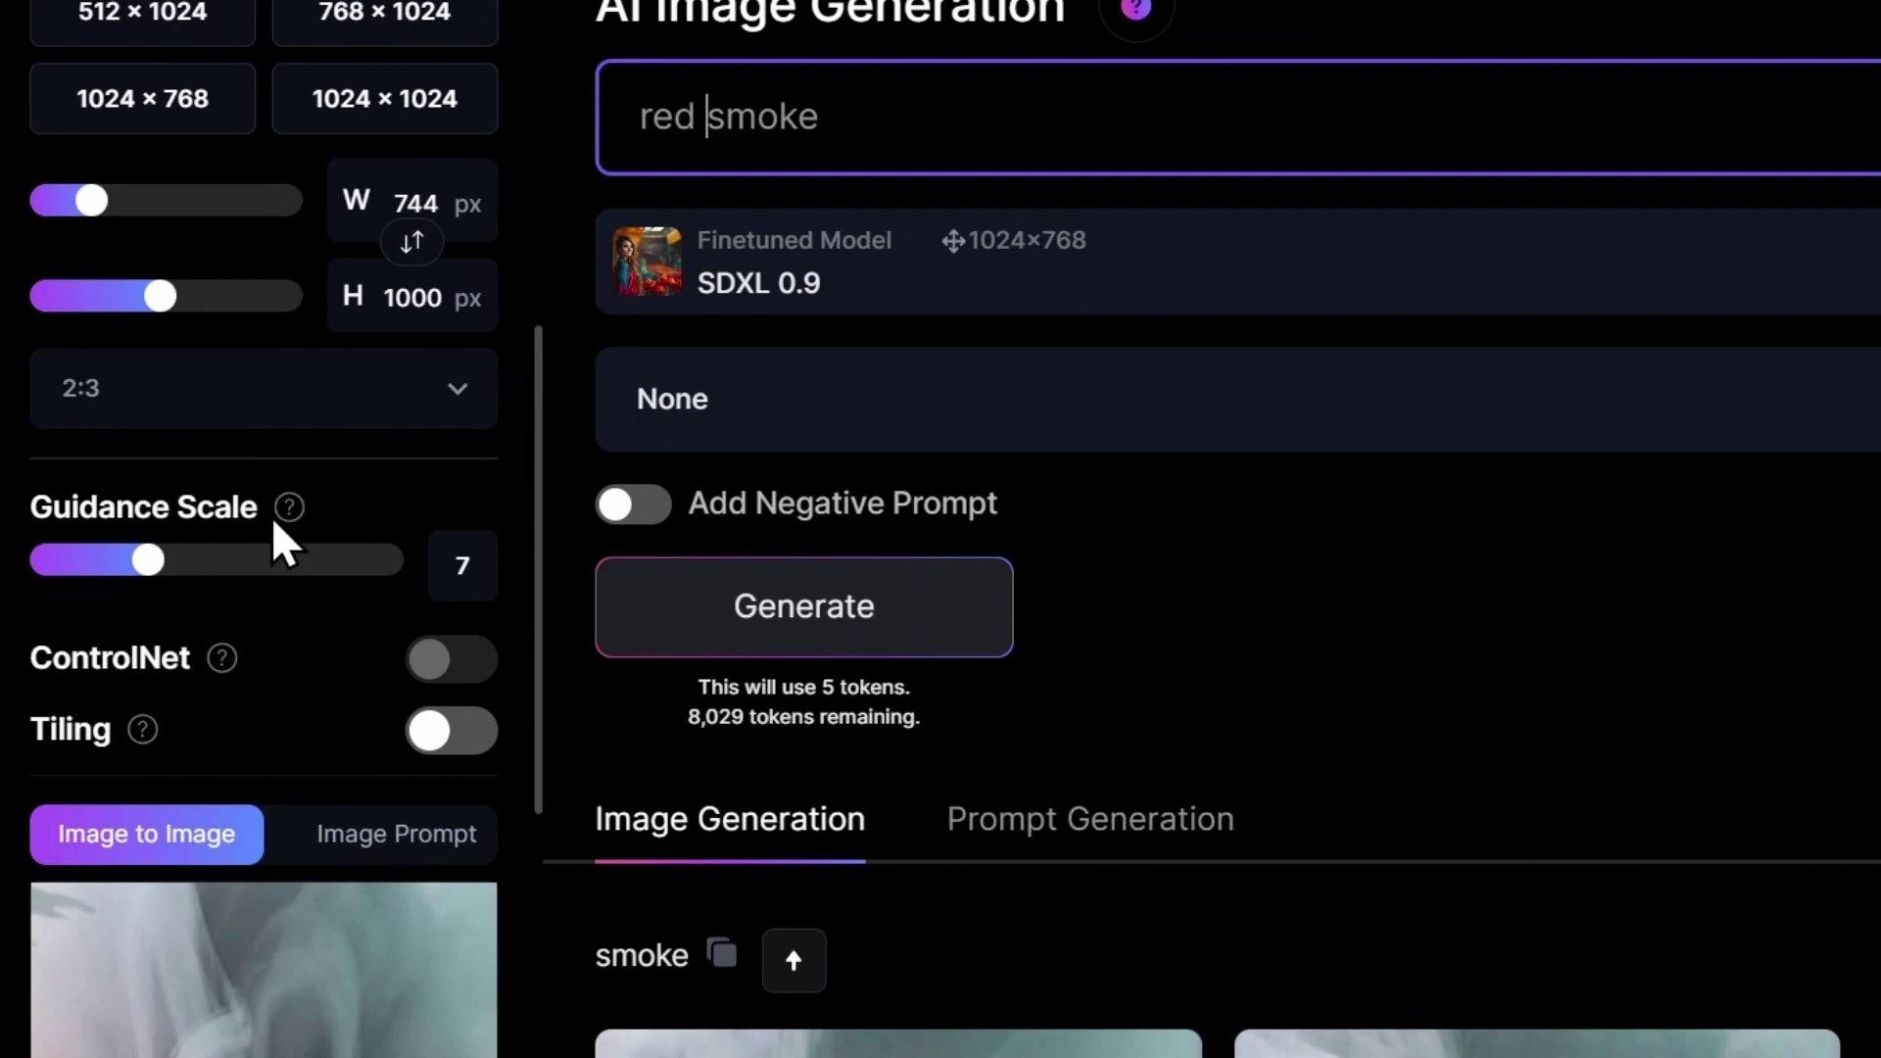
pyautogui.click(189, 567)
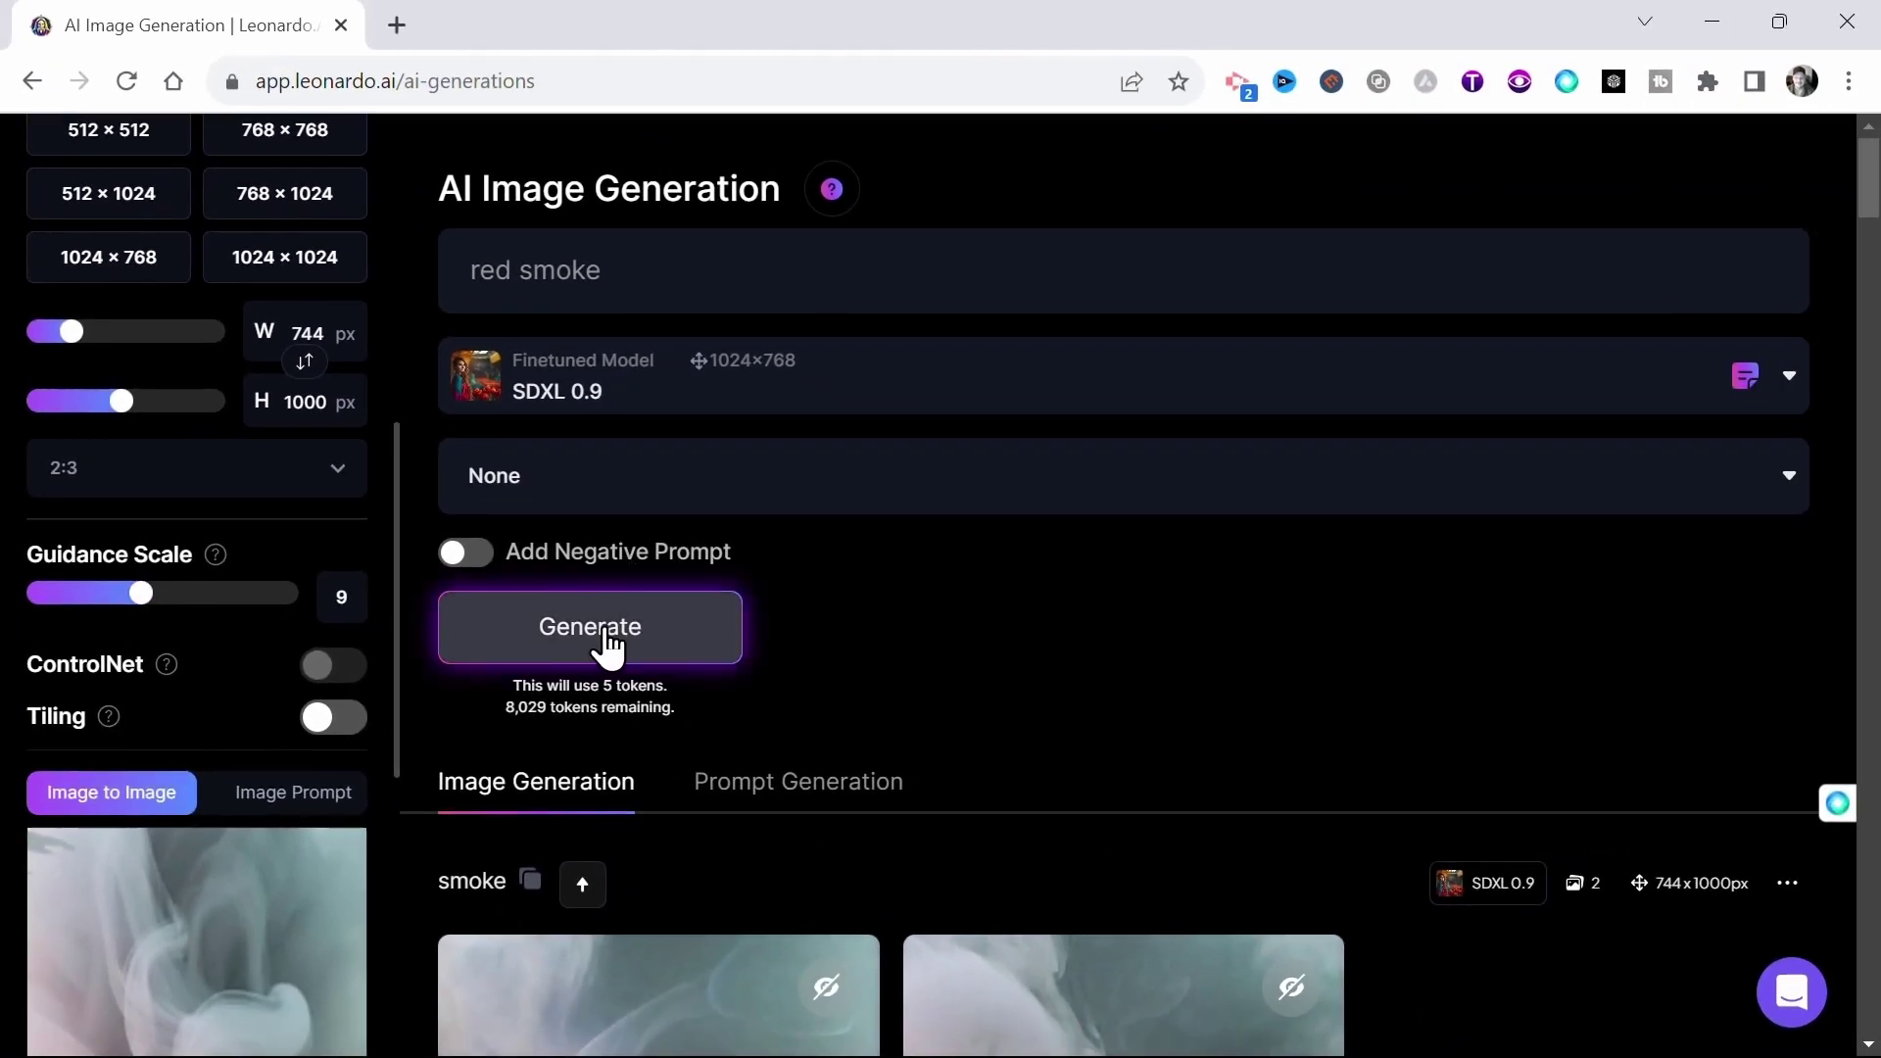
pyautogui.click(608, 646)
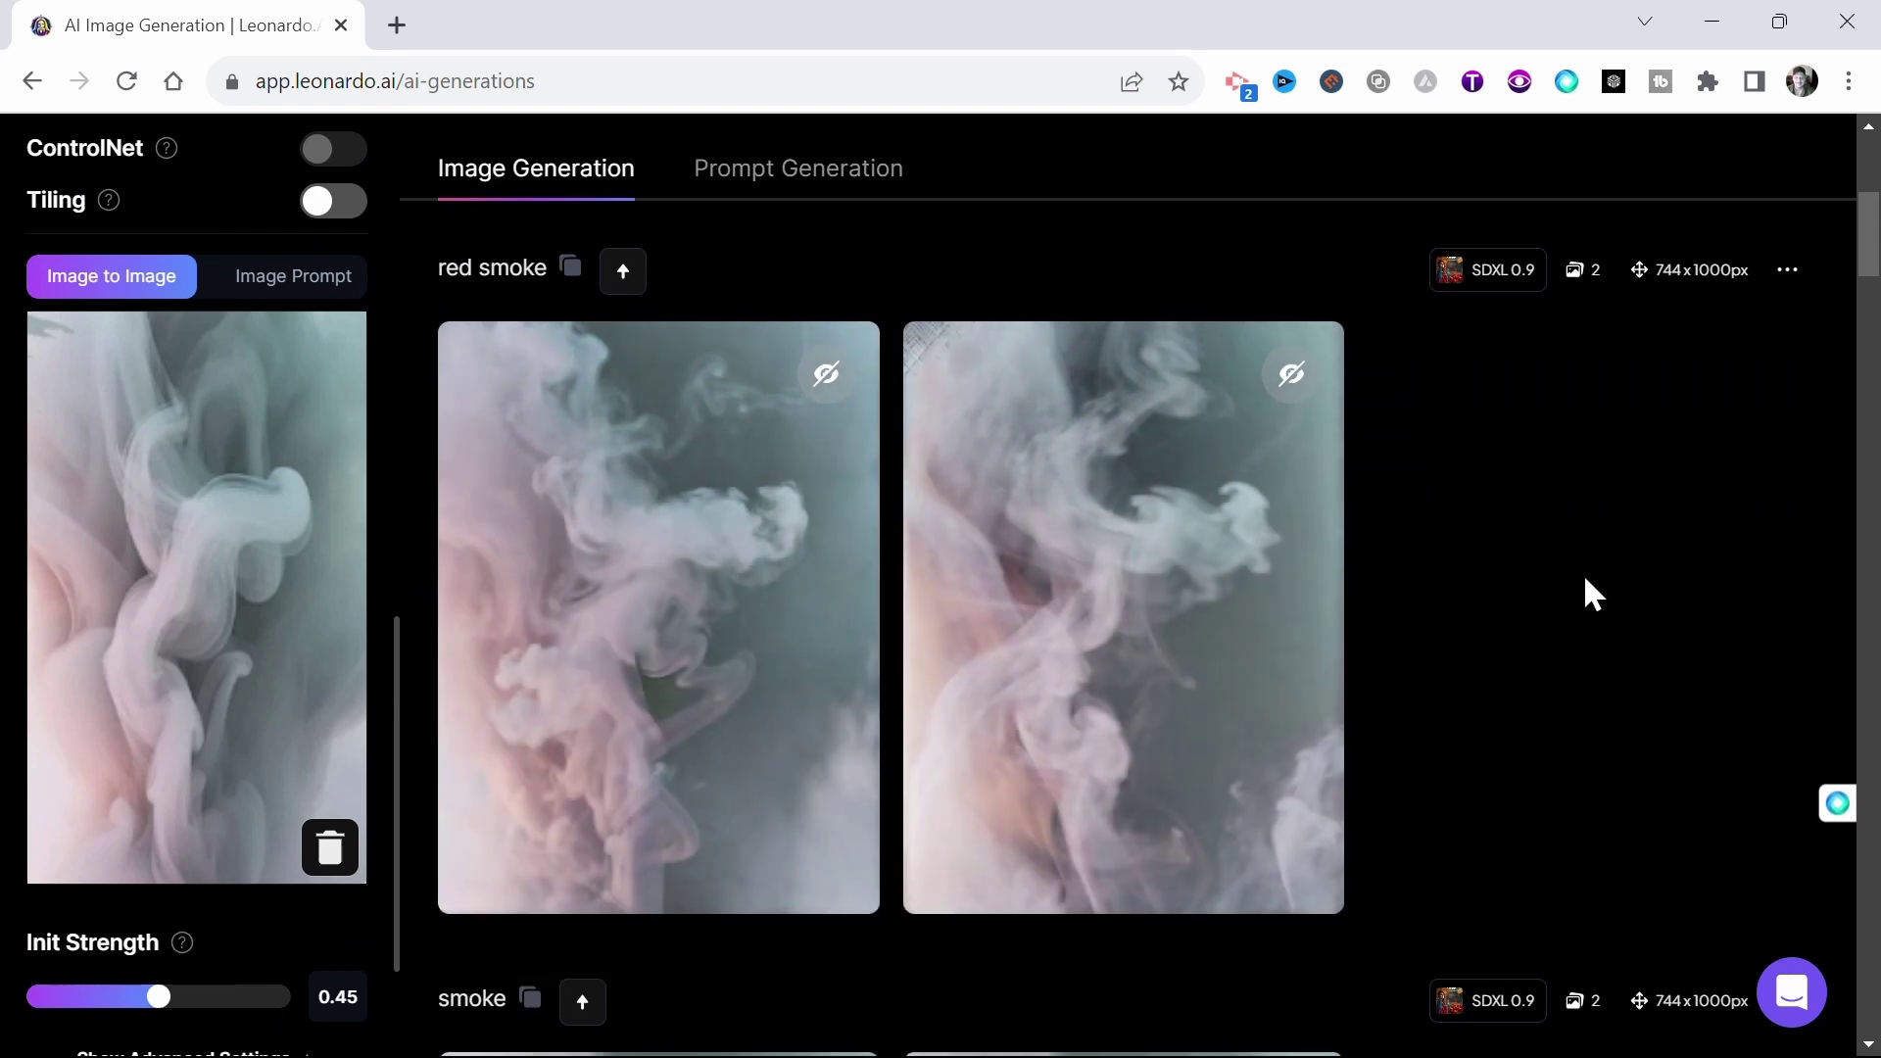
pyautogui.scroll(2, 1584, 573)
pyautogui.scroll(-4, 1583, 573)
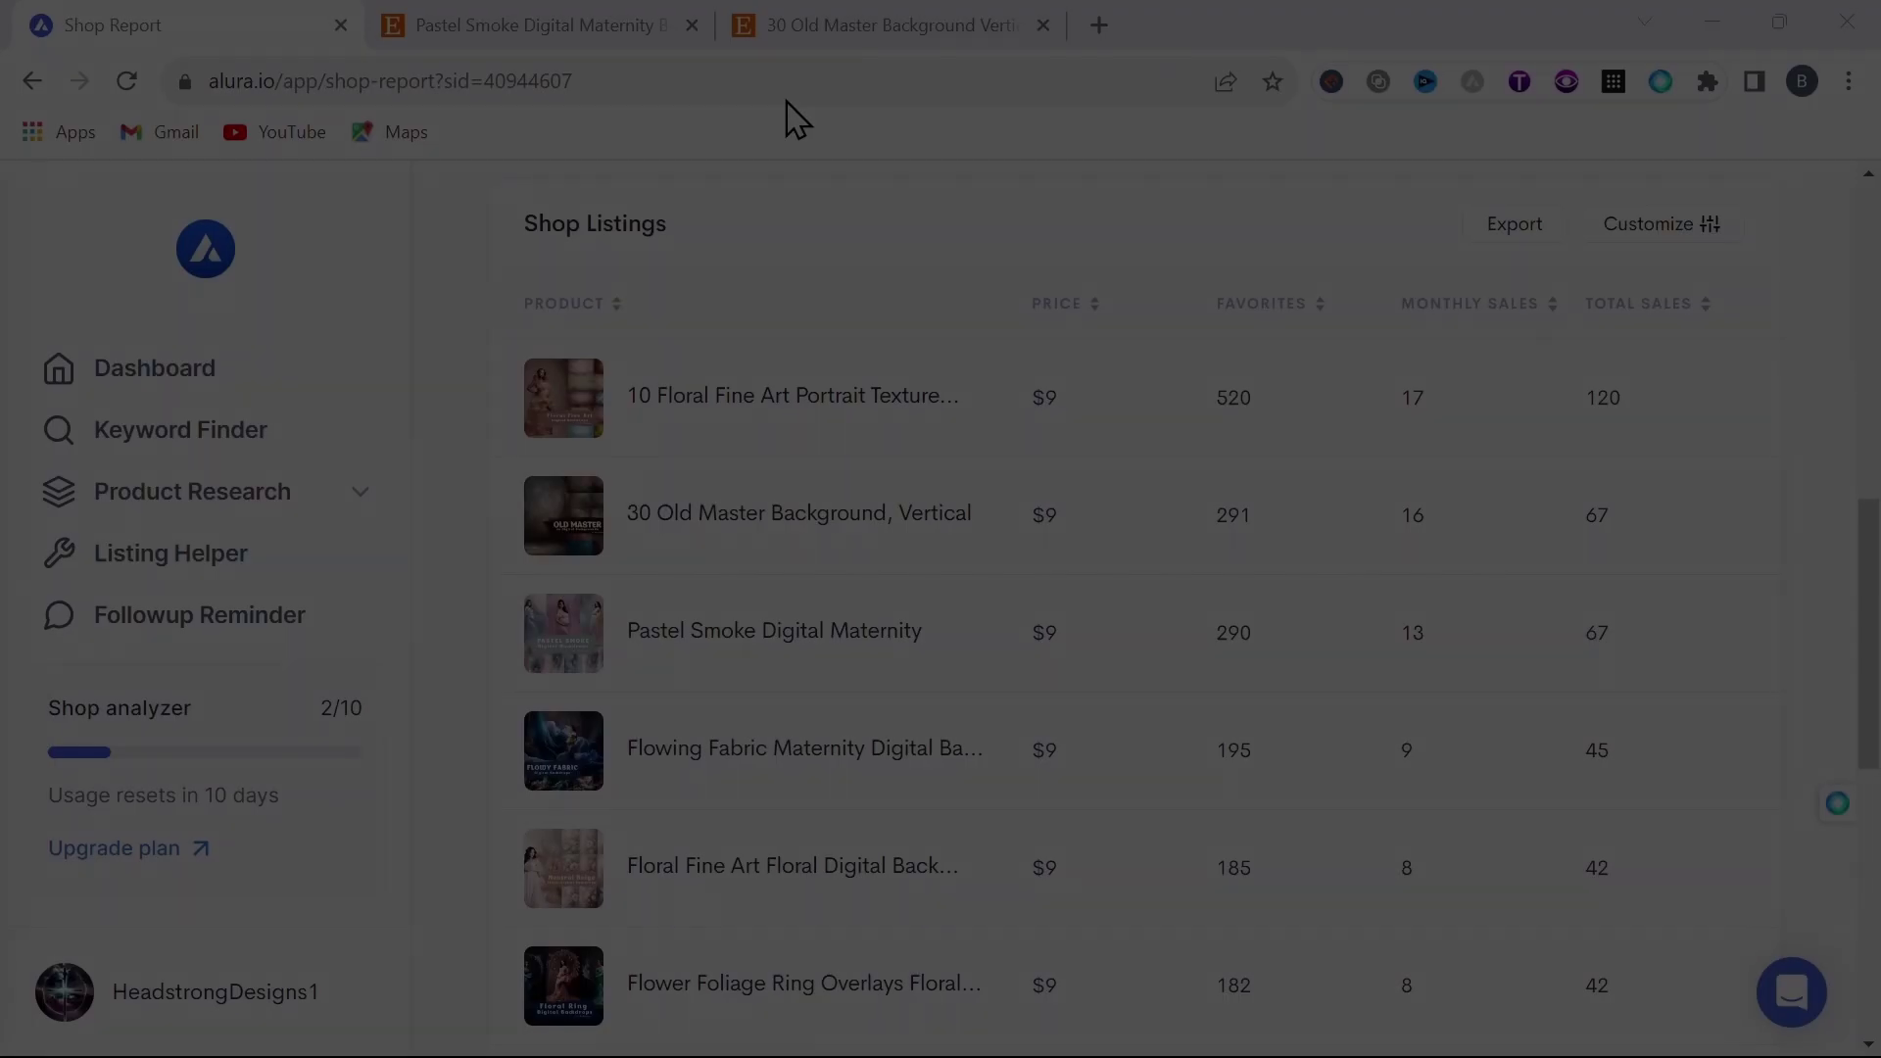
# Open the Flowing Fabric Maternity listing details and review its 9 monthly sales and $81 revenue.
pyautogui.click(696, 757)
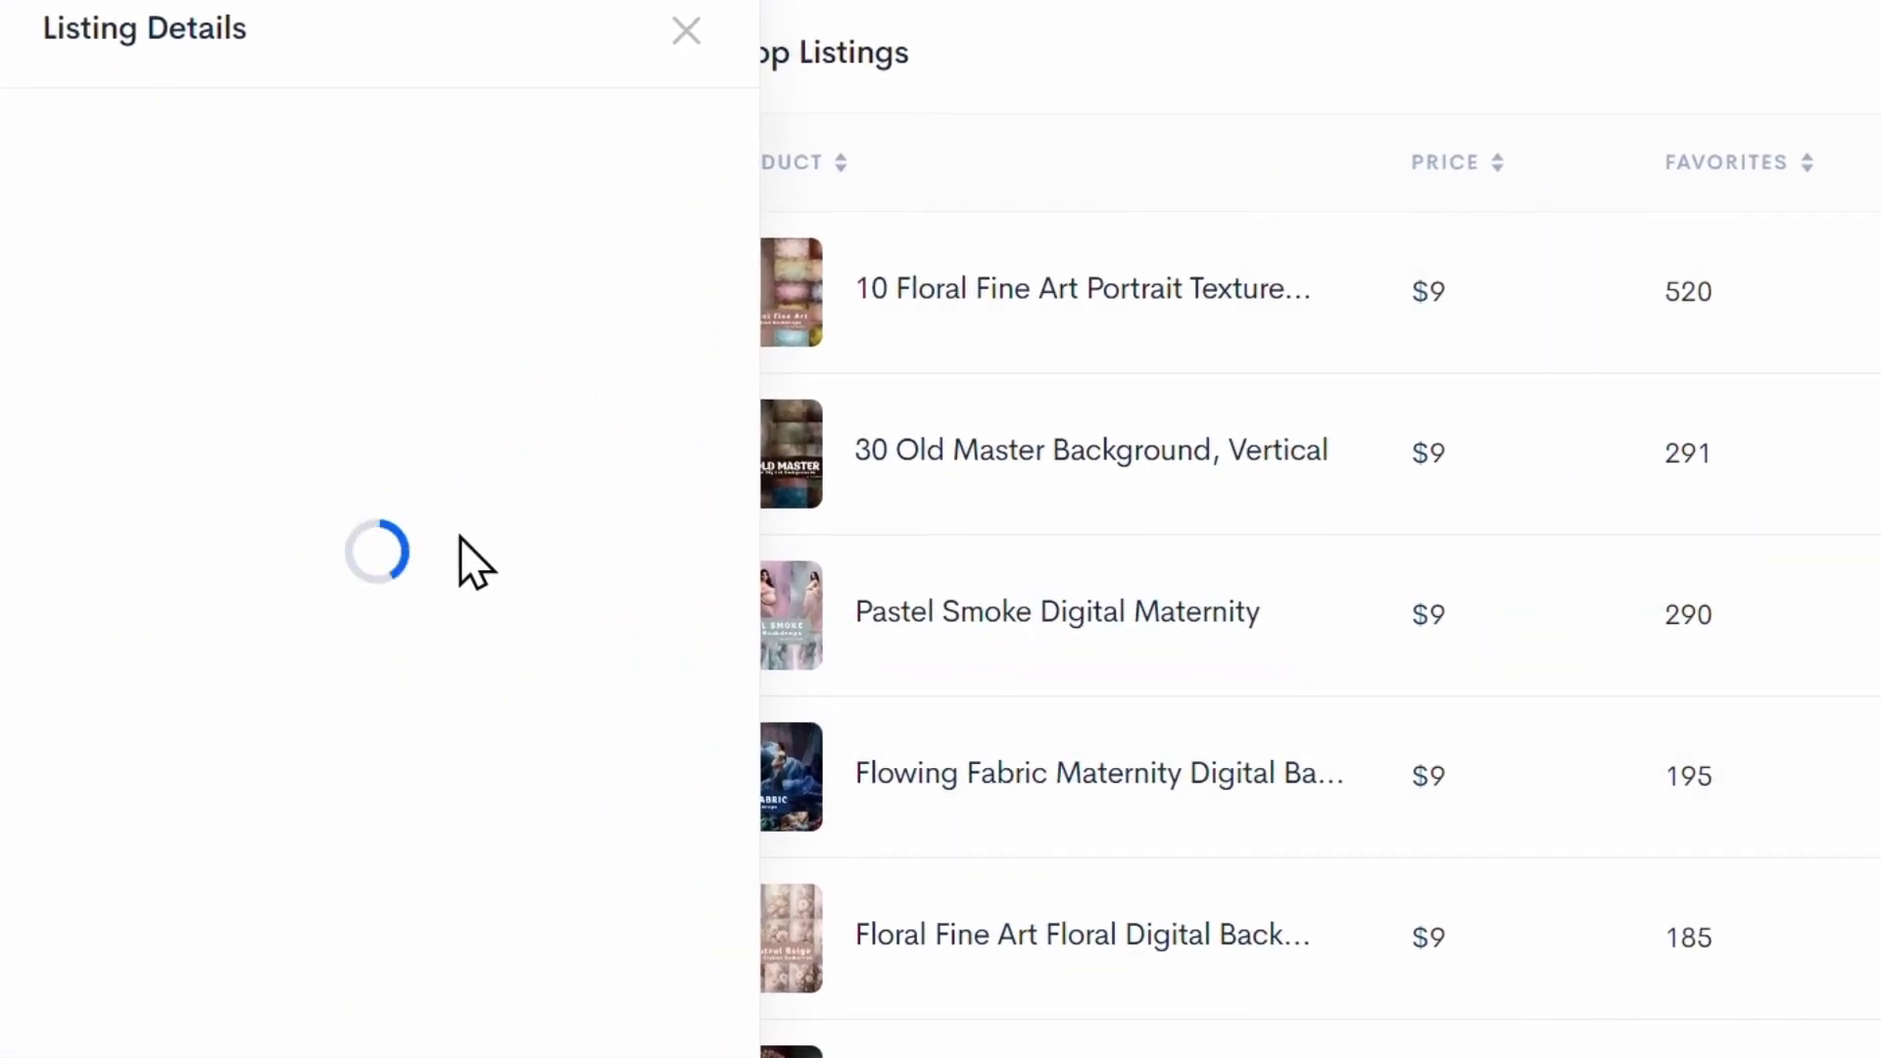
pyautogui.scroll(-3, 614, 717)
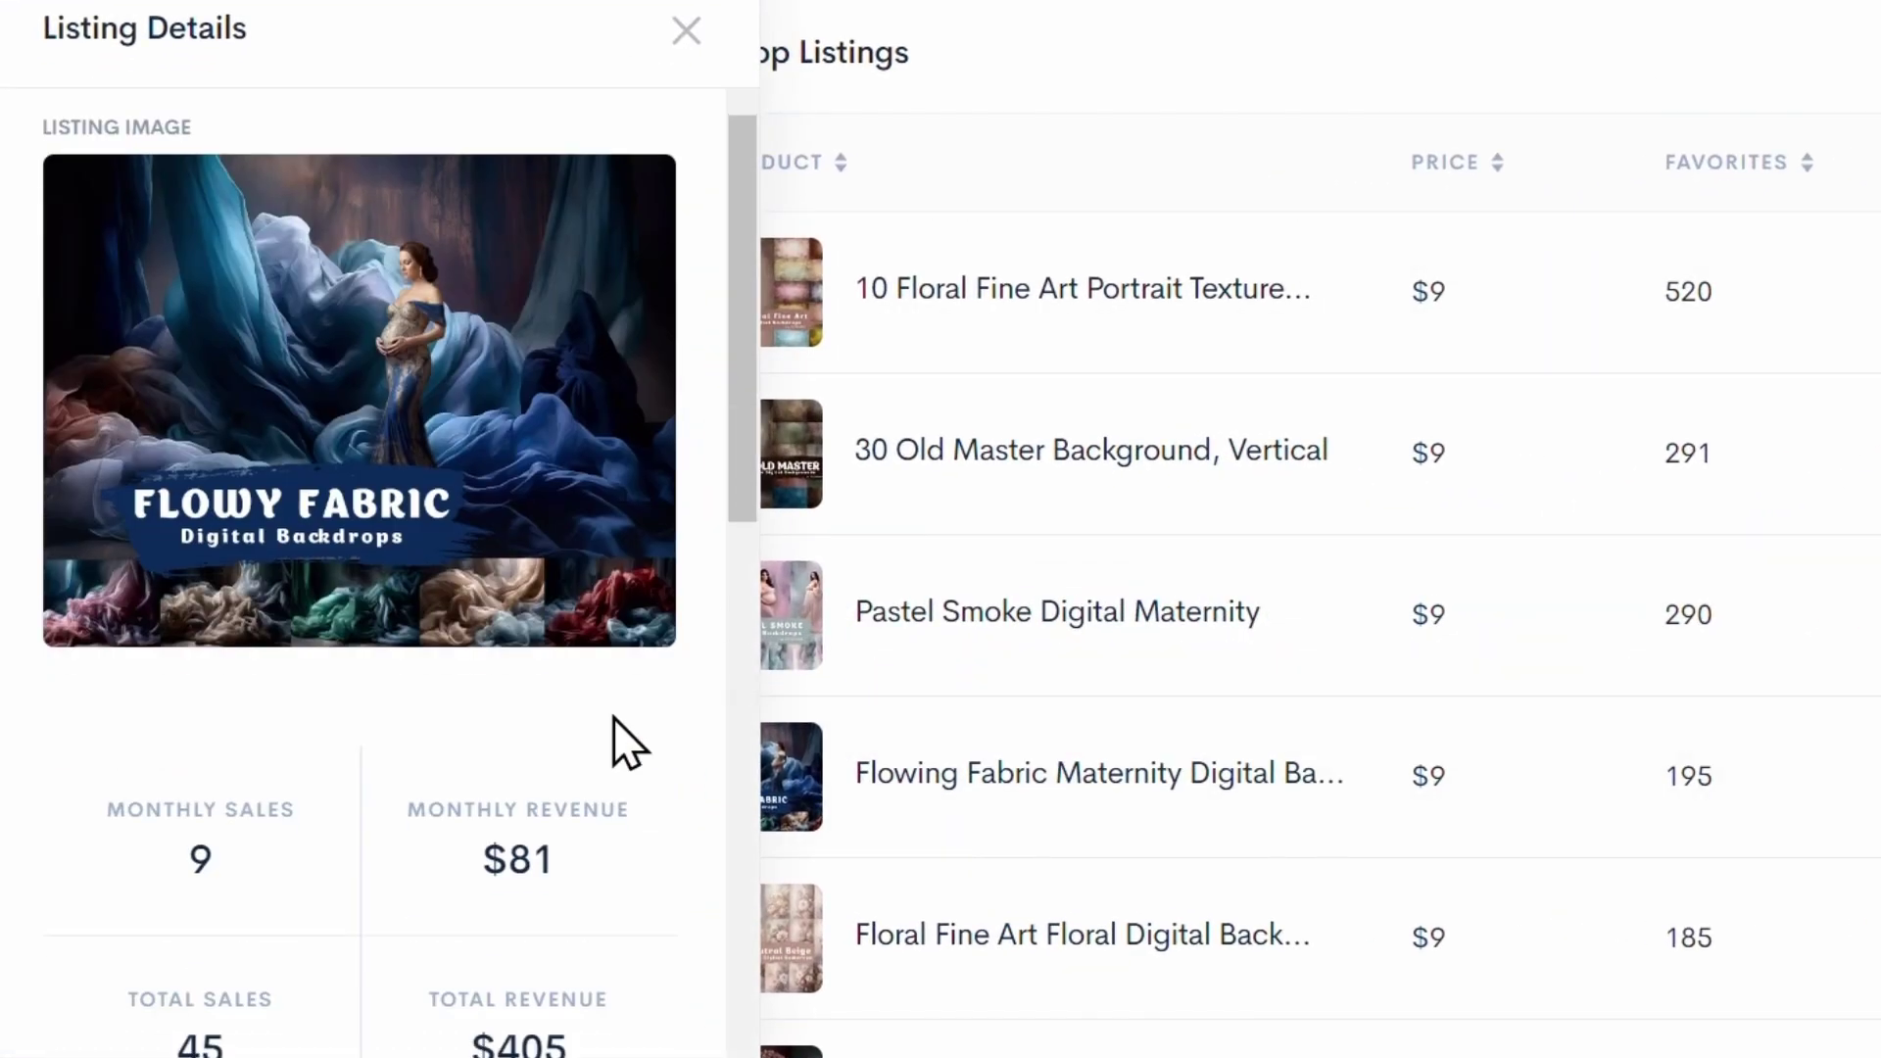
pyautogui.scroll(1, 614, 717)
pyautogui.scroll(1, 492, 720)
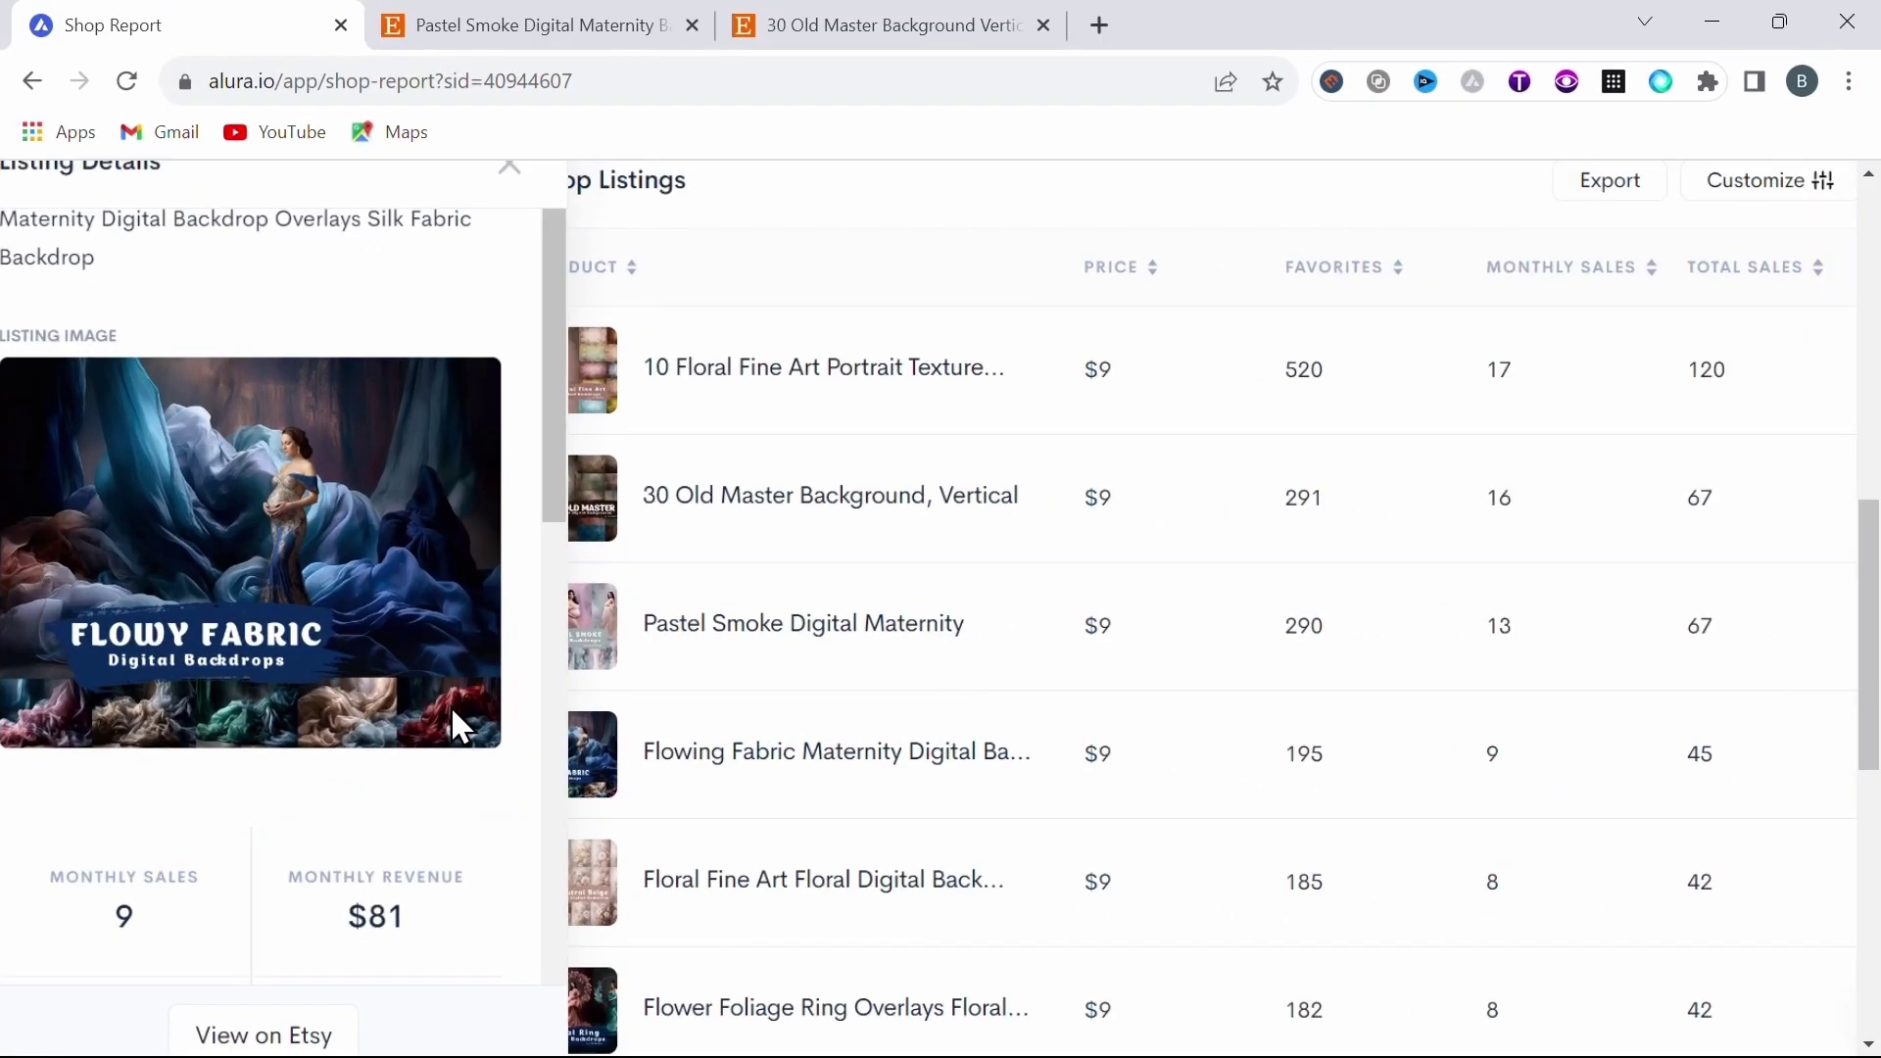
pyautogui.scroll(4, 493, 720)
pyautogui.scroll(-4, 453, 712)
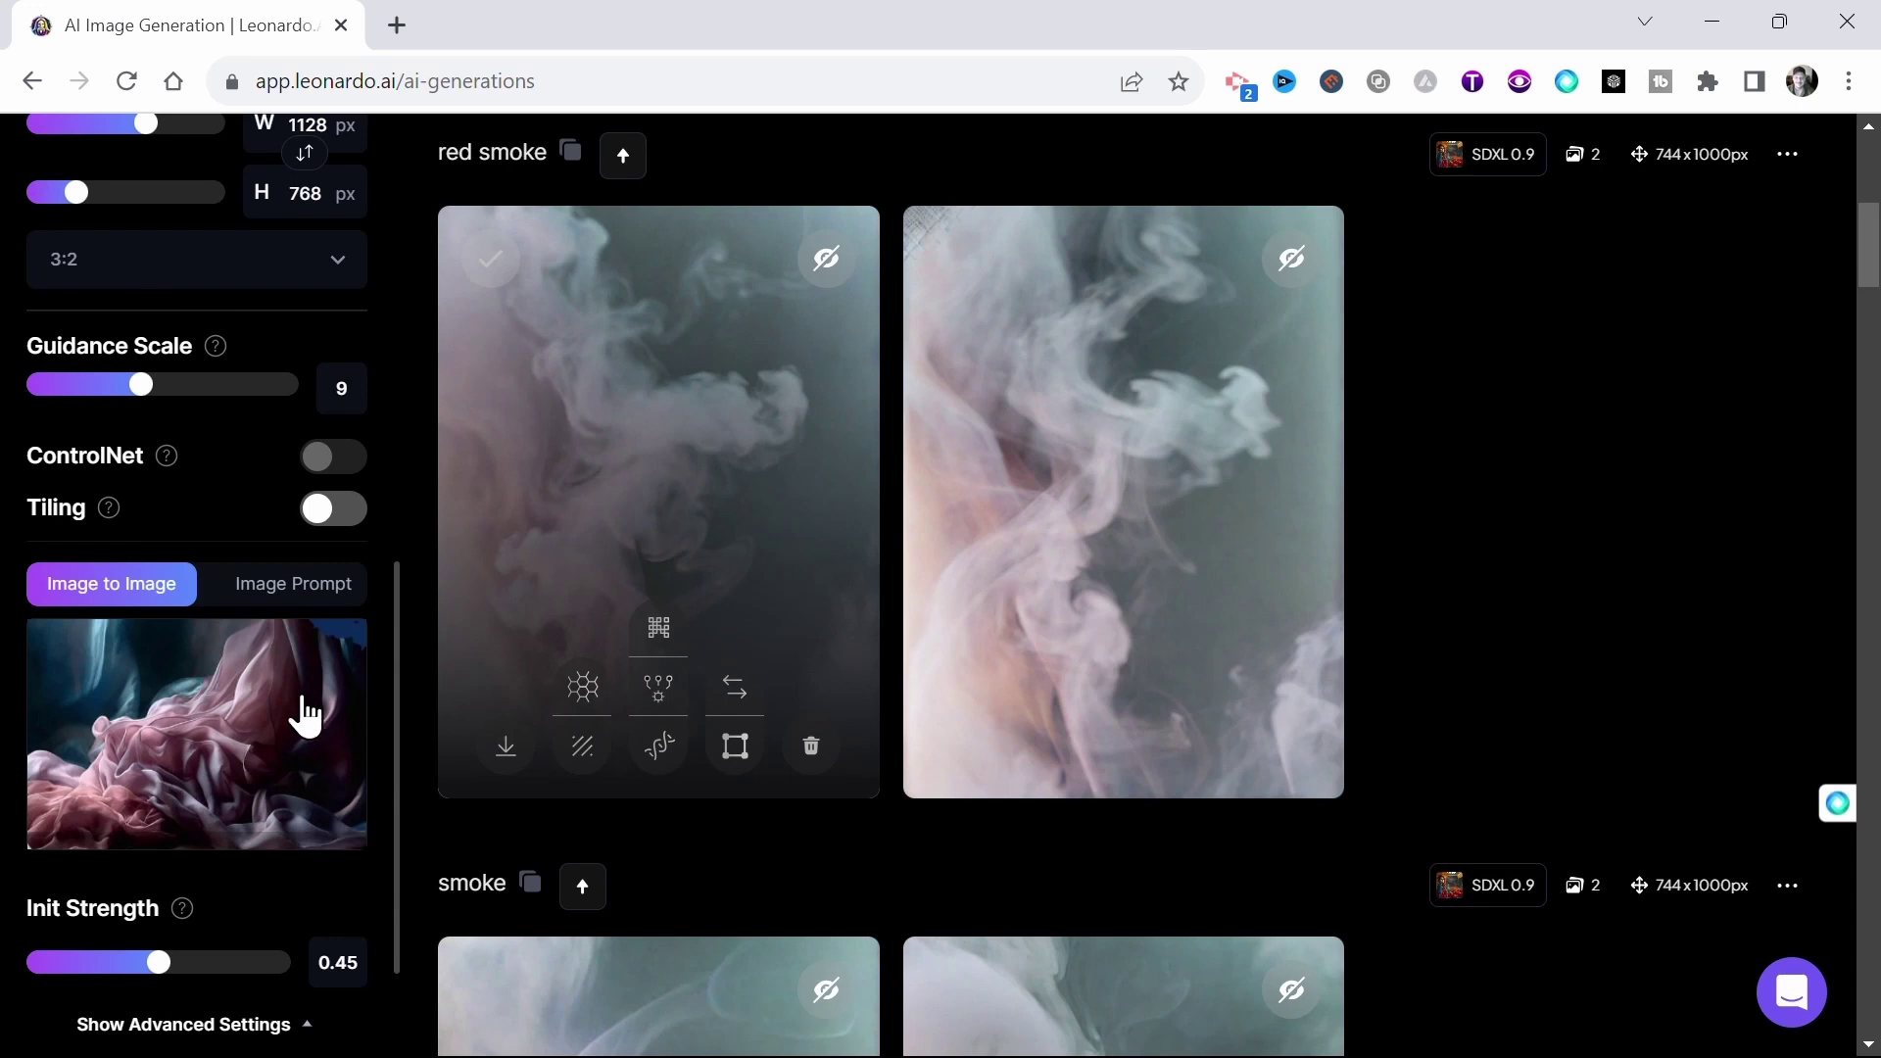
# Generate 'silk' images, then regenerate them at a 752×1000 portrait size.
pyautogui.write('s')
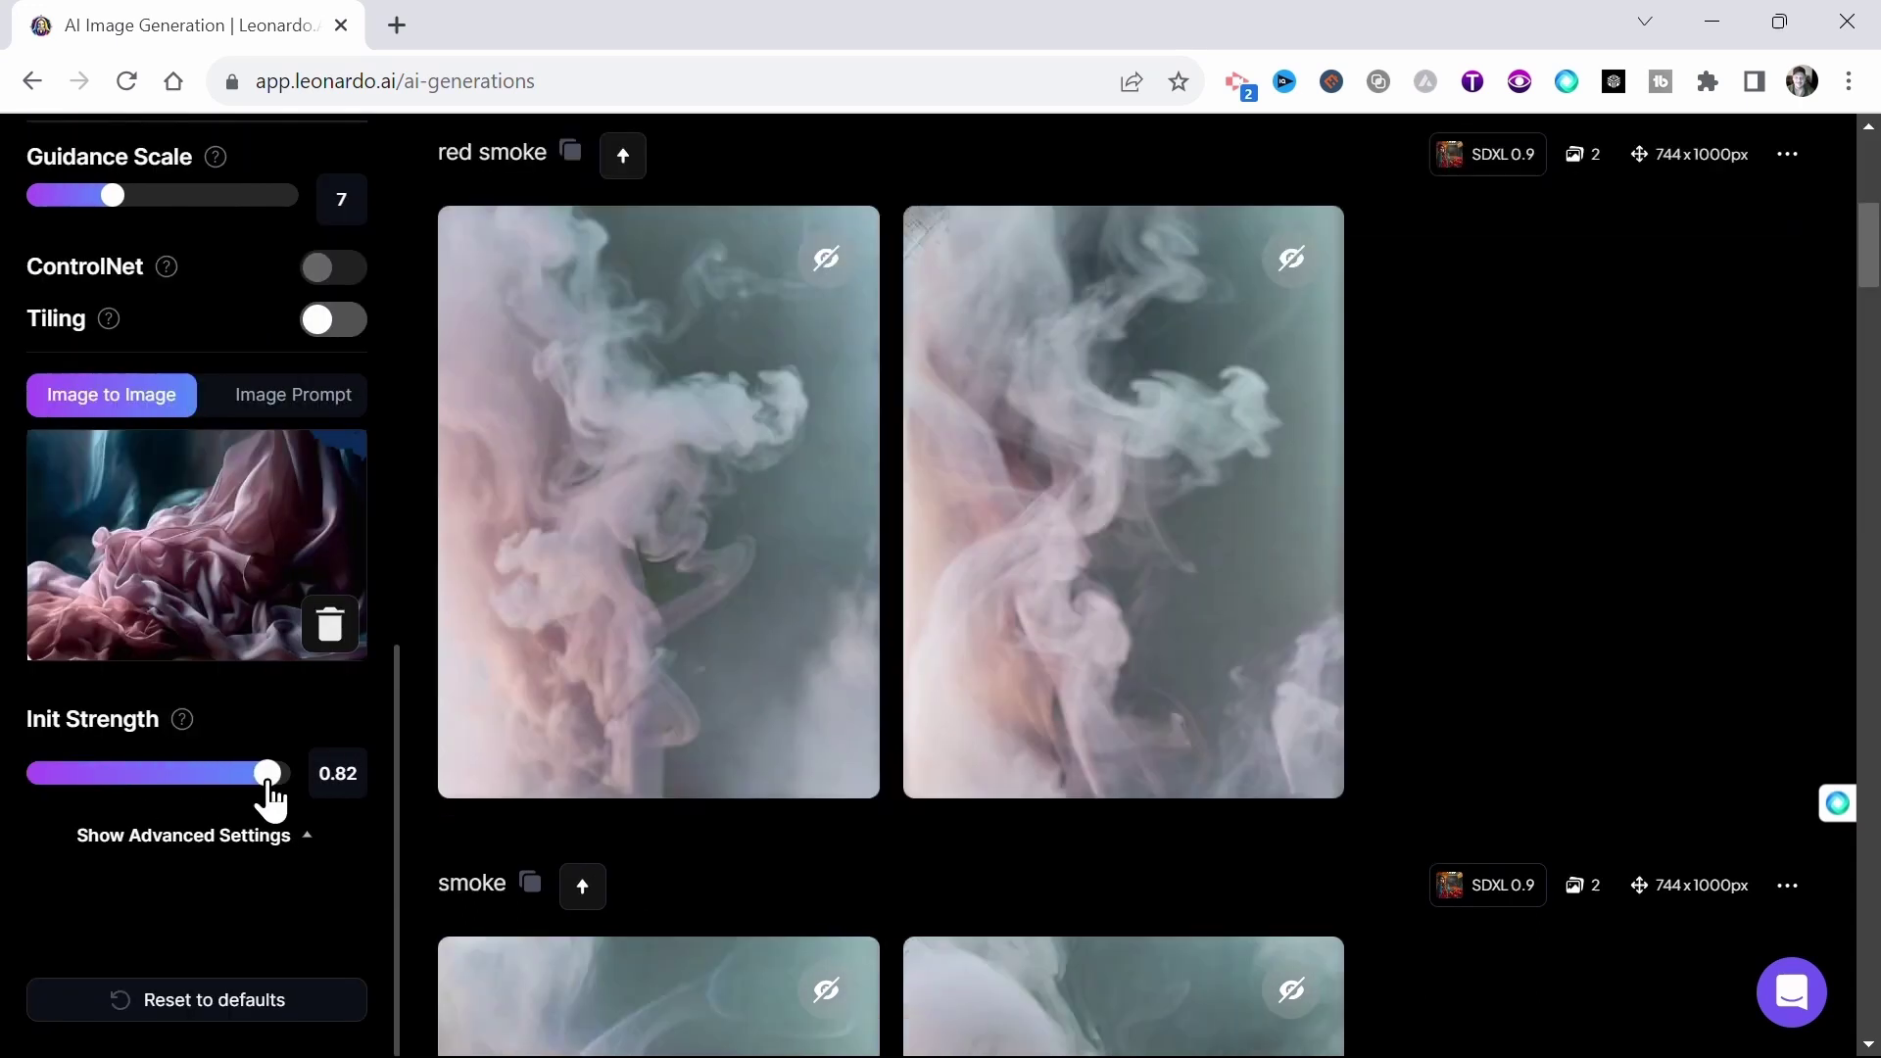
pyautogui.scroll(2, 743, 588)
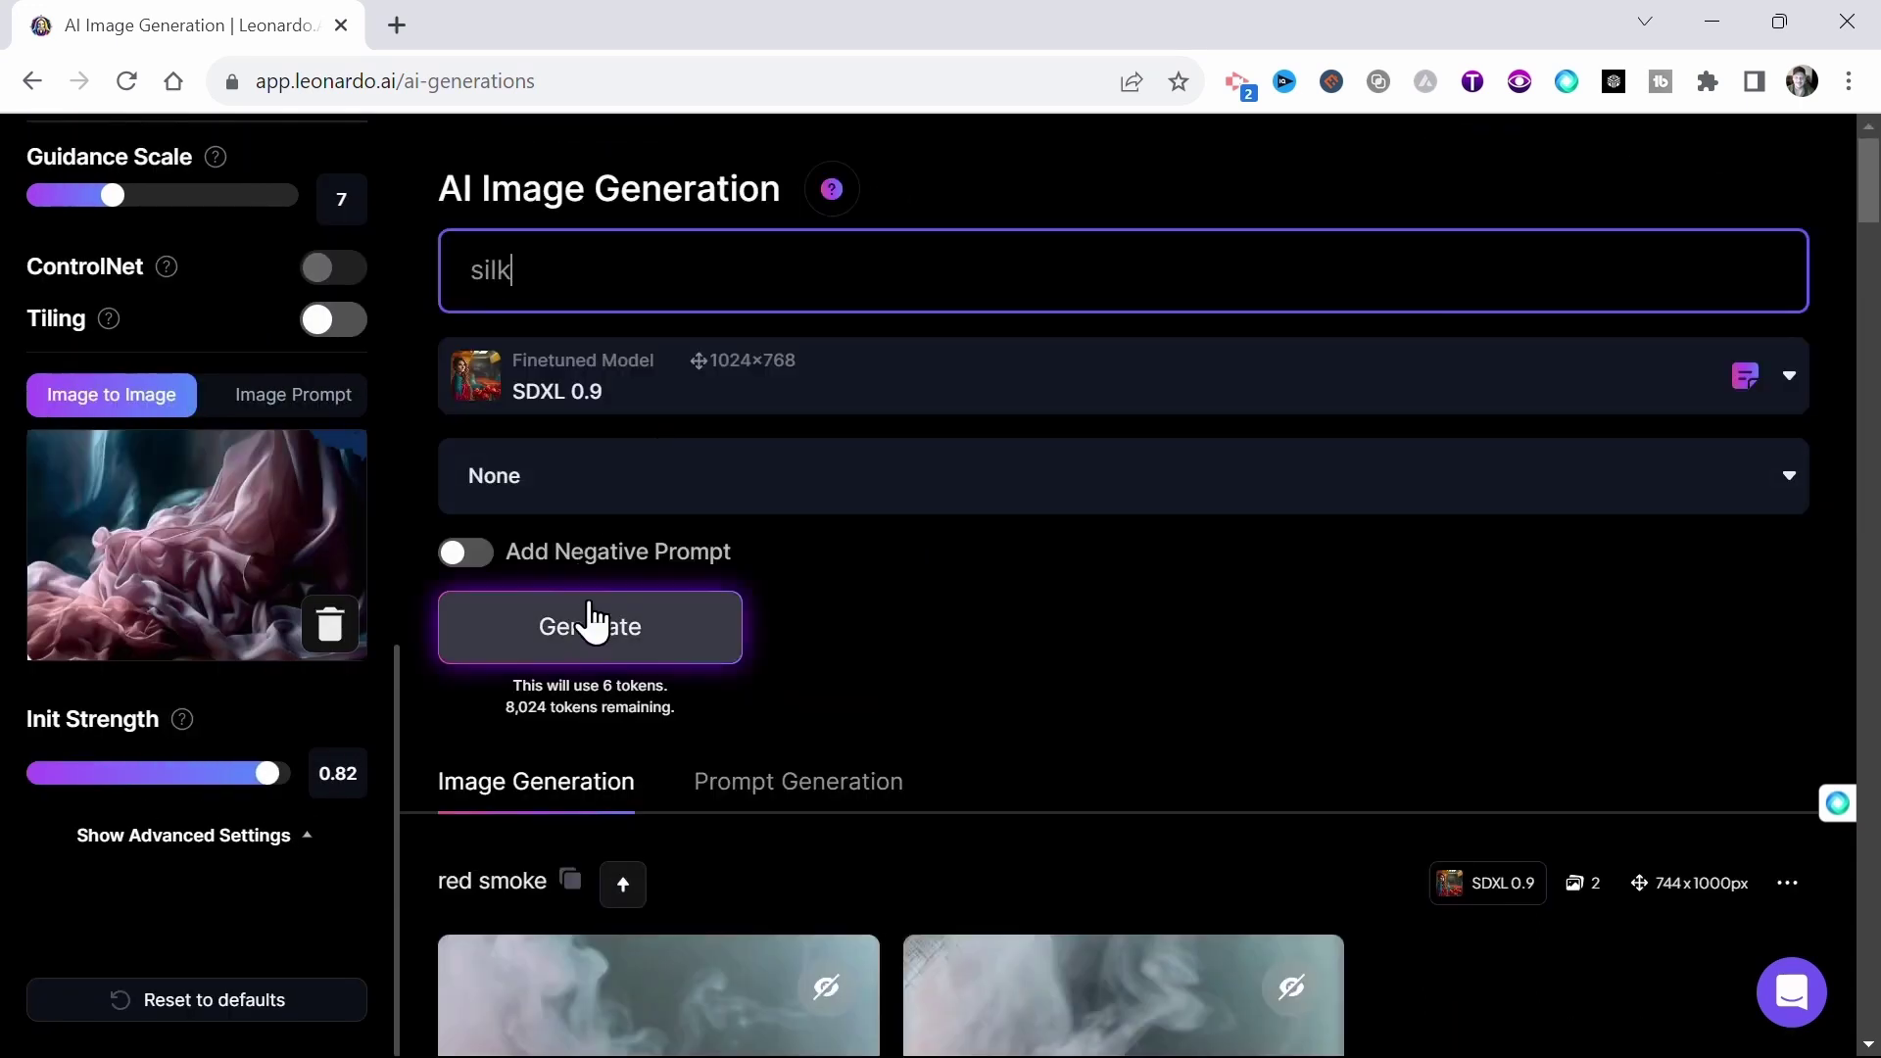
pyautogui.click(590, 625)
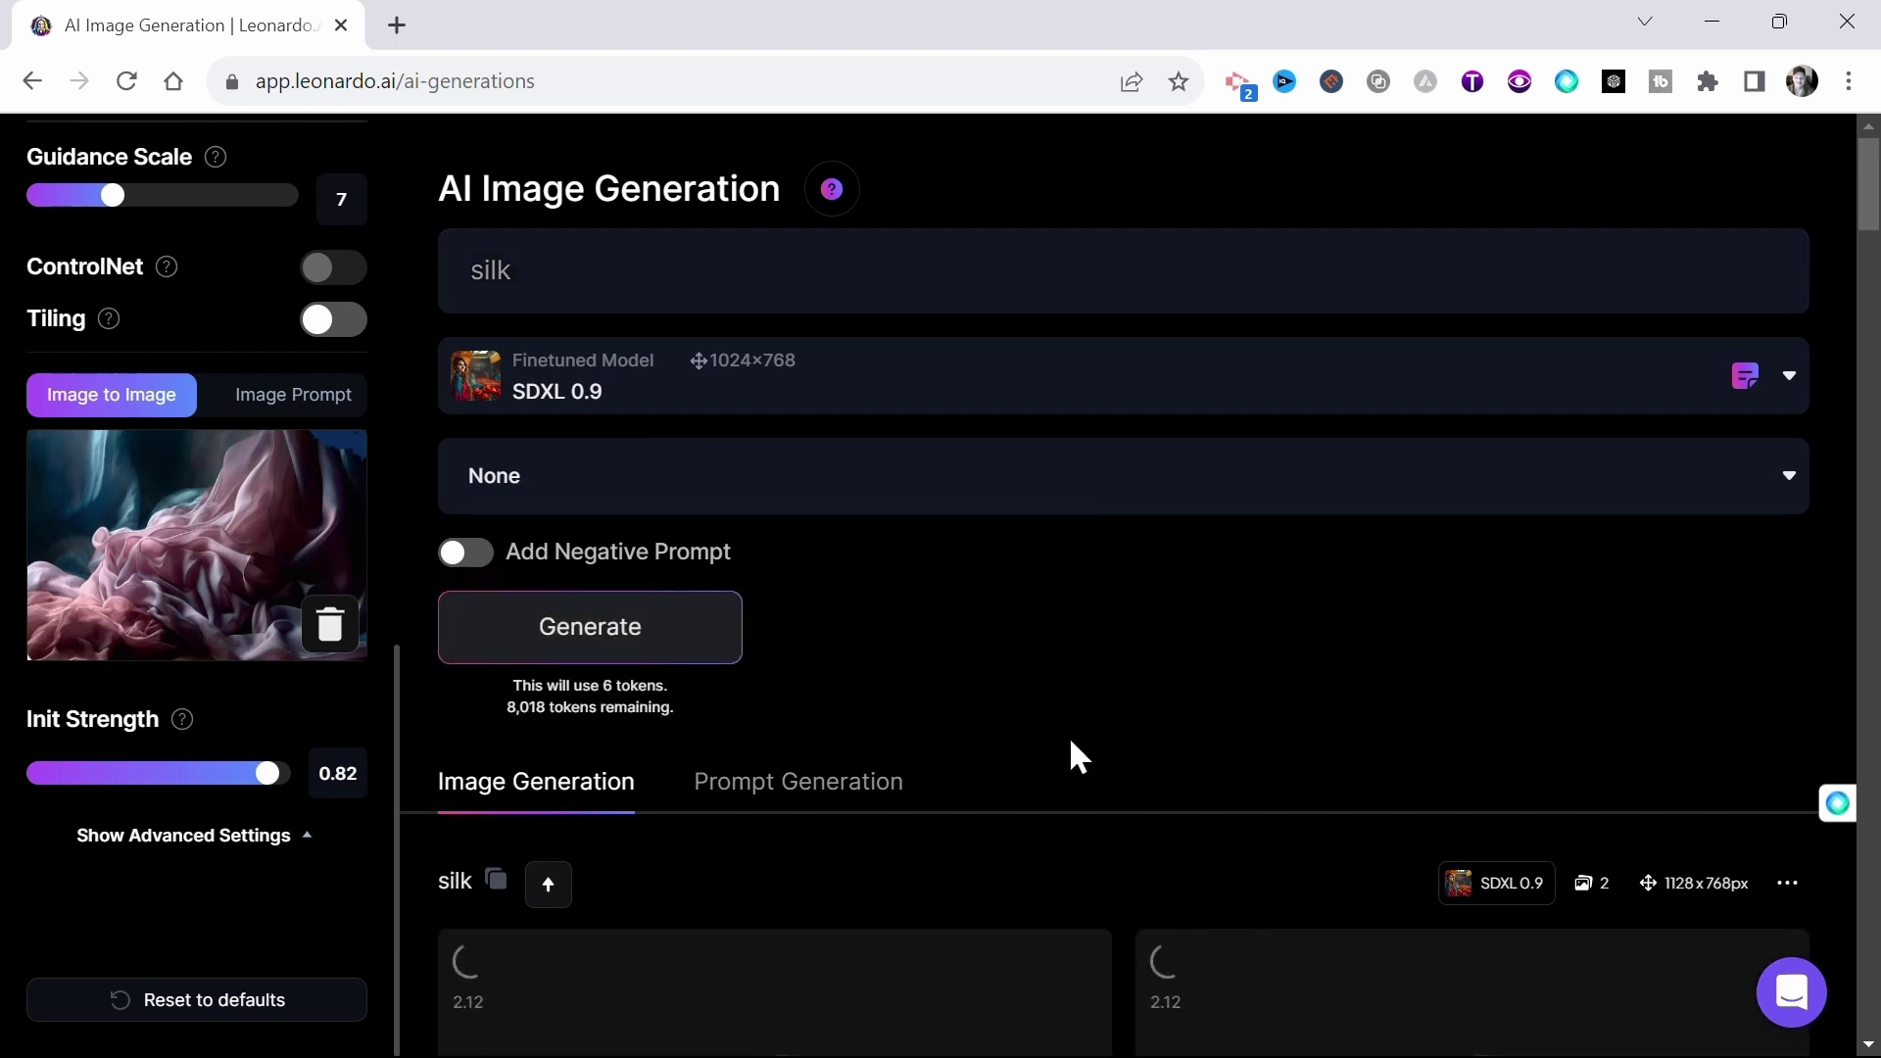
pyautogui.scroll(-6, 1078, 757)
pyautogui.scroll(5, 182, 602)
pyautogui.moveTo(147, 377); pyautogui.dragTo(76, 386)
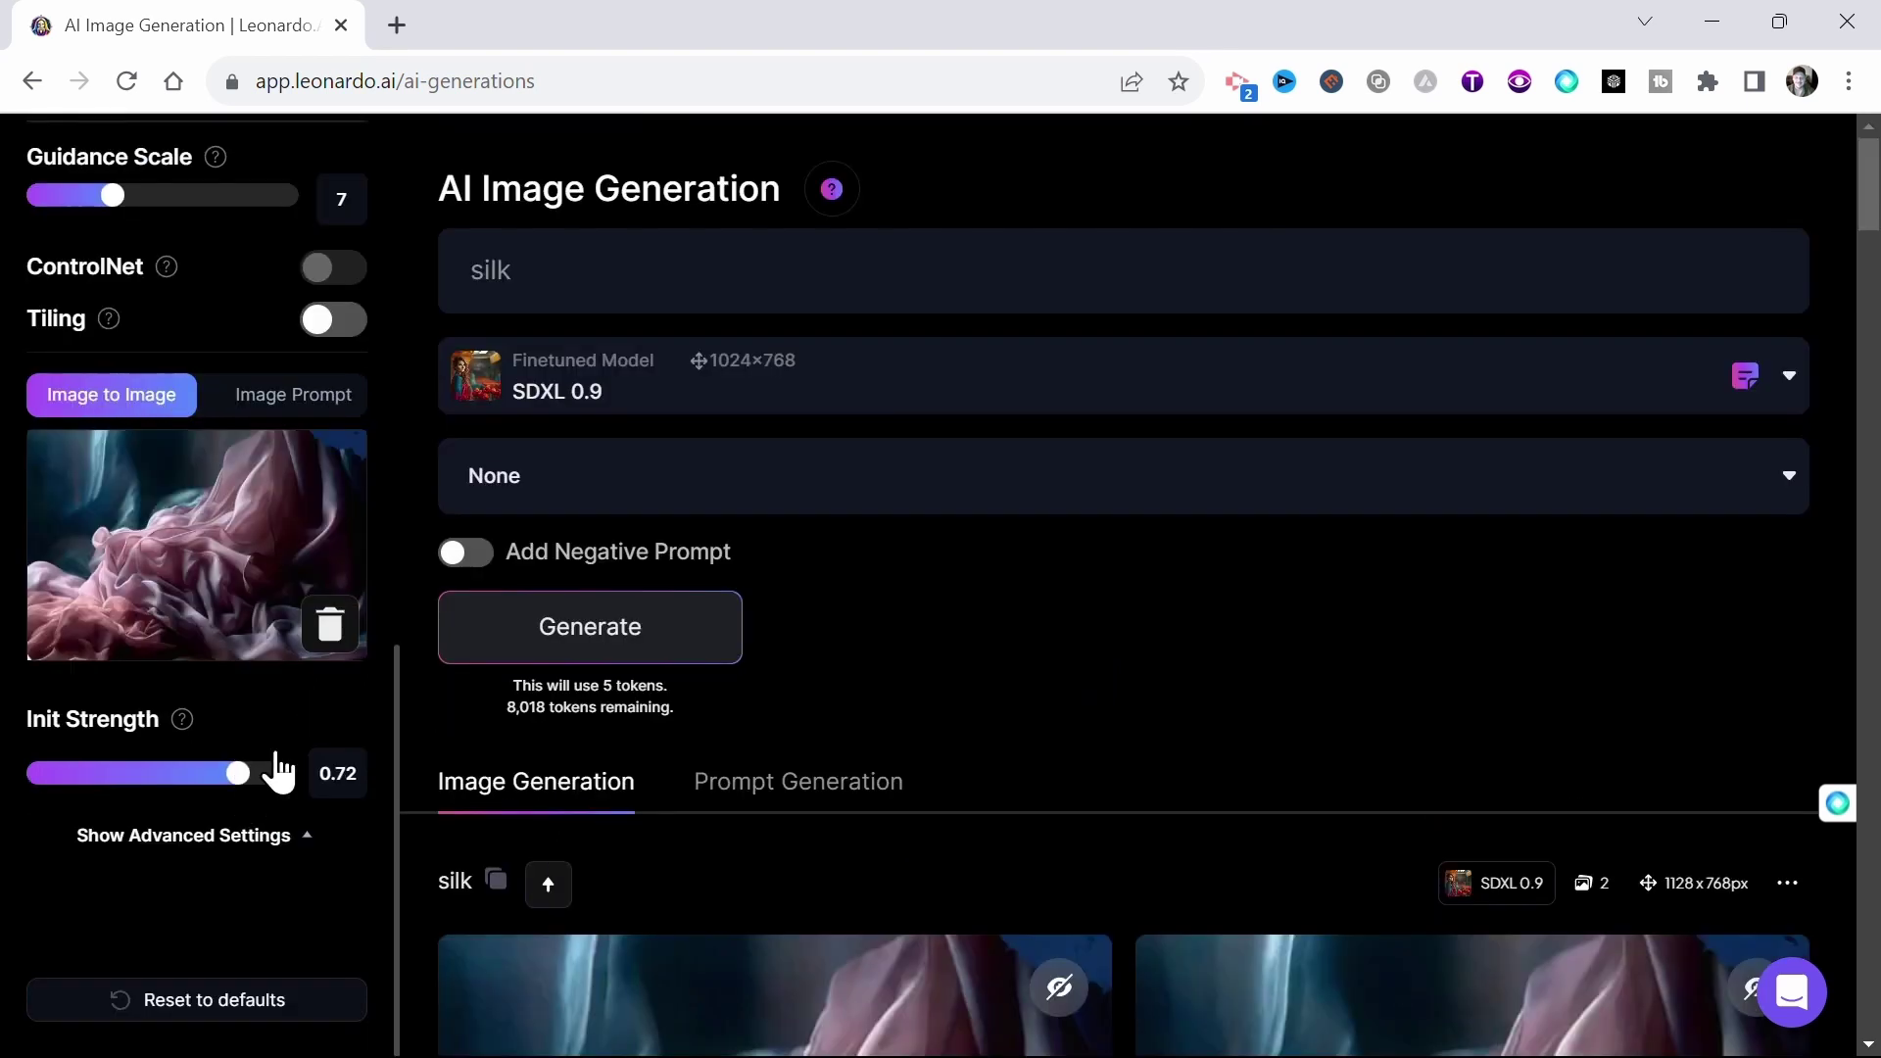
pyautogui.click(609, 651)
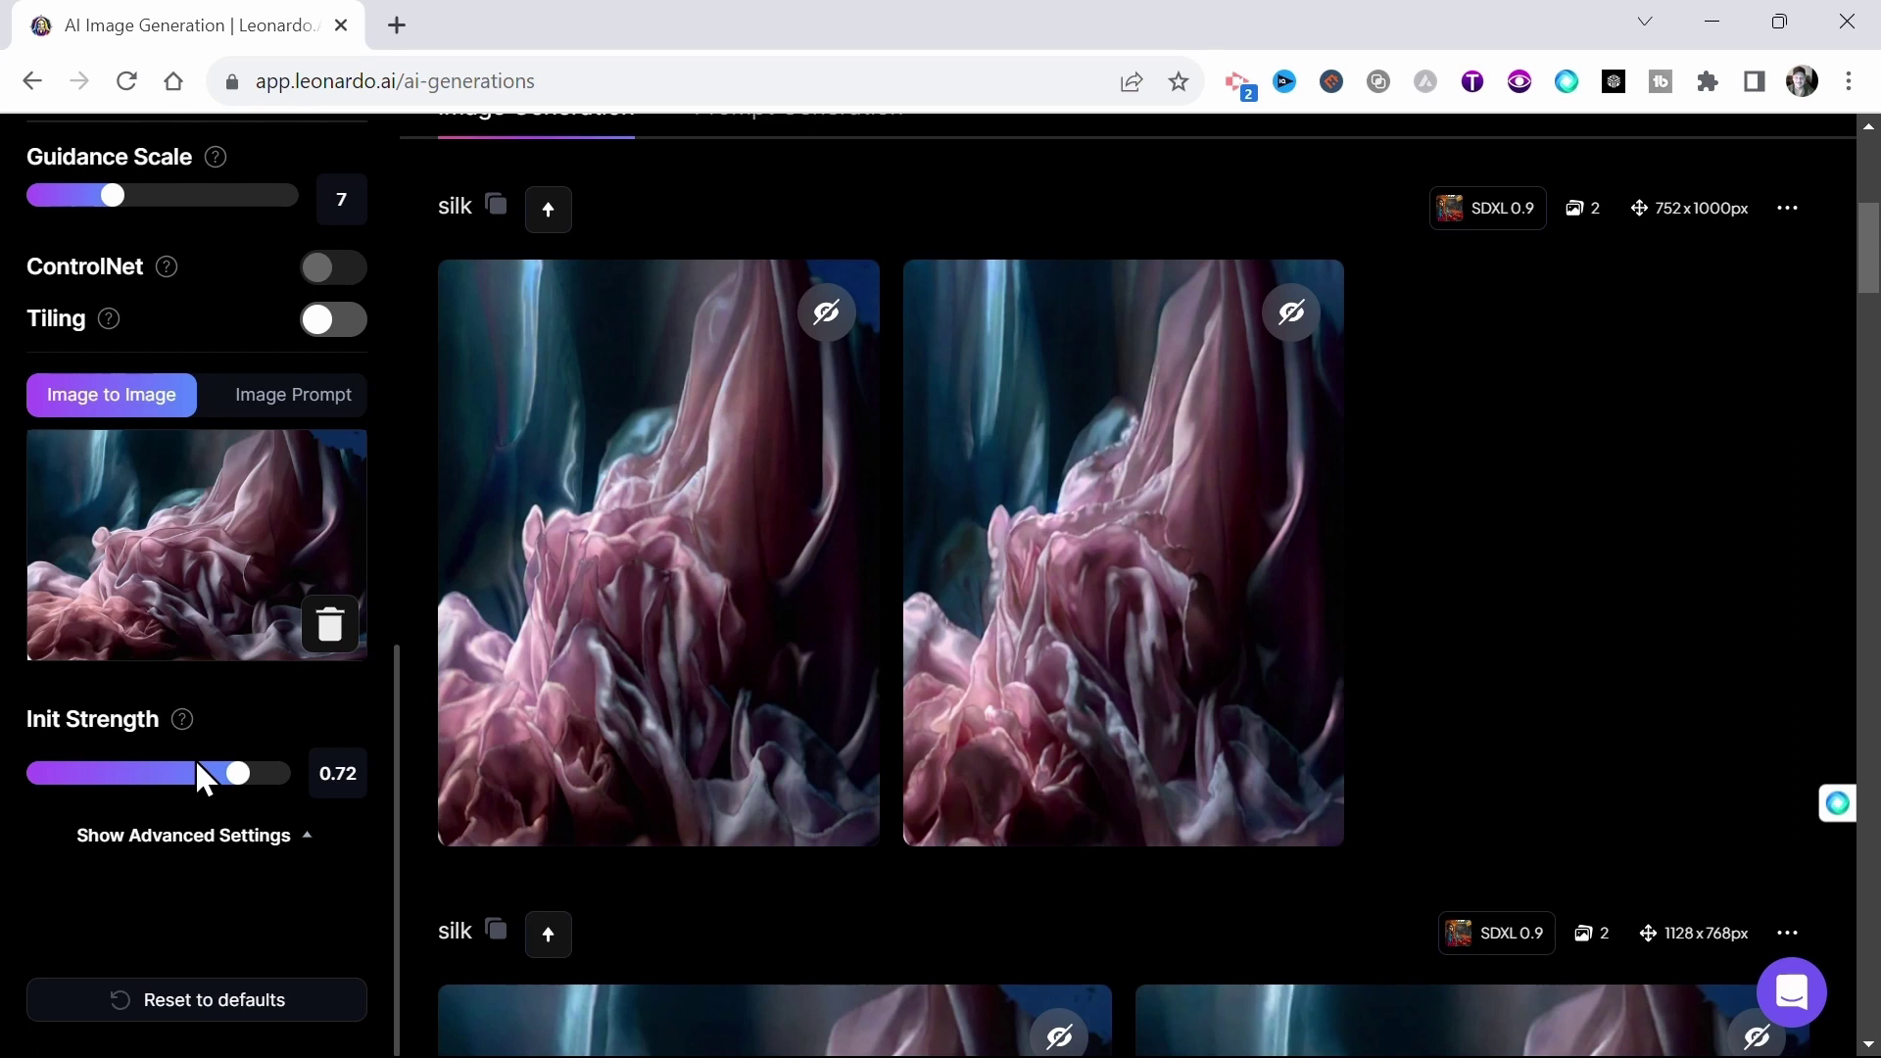
# Snip the floral backdrop image from the Etsy listing.
pyautogui.scroll(4, 196, 759)
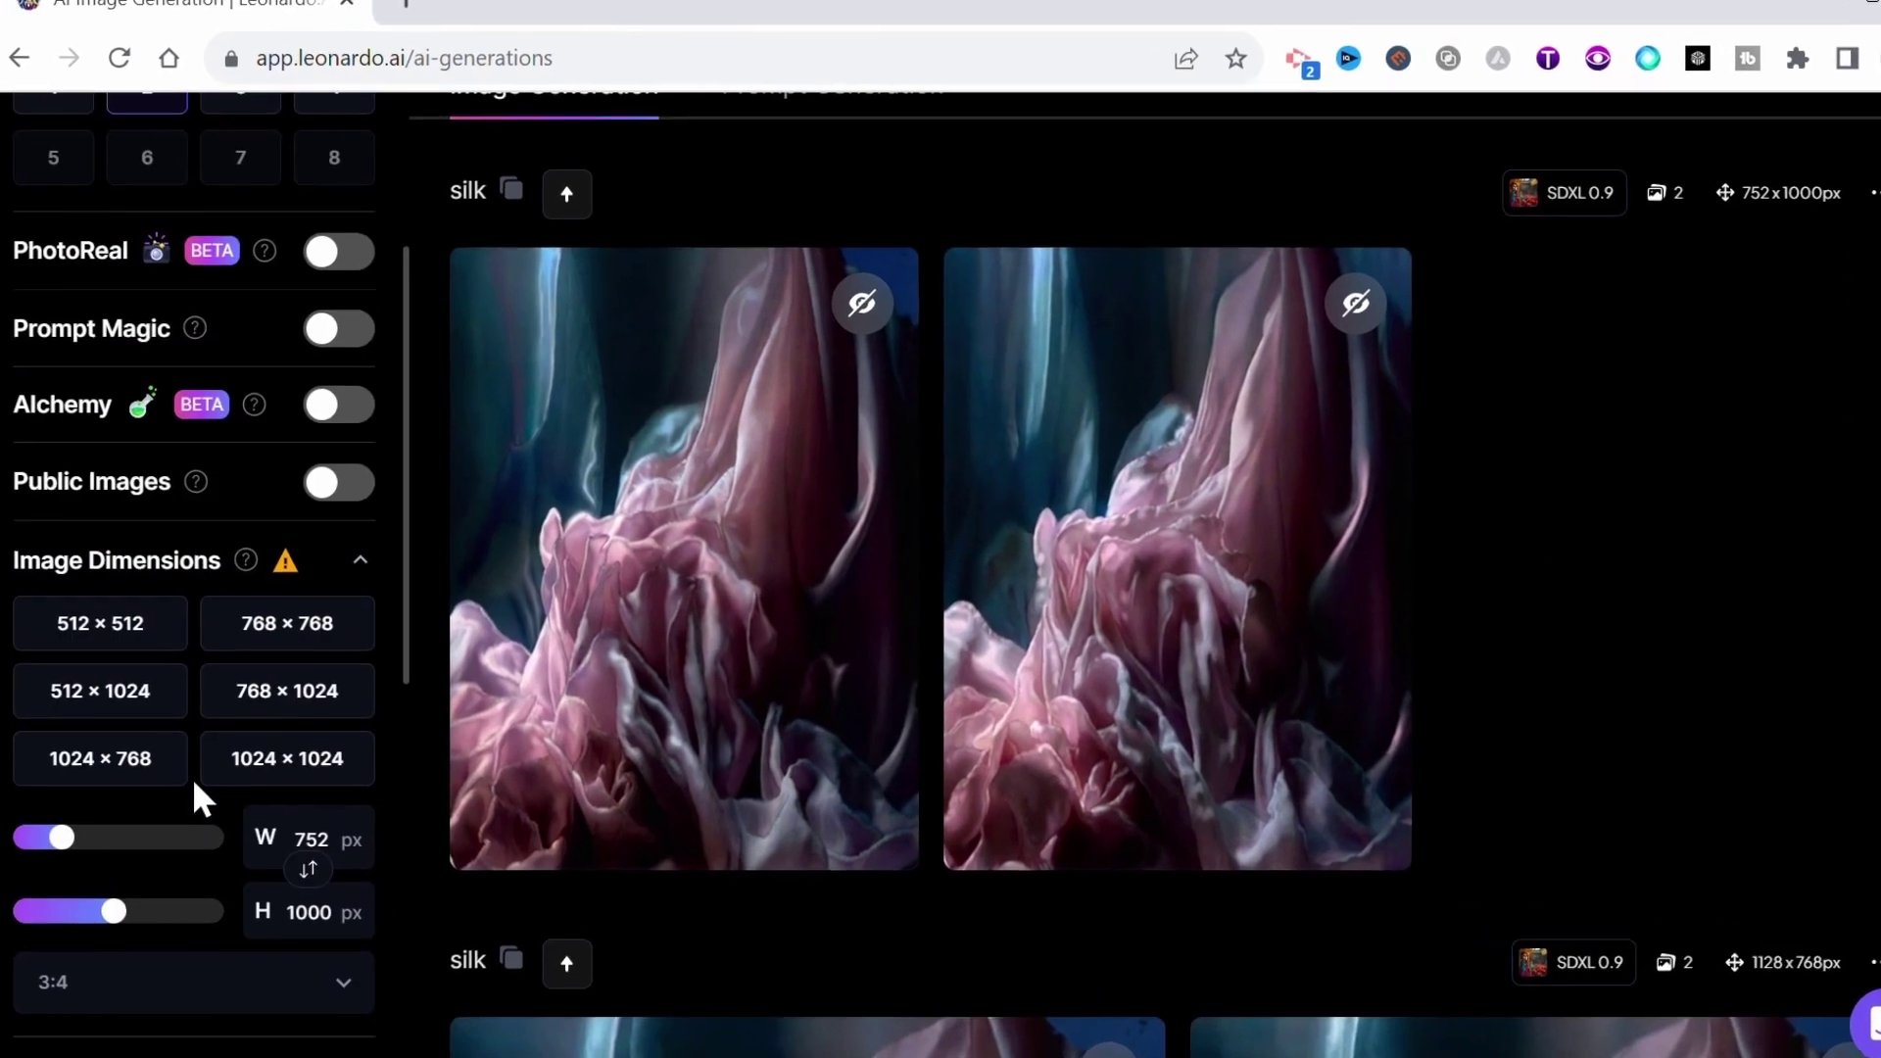
pyautogui.scroll(4, 192, 778)
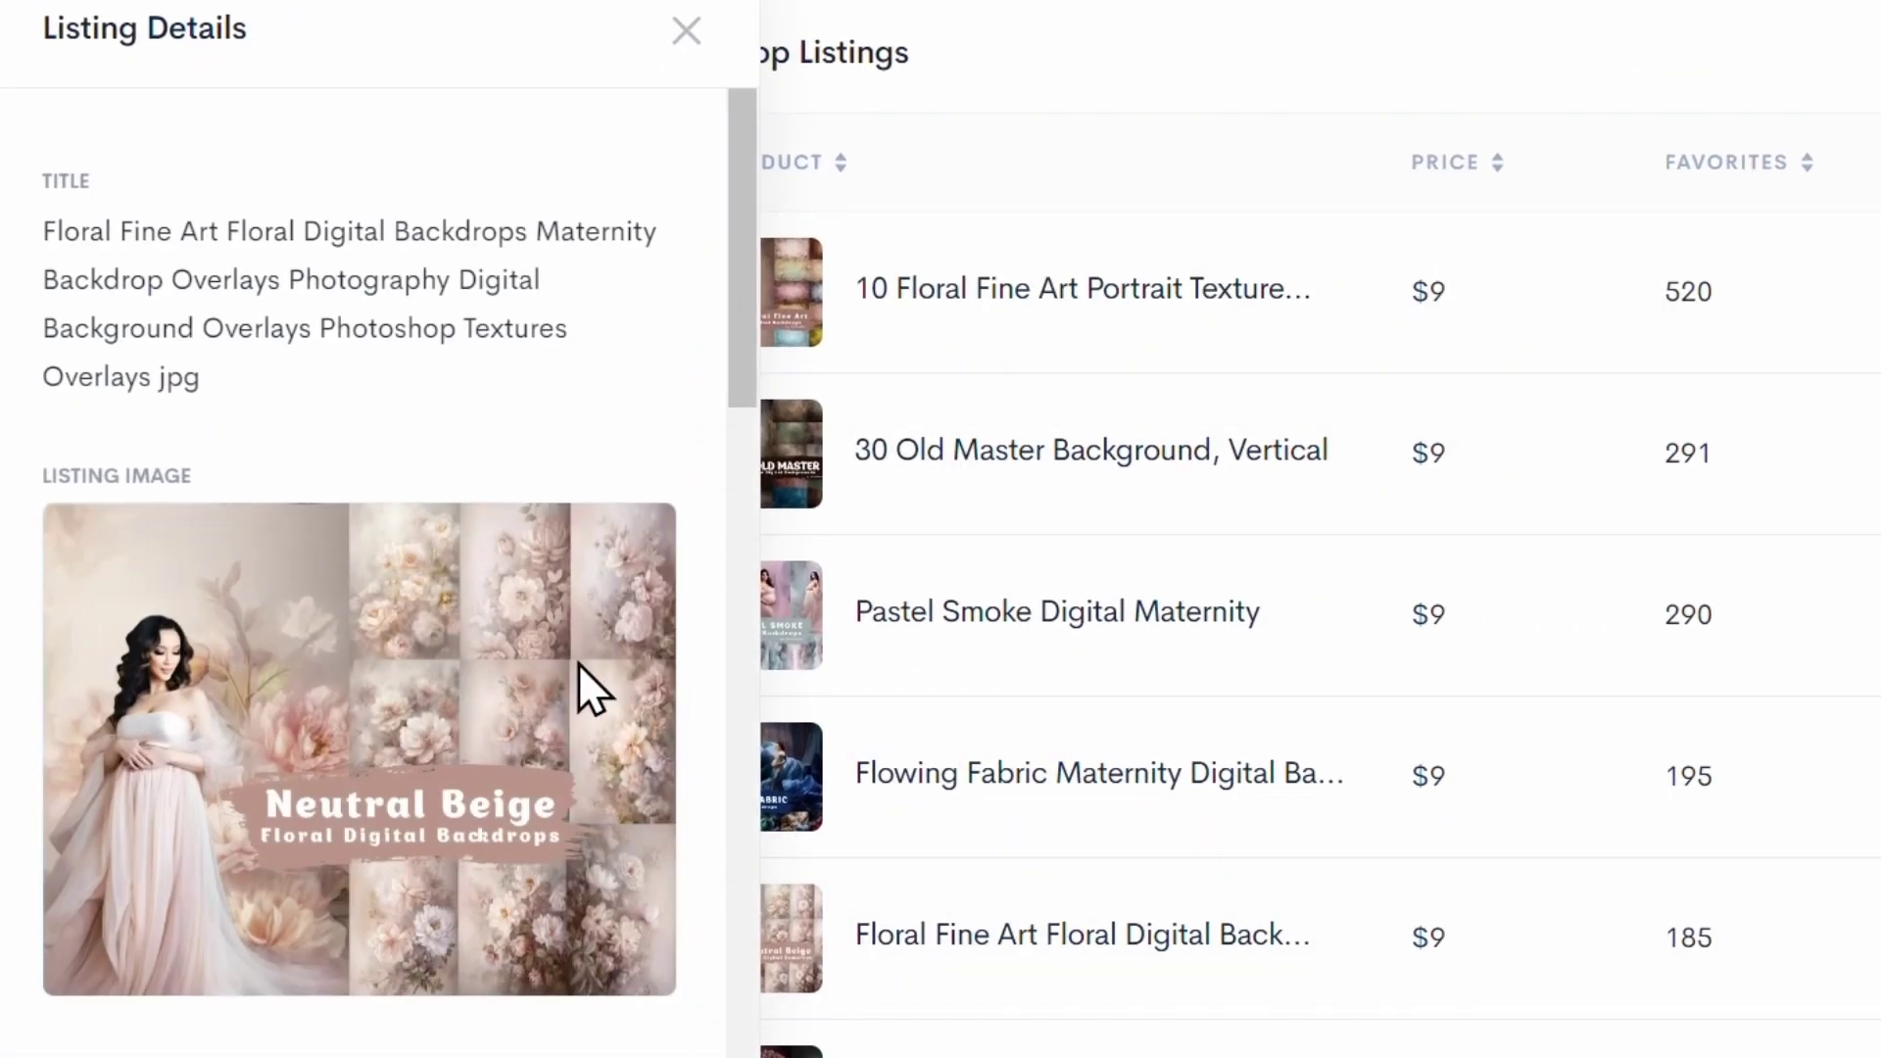
pyautogui.scroll(-3, 491, 696)
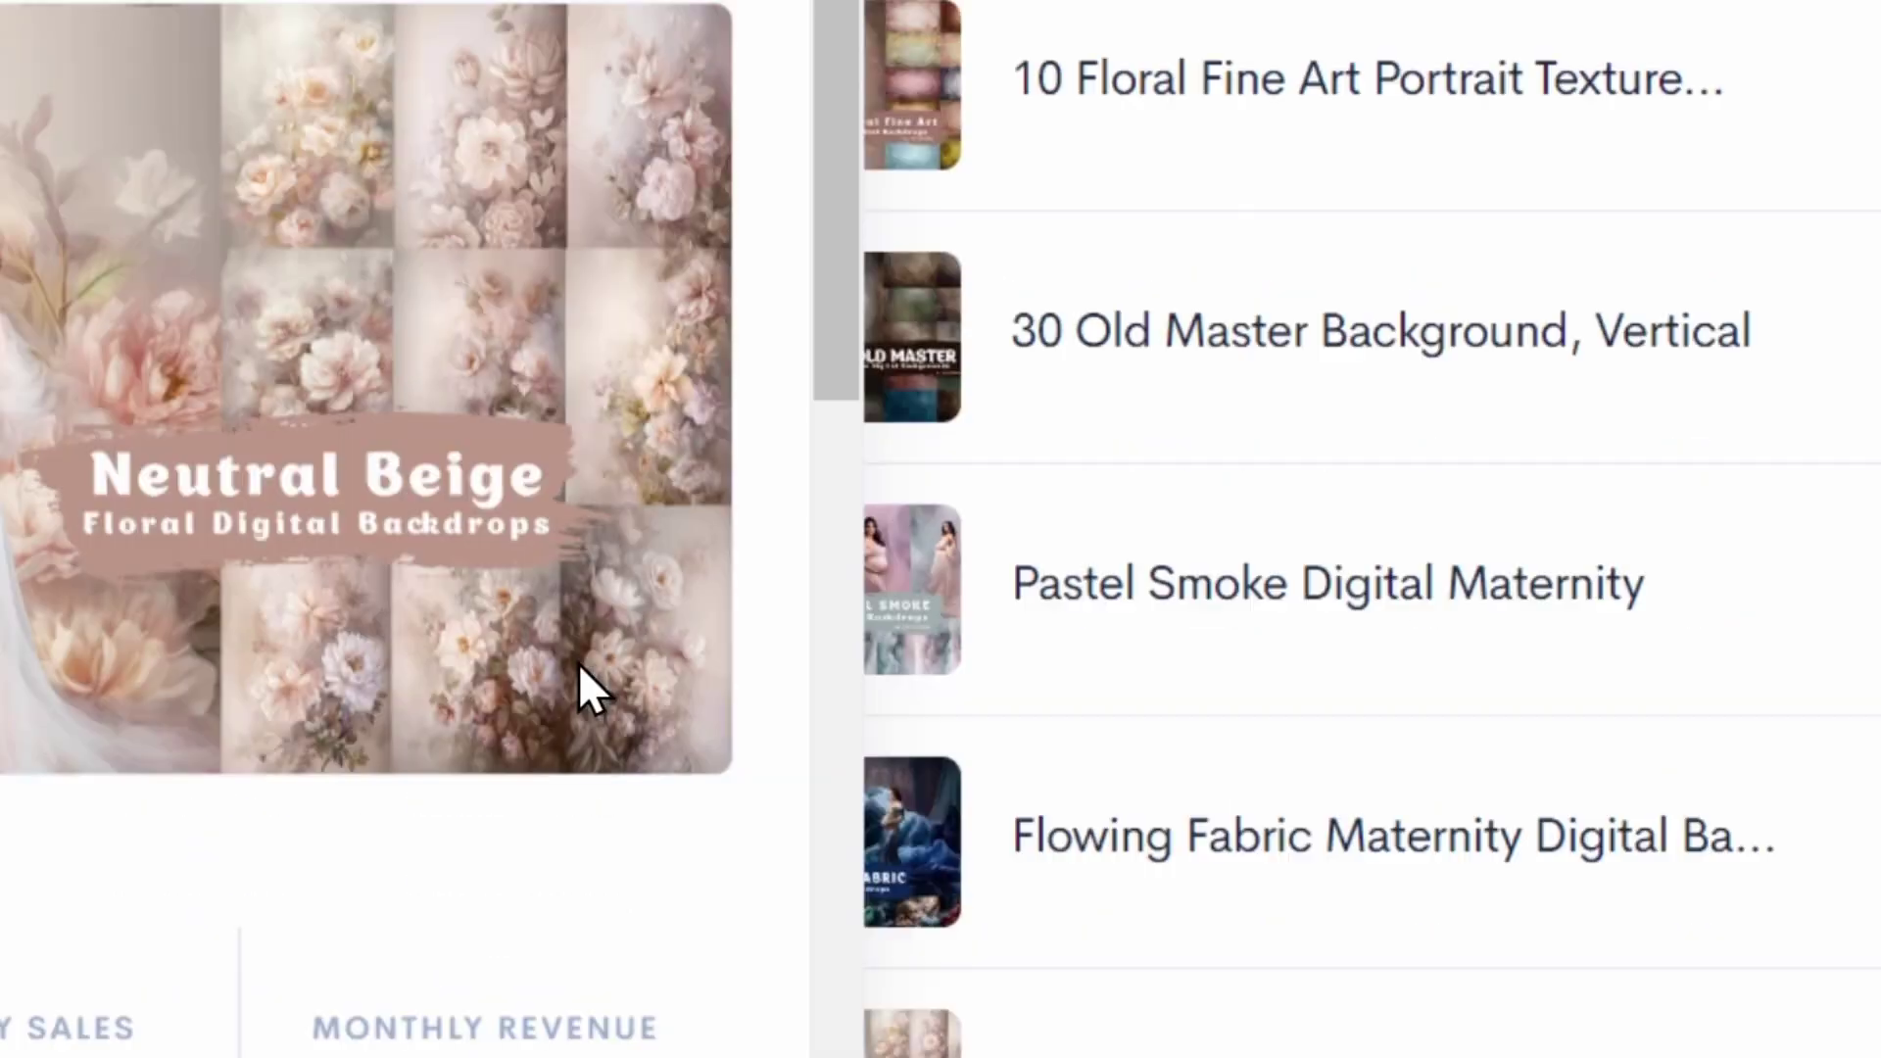
pyautogui.scroll(5, 578, 663)
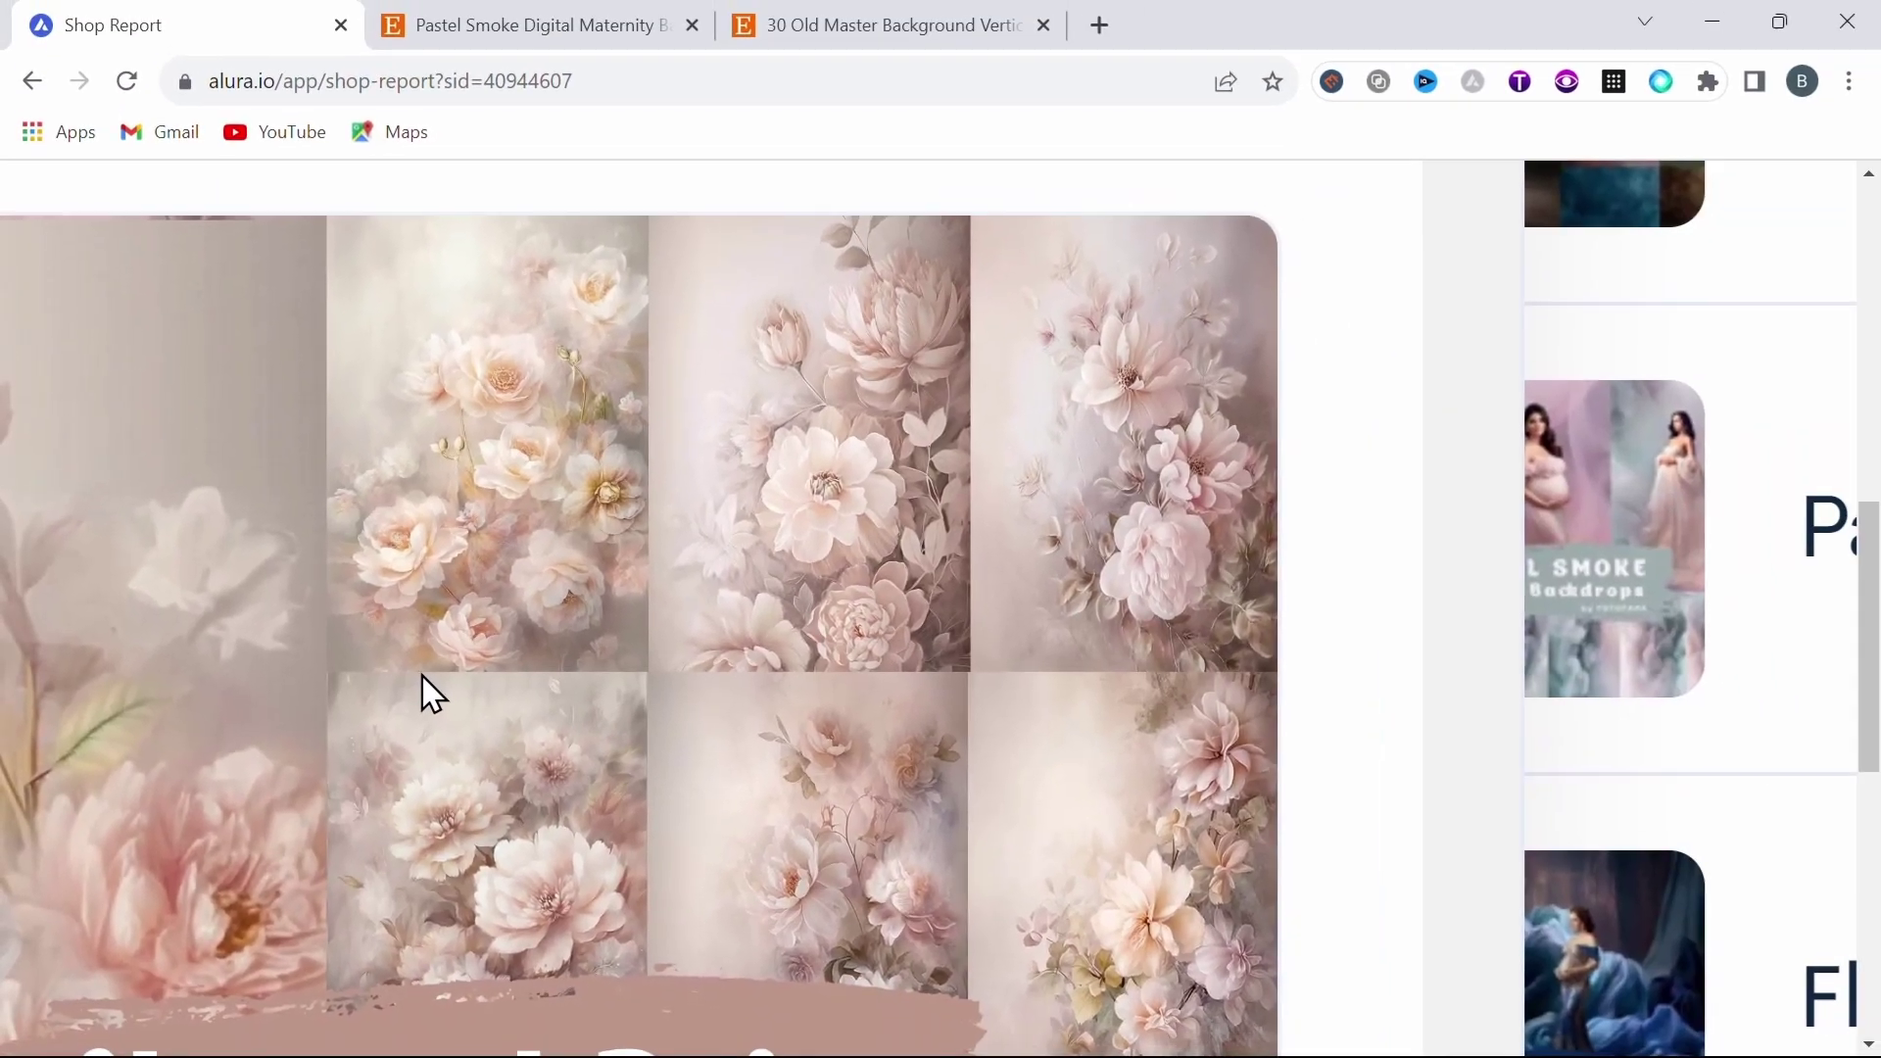
pyautogui.press('super+shift+s')
pyautogui.moveTo(647, 218); pyautogui.dragTo(799, 449)
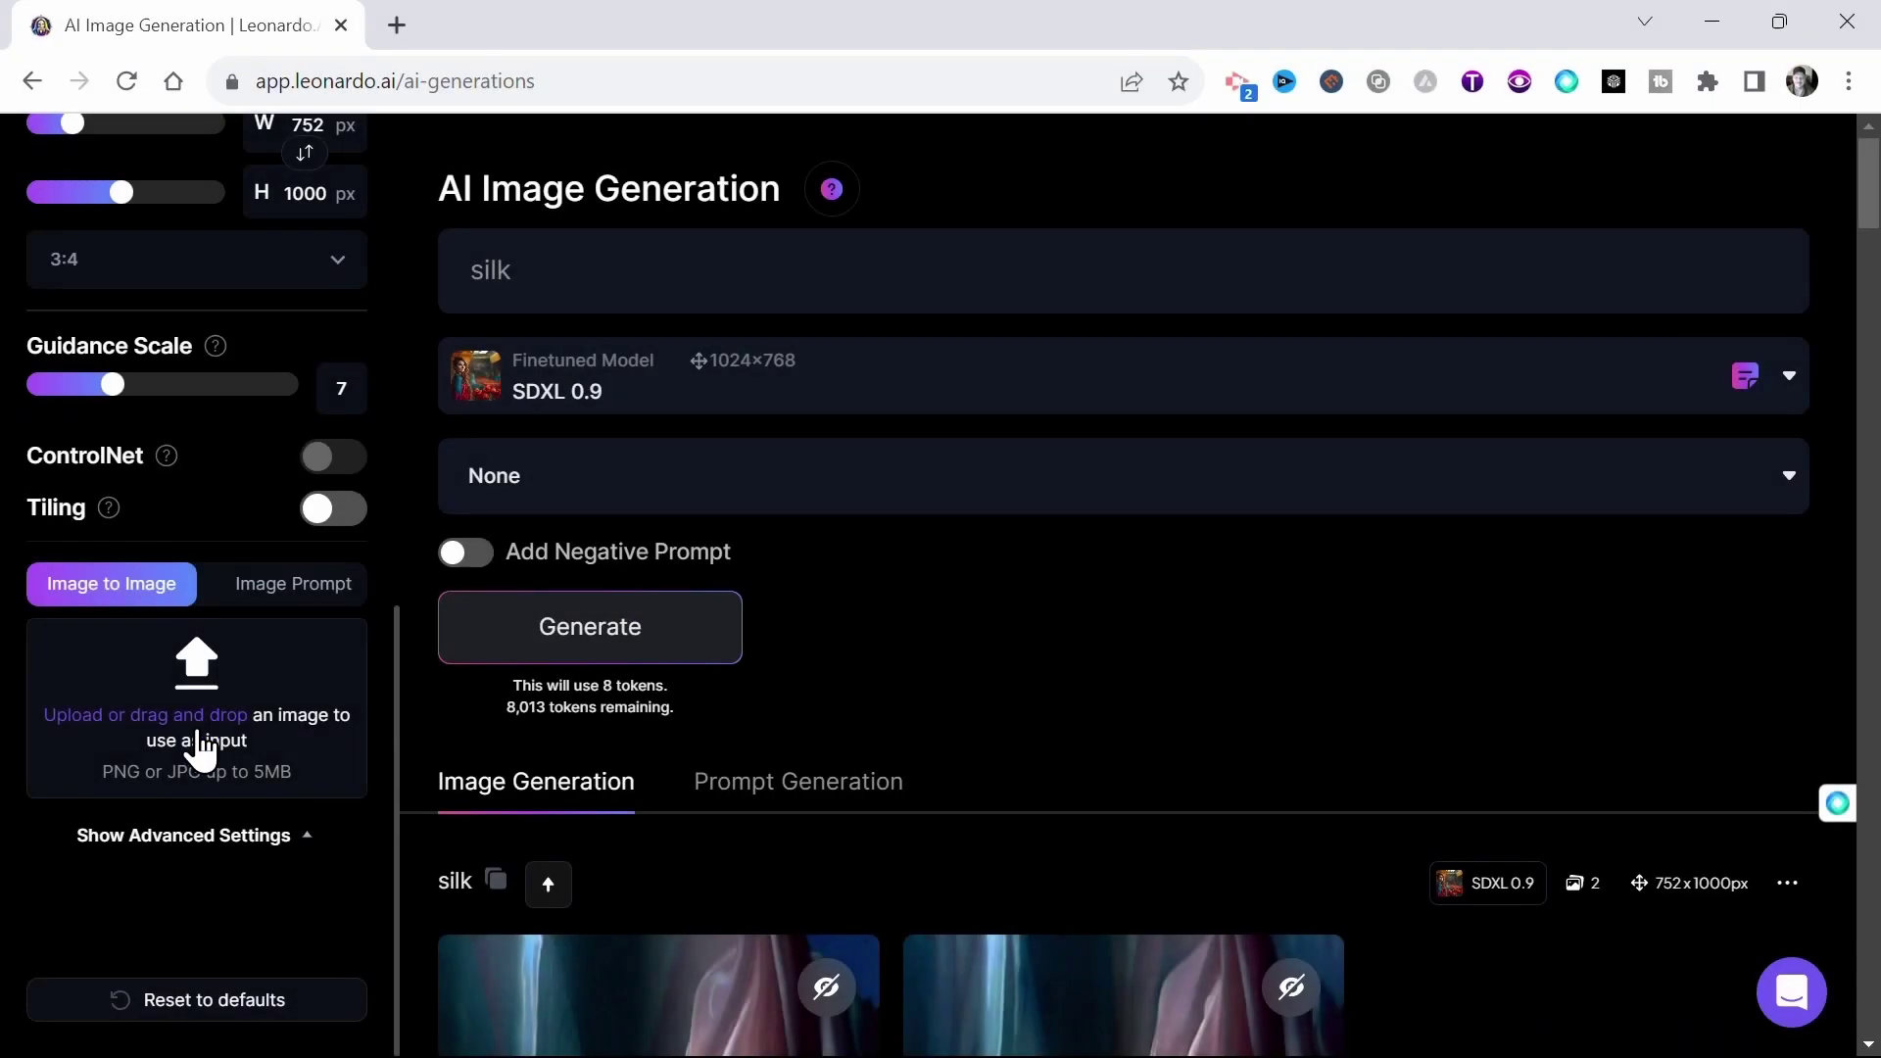
# Paste the floral snip as the source image and generate 720×1008 'flowers' images.
pyautogui.hotkey('ctrl', 'v')
pyautogui.scroll(5, 84, 617)
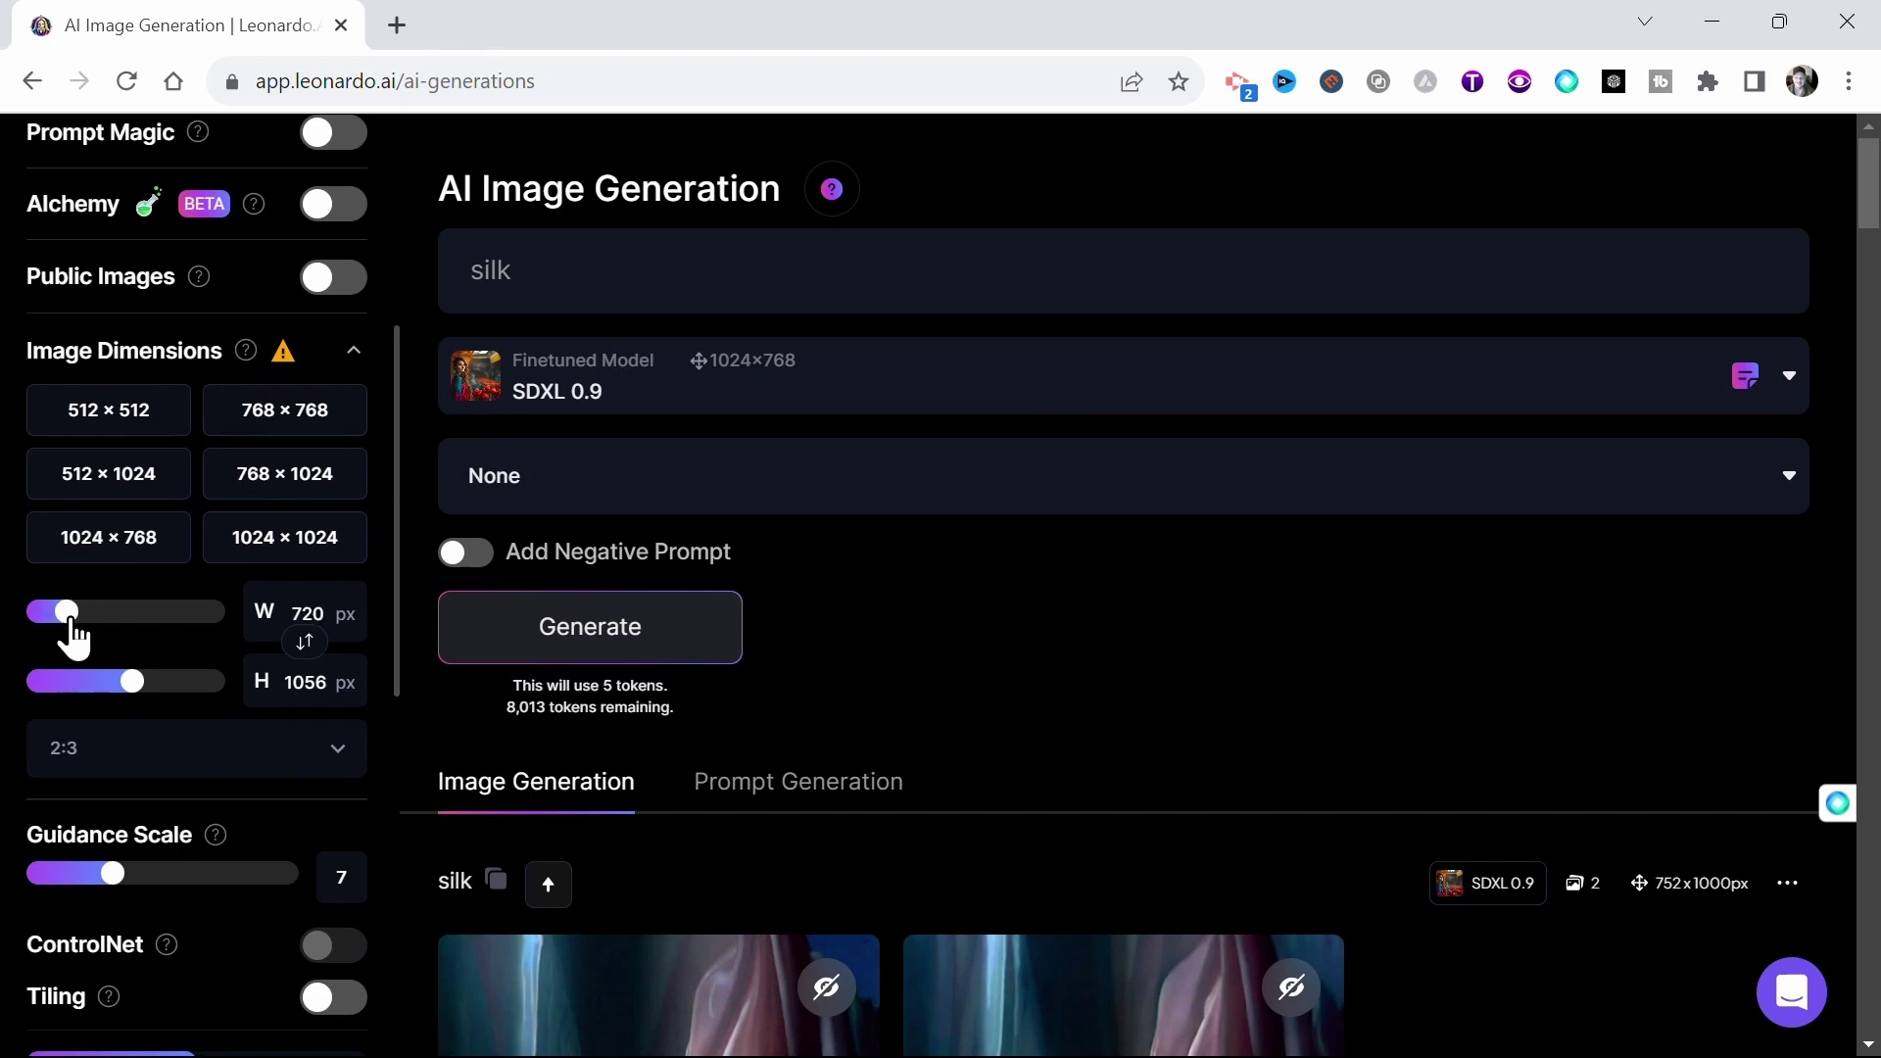
pyautogui.moveTo(524, 271); pyautogui.dragTo(482, 274)
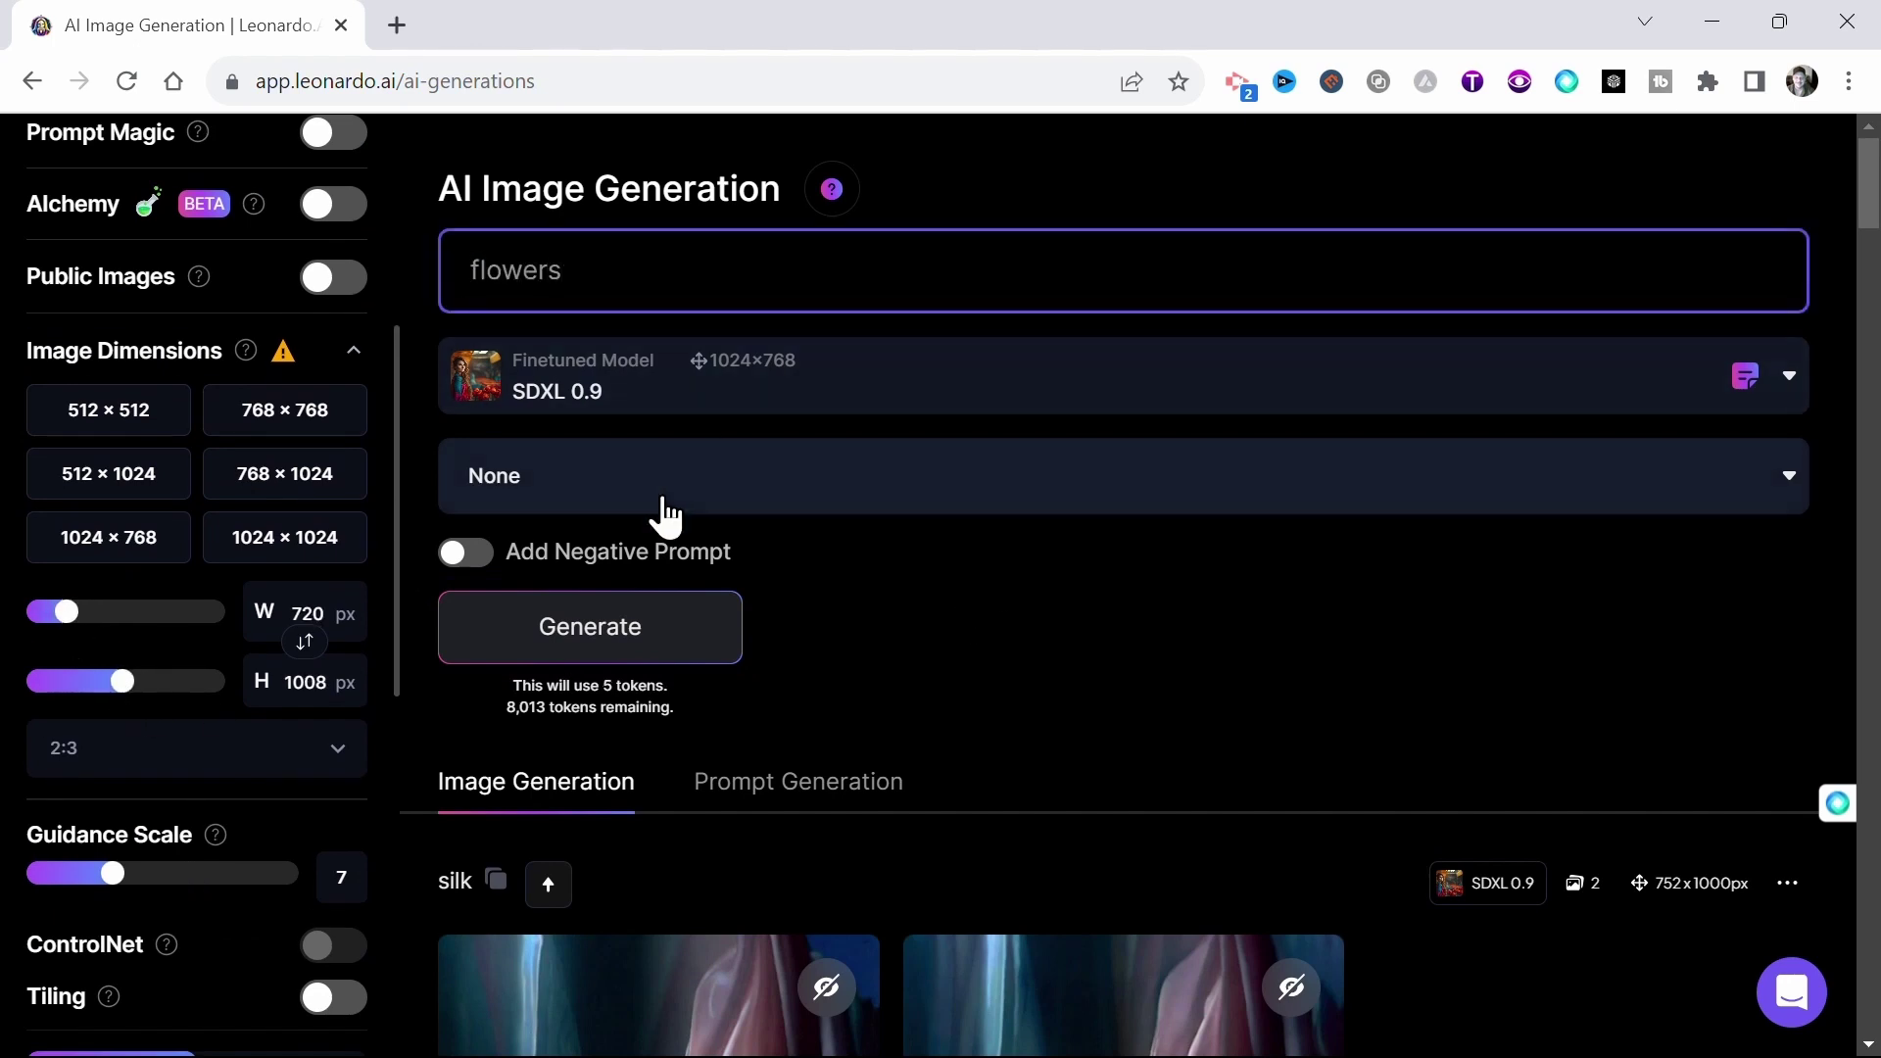
pyautogui.click(605, 625)
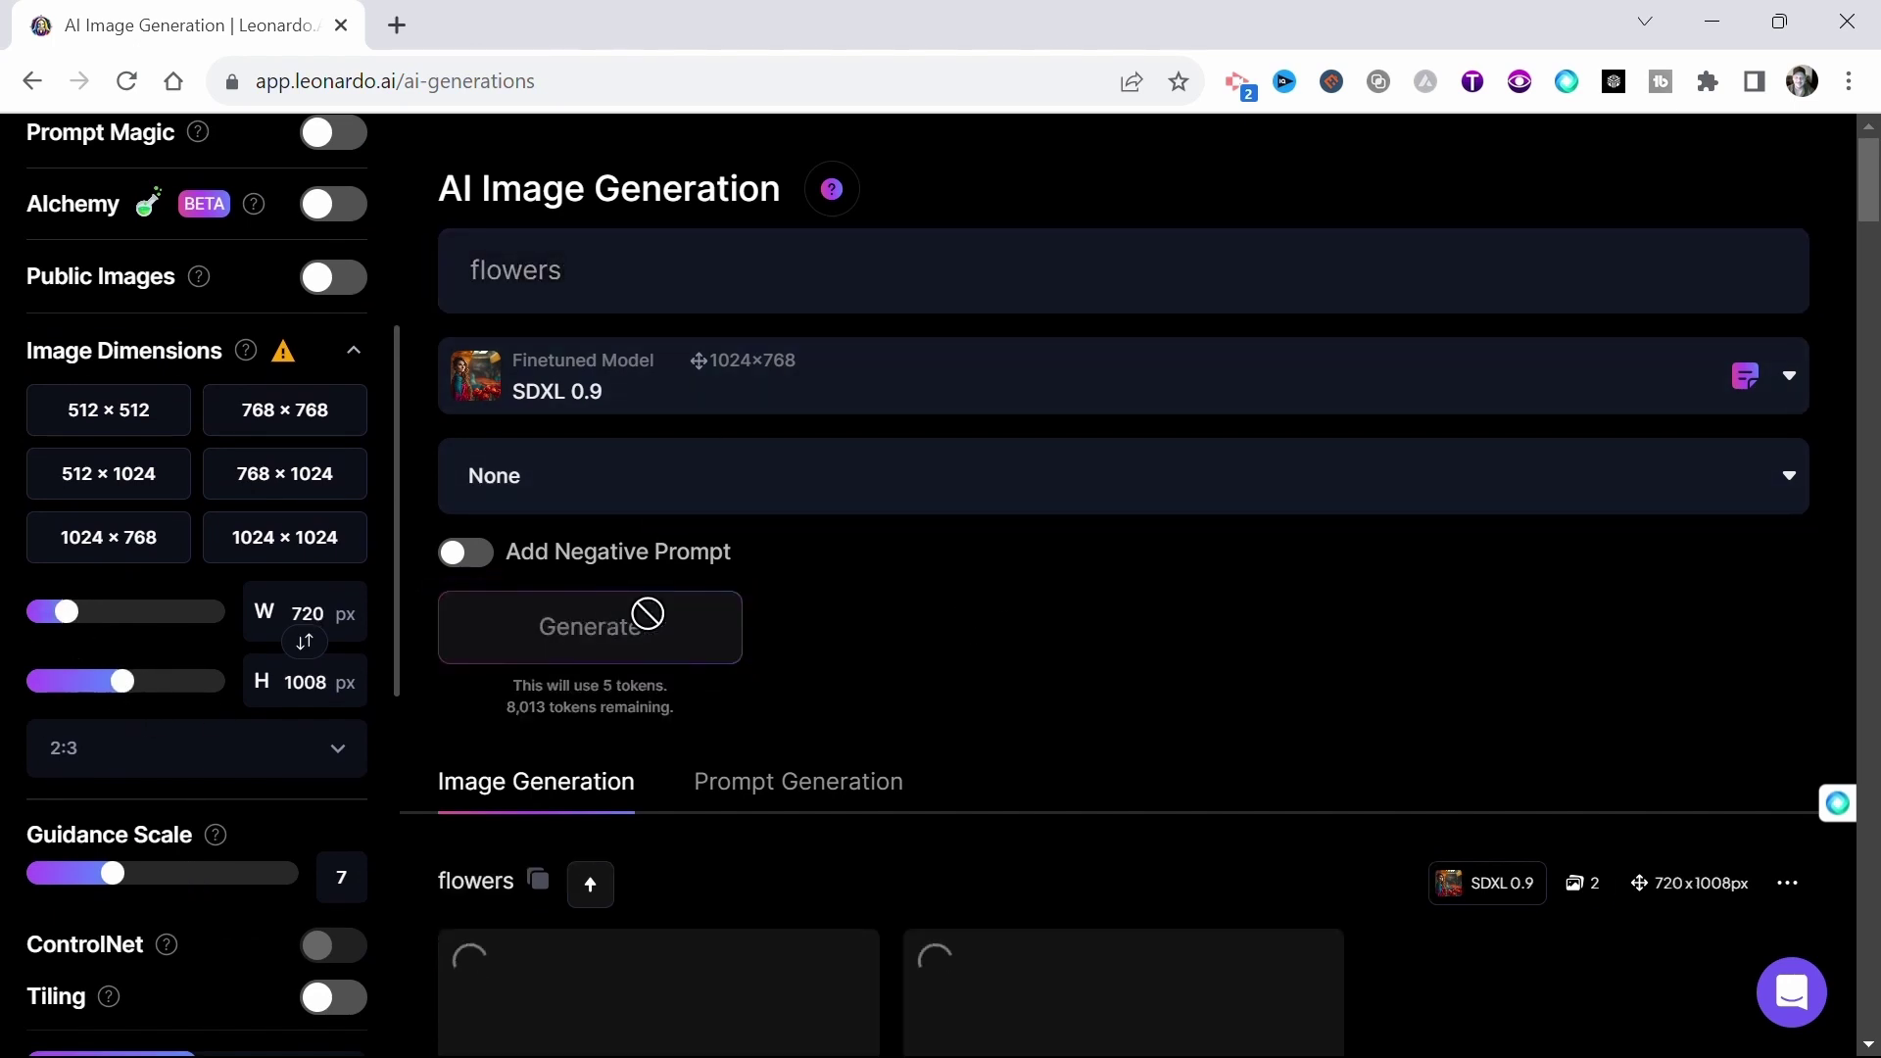
pyautogui.scroll(-7, 1000, 686)
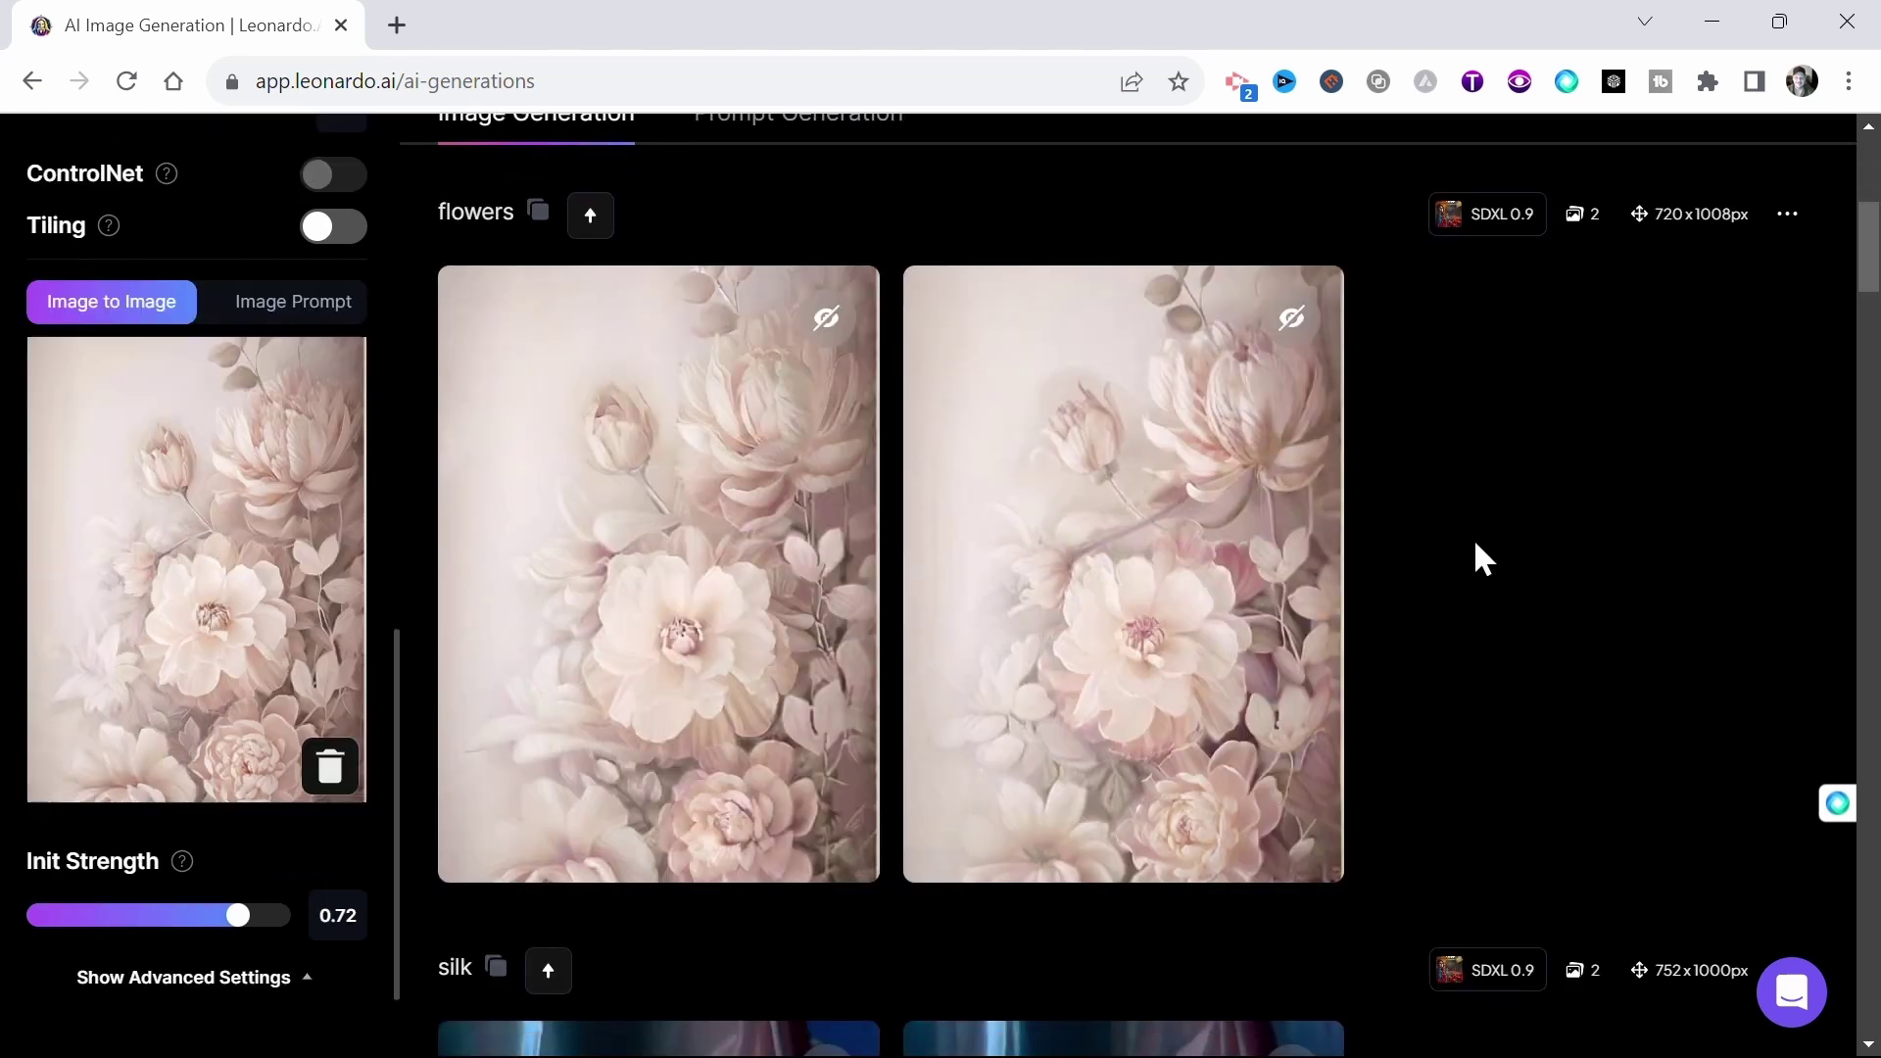
# Lower Init Strength to 0.59 and generate 720×1008 'red flowers' images.
pyautogui.moveTo(1193, 627)
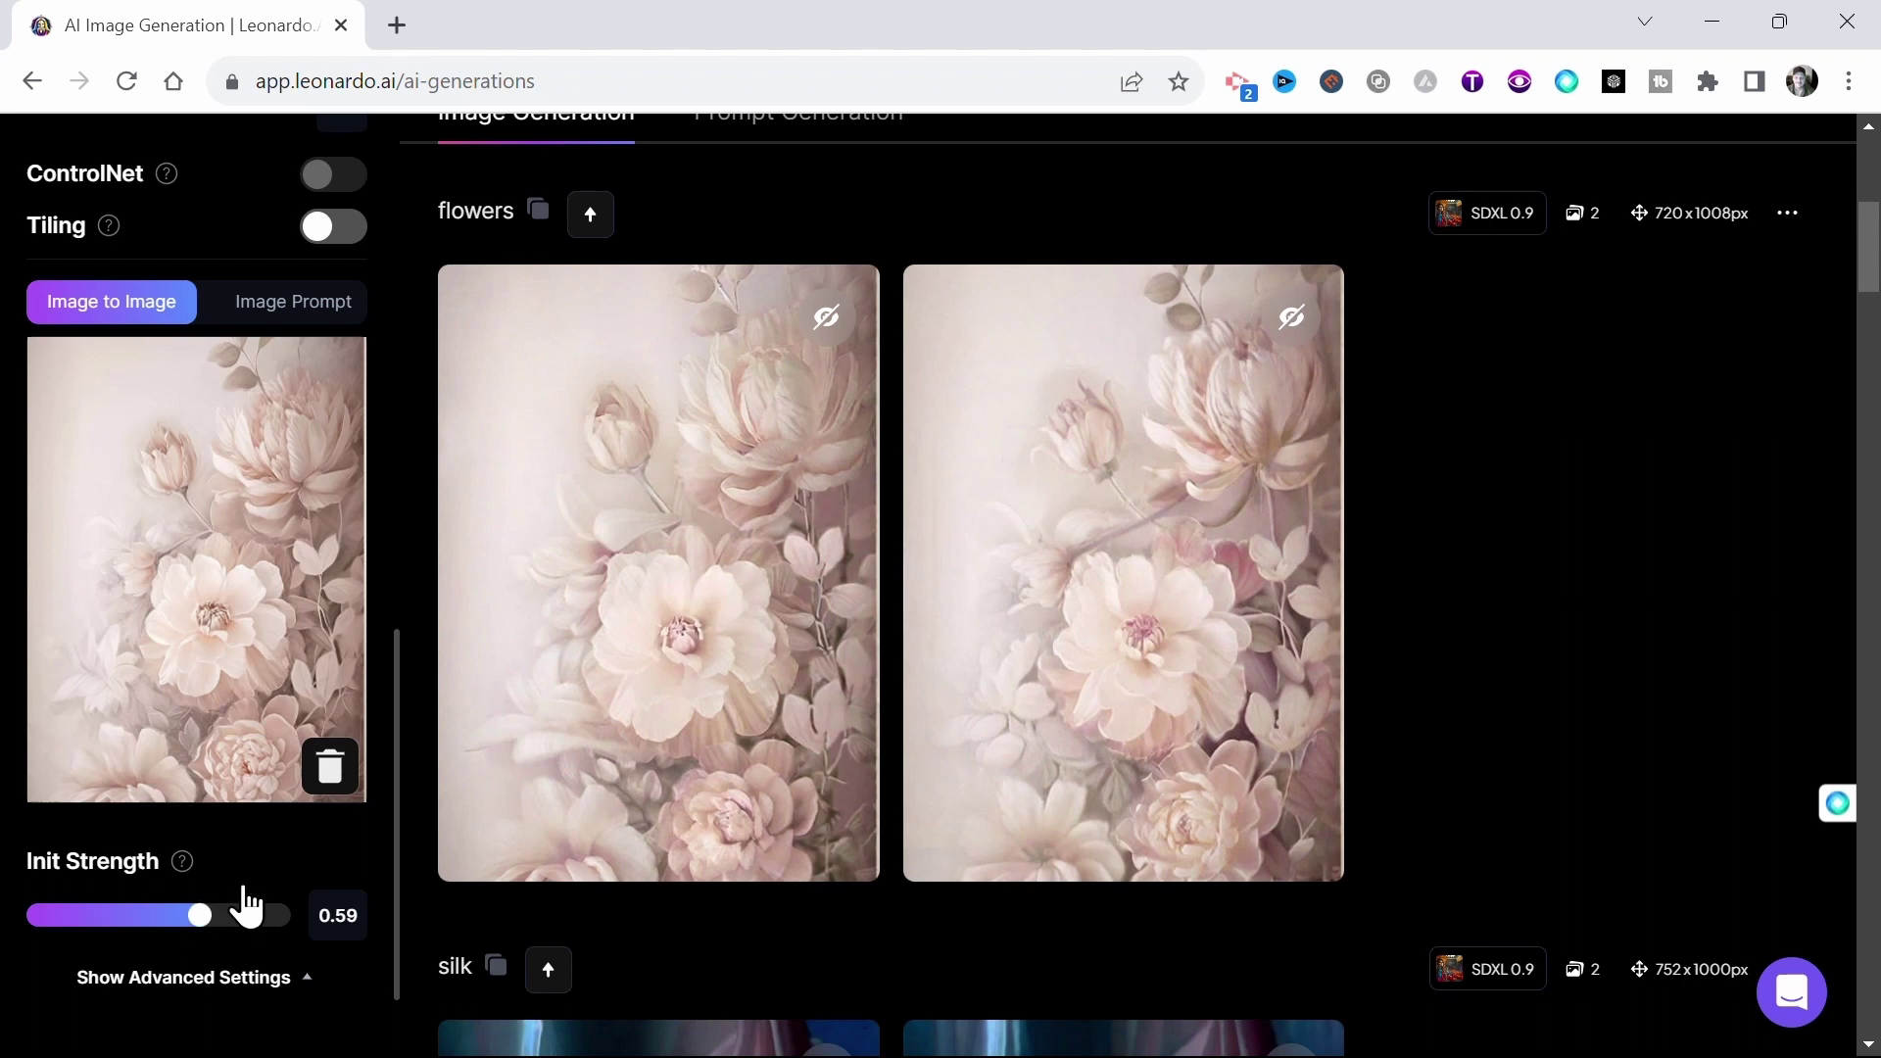
pyautogui.scroll(7, 559, 686)
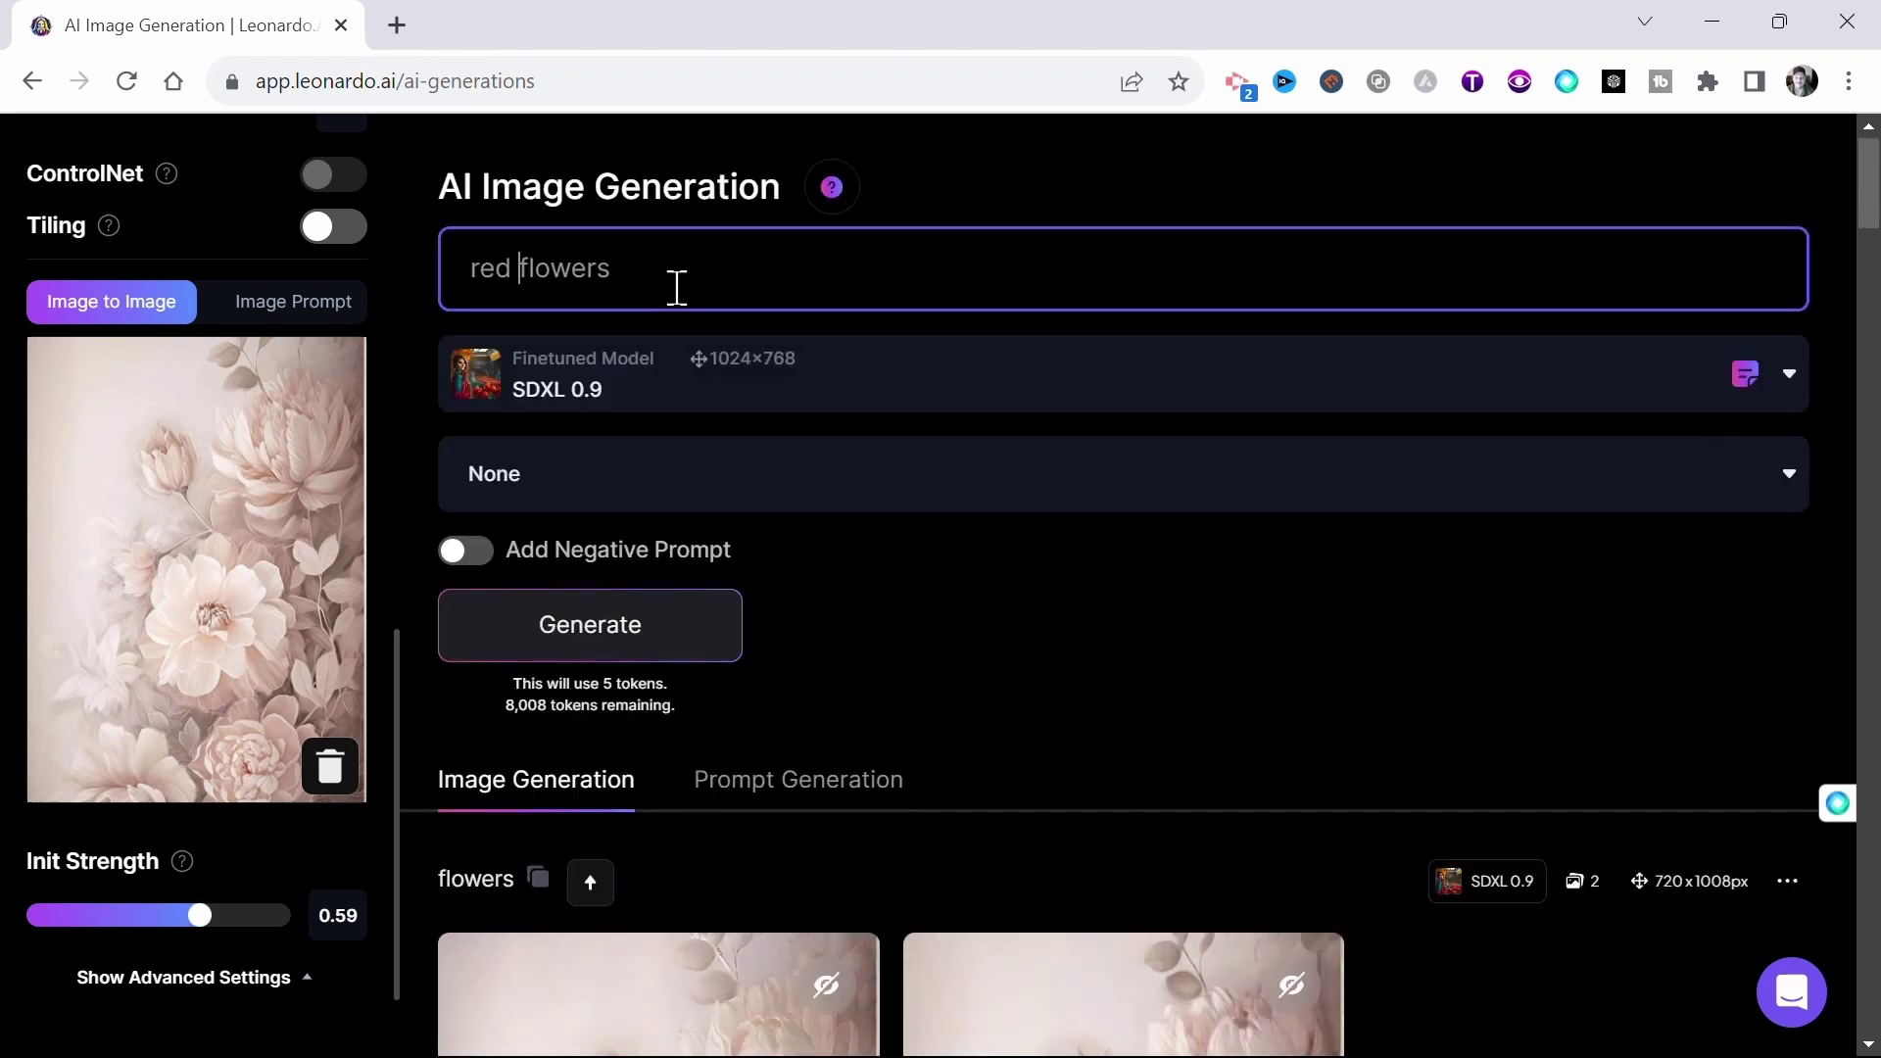
pyautogui.click(598, 605)
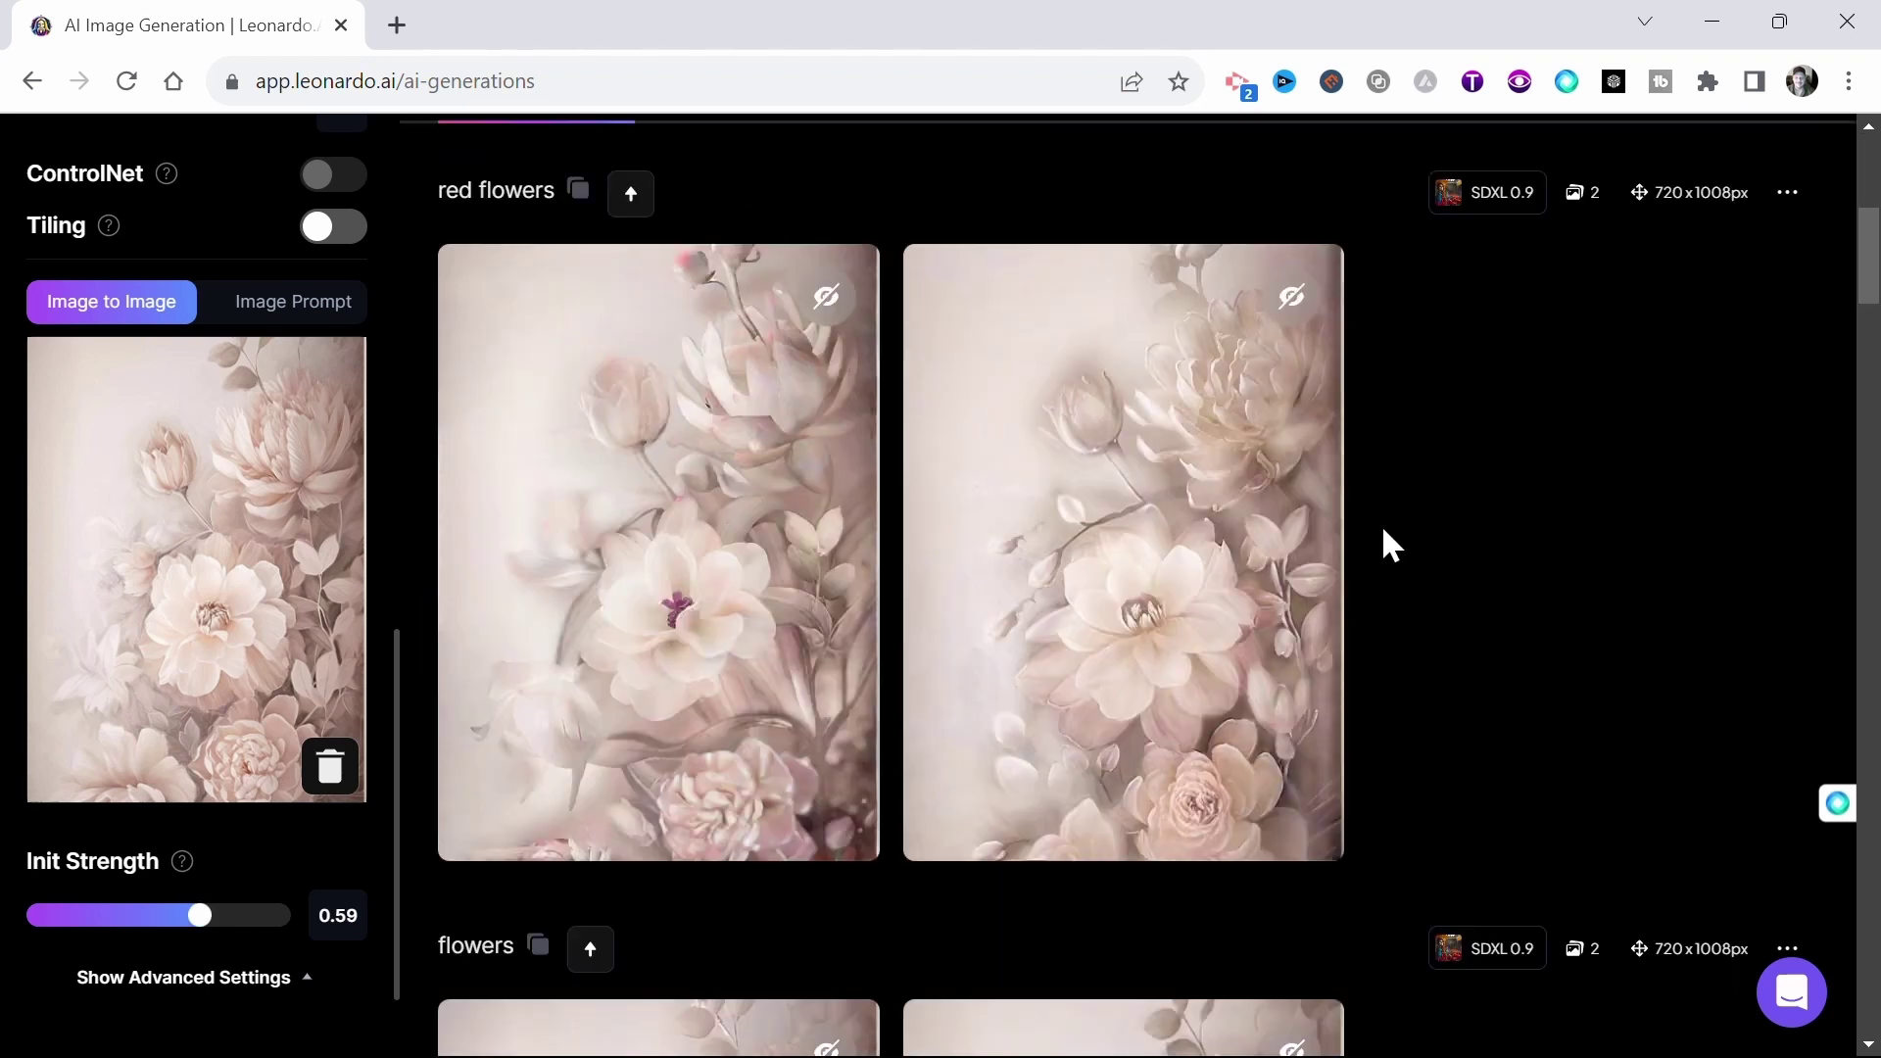
pyautogui.moveTo(755, 630)
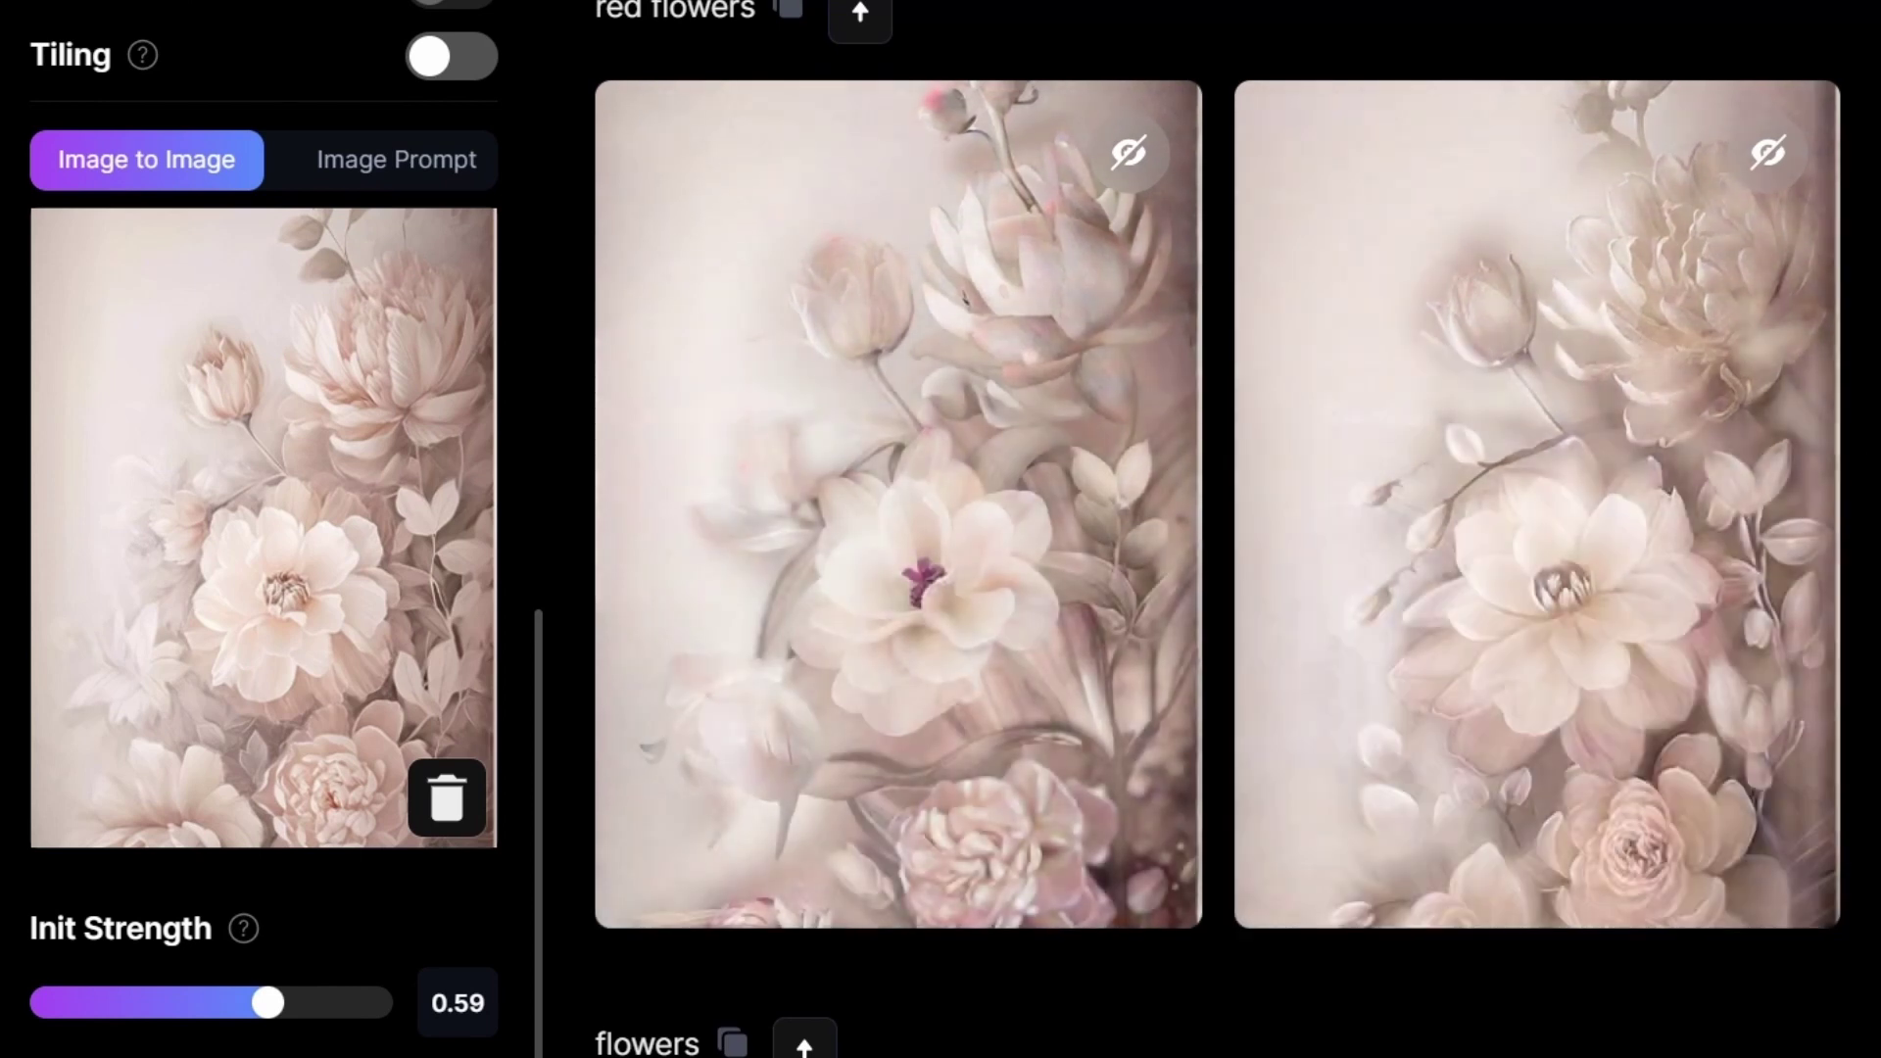
pyautogui.scroll(1, 1217, 530)
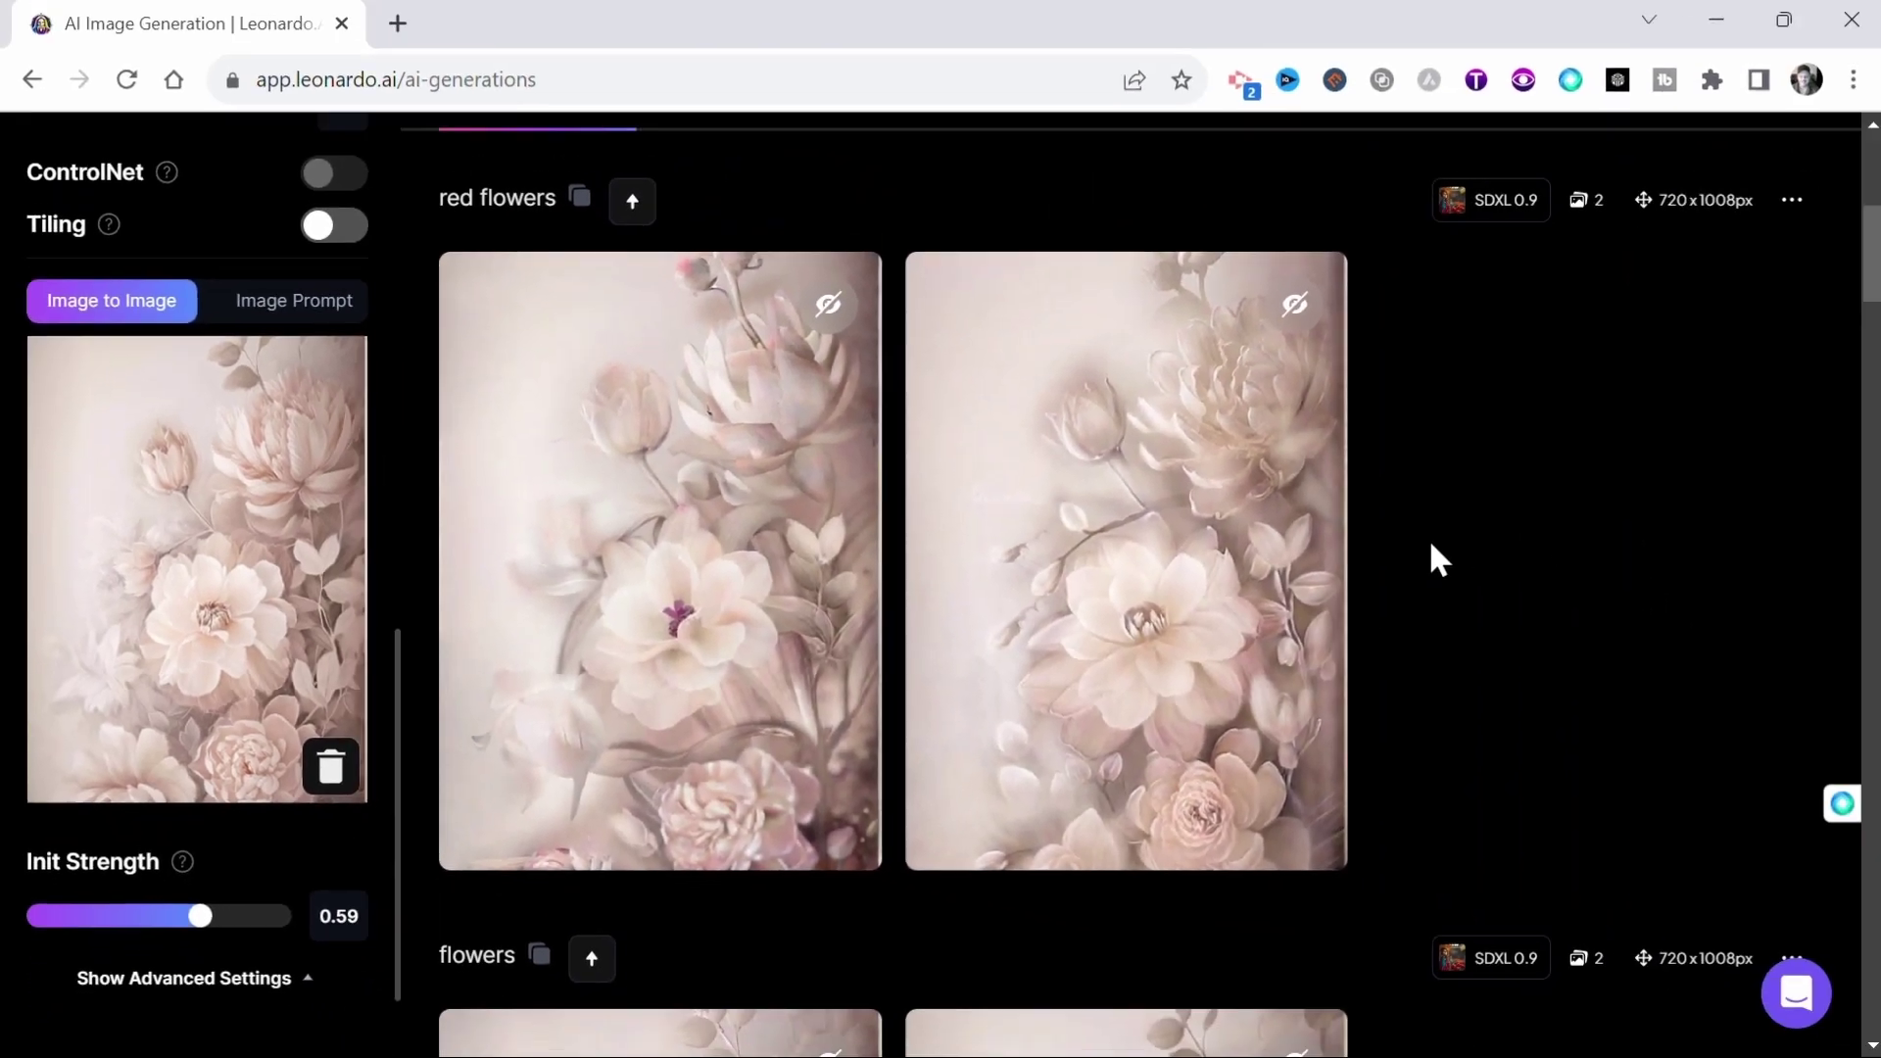
pyautogui.scroll(1, 1426, 539)
pyautogui.scroll(1, 1427, 545)
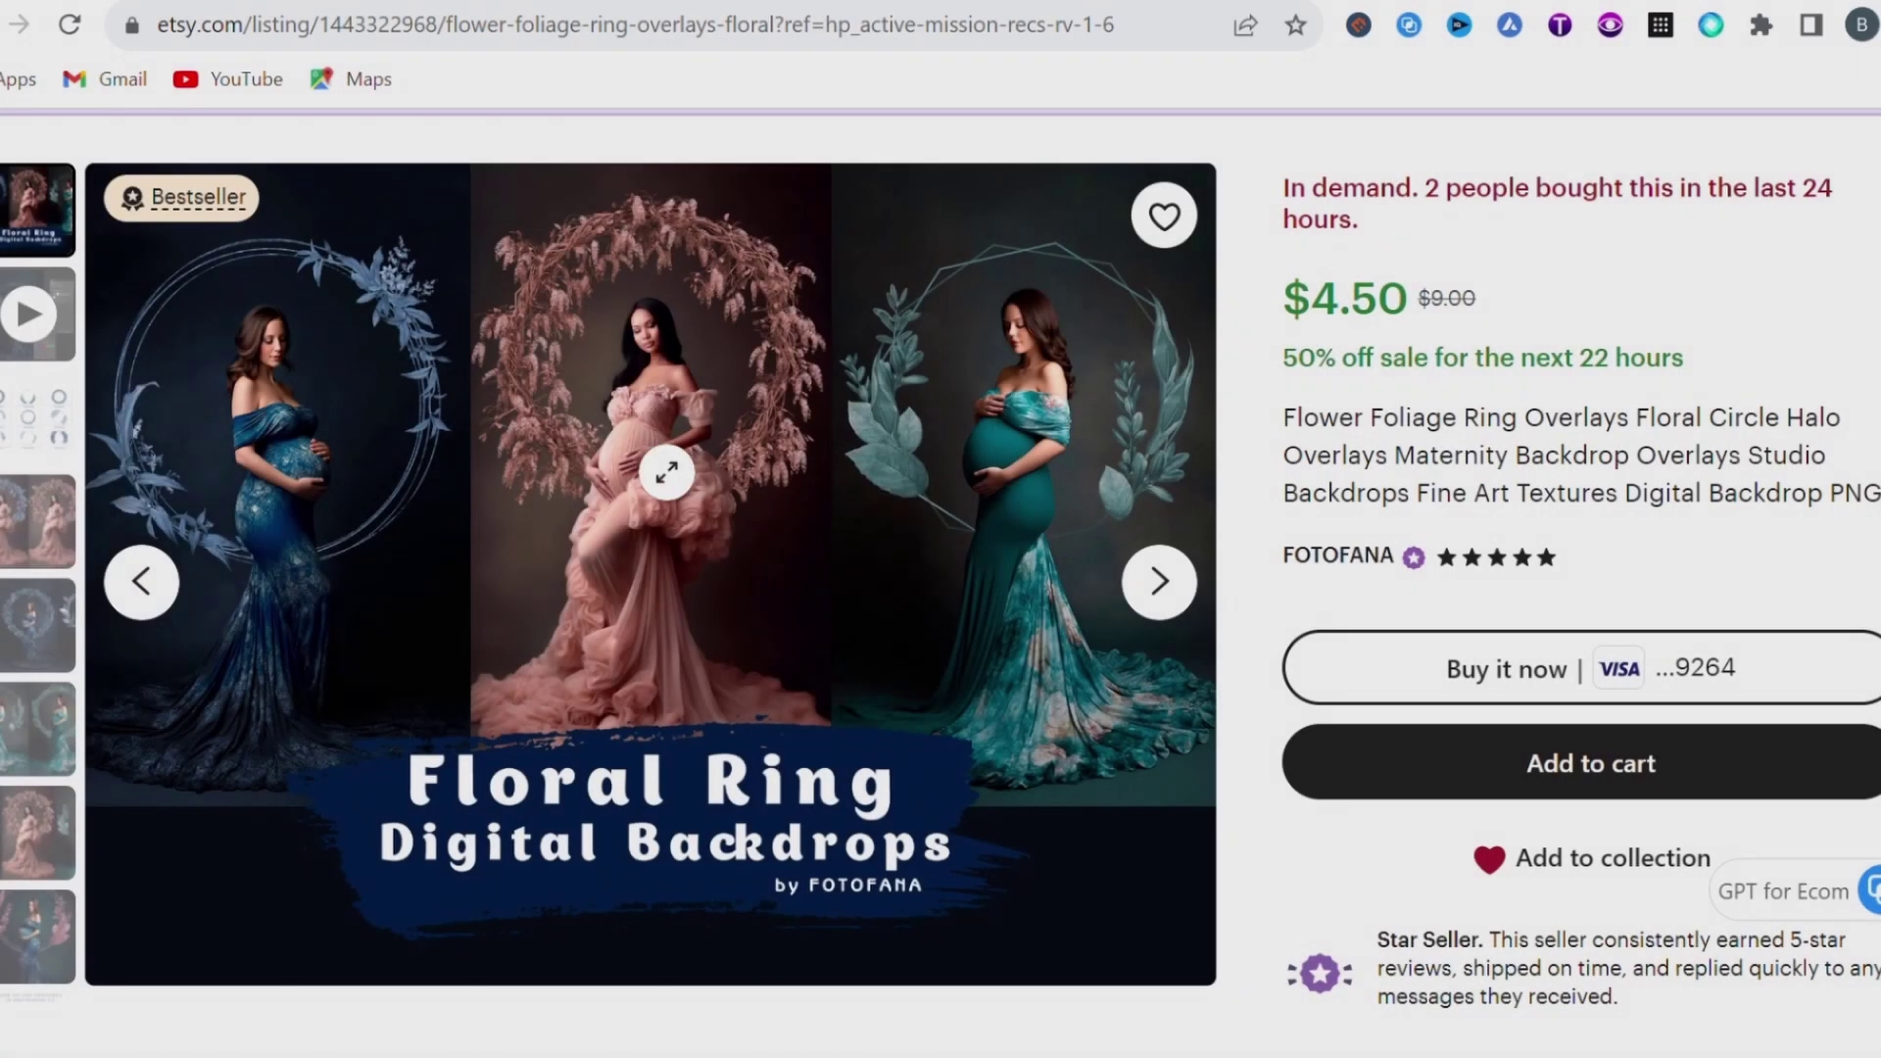
# Browse the listing's gallery and snip the maternity photo with the pink floral wreath.
pyautogui.click(1156, 597)
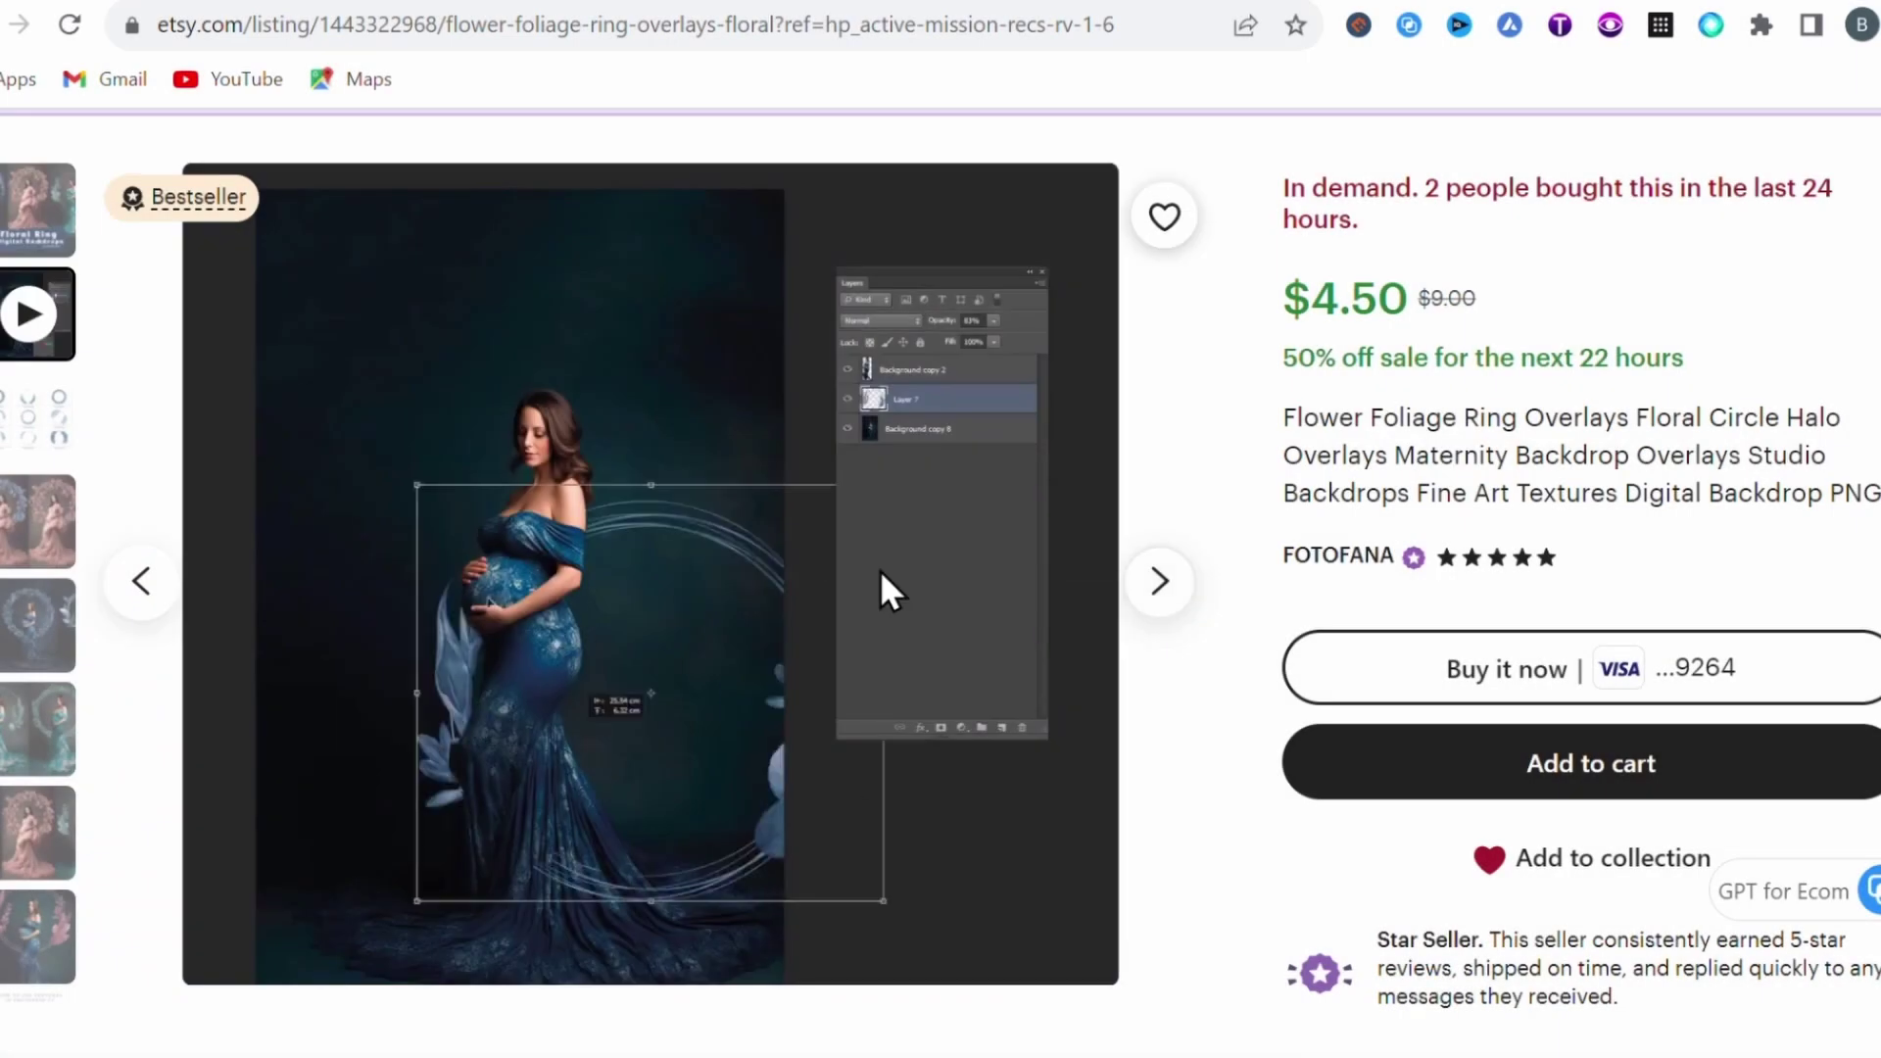
pyautogui.click(1160, 586)
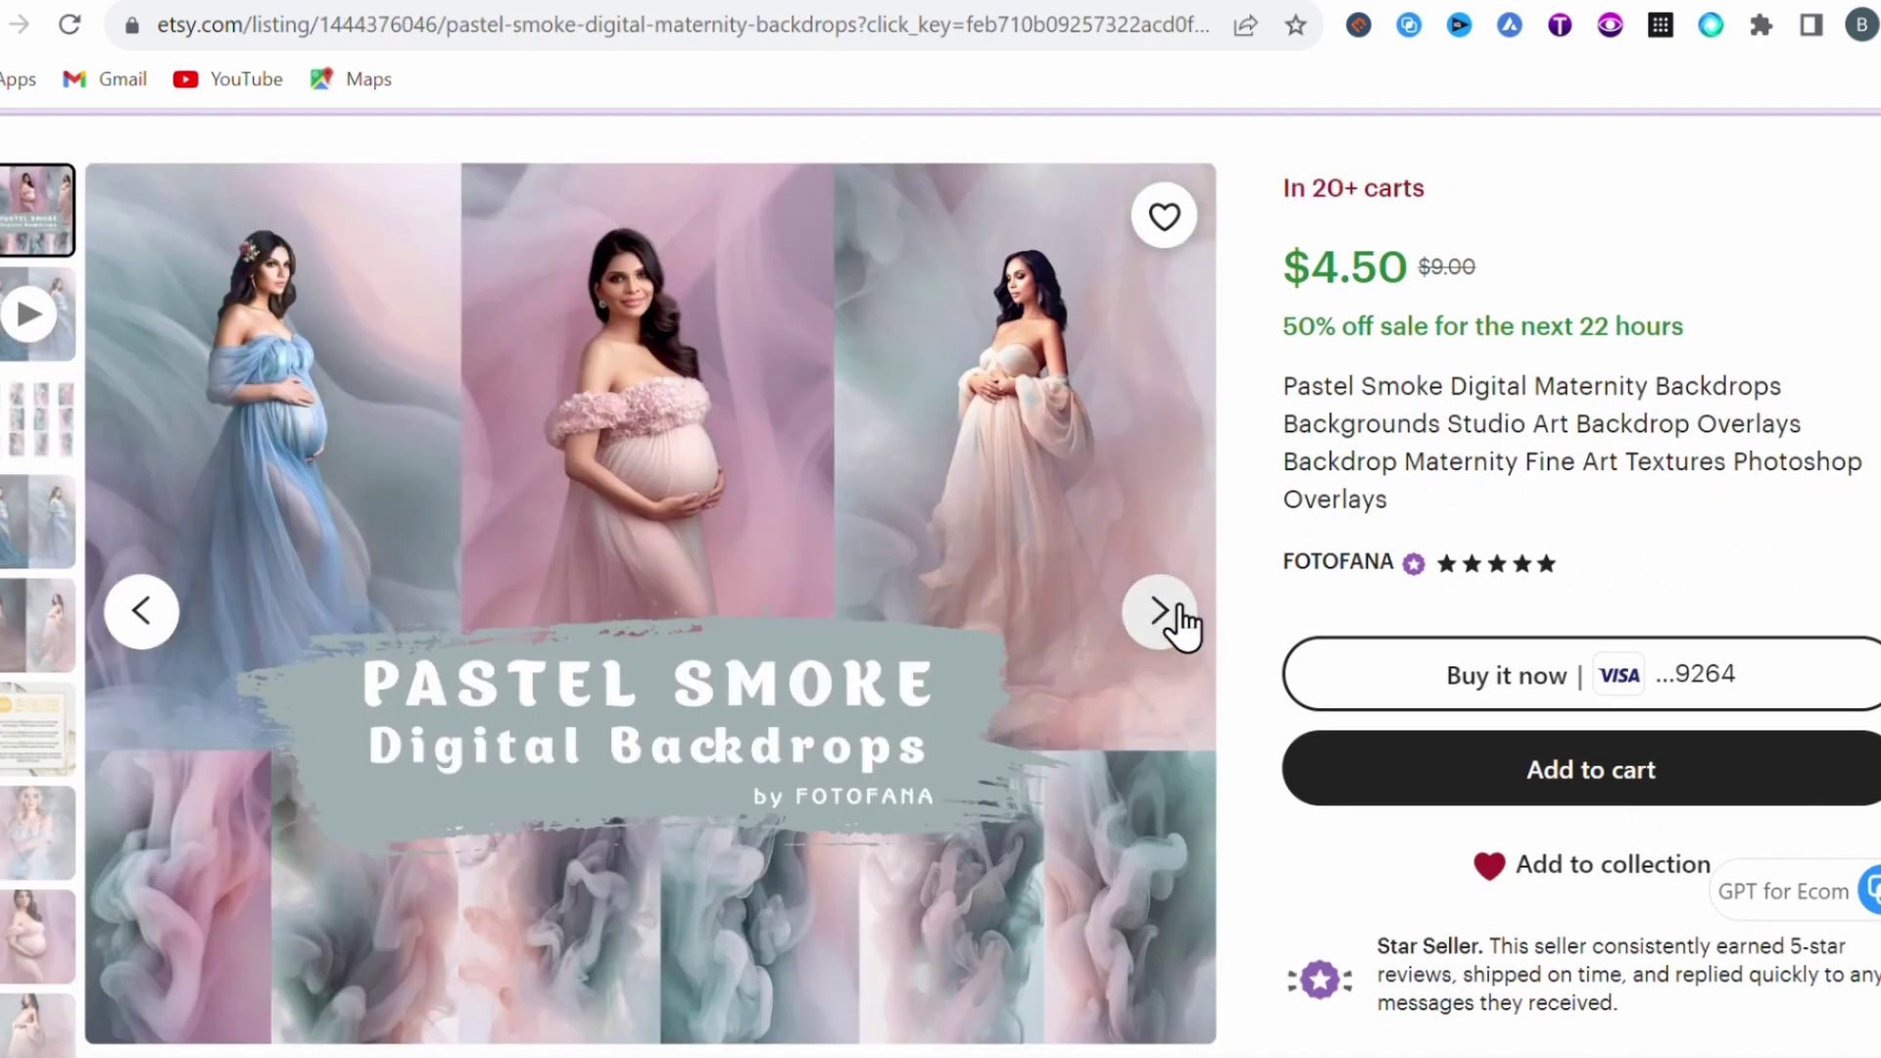
pyautogui.click(1160, 611)
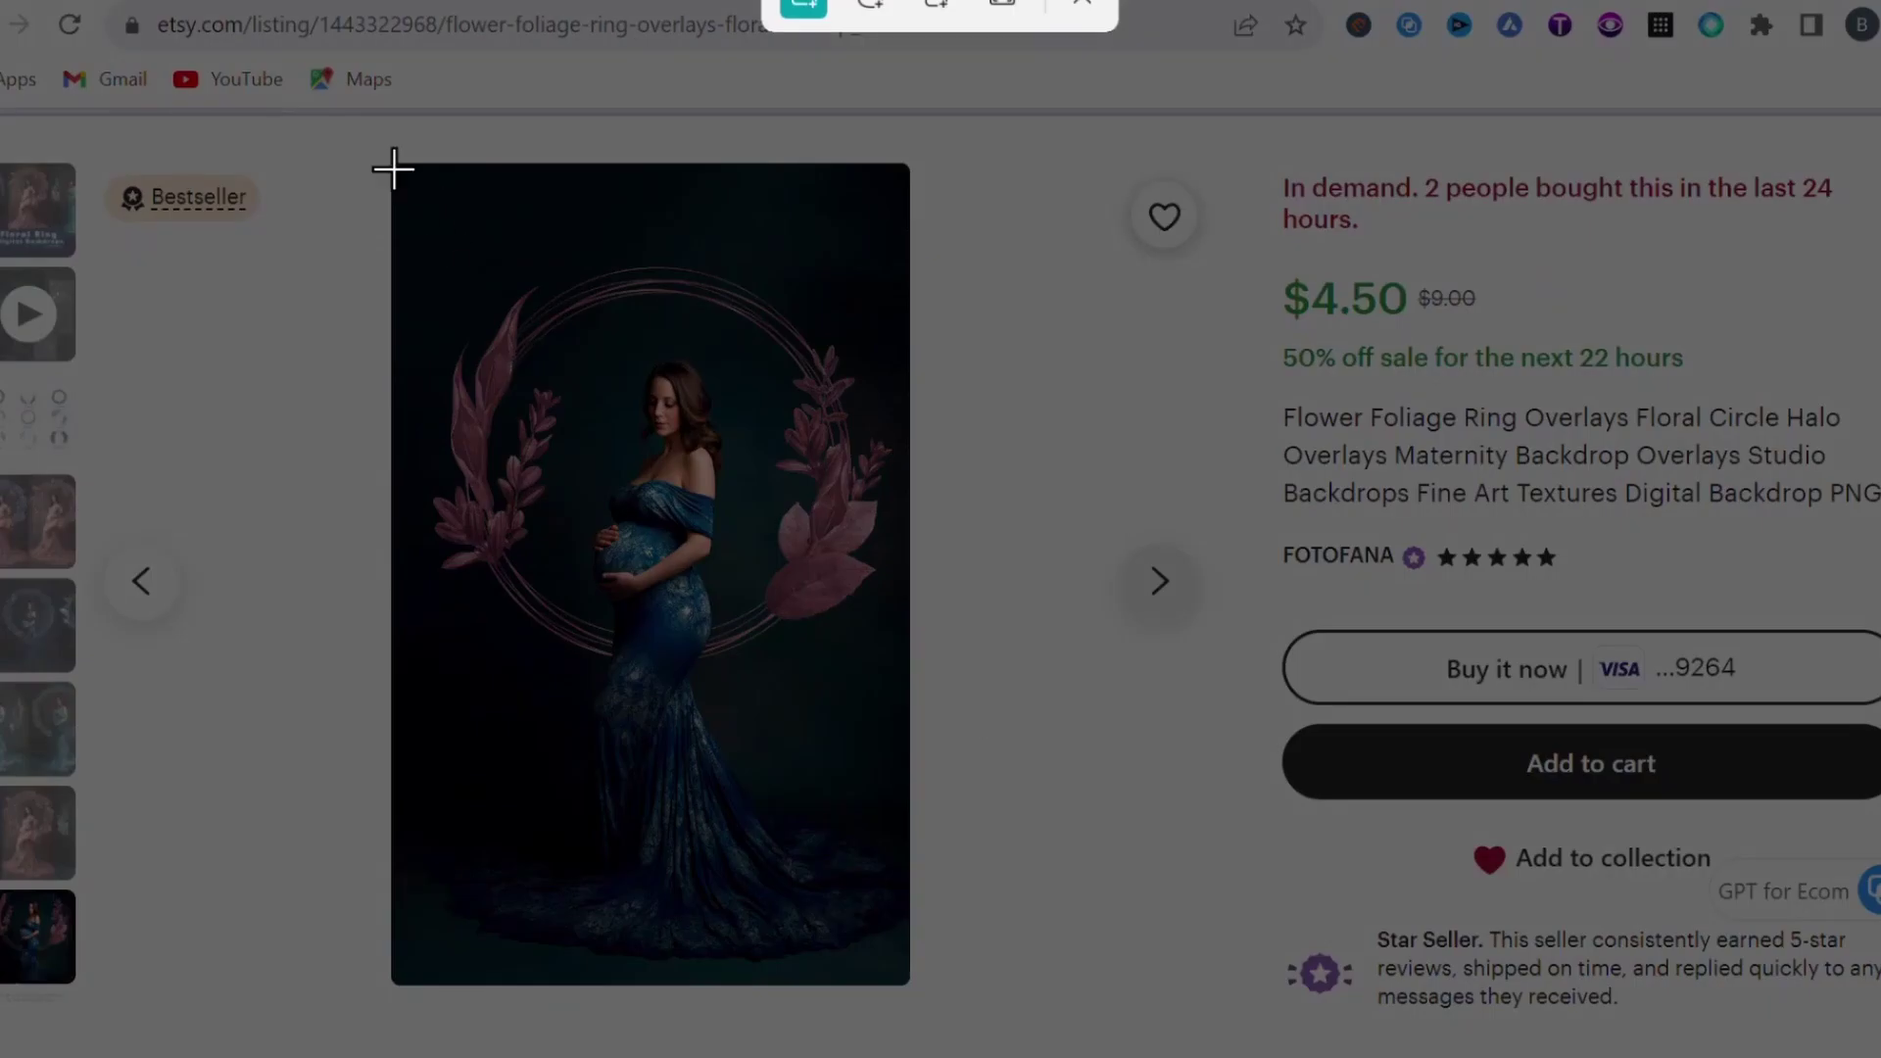
pyautogui.moveTo(393, 168); pyautogui.dragTo(874, 945)
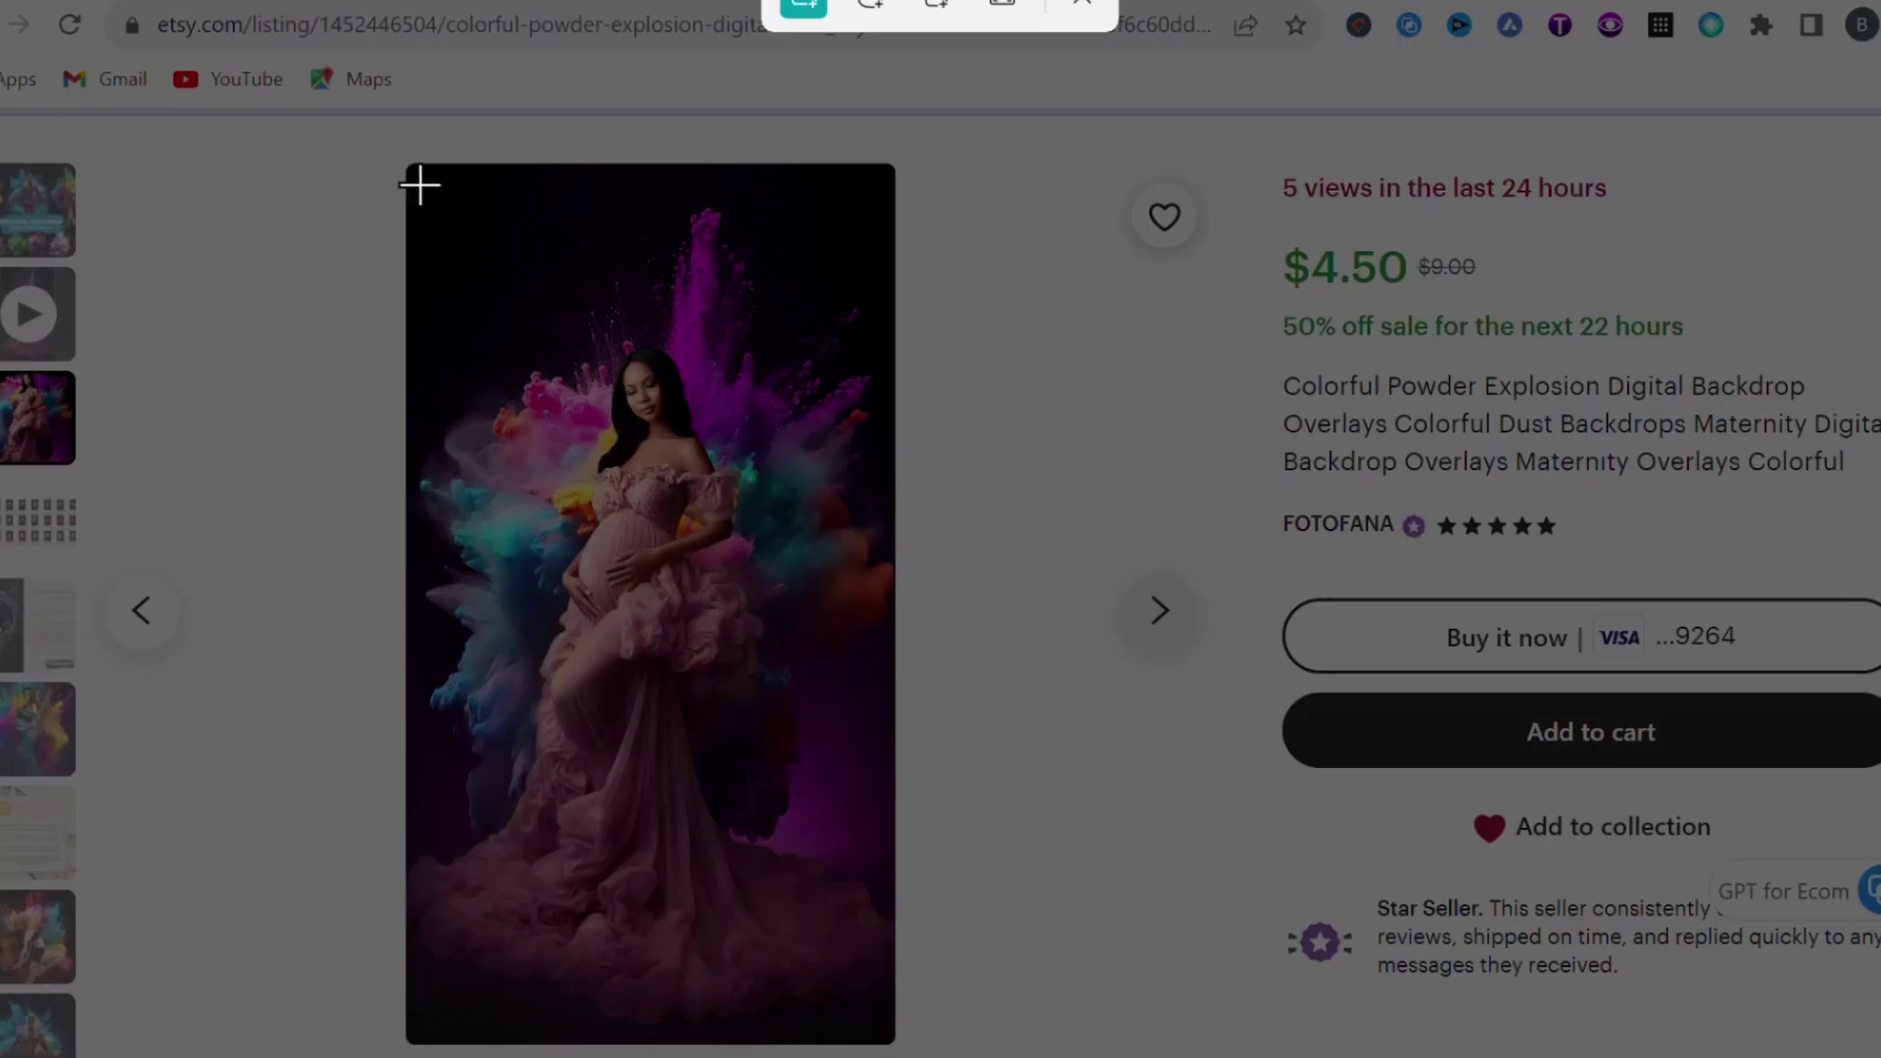
pyautogui.moveTo(409, 169); pyautogui.dragTo(877, 1022)
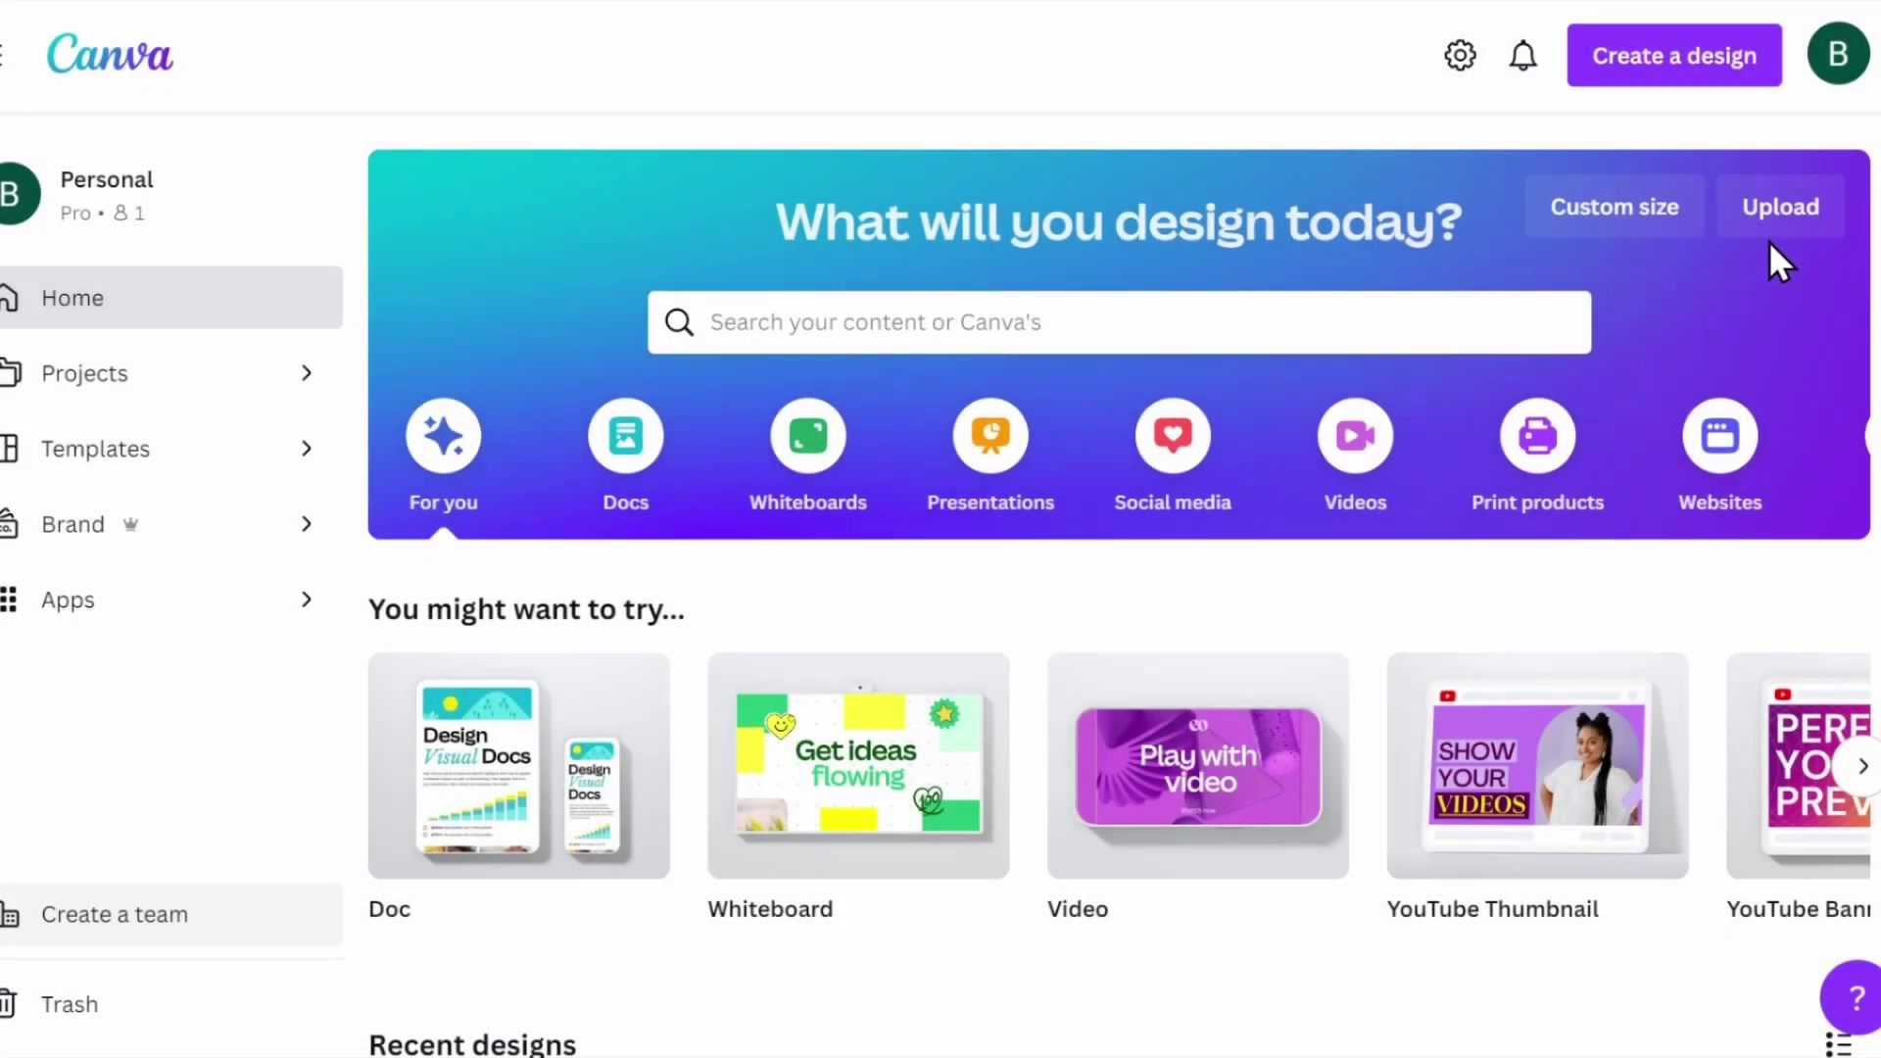
# Upload the maternity photo into a 489×822 design and remove its background.
pyautogui.click(1768, 208)
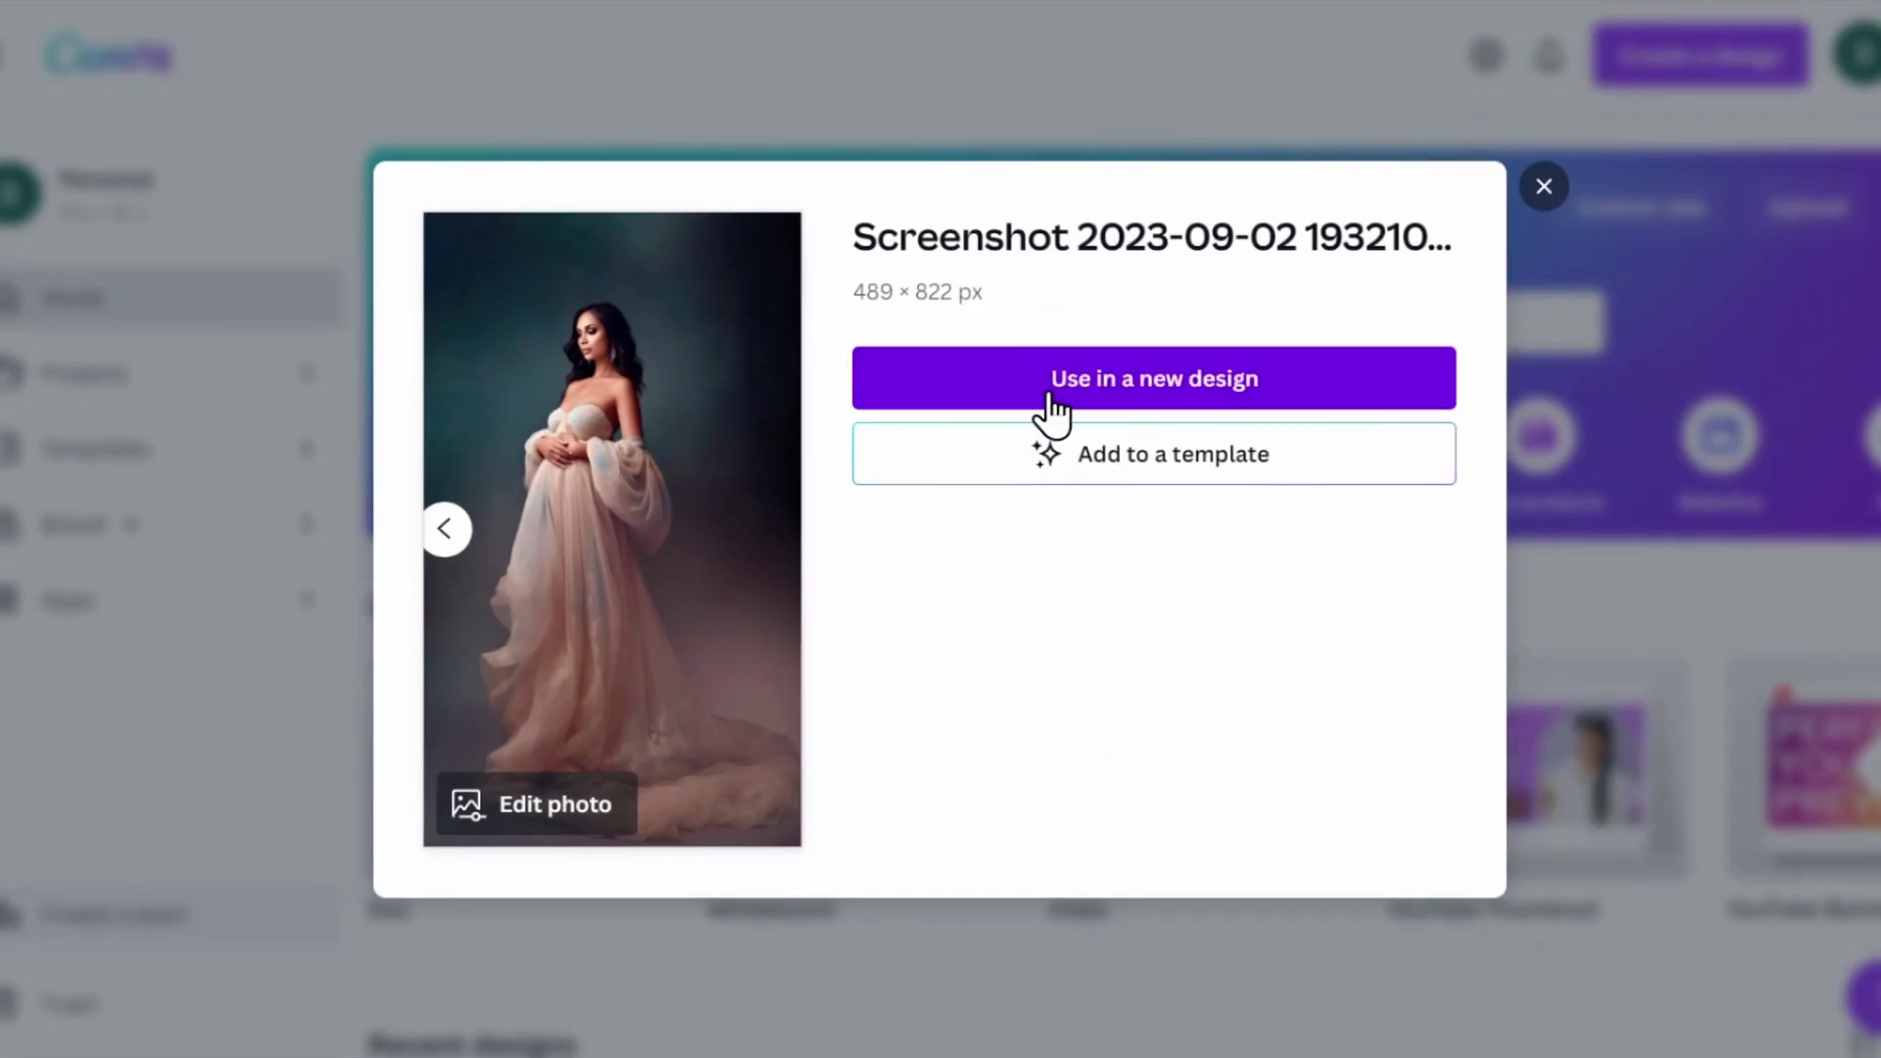
pyautogui.click(1135, 397)
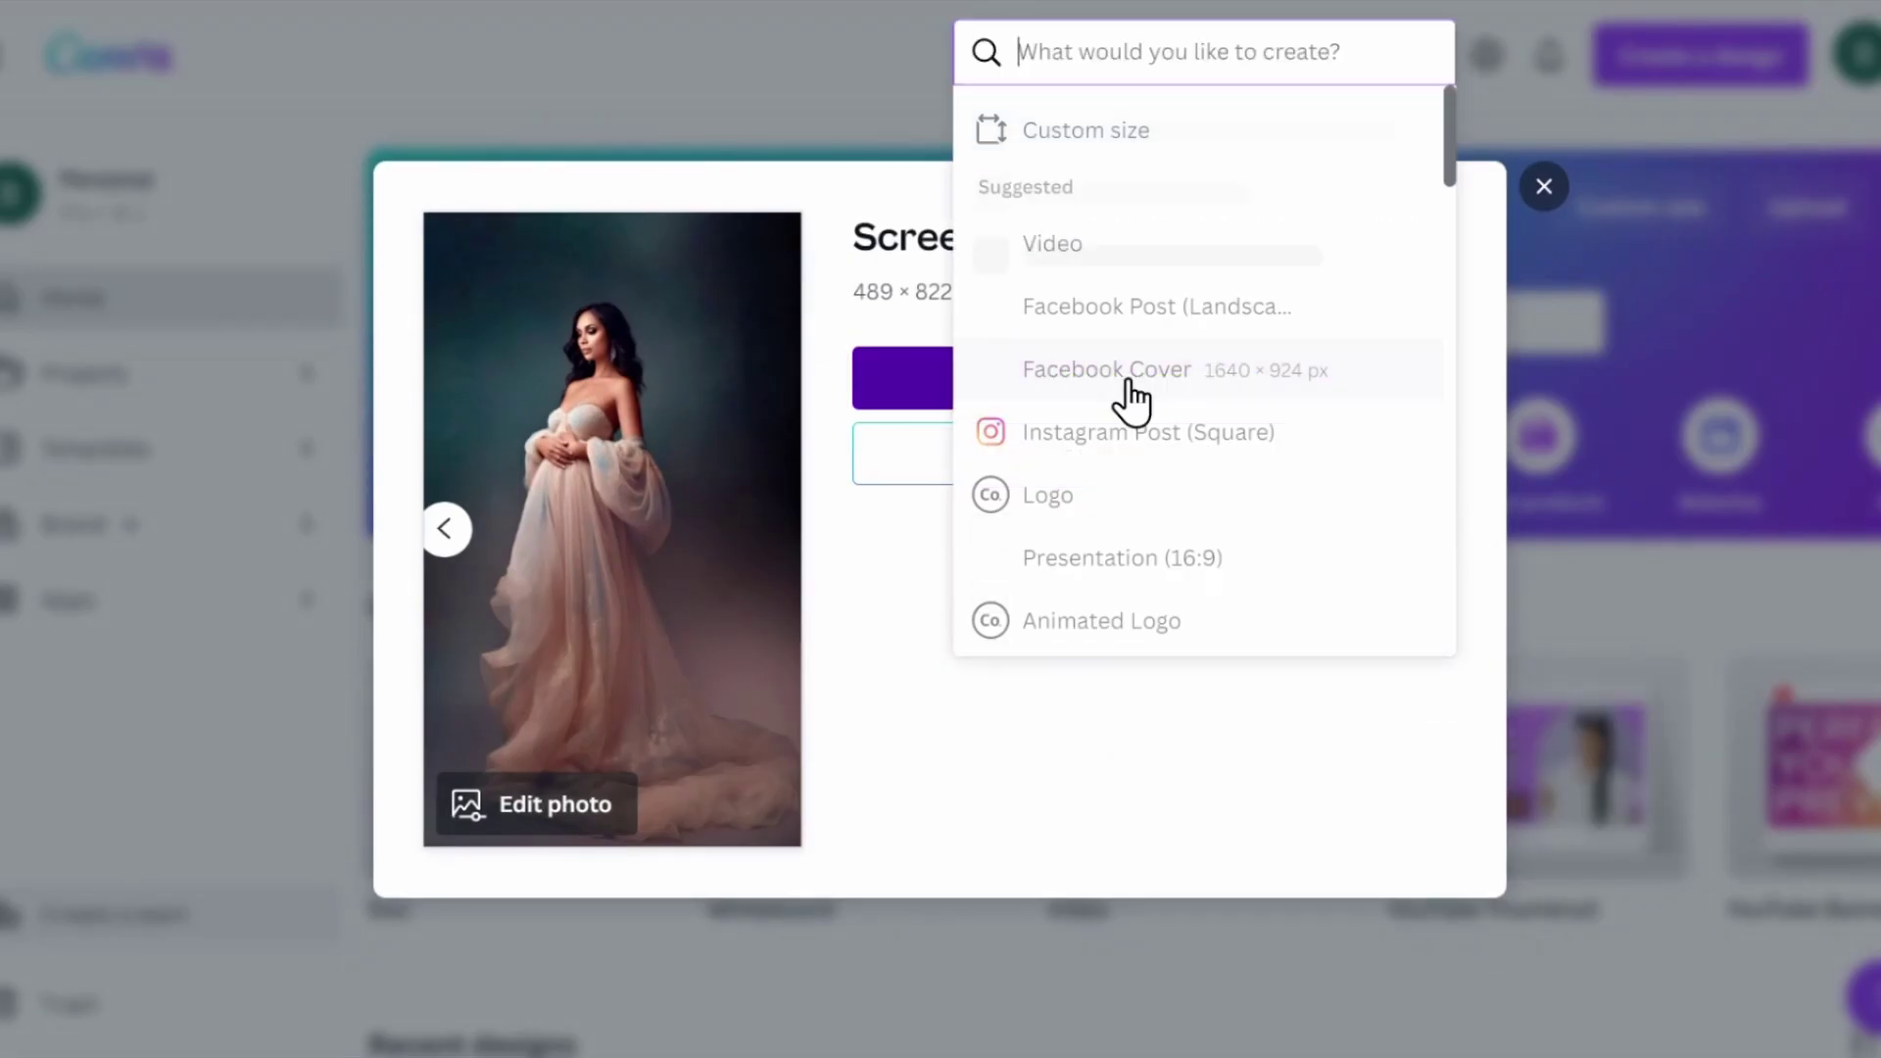
pyautogui.click(1075, 140)
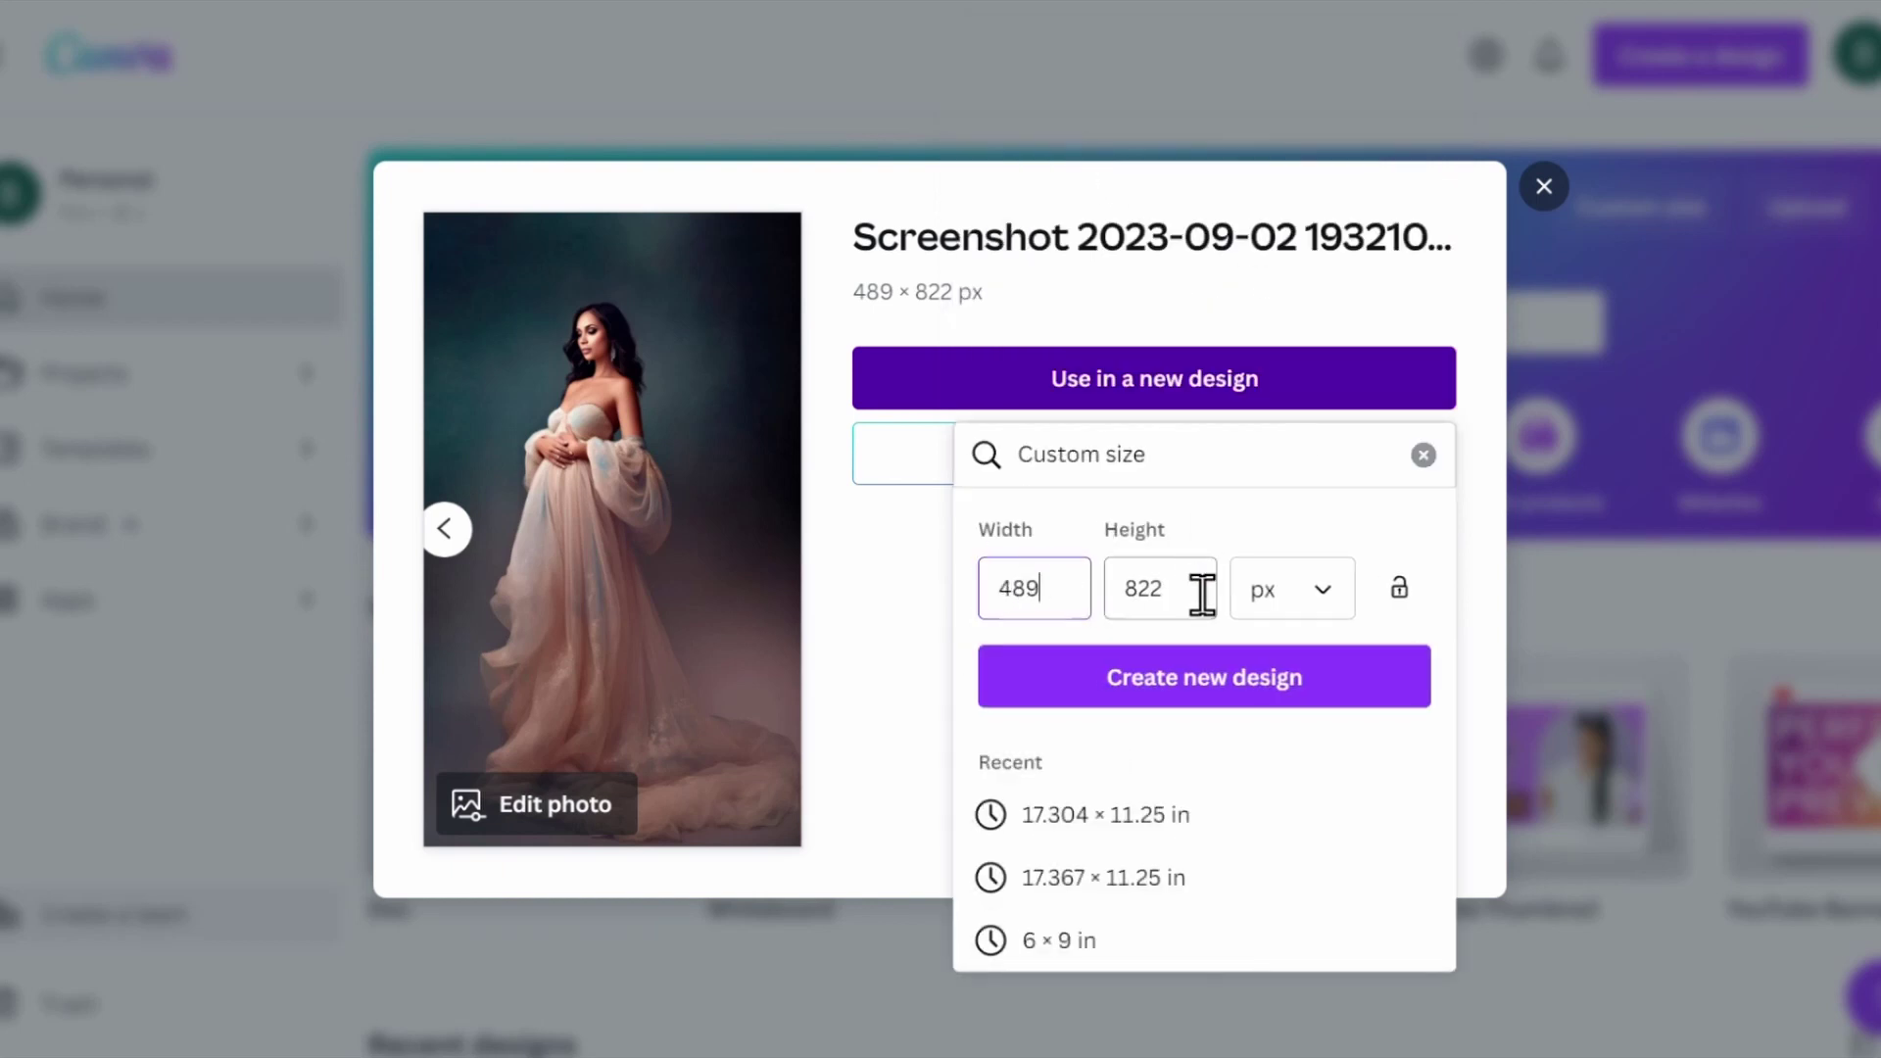
pyautogui.click(1209, 722)
pyautogui.click(718, 144)
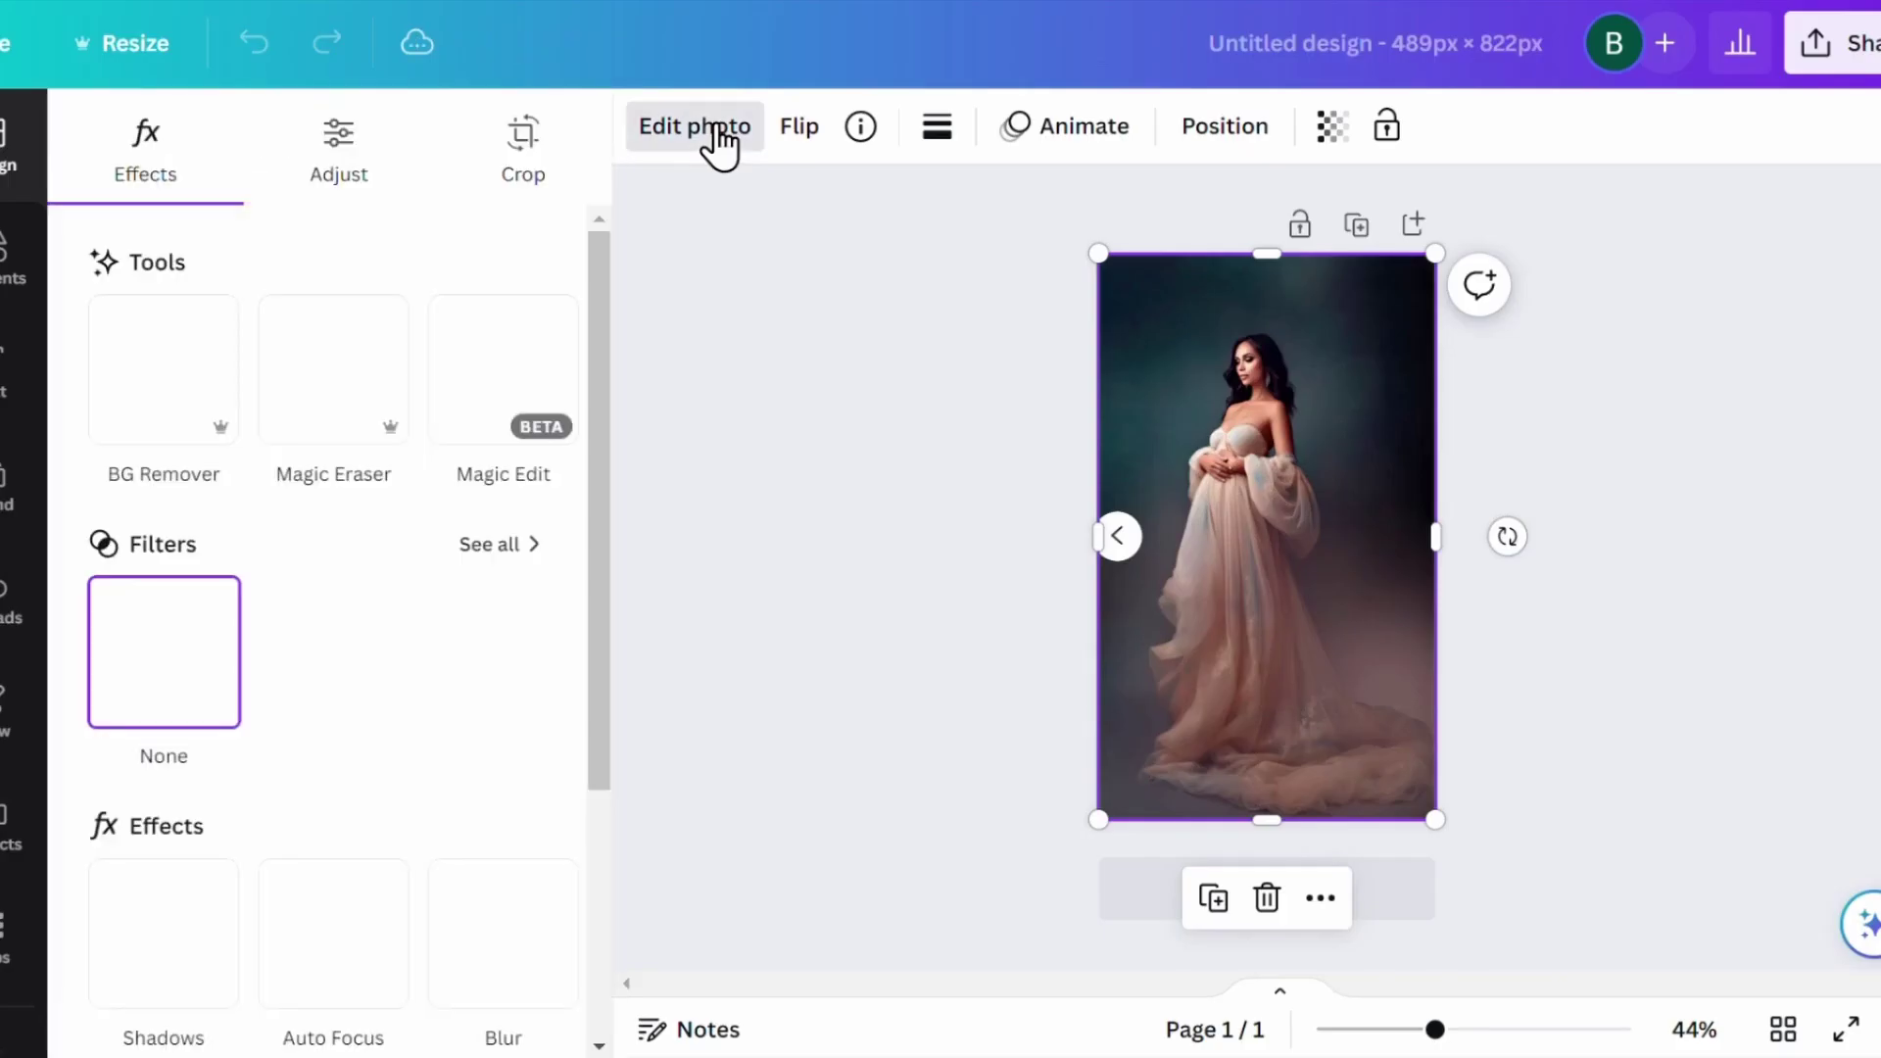
pyautogui.click(156, 375)
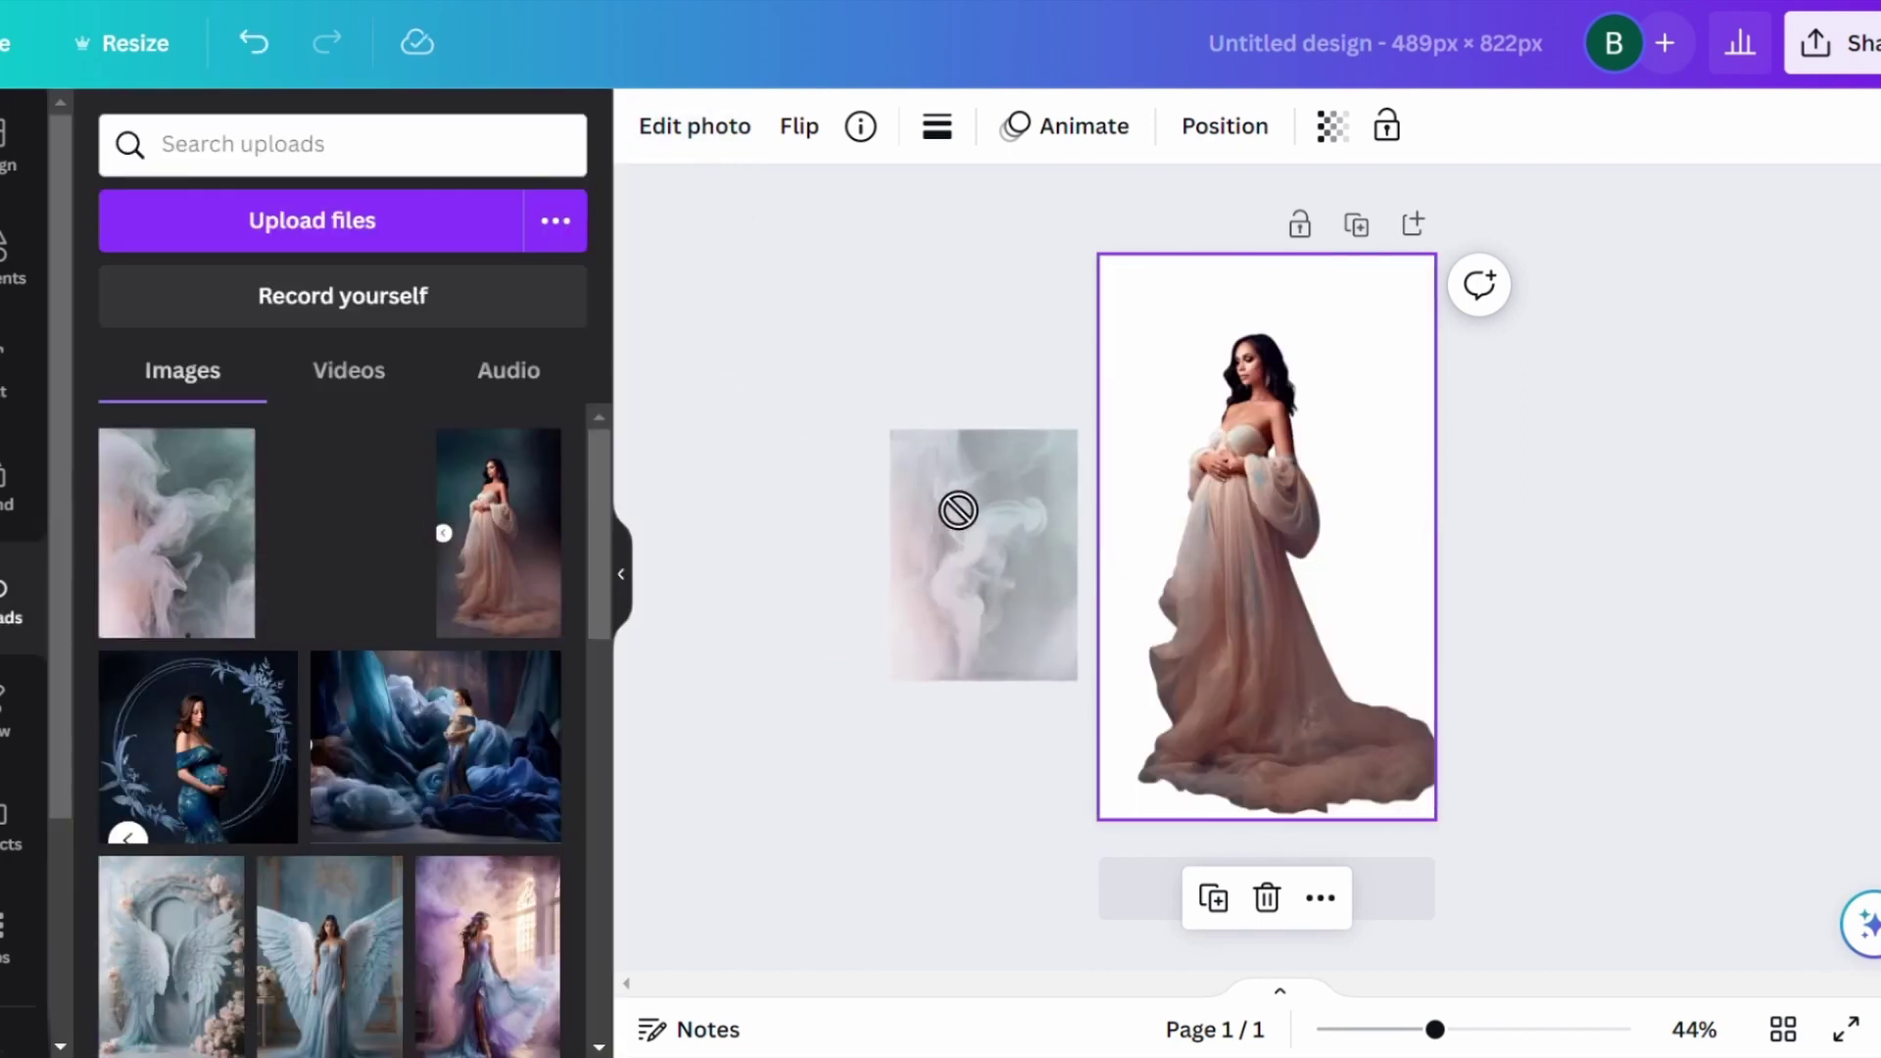
# Put the smoke backdrop behind the woman, stretch it over the page, and download as PNG.
pyautogui.moveTo(947, 509); pyautogui.dragTo(1167, 462)
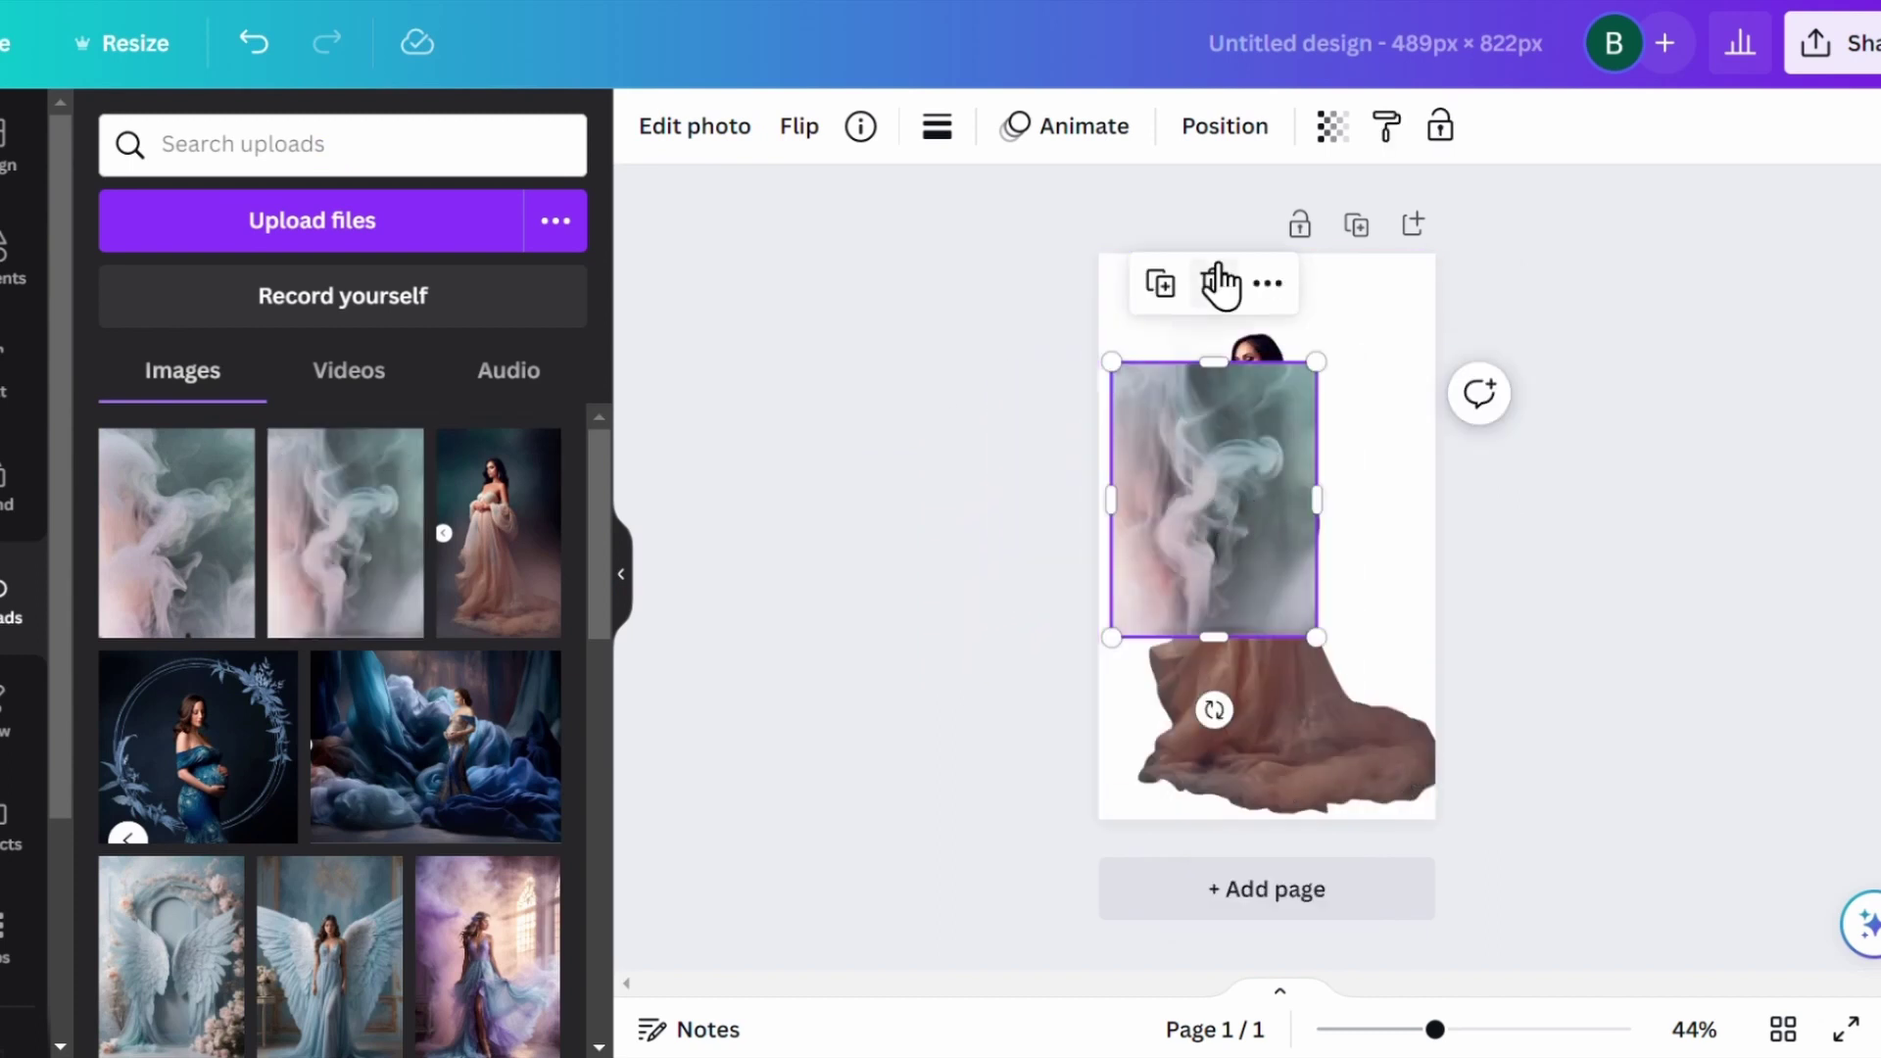
pyautogui.click(1227, 130)
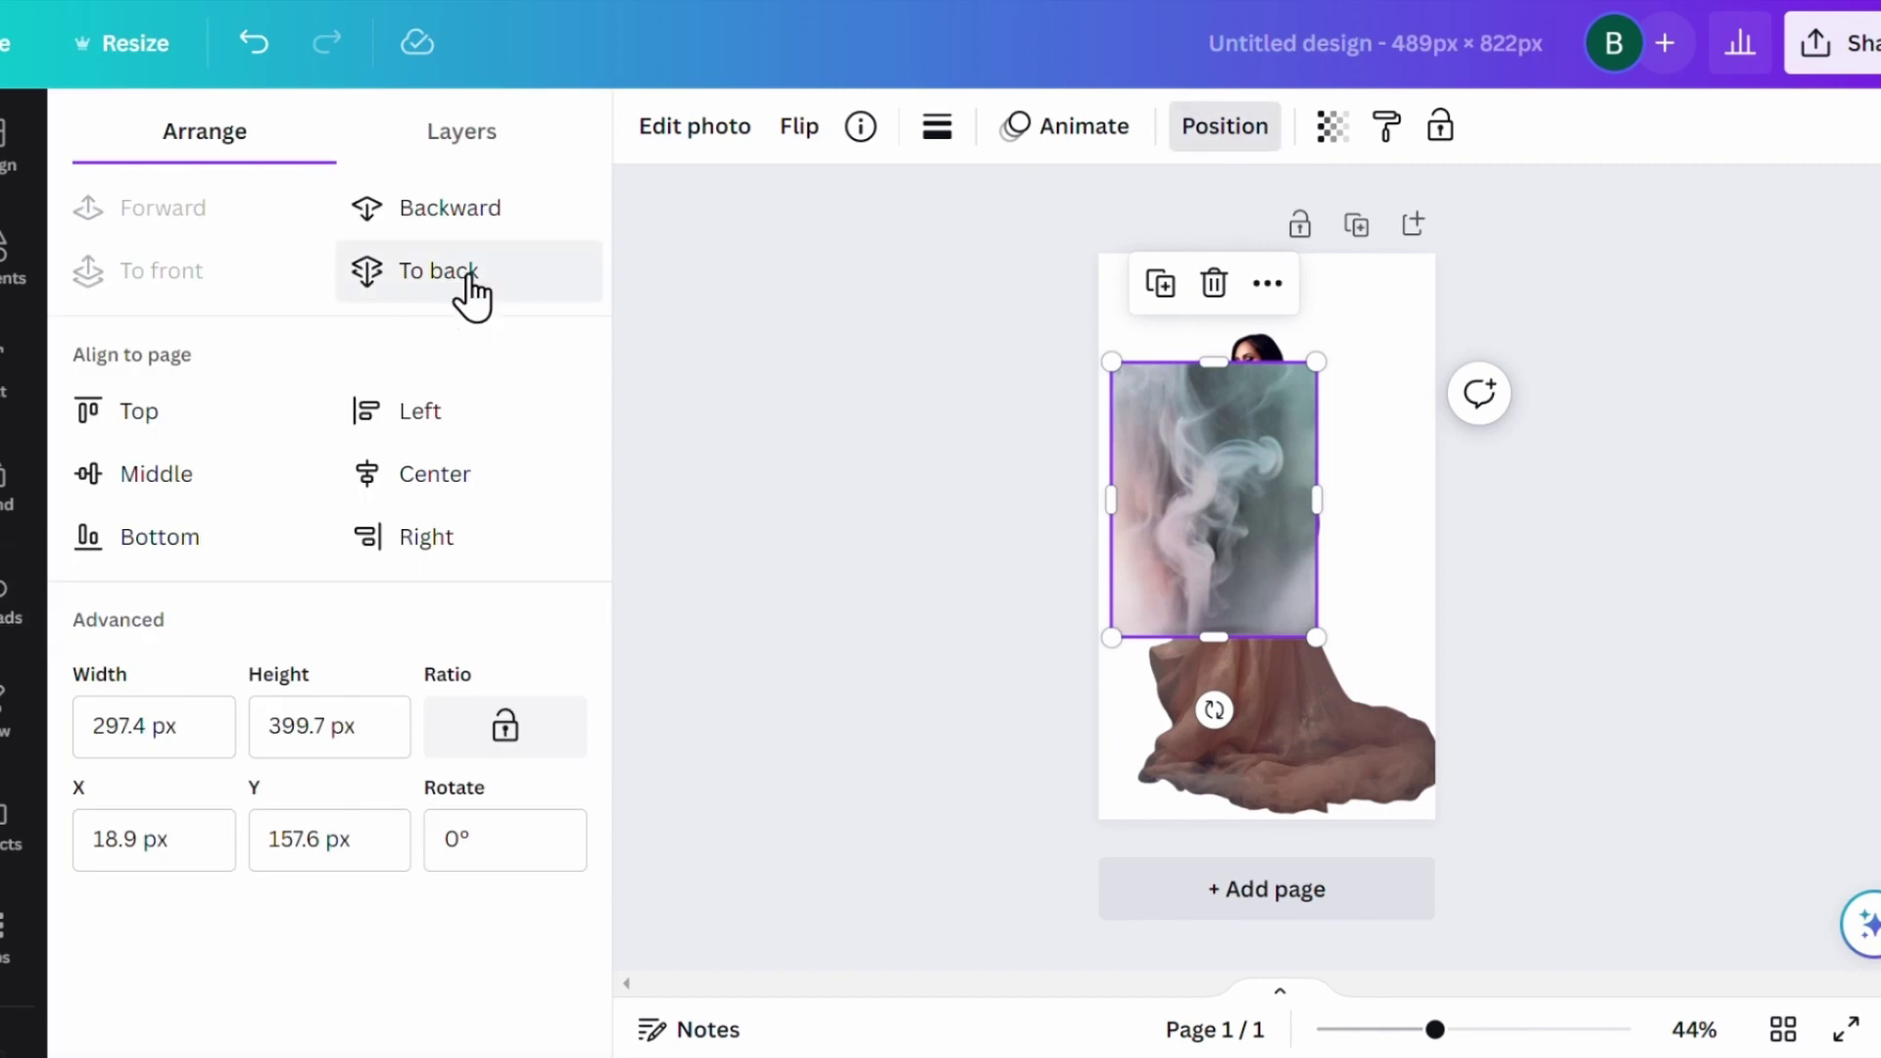
pyautogui.click(451, 272)
pyautogui.moveTo(1163, 458); pyautogui.dragTo(1133, 324)
pyautogui.moveTo(1304, 529); pyautogui.dragTo(1644, 1028)
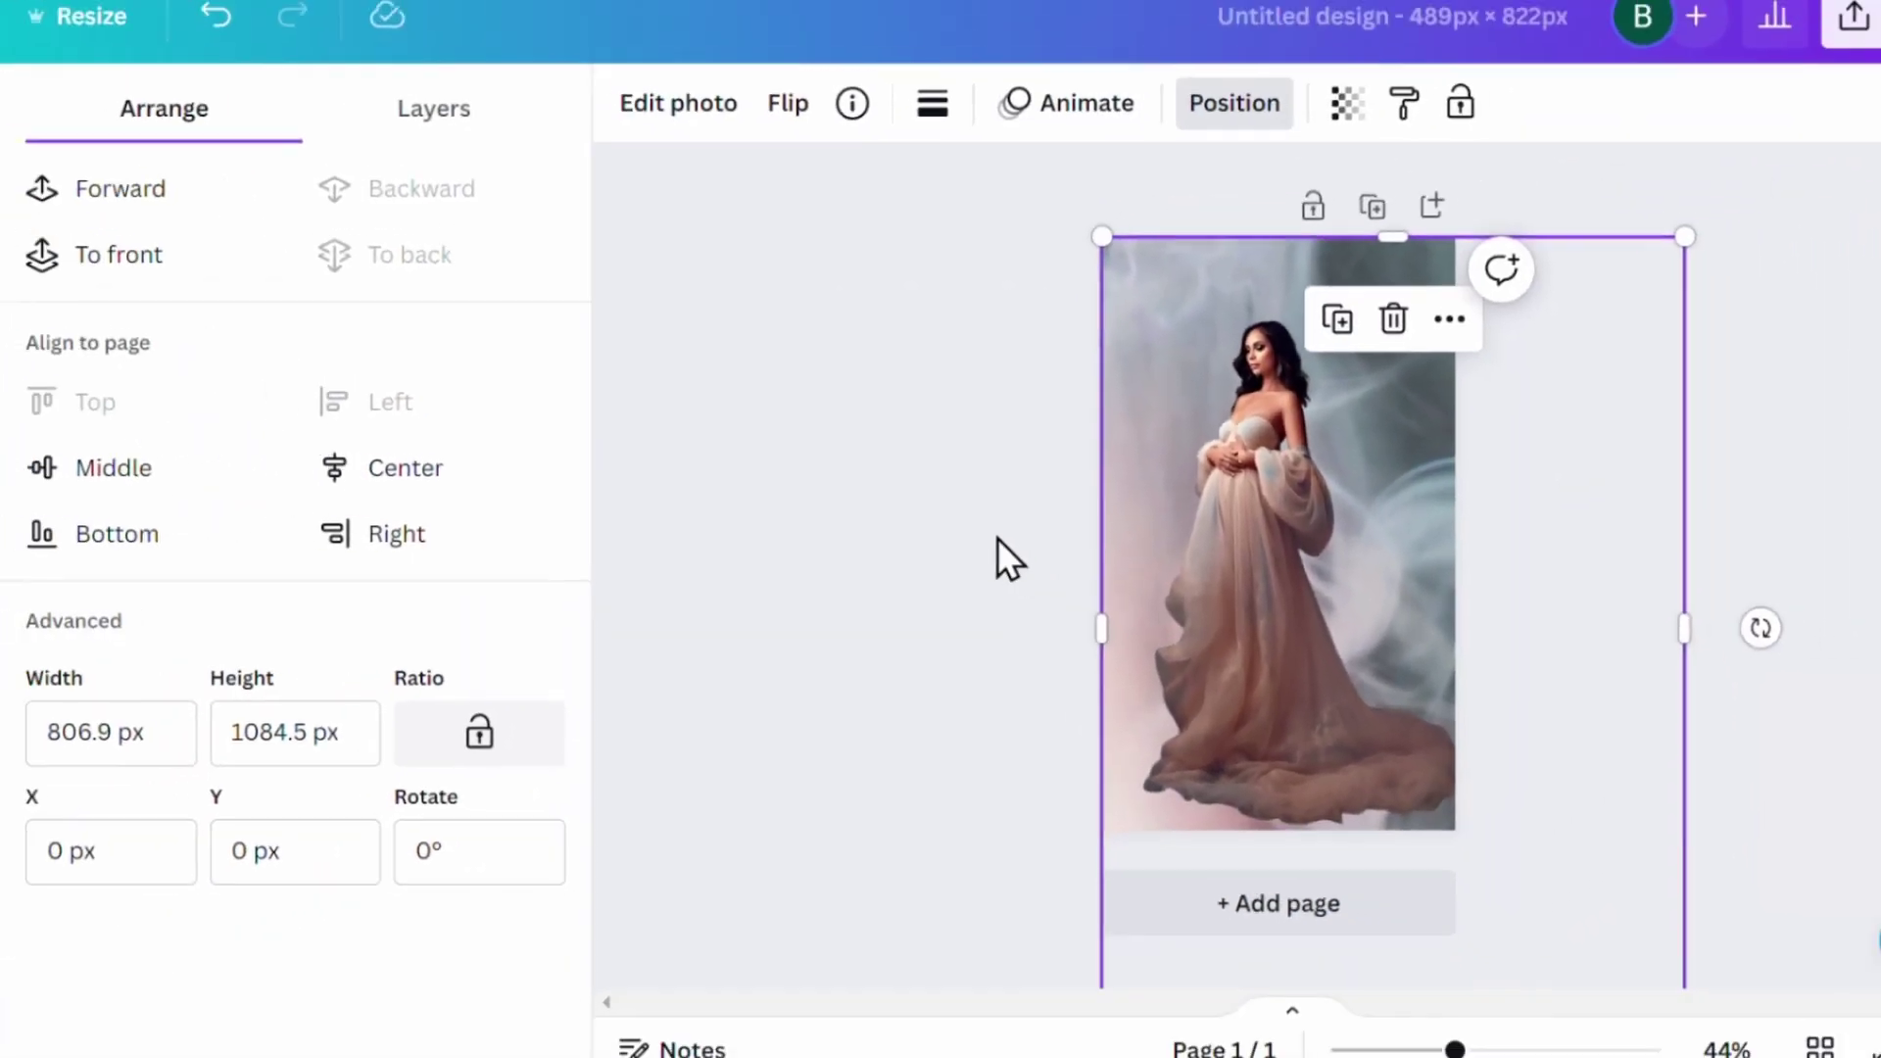
pyautogui.click(1234, 103)
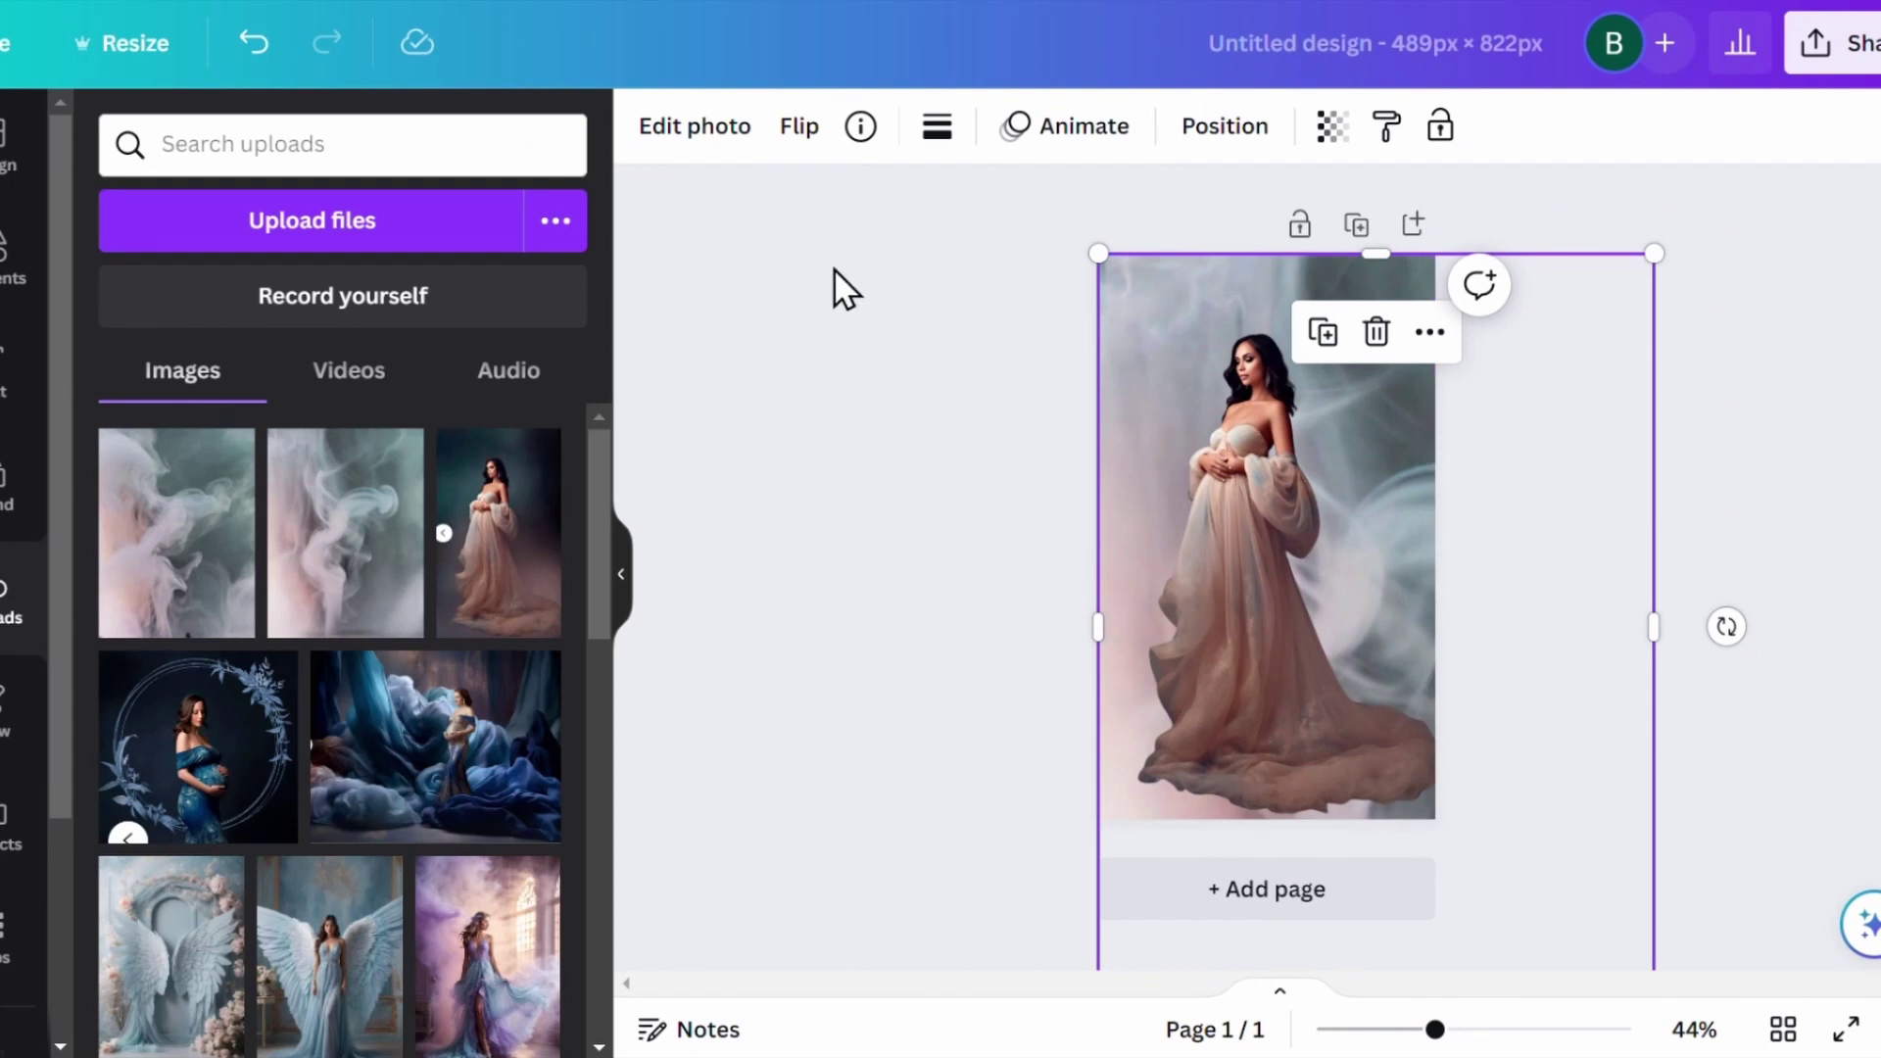
pyautogui.click(1828, 42)
pyautogui.click(1437, 836)
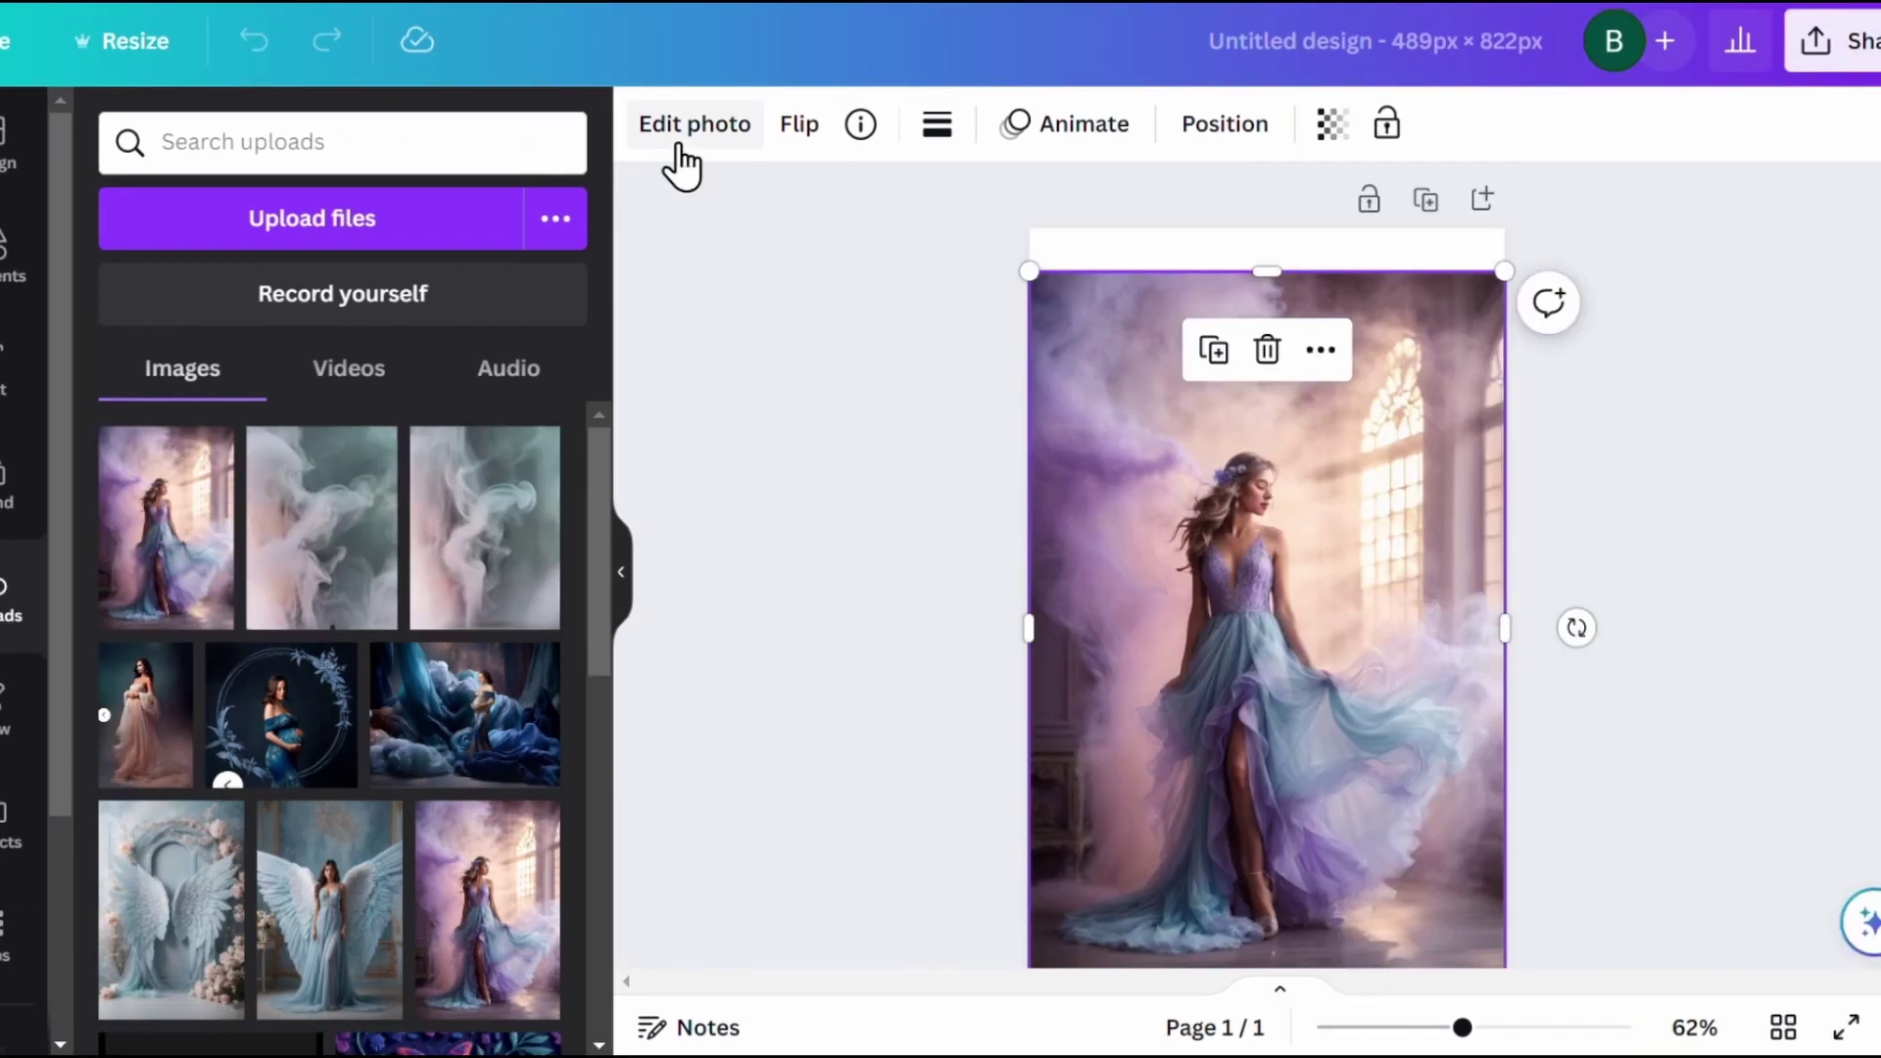
# Remove the lilac-gown photo's background and set the eraser brush size to 15.
pyautogui.click(677, 147)
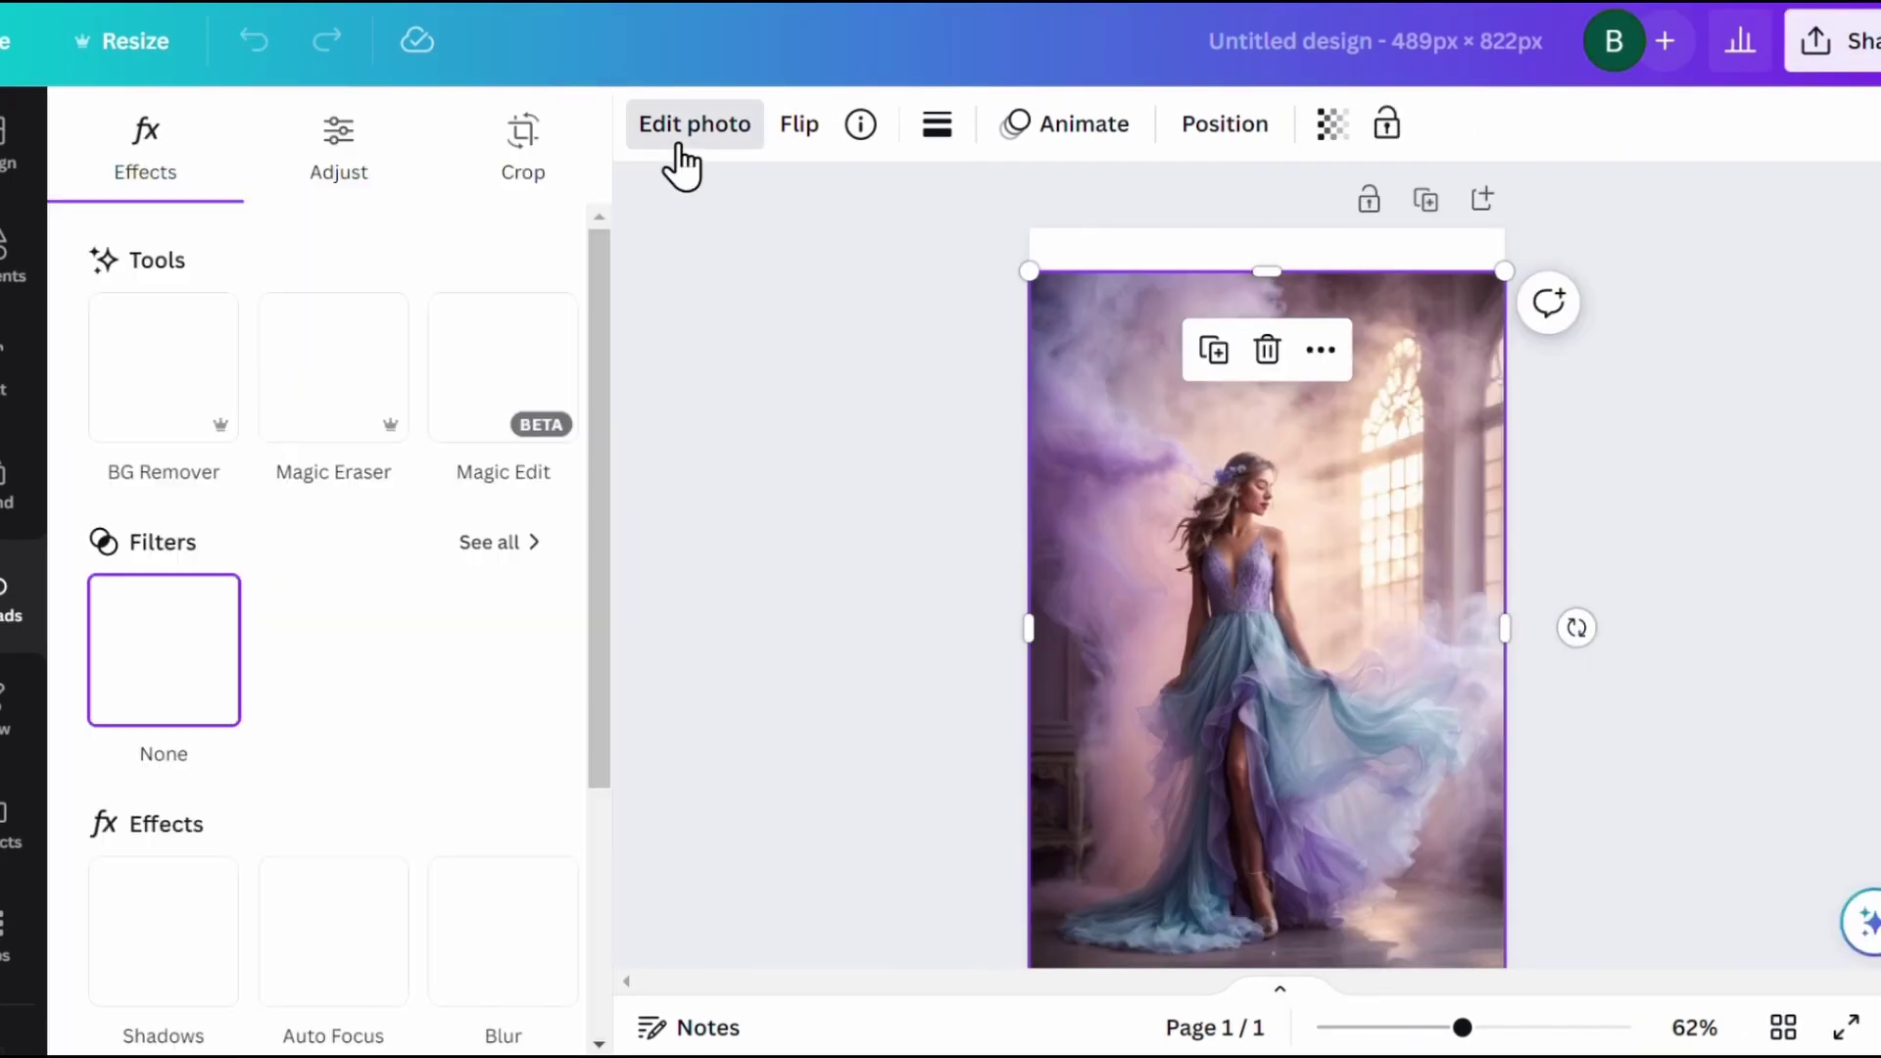
pyautogui.click(157, 377)
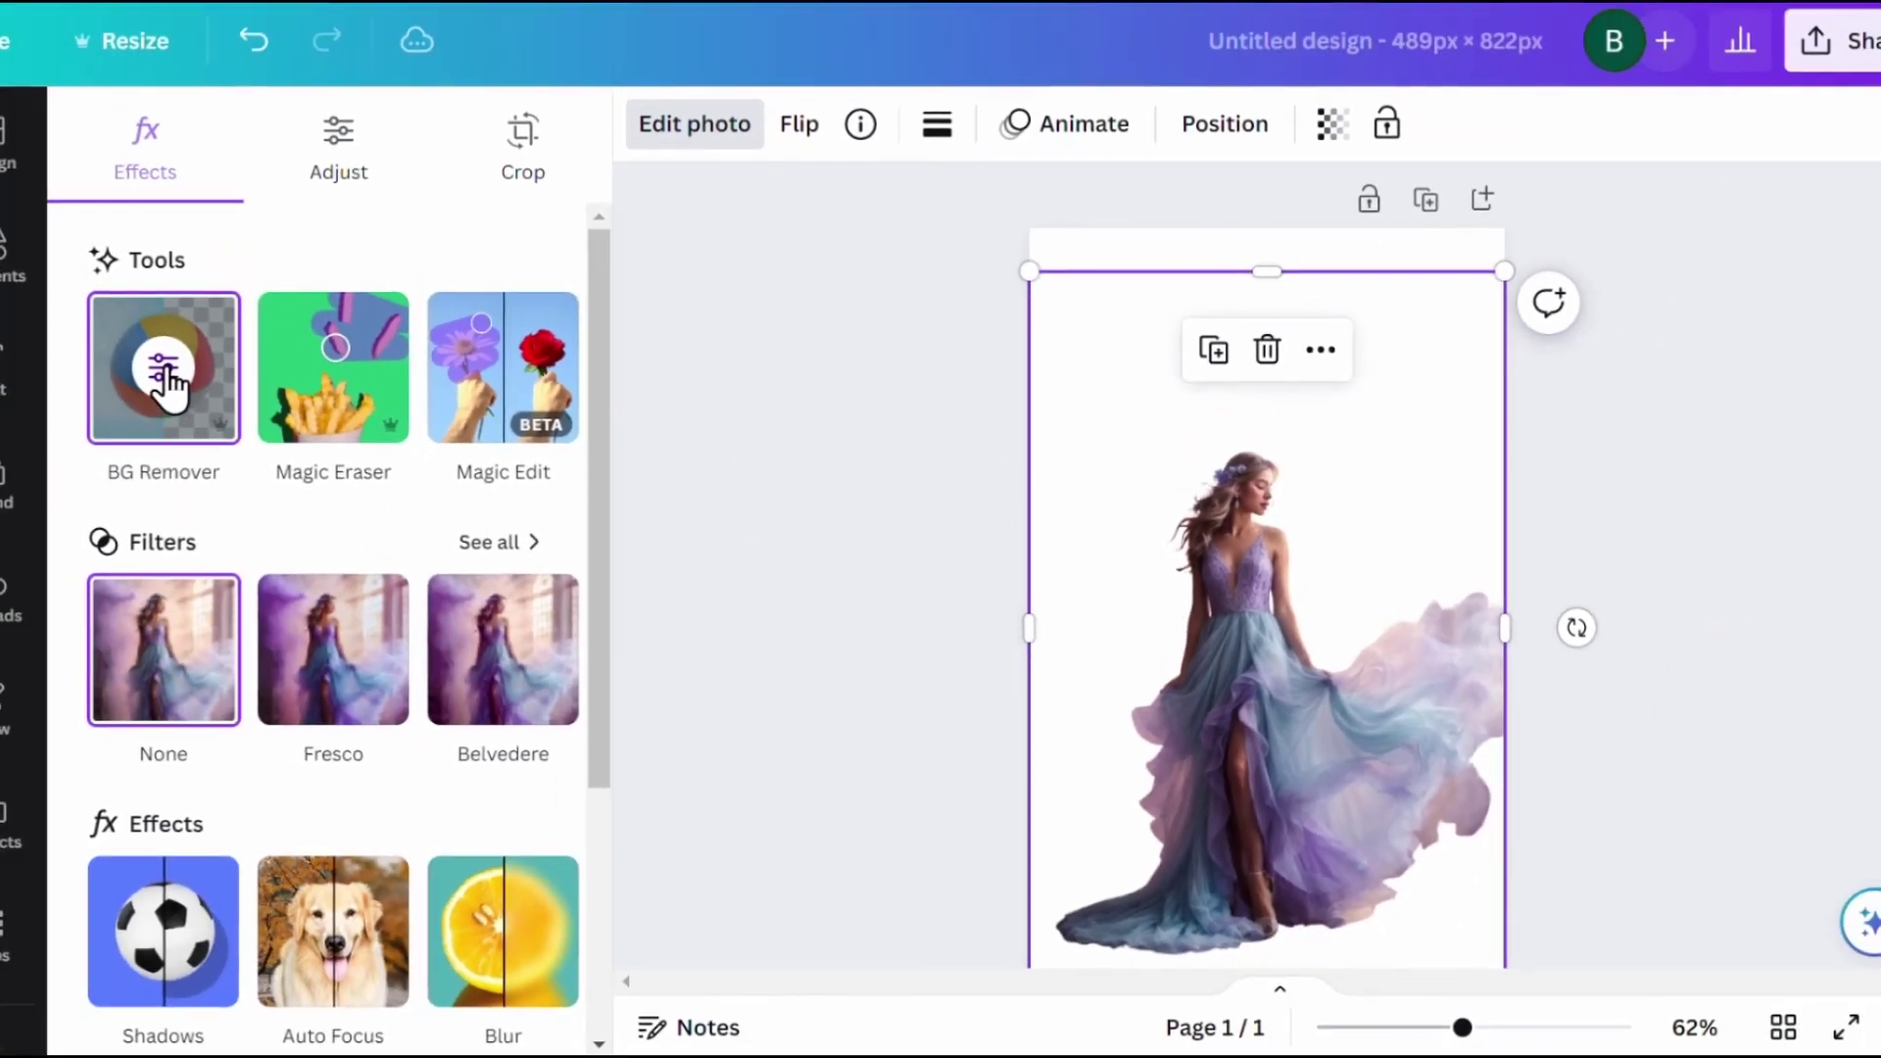
pyautogui.click(158, 387)
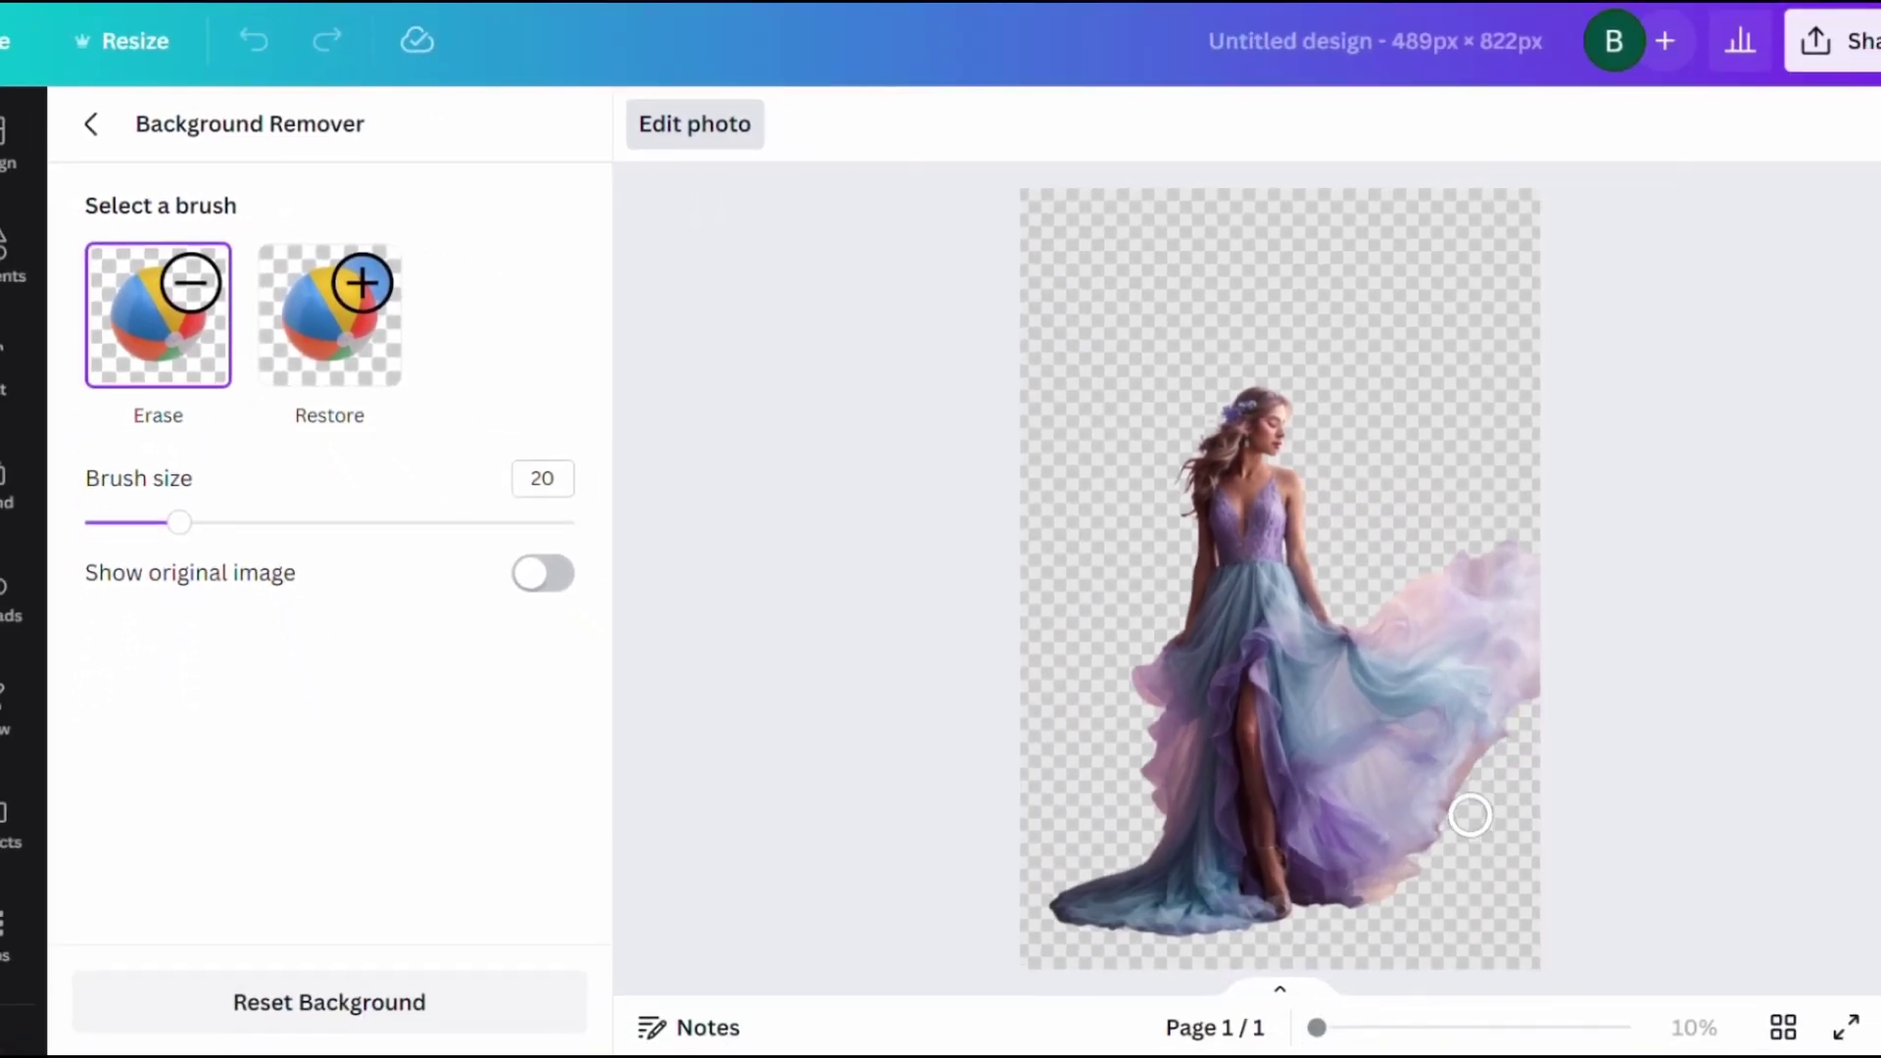
pyautogui.moveTo(179, 522); pyautogui.dragTo(155, 529)
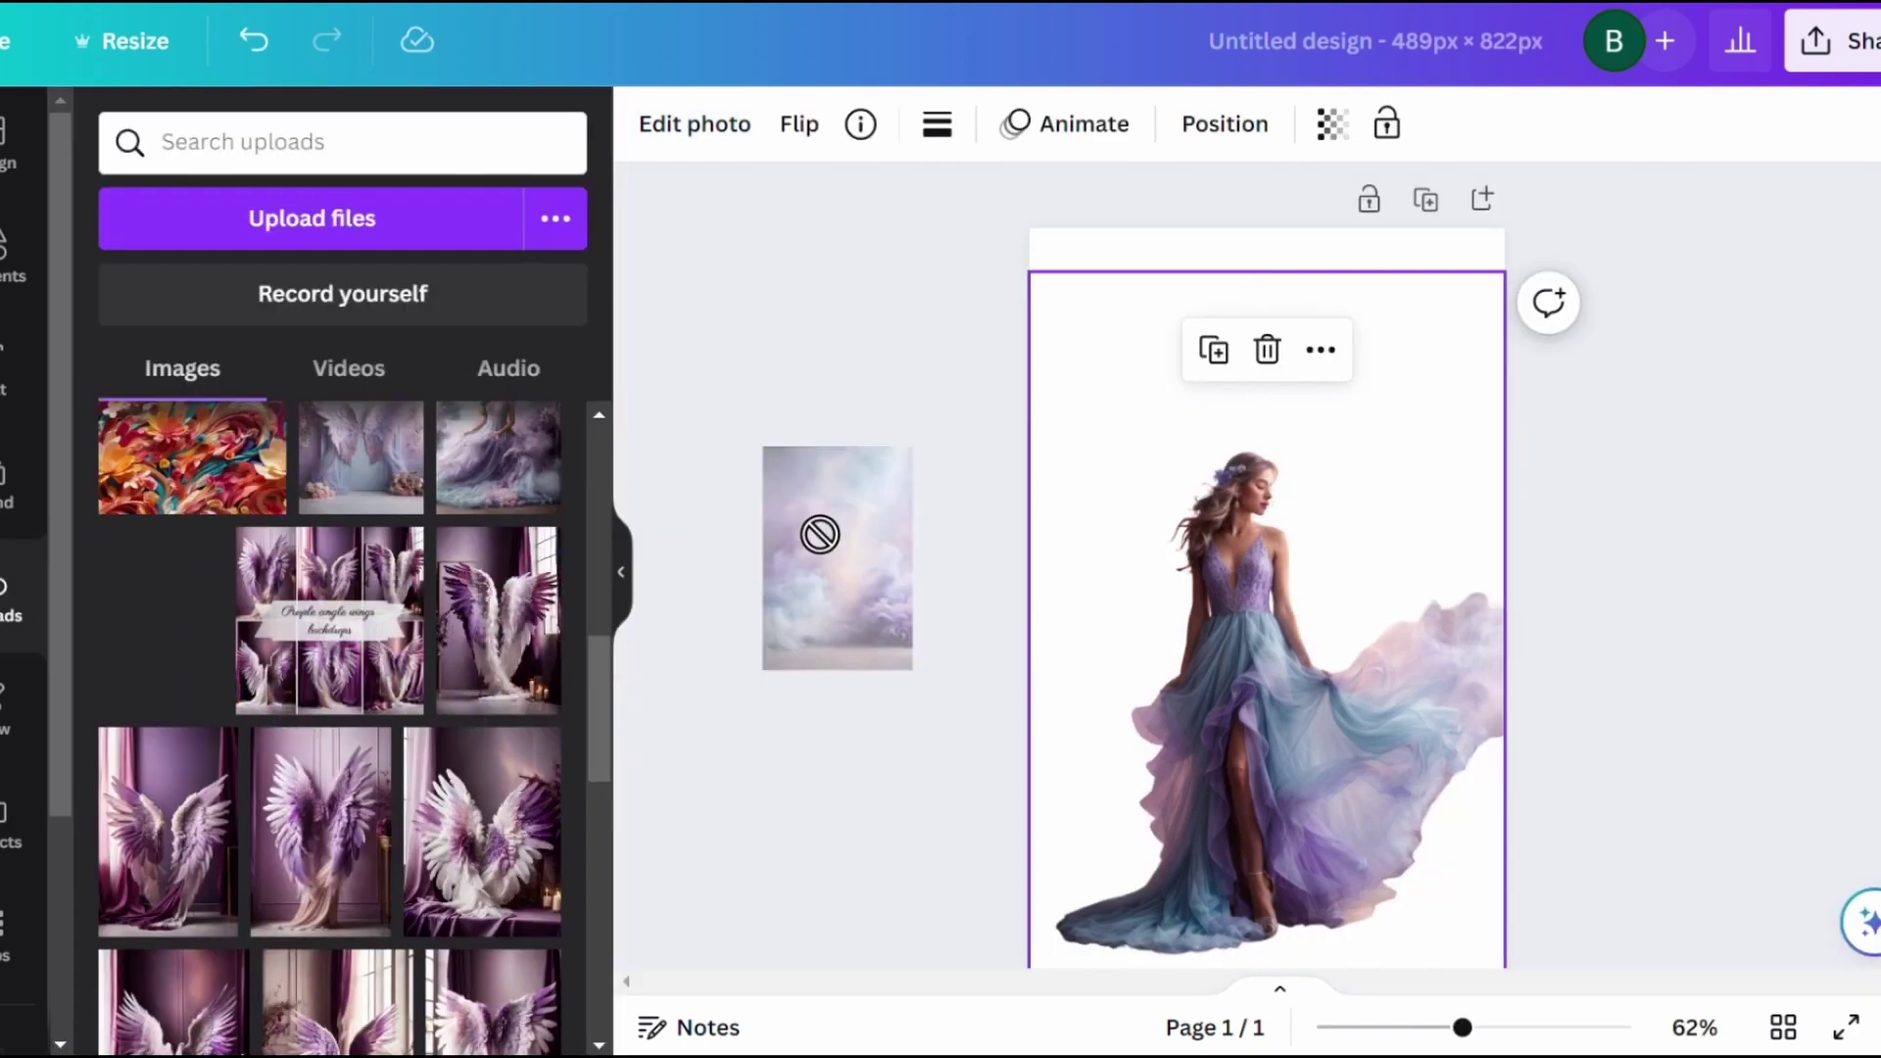
# Place the purple cloud image behind the woman and bring up the PNG download settings.
pyautogui.moveTo(819, 533); pyautogui.dragTo(1448, 273)
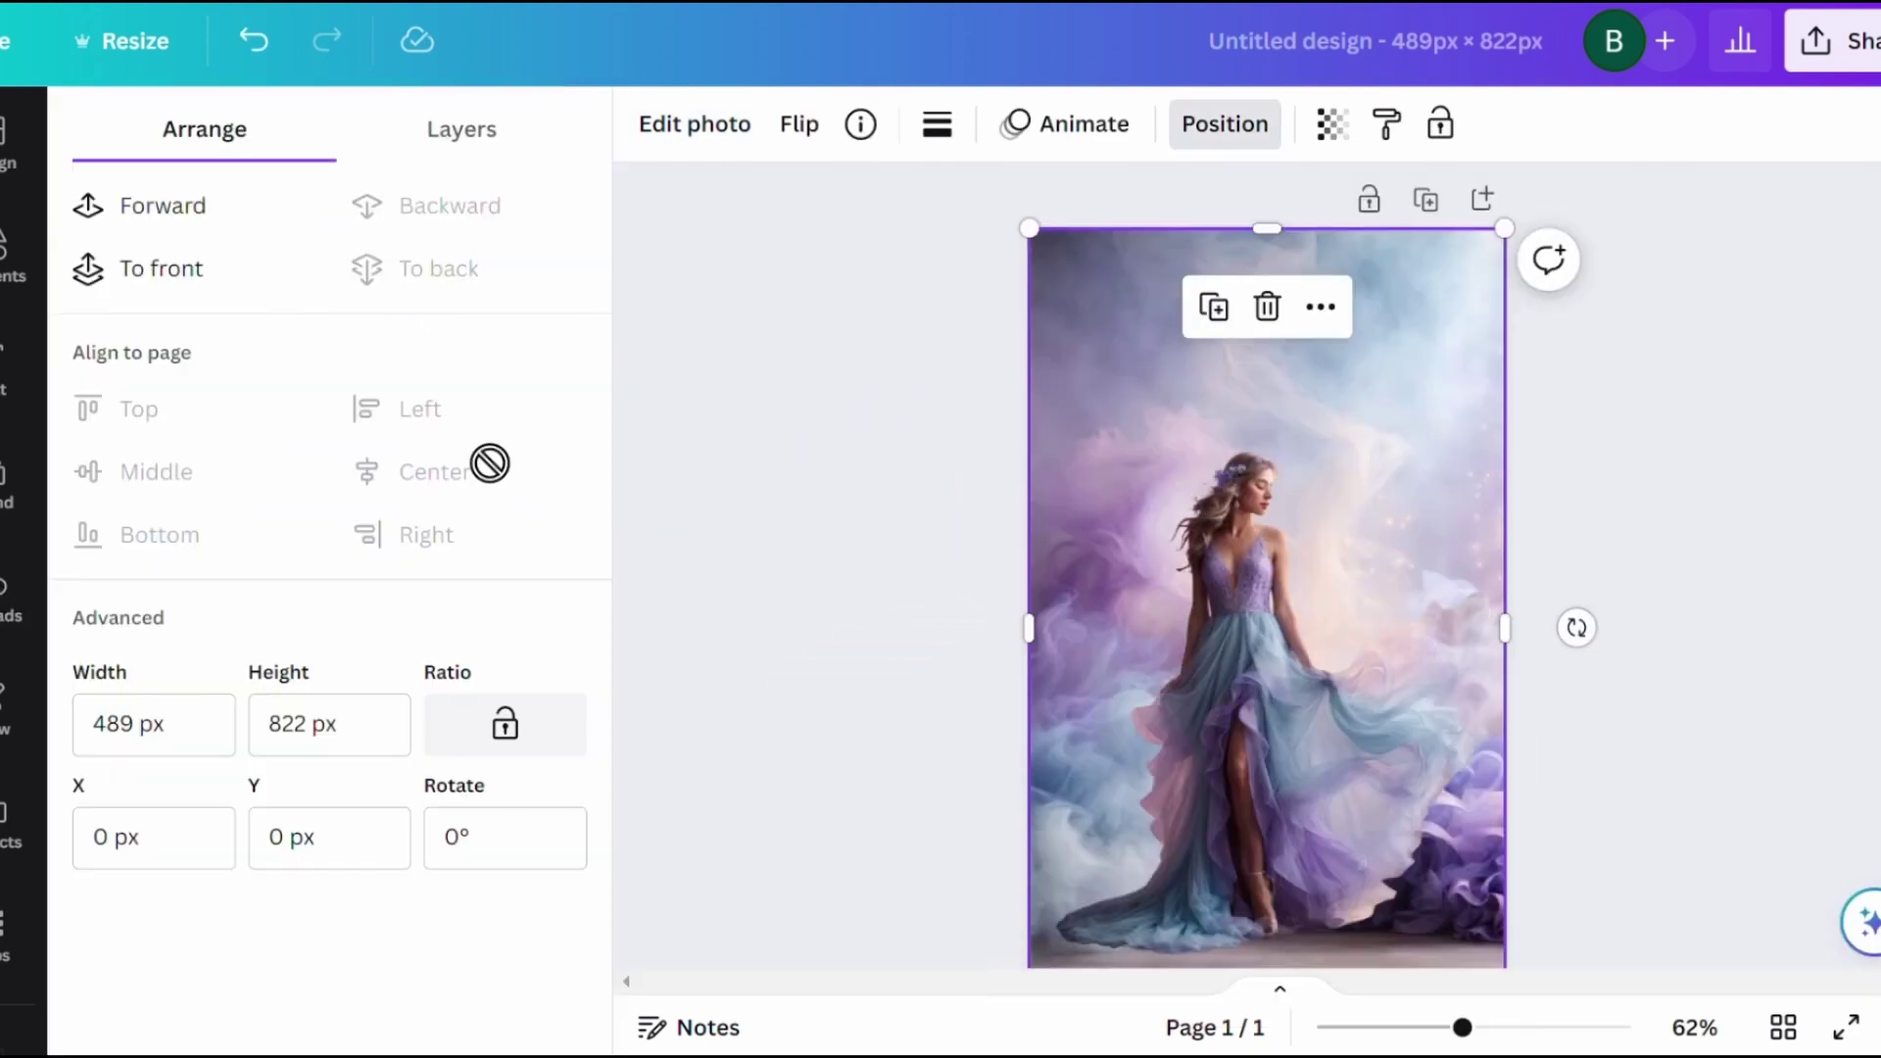
pyautogui.click(1283, 789)
pyautogui.click(1833, 40)
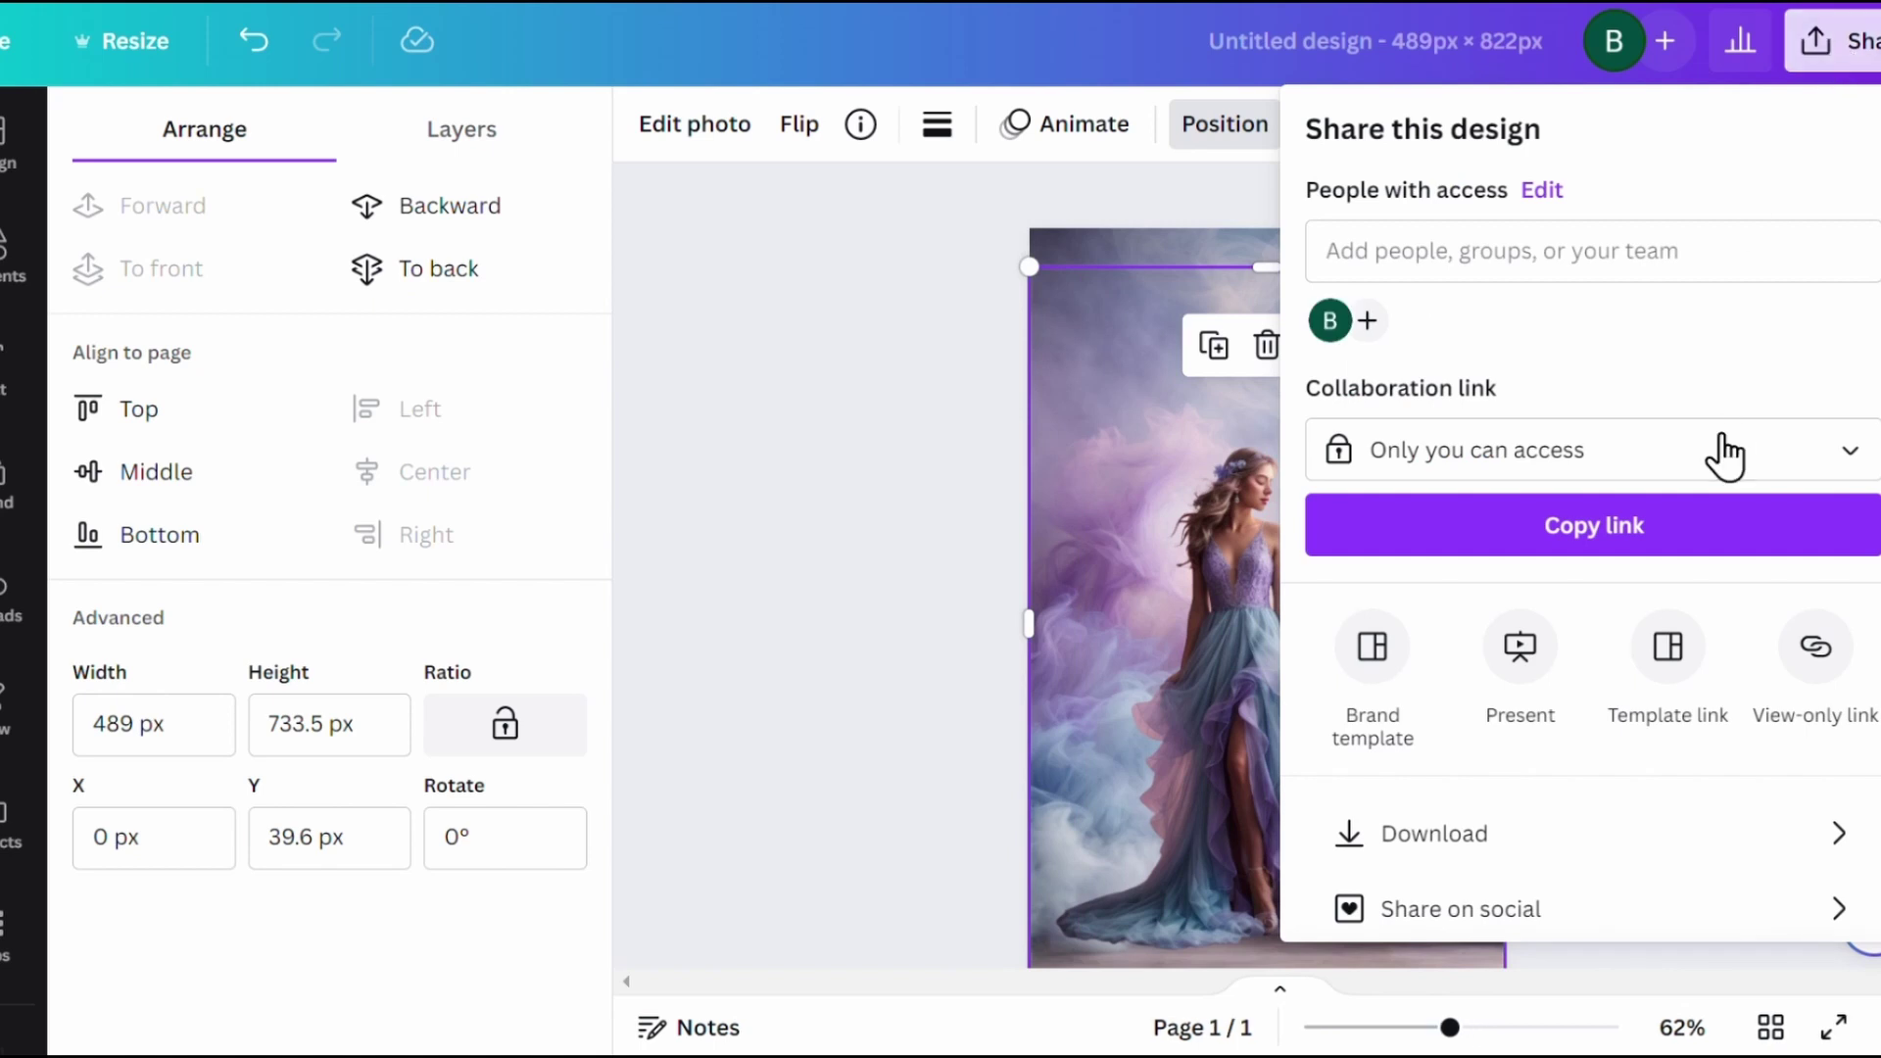
pyautogui.click(1494, 875)
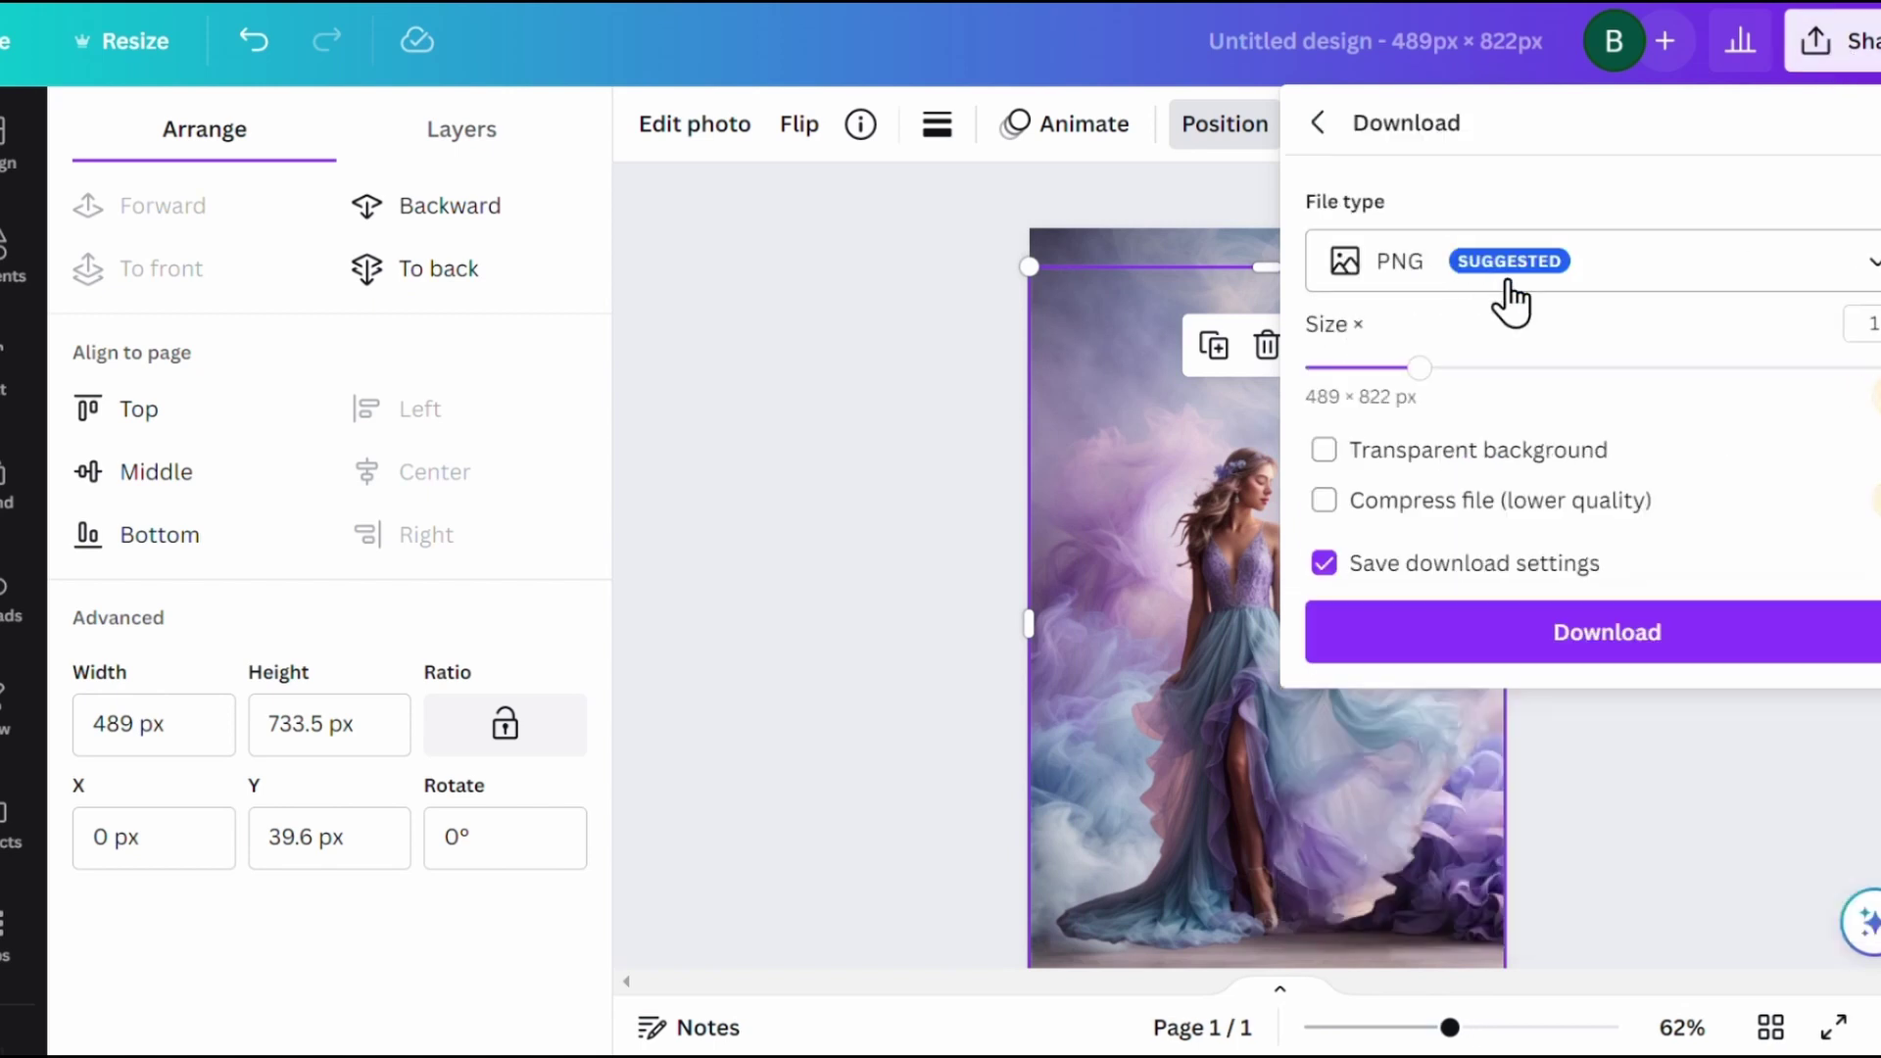
# Download the design as a PNG and open 'smoke mock from canva' in Photopea.
pyautogui.click(1597, 642)
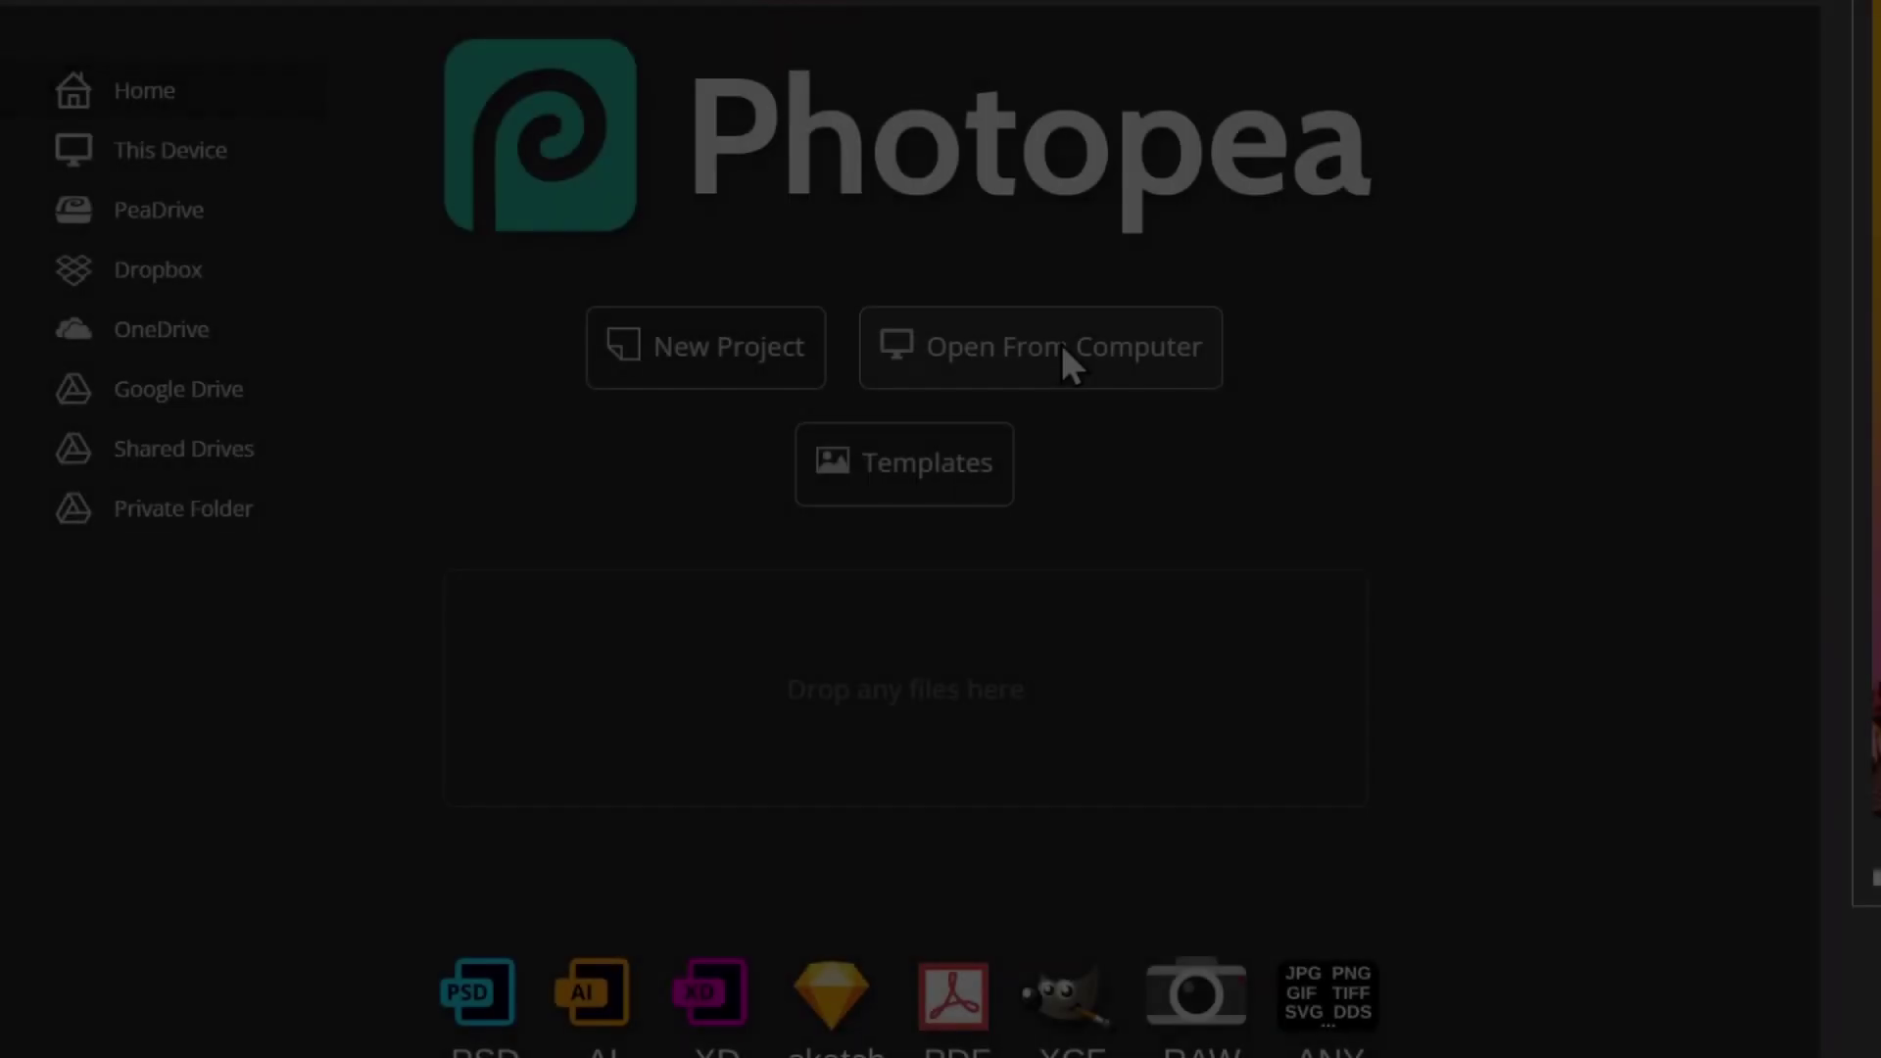
pyautogui.click(1062, 365)
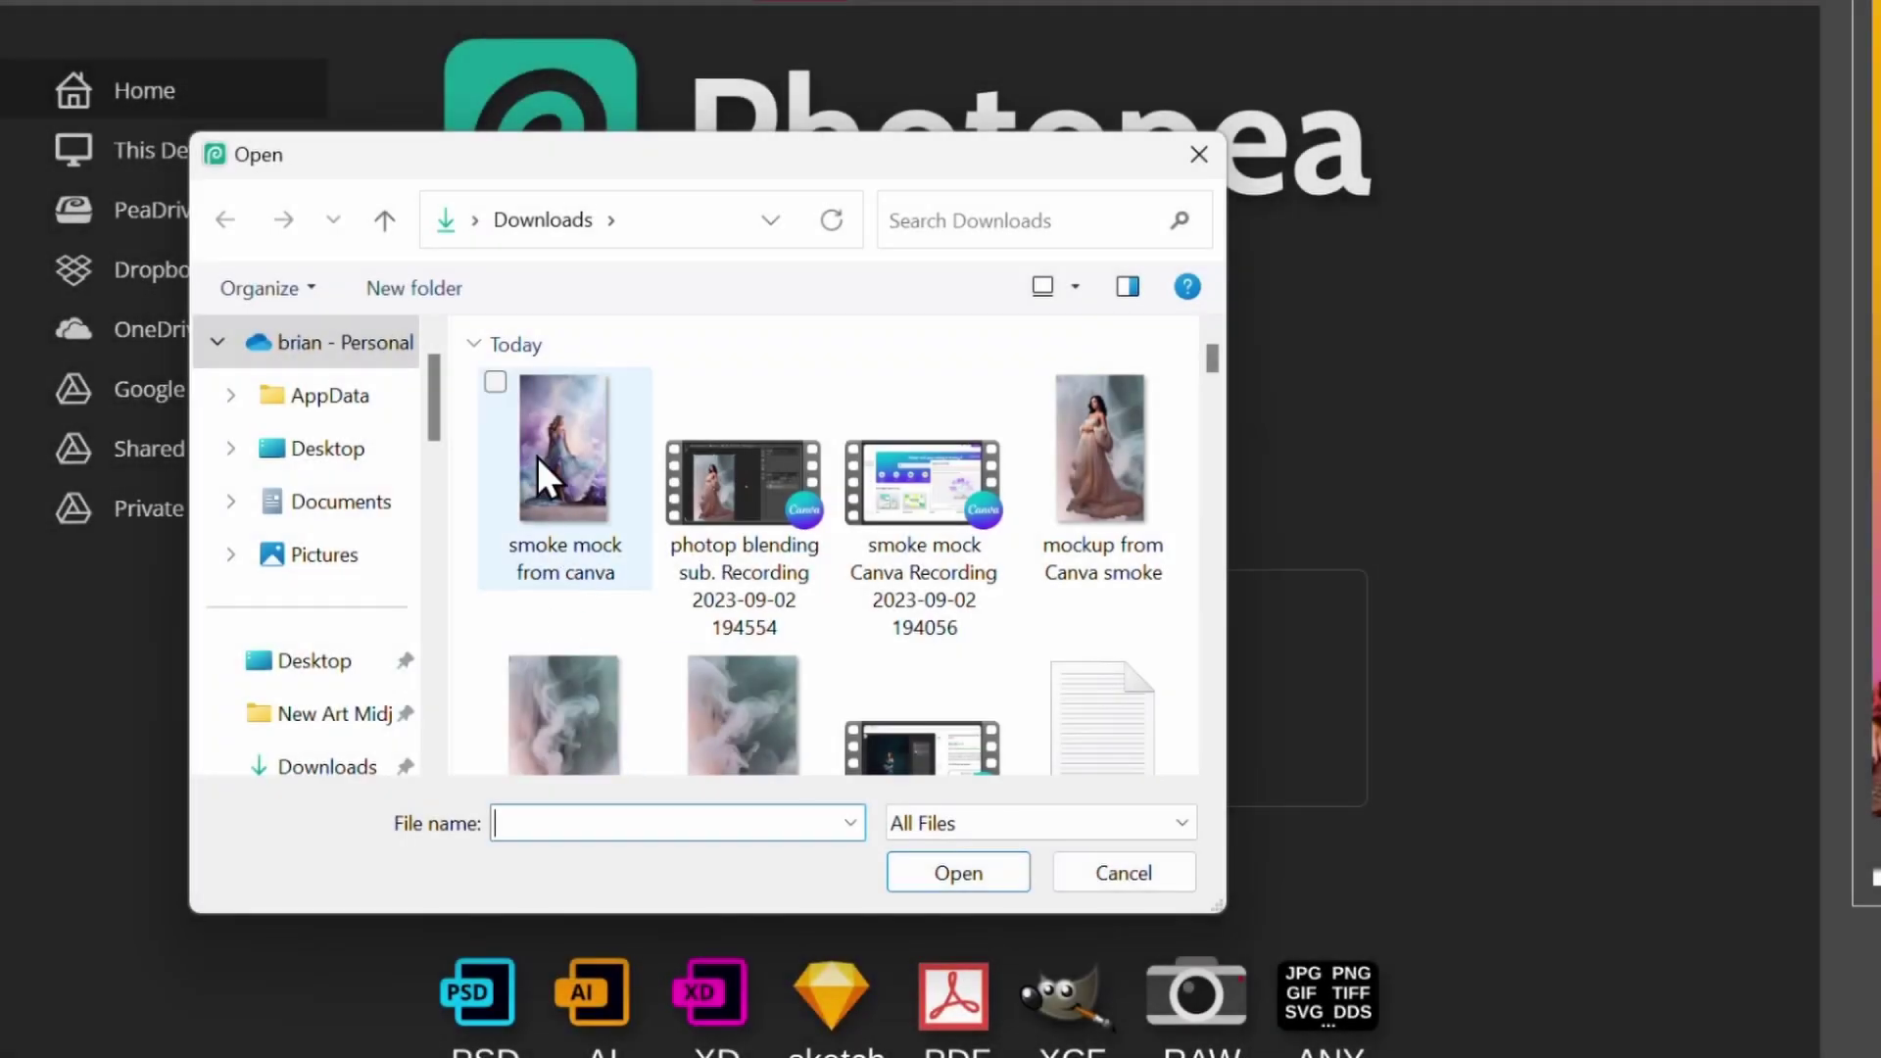
pyautogui.click(539, 457)
pyautogui.doubleClick(539, 457)
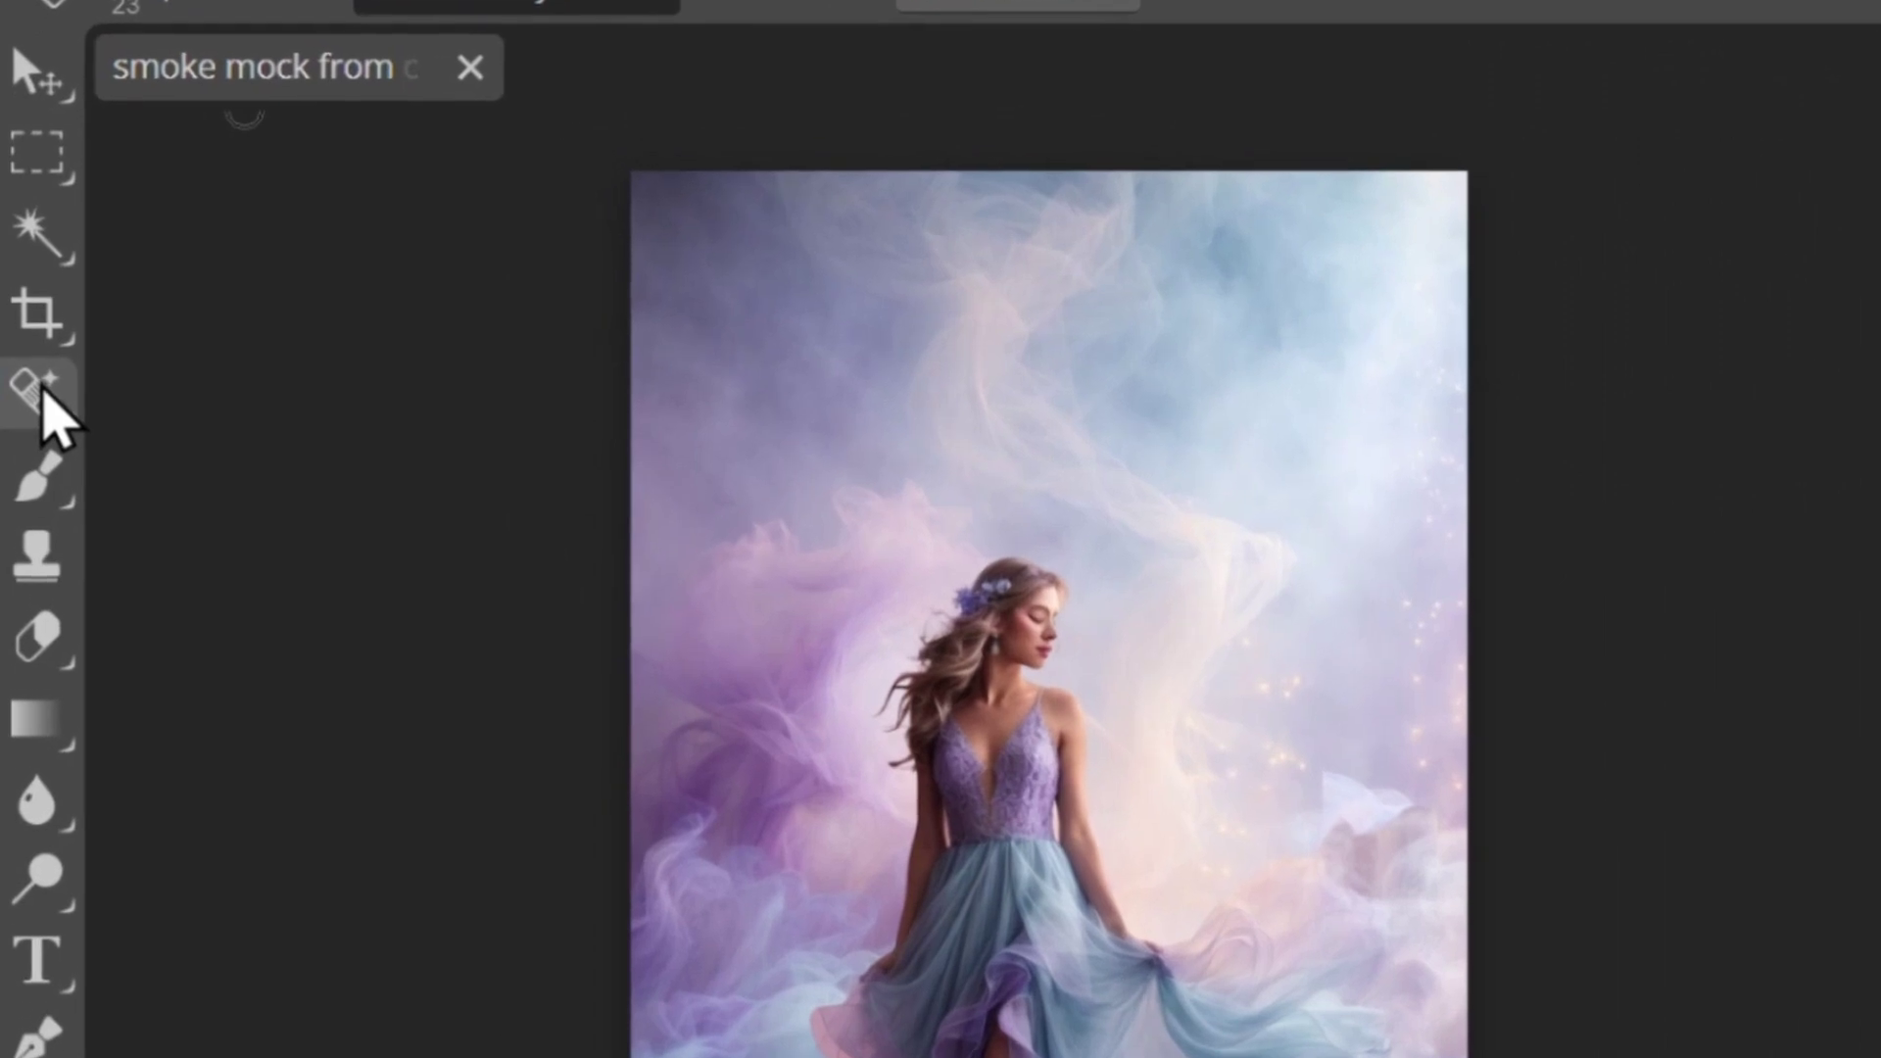
# Switch to the Spot Healing Brush Tool and bring up its brush size settings.
pyautogui.rightClick(30, 331)
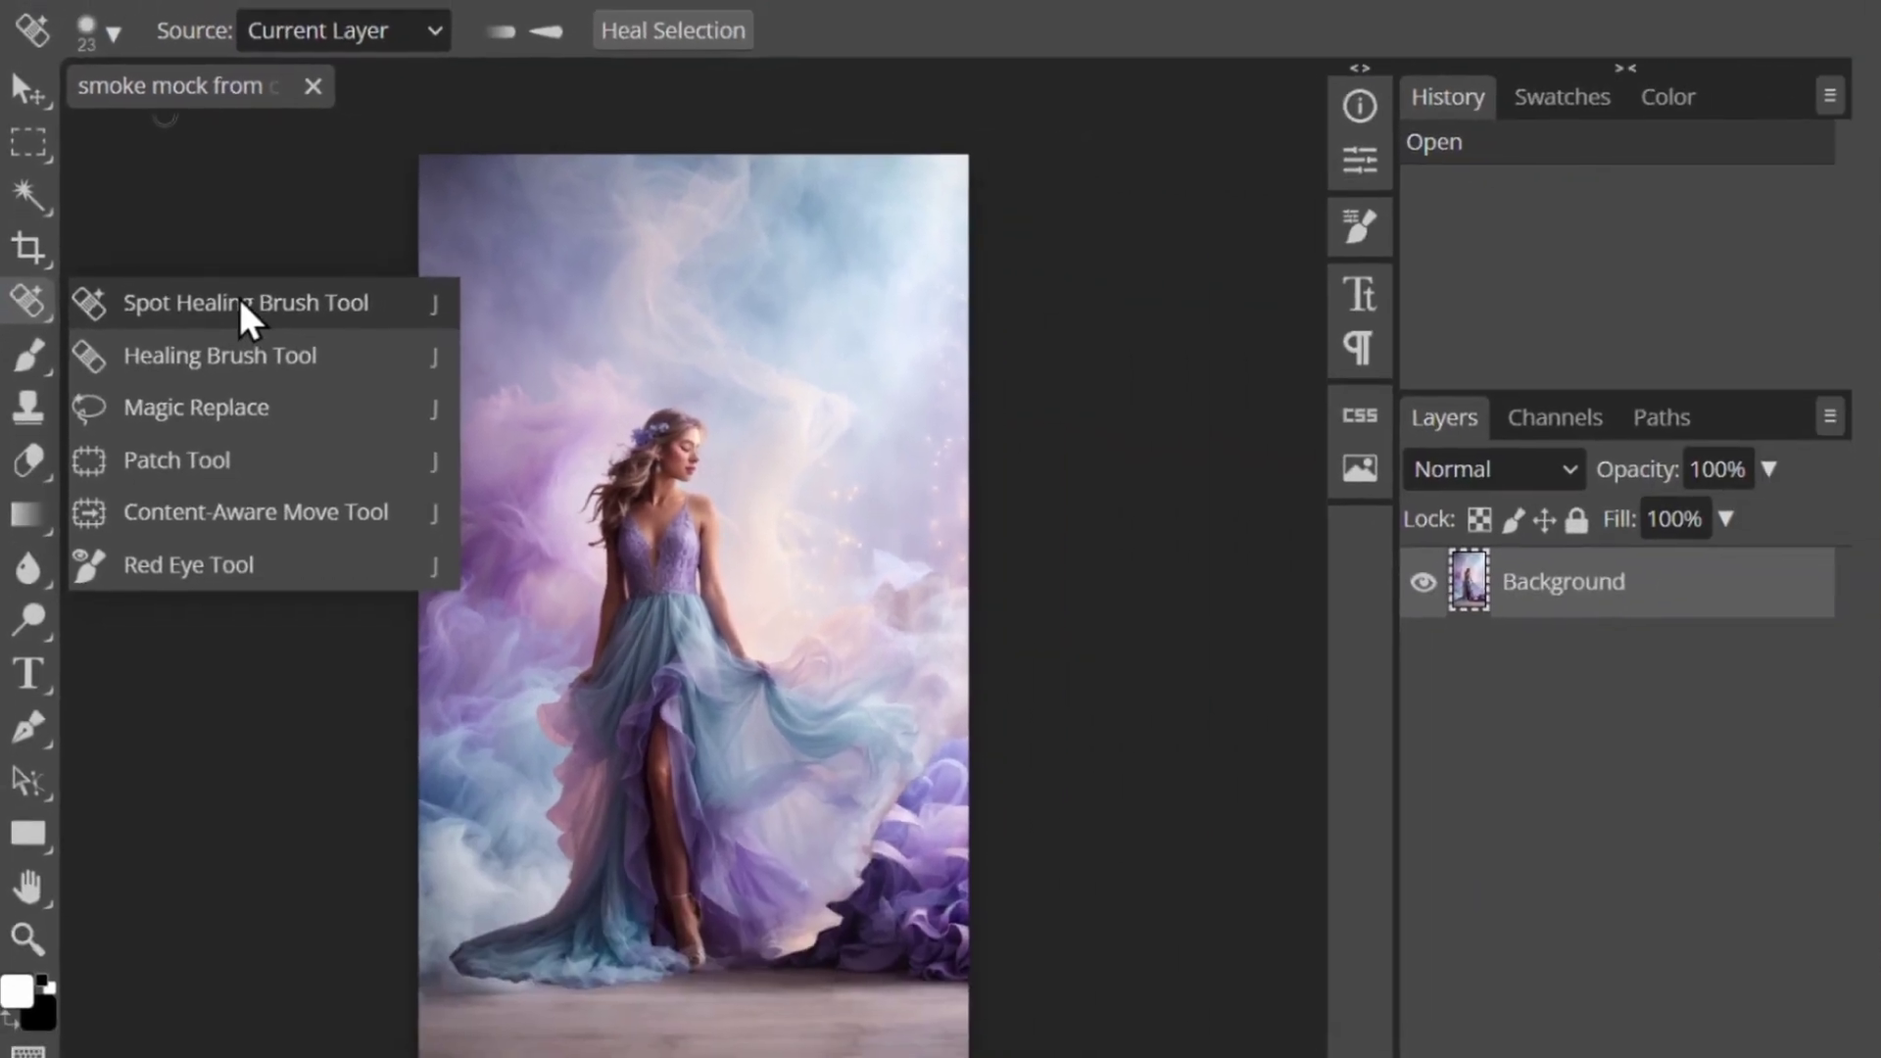
pyautogui.click(241, 303)
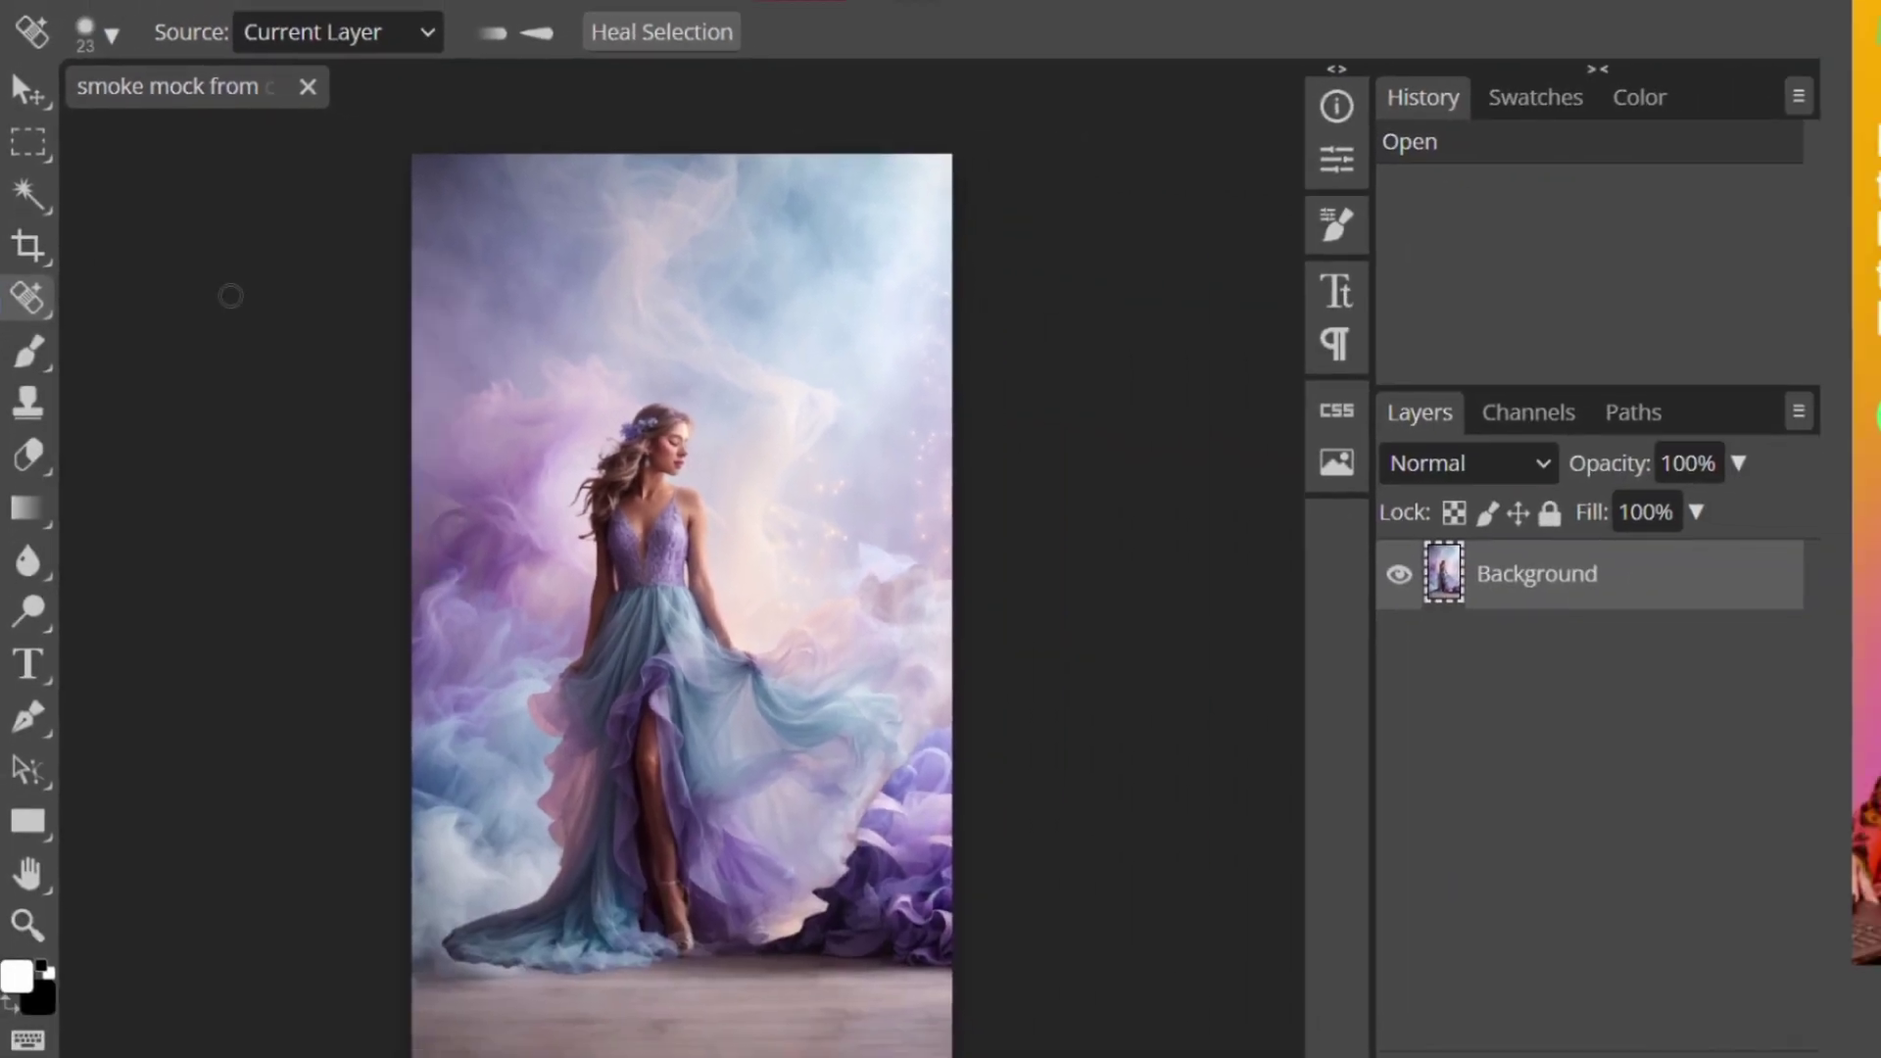
pyautogui.click(112, 36)
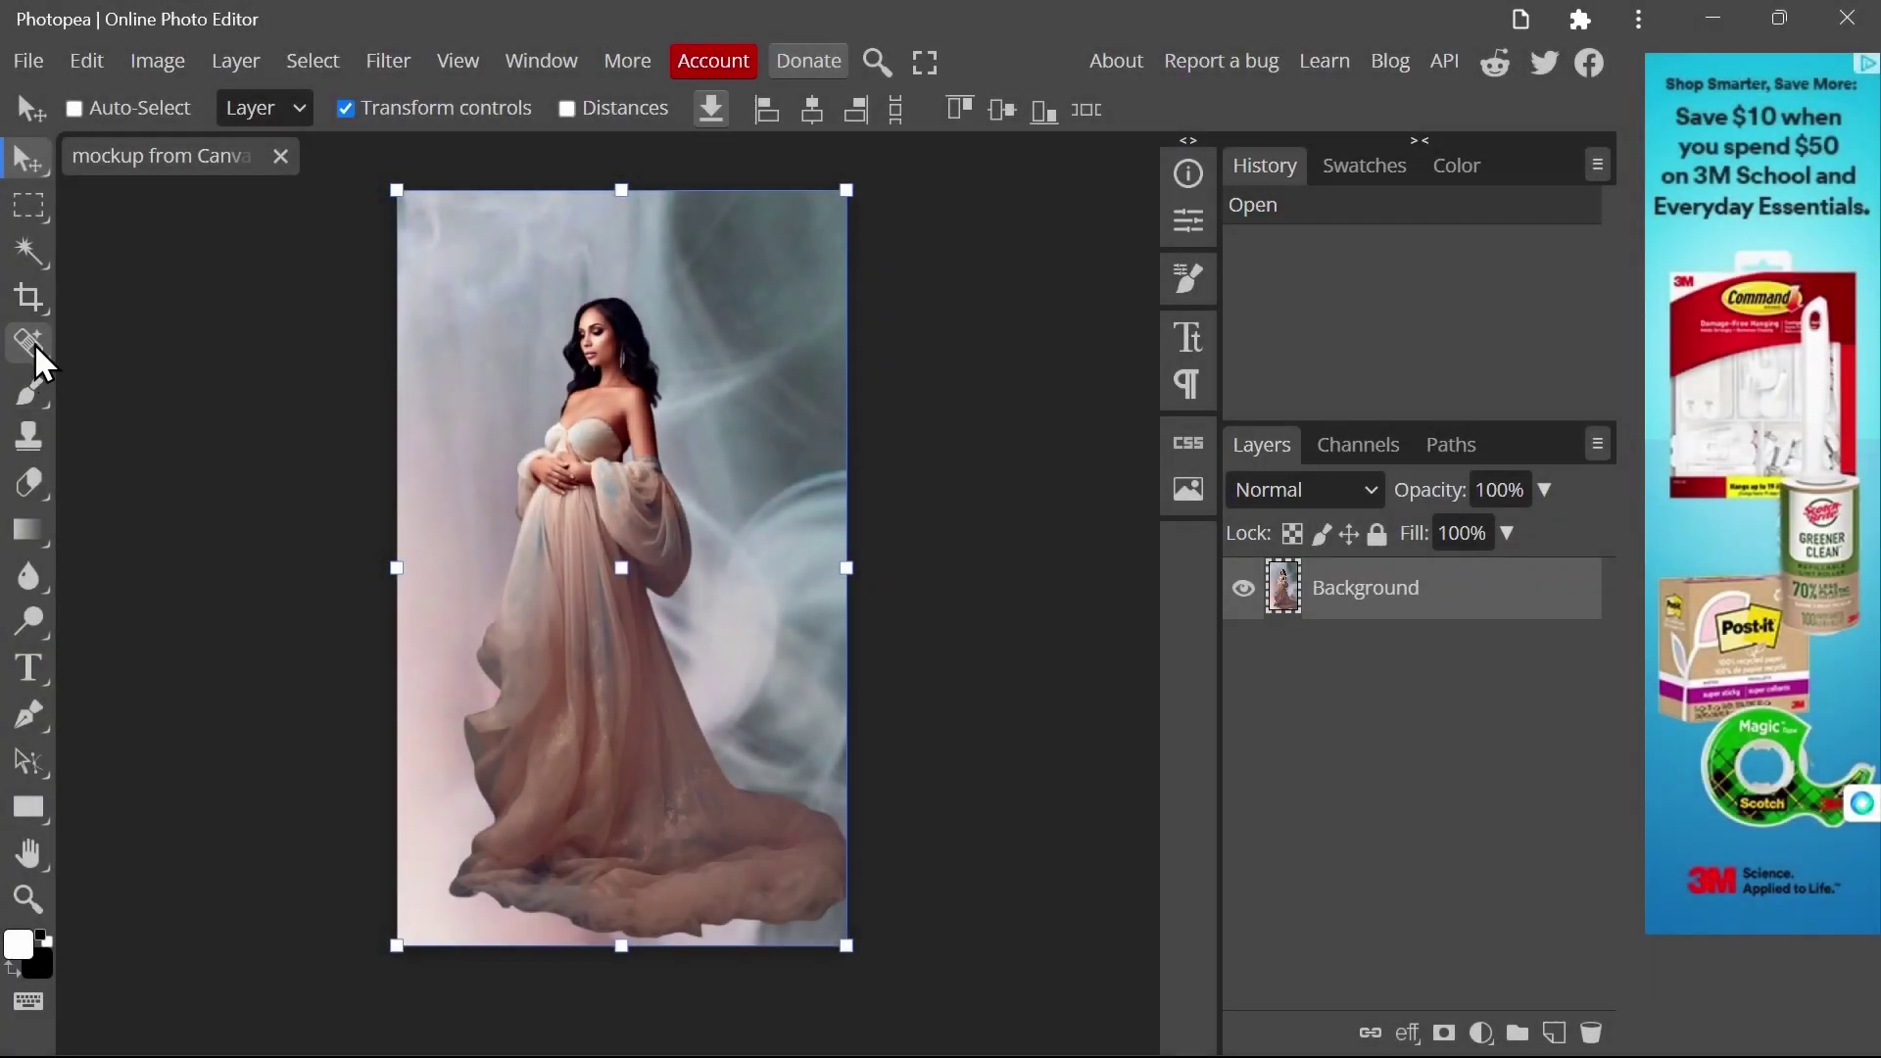
# Select the Spot Healing Brush Tool and adjust its brush size.
pyautogui.click(36, 349)
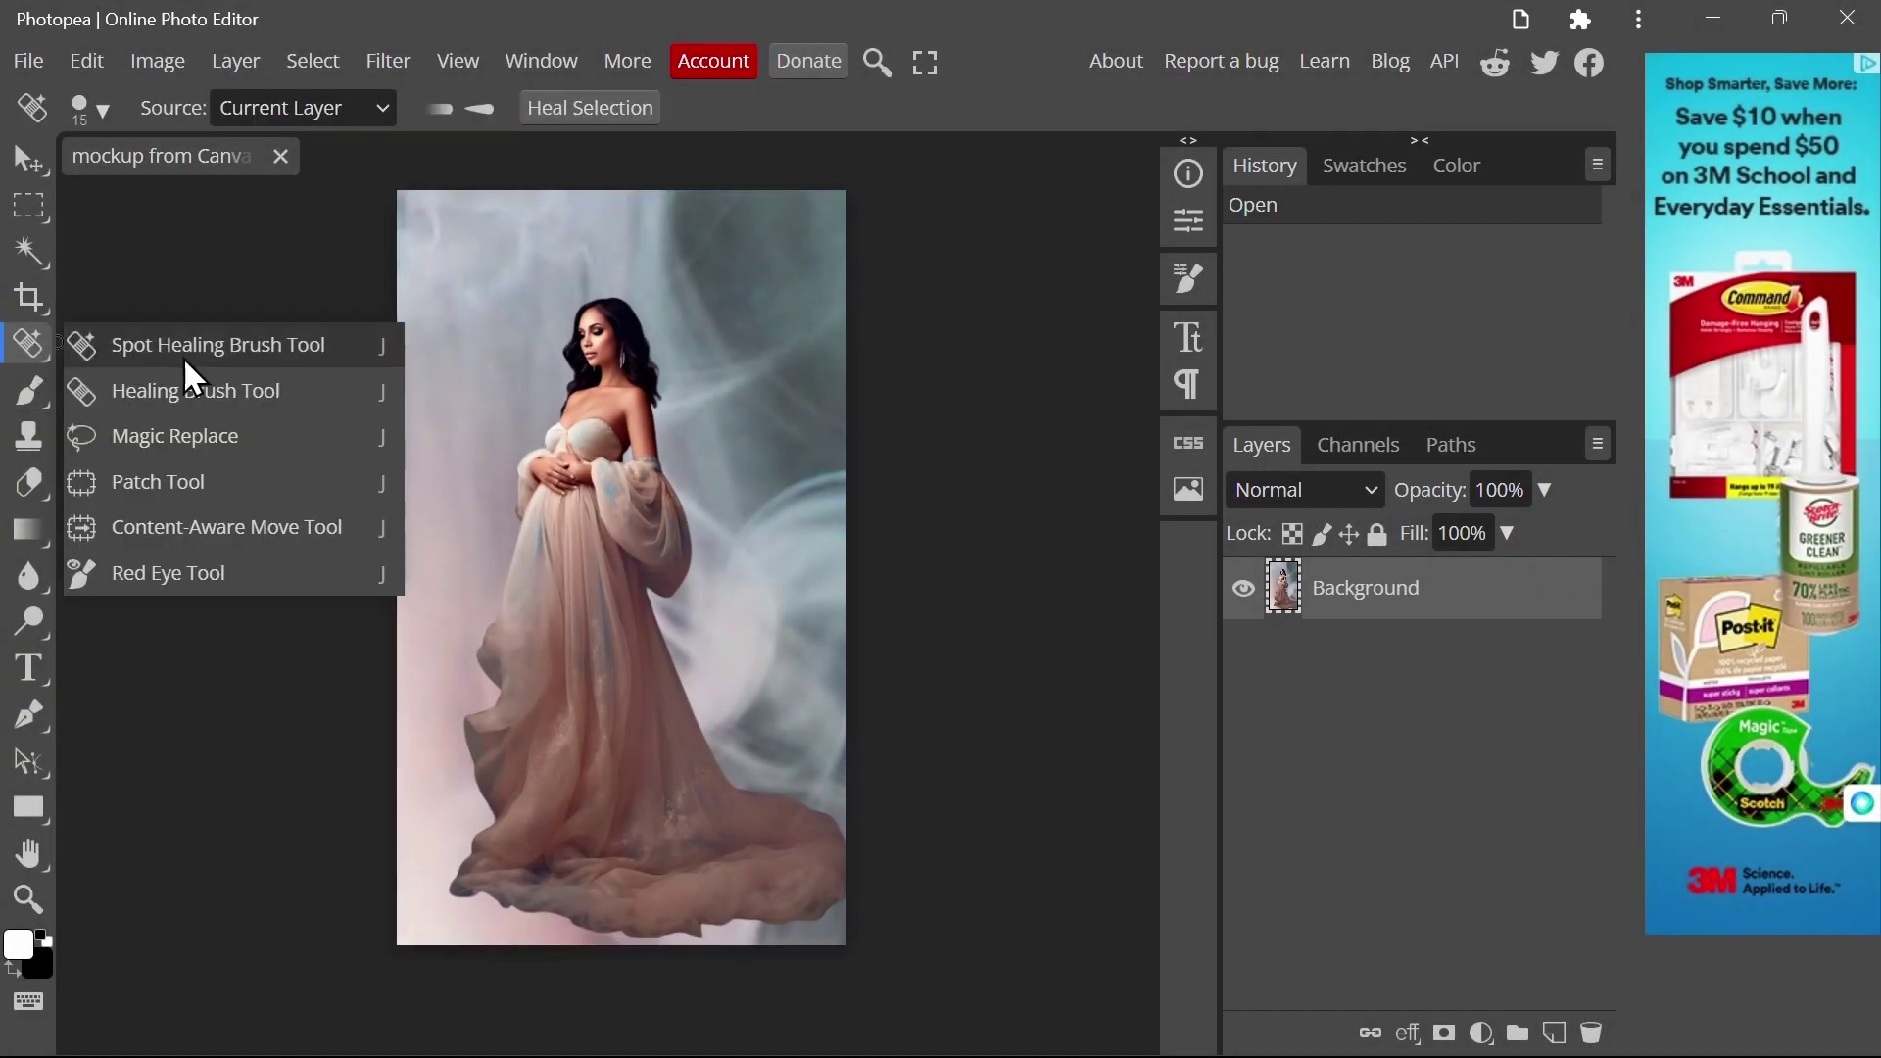
pyautogui.click(222, 343)
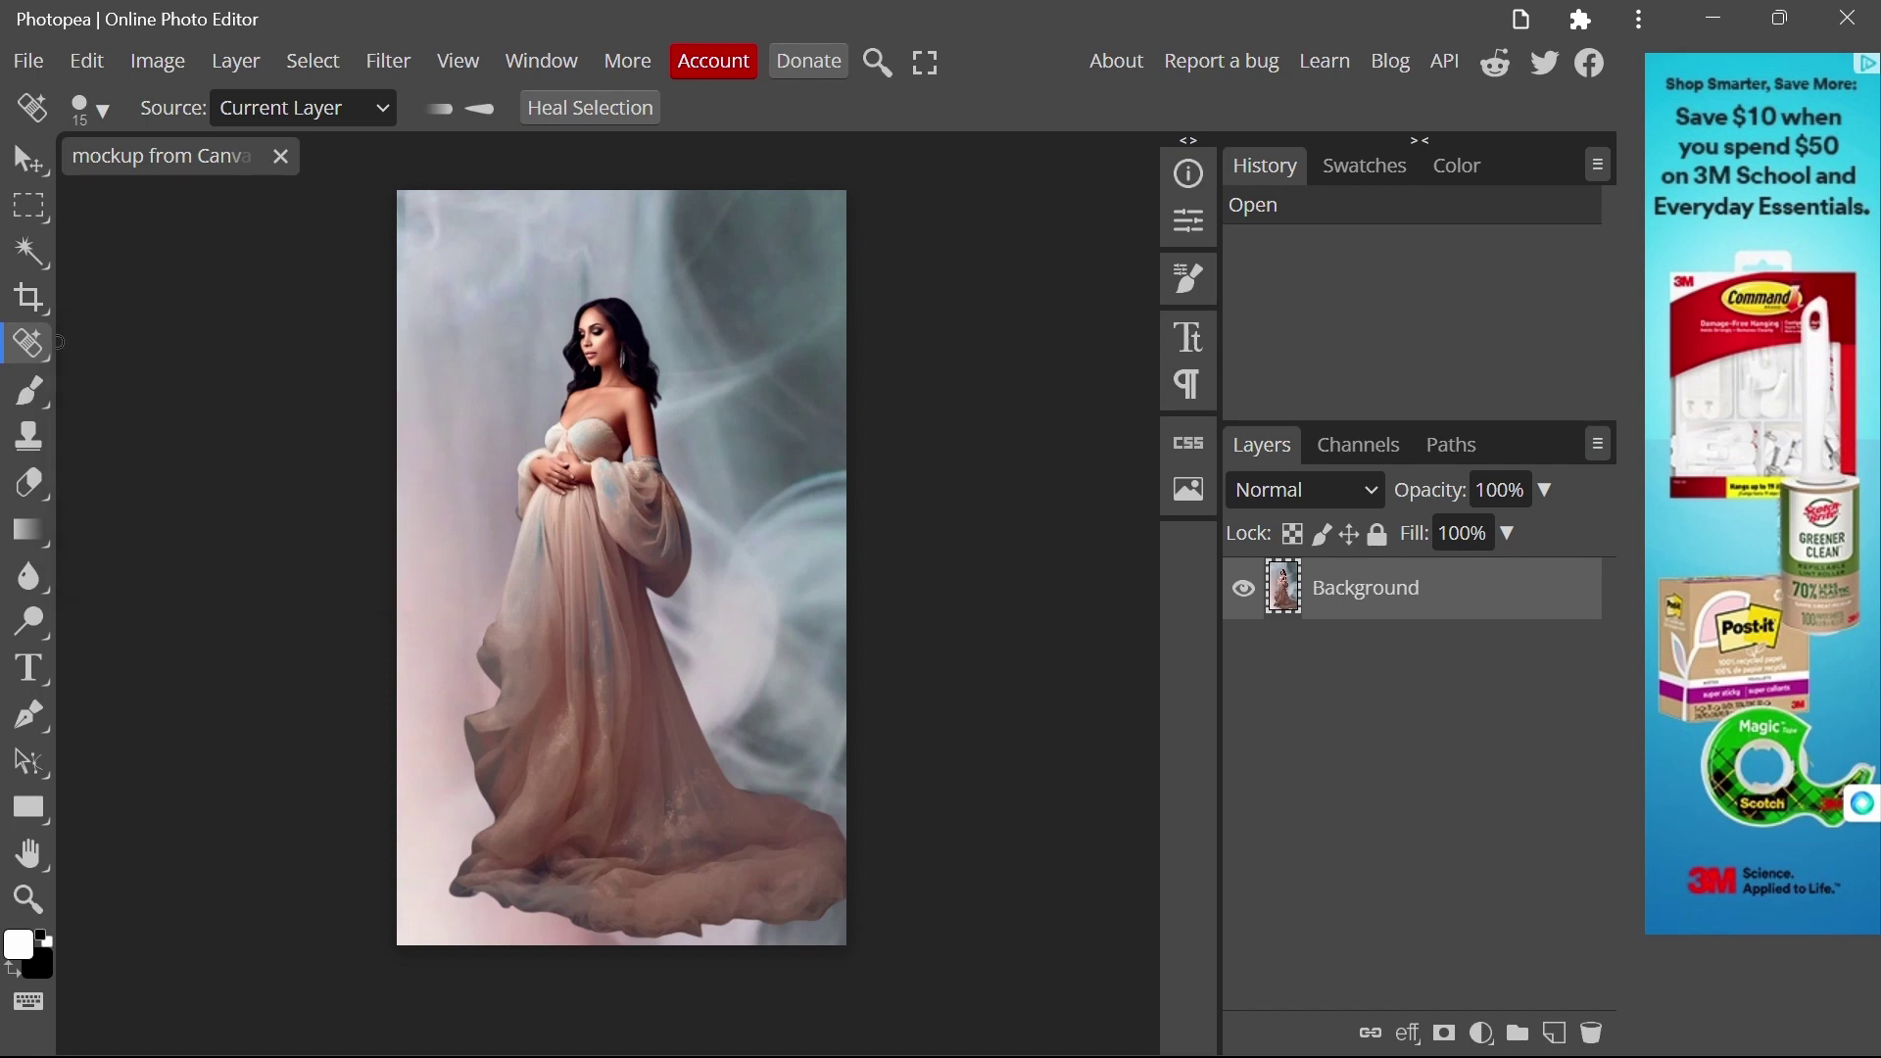
pyautogui.click(86, 110)
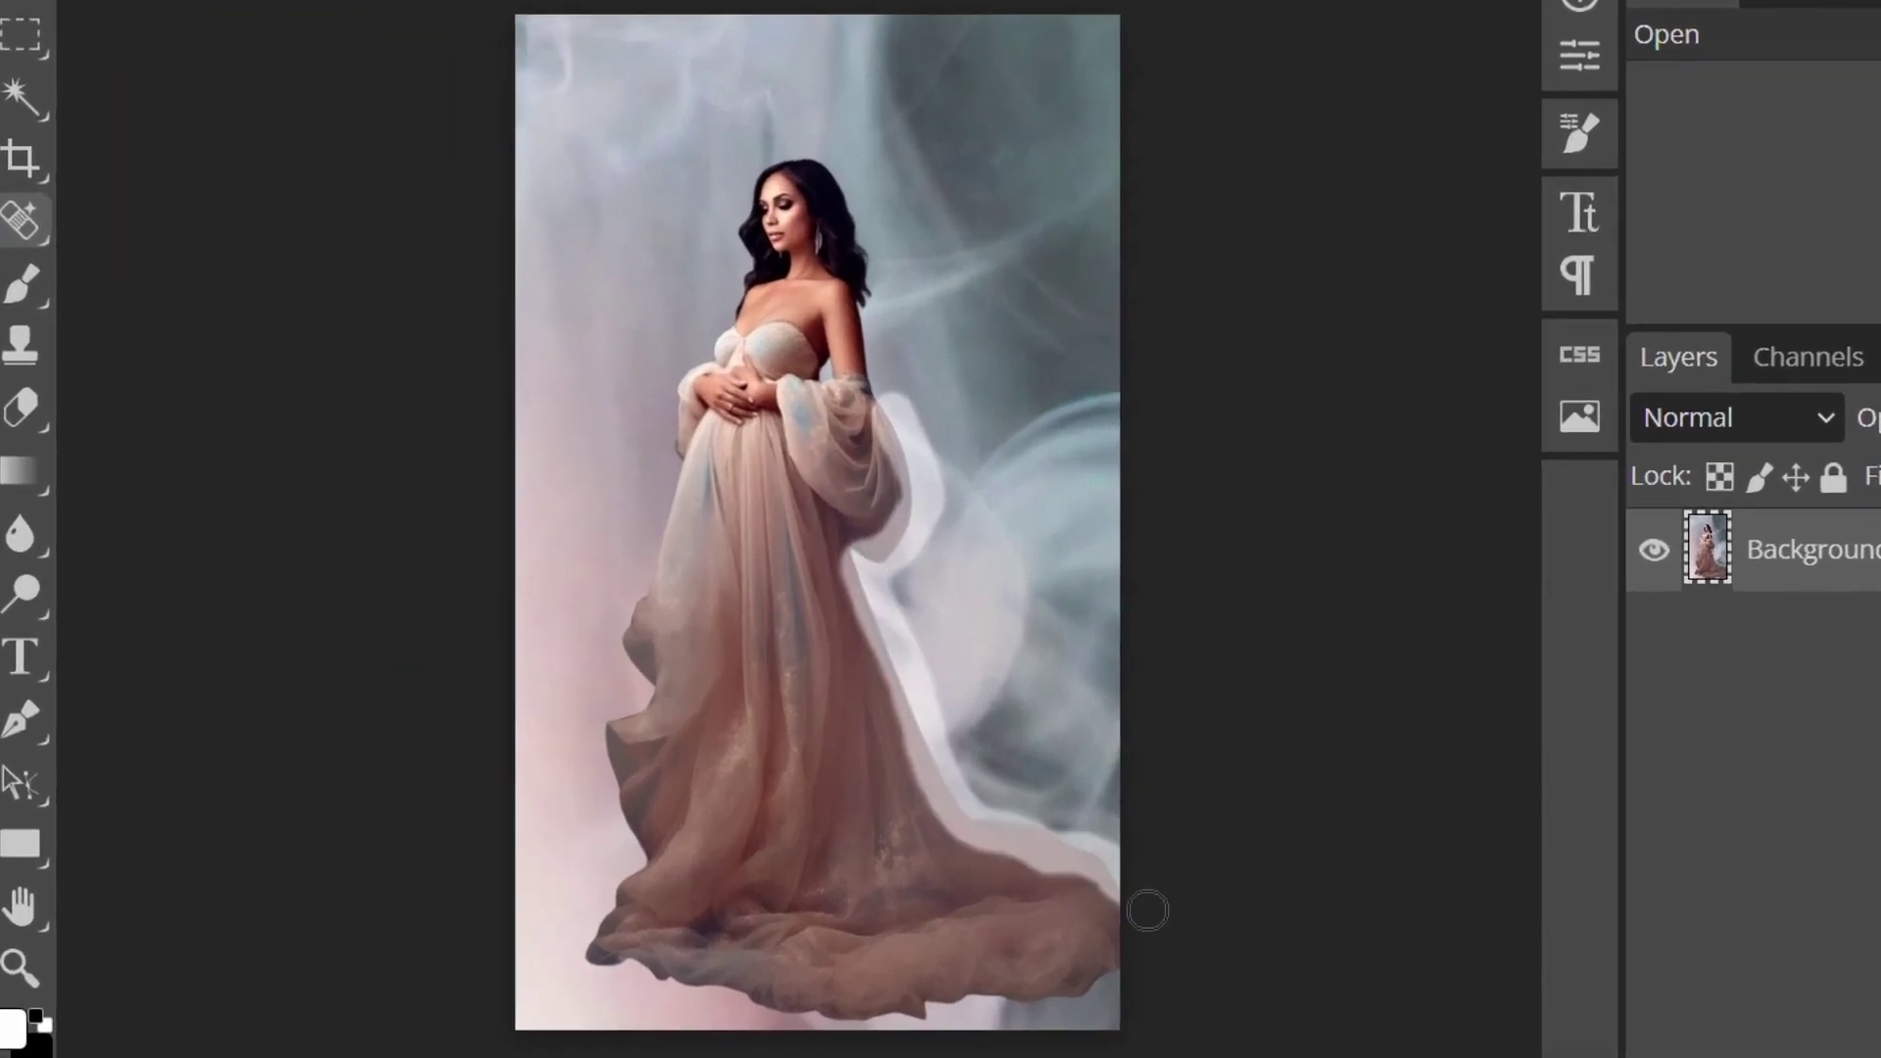
# Heal the peach gown's hem and left edge into the smoke backdrop, then open File for export.
pyautogui.moveTo(863, 854); pyautogui.dragTo(845, 808)
pyautogui.moveTo(1122, 955)
pyautogui.mouseDown()
pyautogui.moveTo(905, 1022)
pyautogui.moveTo(665, 997)
pyautogui.moveTo(612, 878)
pyautogui.moveTo(600, 750)
pyautogui.moveTo(627, 632)
pyautogui.moveTo(688, 513)
pyautogui.mouseUp()
pyautogui.moveTo(689, 513); pyautogui.dragTo(689, 513)
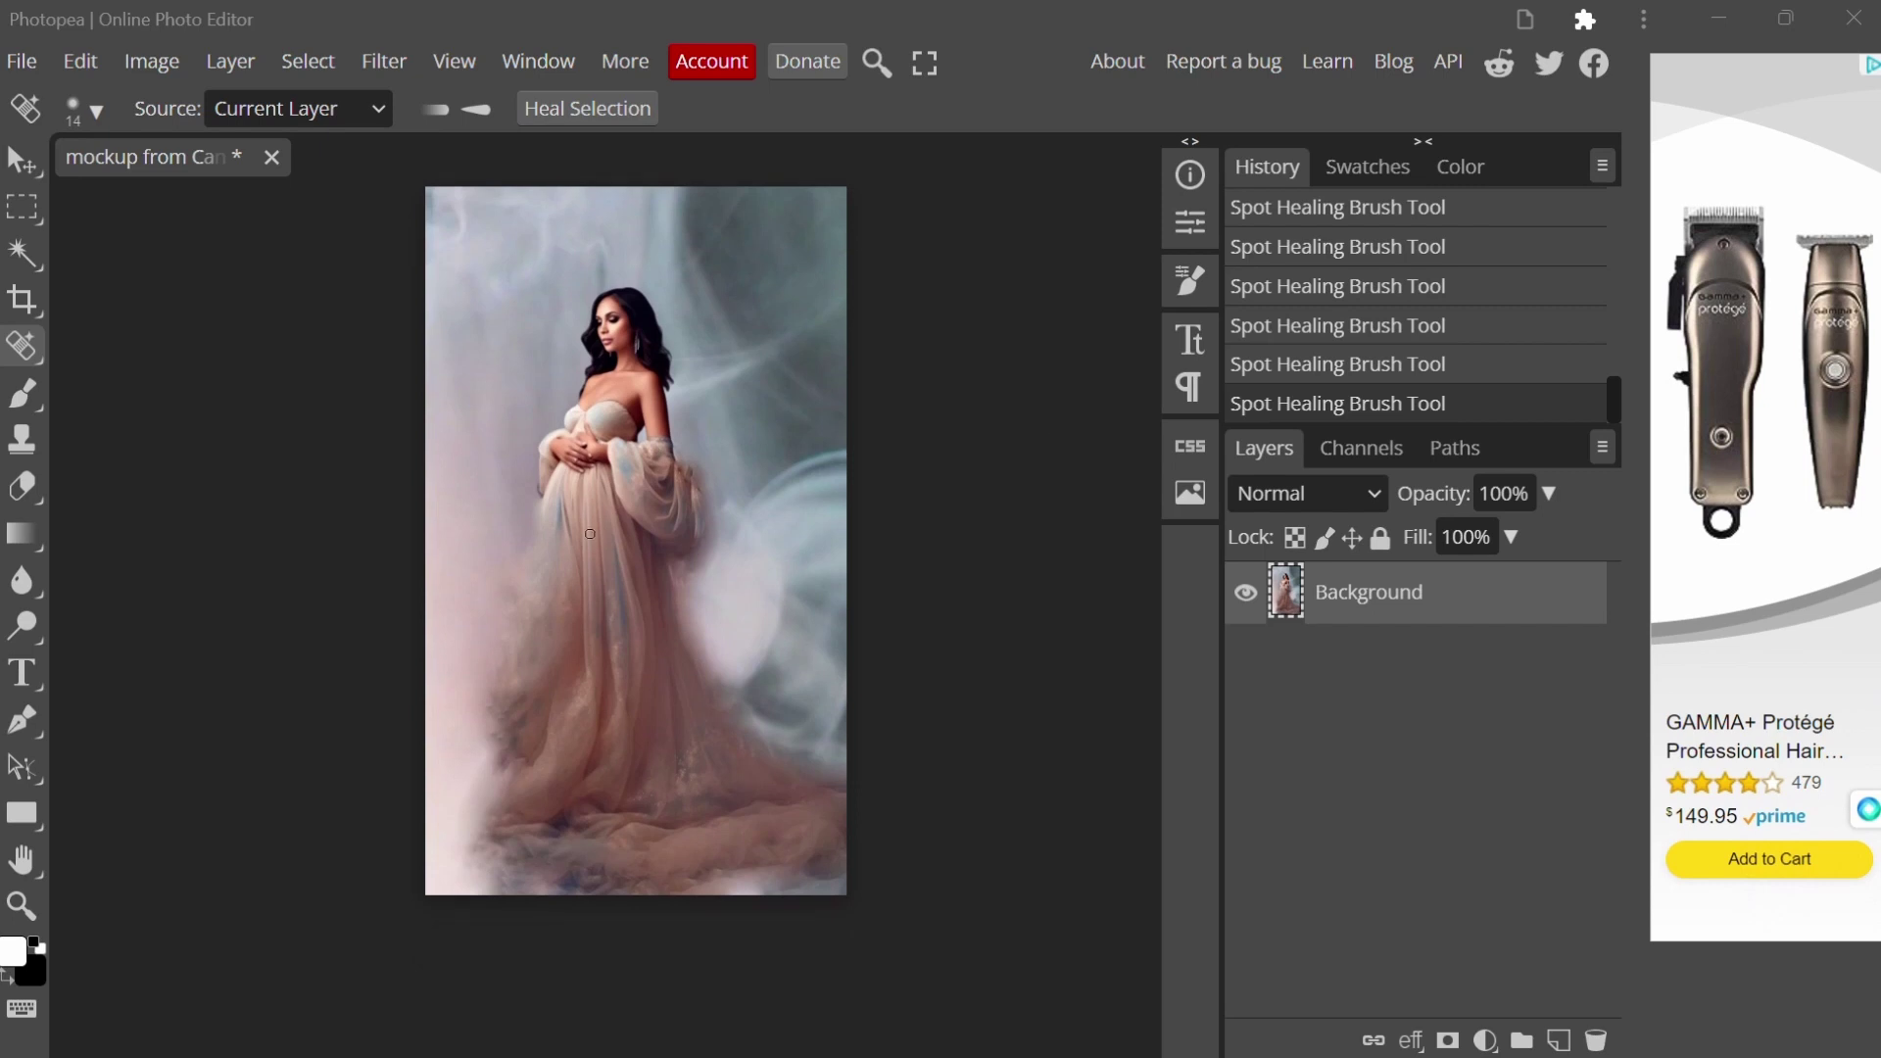
pyautogui.click(16, 55)
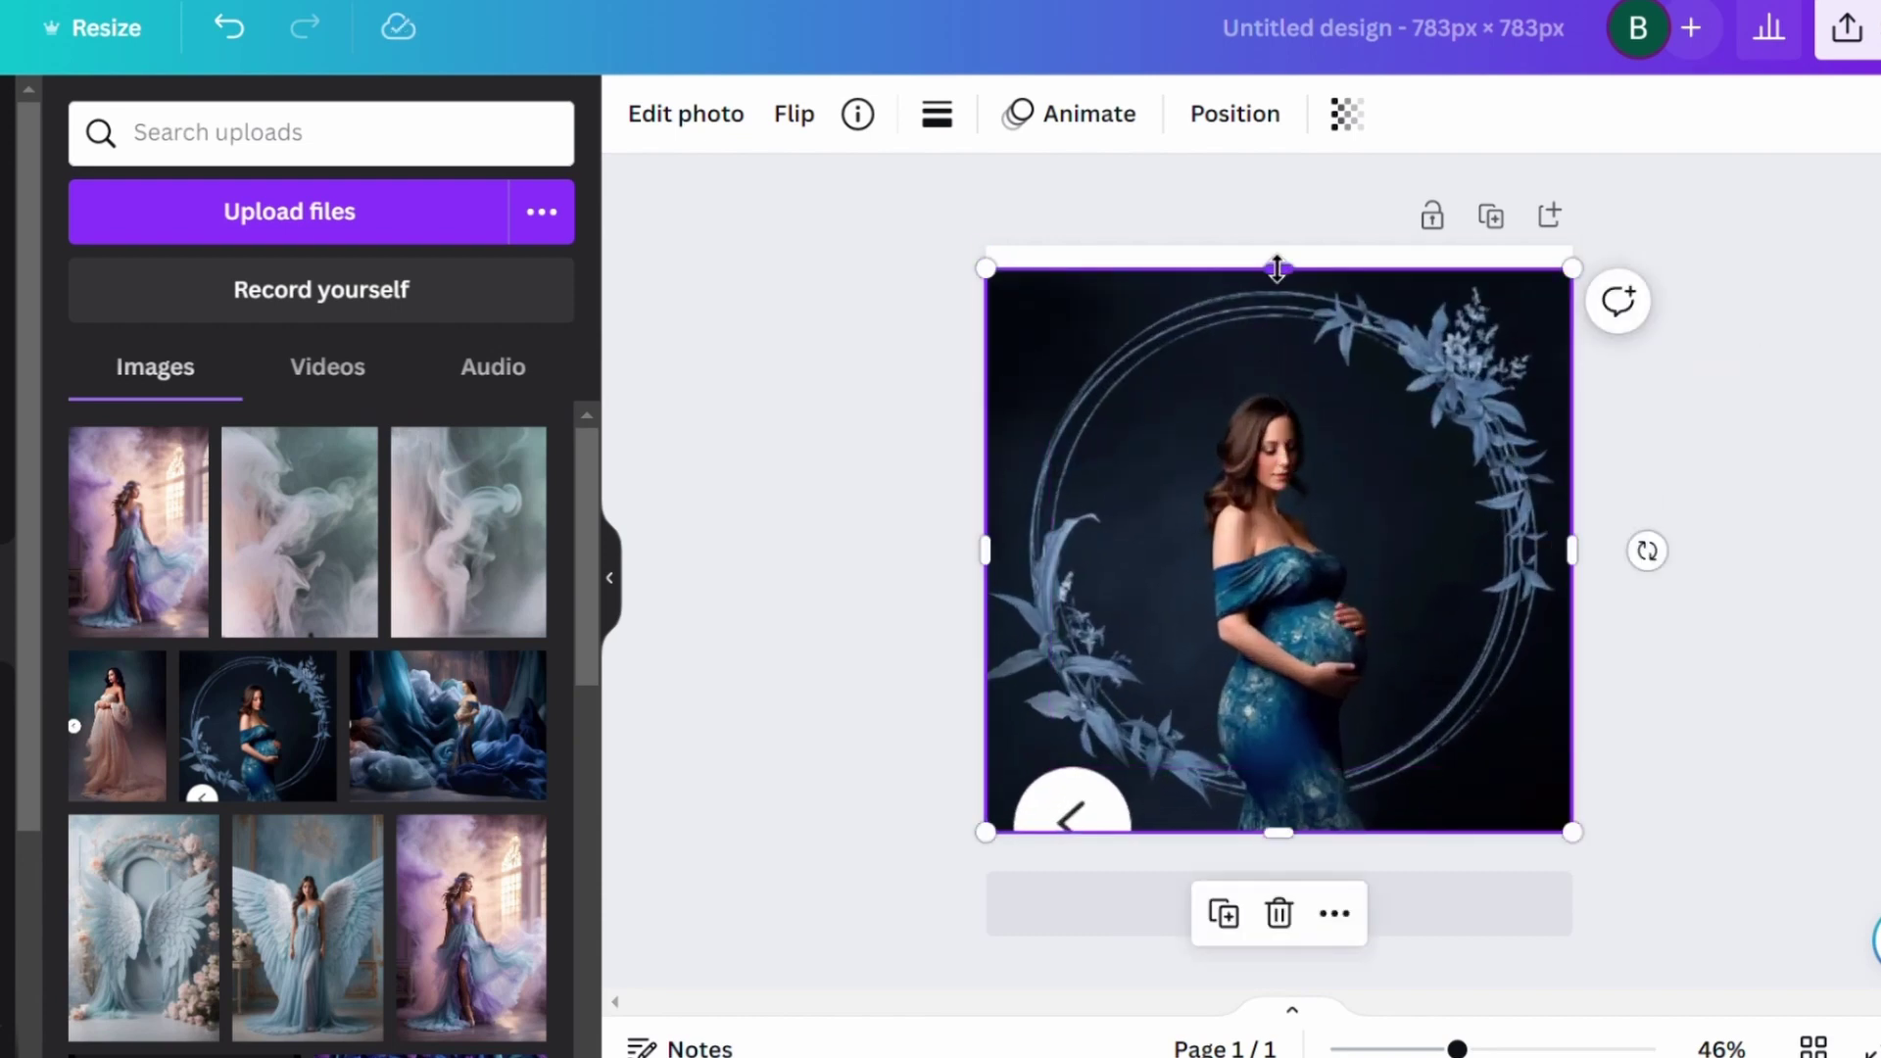
# Stretch the floral wreath photo to fill the square page and set the Magic Eraser to size 37.
pyautogui.moveTo(1276, 268); pyautogui.dragTo(1280, 247)
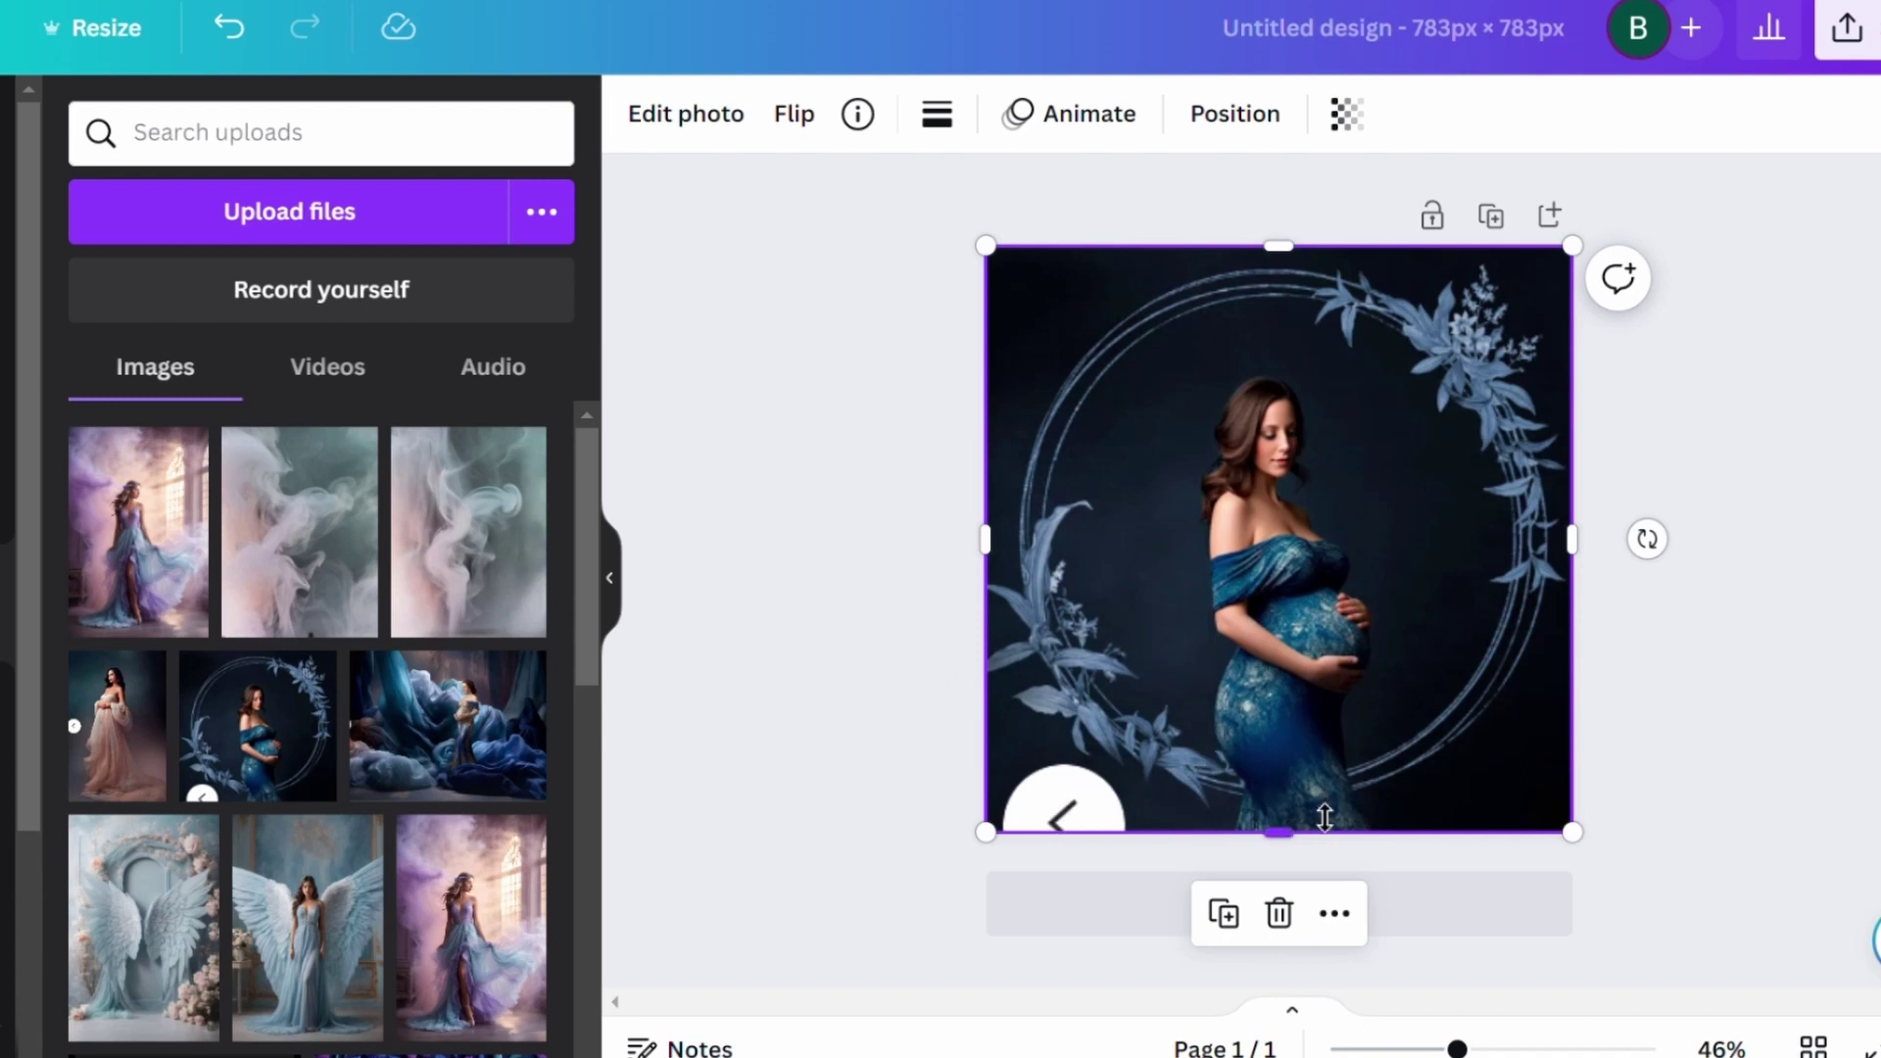
pyautogui.click(686, 114)
pyautogui.click(328, 392)
pyautogui.moveTo(138, 246); pyautogui.dragTo(239, 245)
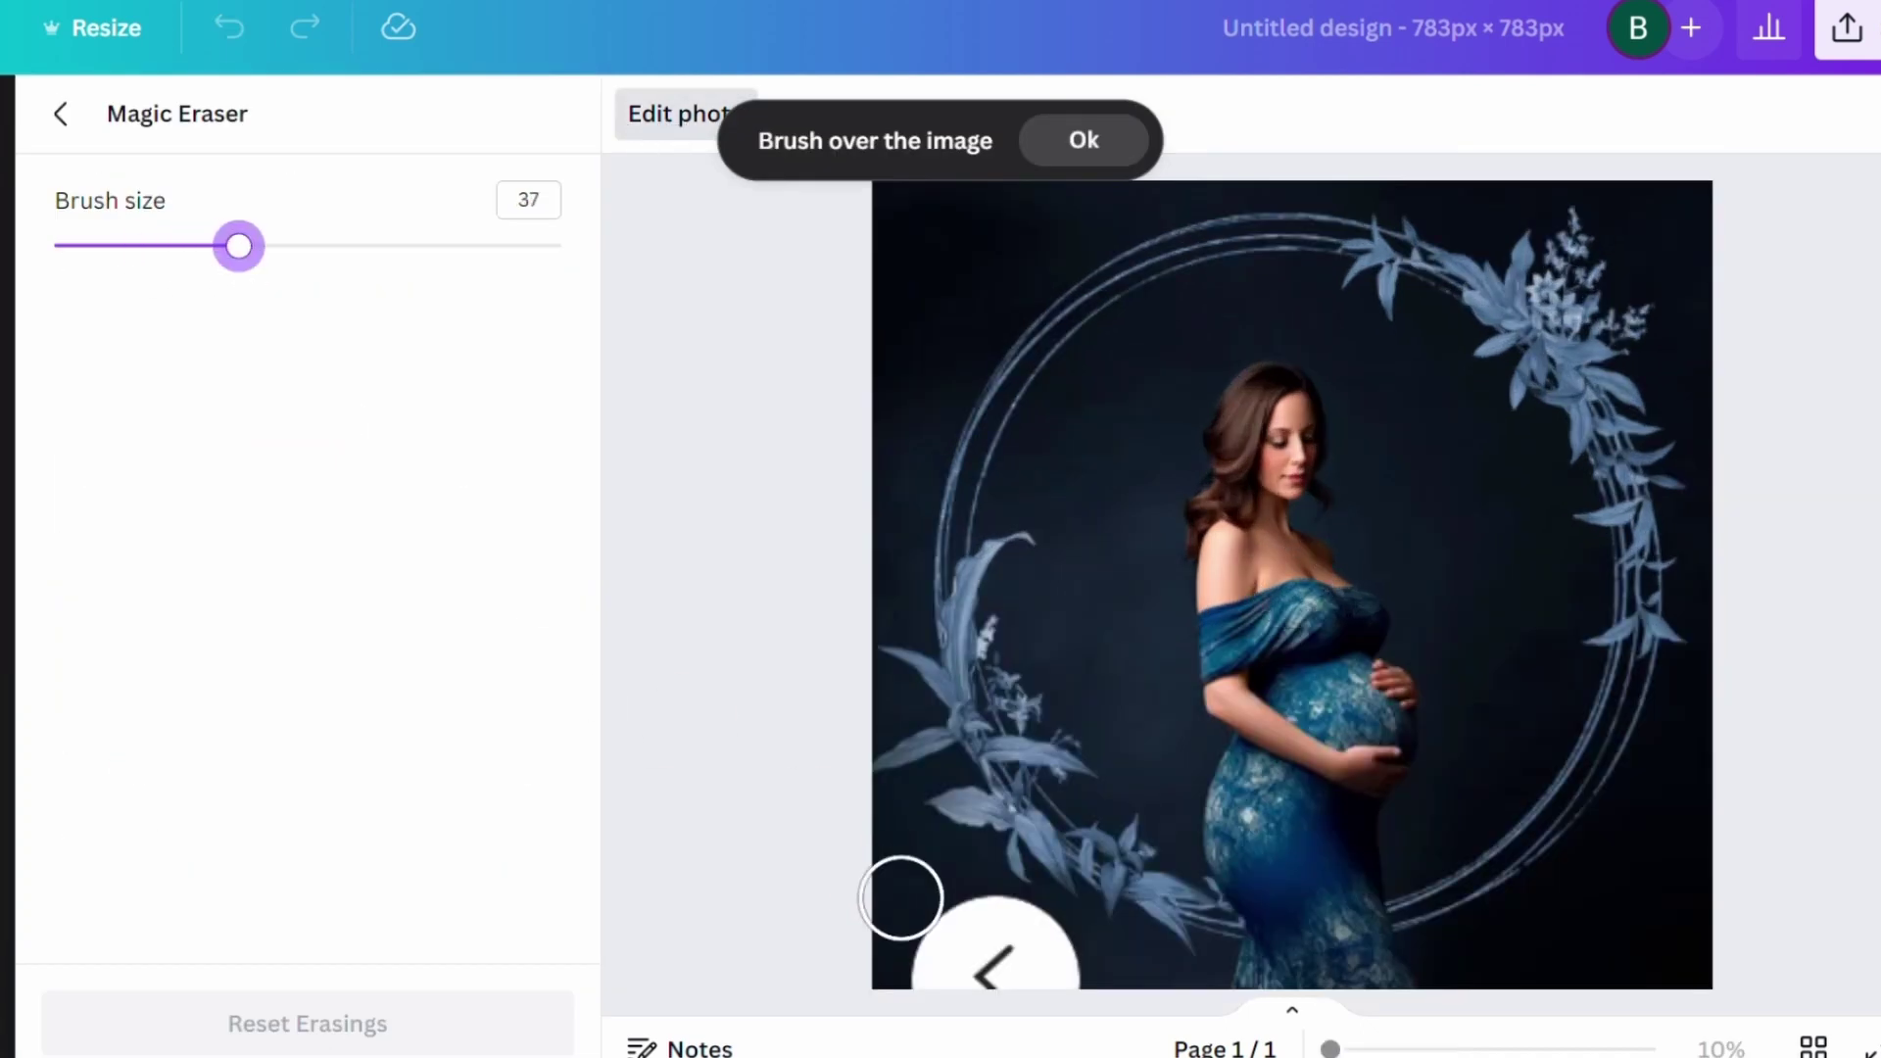
# Erase the round badge, the woman inside the wreath and a leftover dark speck.
pyautogui.moveTo(906, 899)
pyautogui.mouseDown()
pyautogui.moveTo(1014, 931)
pyautogui.moveTo(949, 966)
pyautogui.mouseUp()
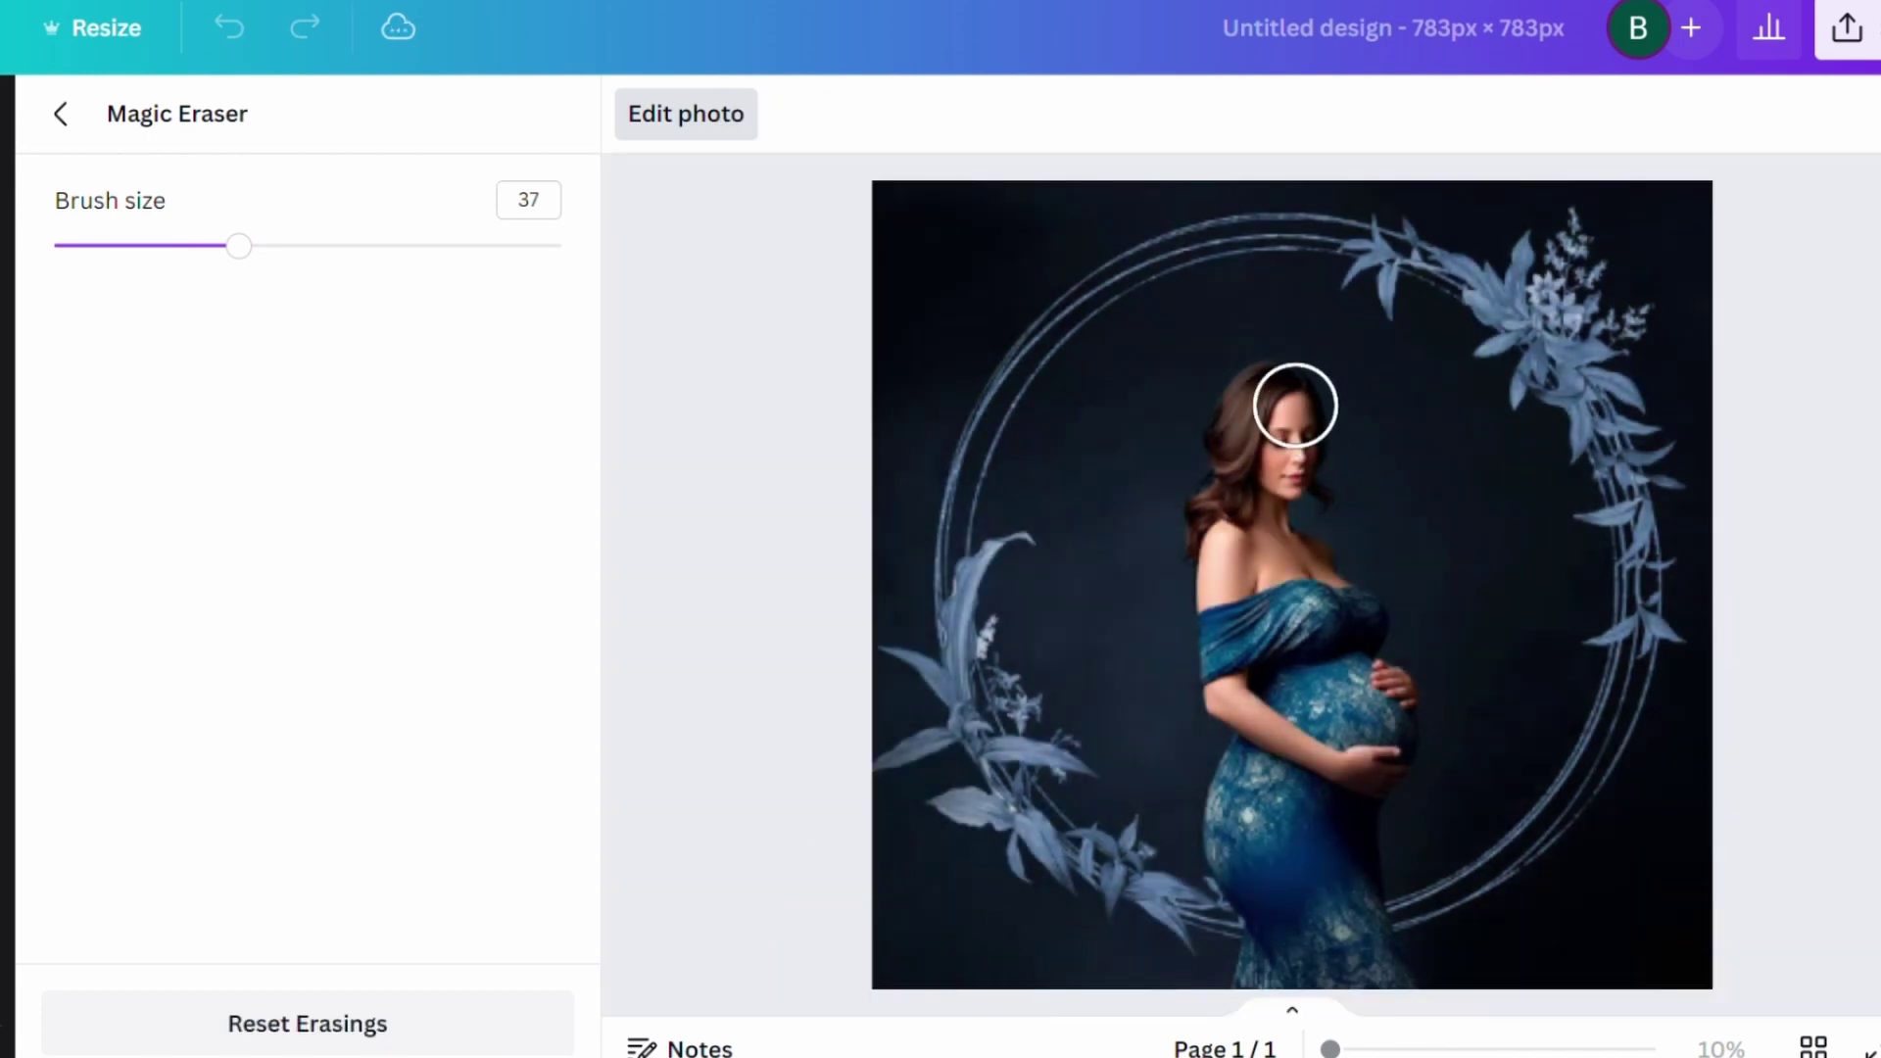
pyautogui.moveTo(1289, 399)
pyautogui.mouseDown()
pyautogui.moveTo(1234, 431)
pyautogui.moveTo(1214, 526)
pyautogui.moveTo(1283, 447)
pyautogui.moveTo(1305, 531)
pyautogui.moveTo(1392, 677)
pyautogui.moveTo(1360, 858)
pyautogui.moveTo(1391, 952)
pyautogui.moveTo(1263, 977)
pyautogui.moveTo(1221, 709)
pyautogui.moveTo(1253, 531)
pyautogui.moveTo(1344, 800)
pyautogui.moveTo(1283, 803)
pyautogui.moveTo(1274, 652)
pyautogui.mouseUp()
pyautogui.moveTo(1256, 531); pyautogui.dragTo(1127, 602)
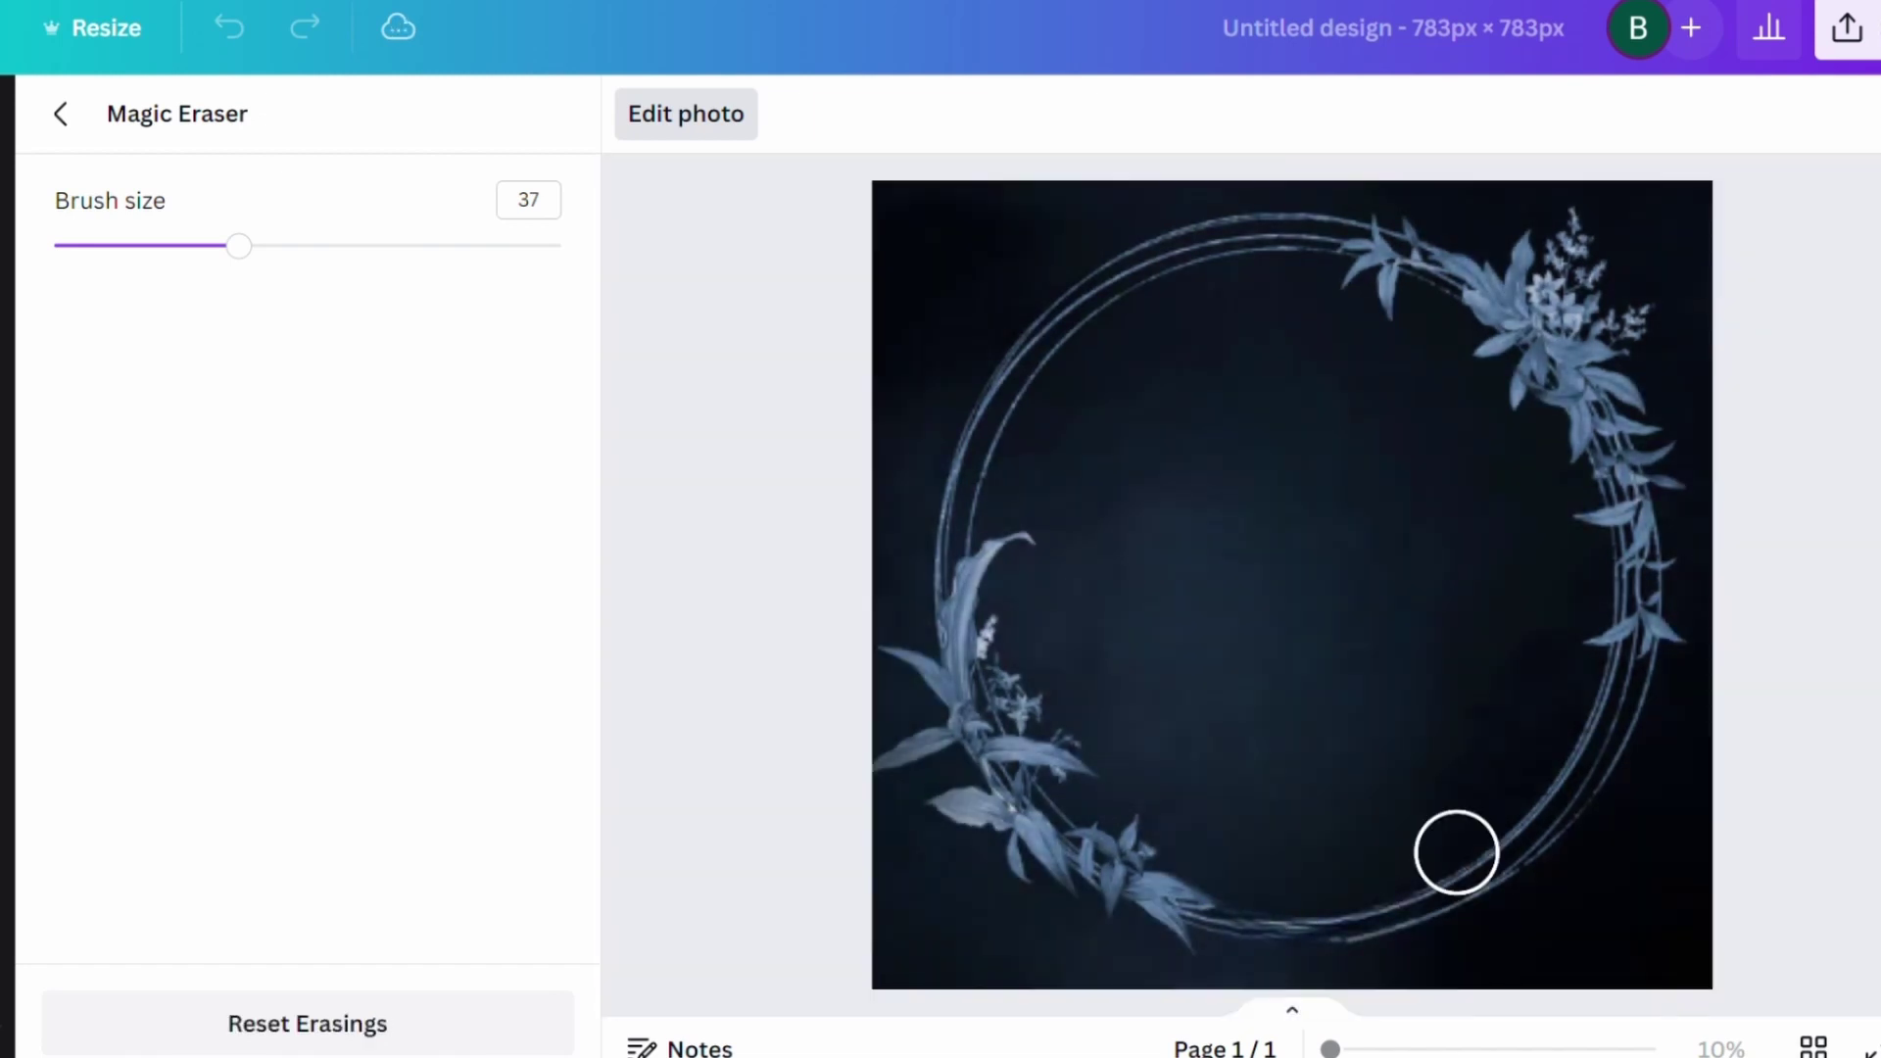
pyautogui.click(716, 118)
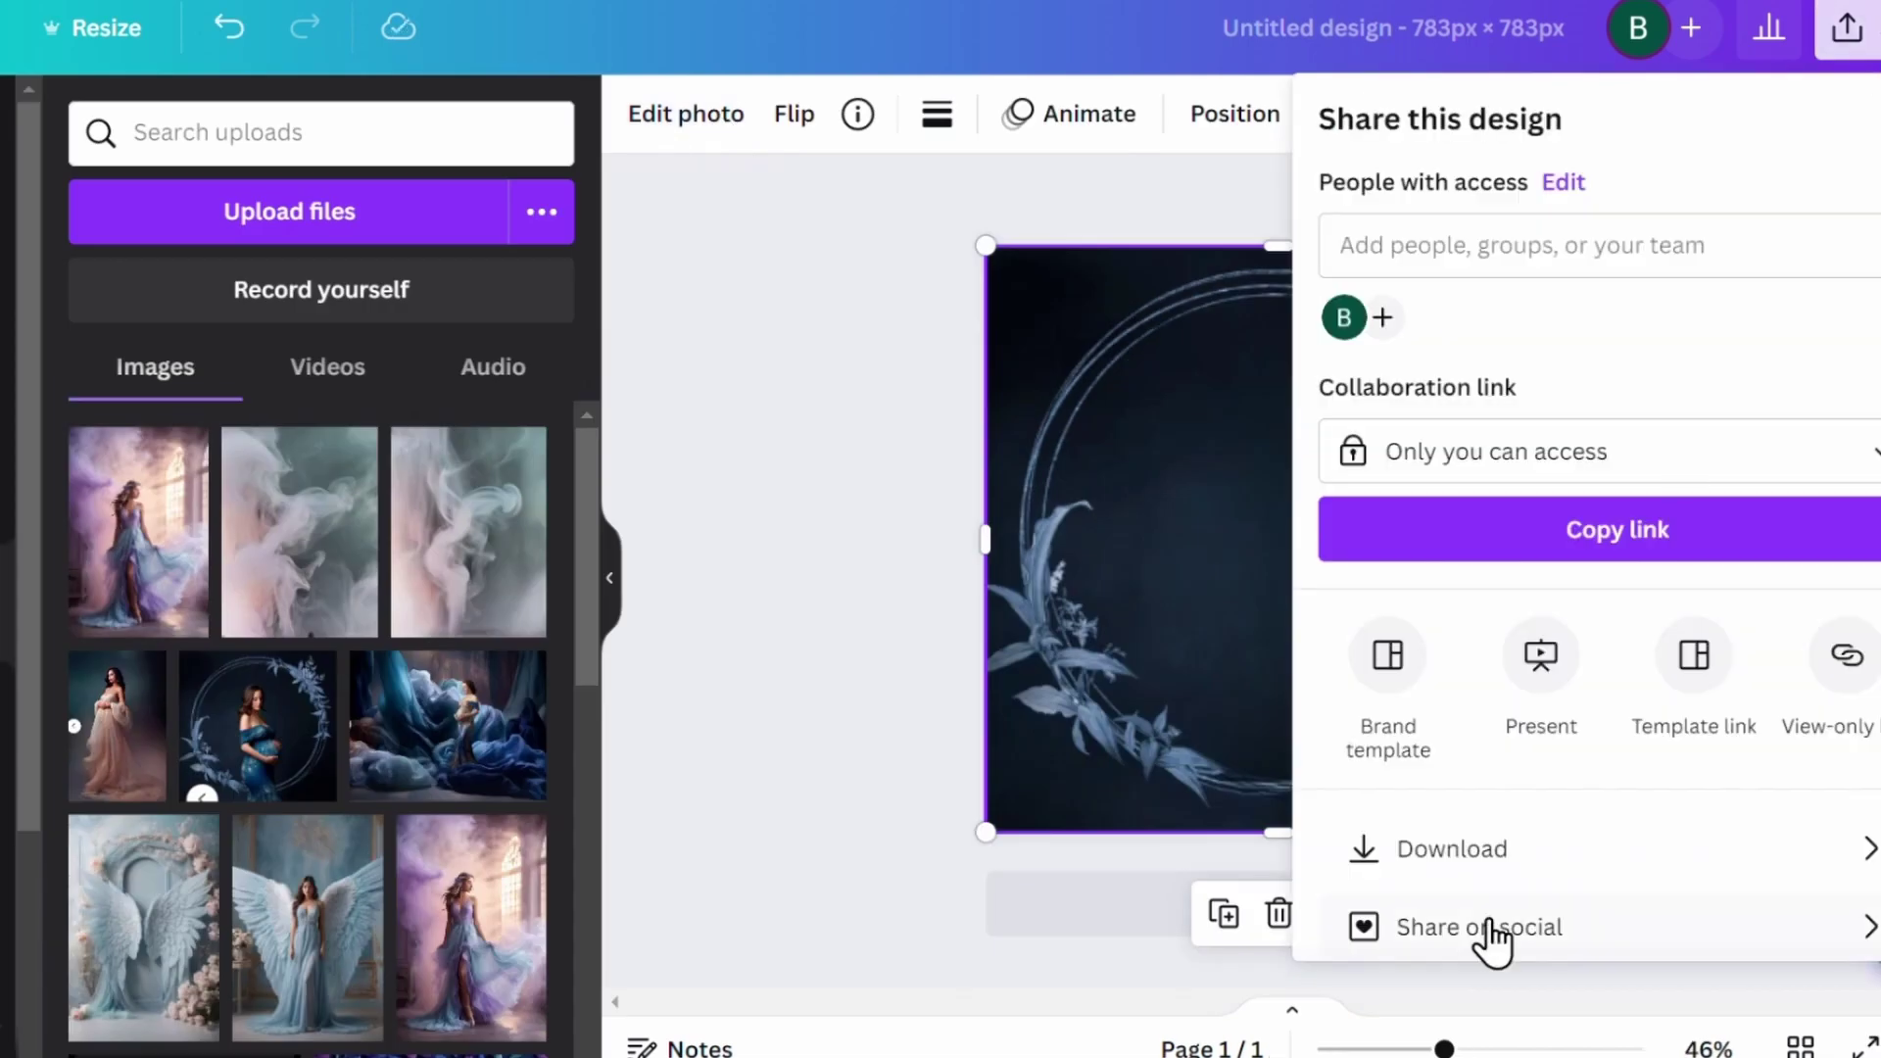